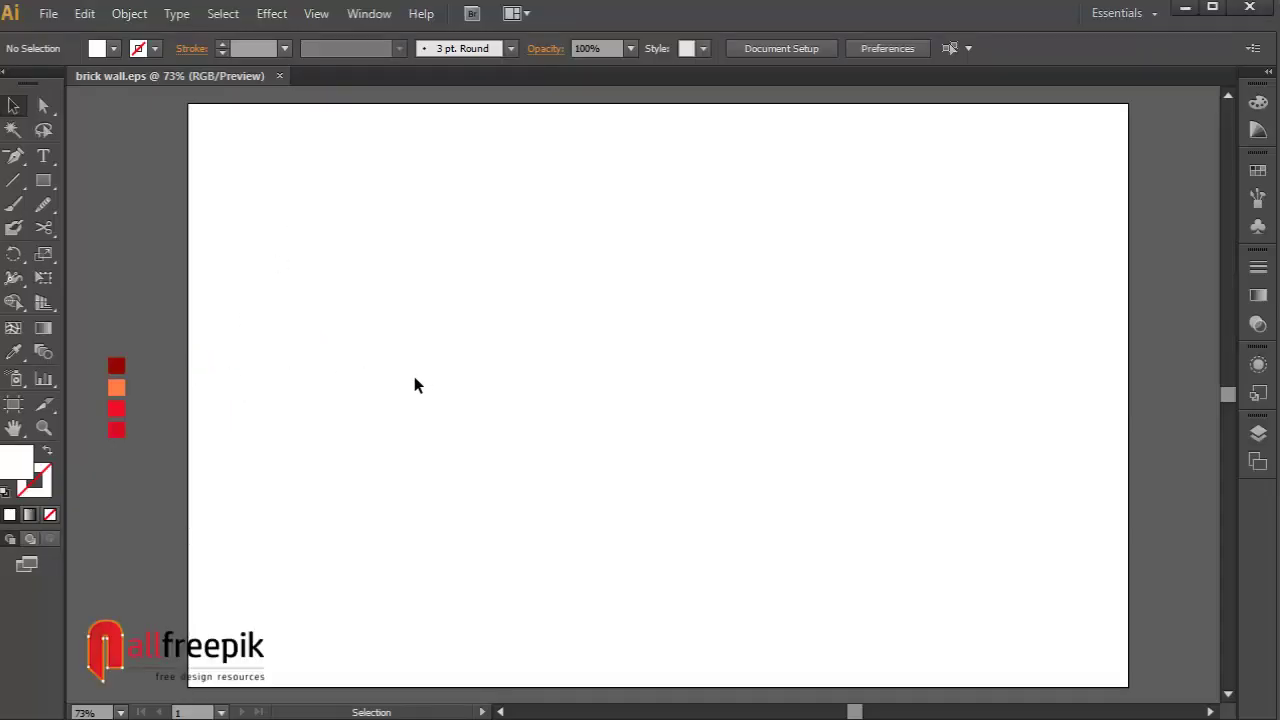
# Draw a wide rectangle, about 107 by 43 px, near the artboard's upper-left
pyautogui.click(43, 182)
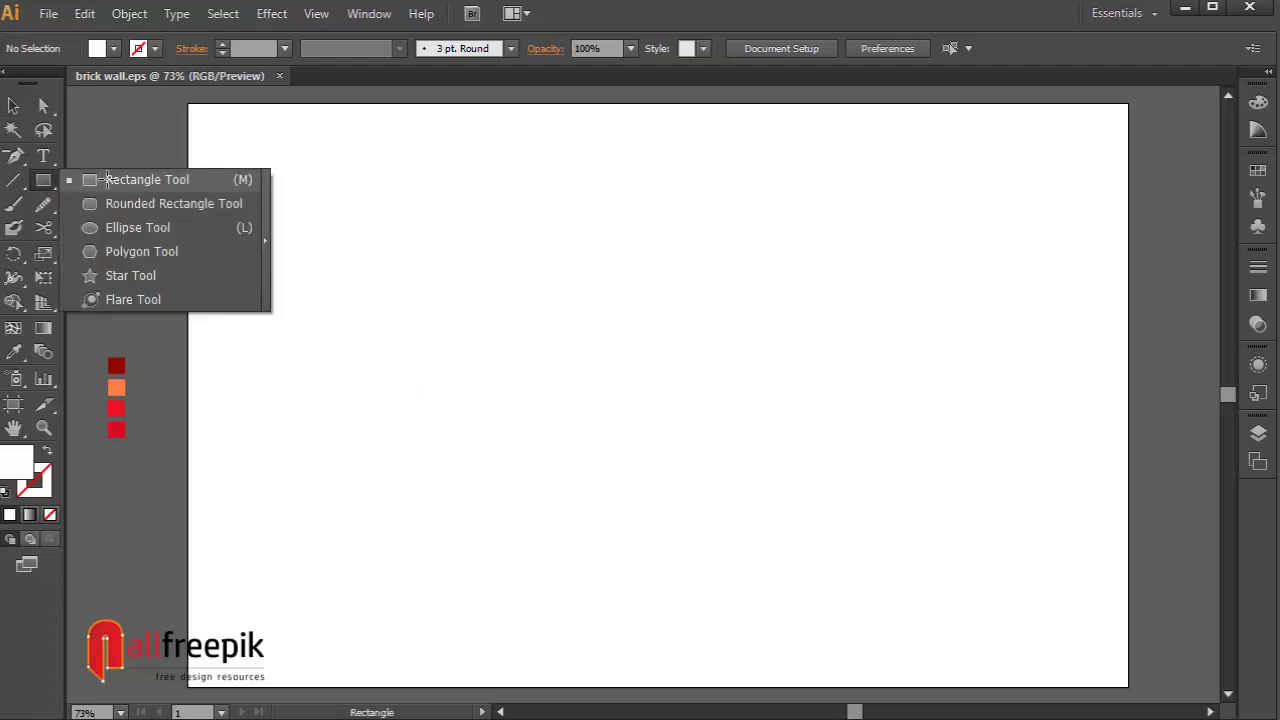
pyautogui.click(147, 179)
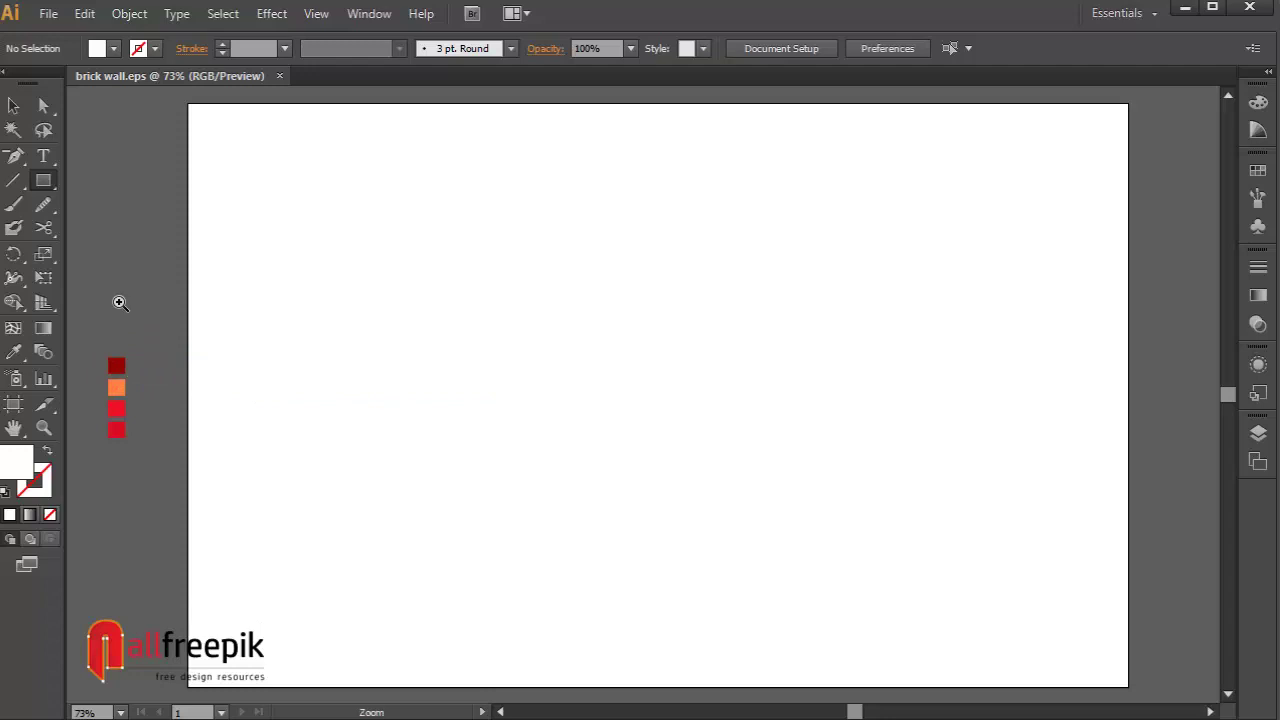
pyautogui.moveTo(95, 288); pyautogui.dragTo(565, 510)
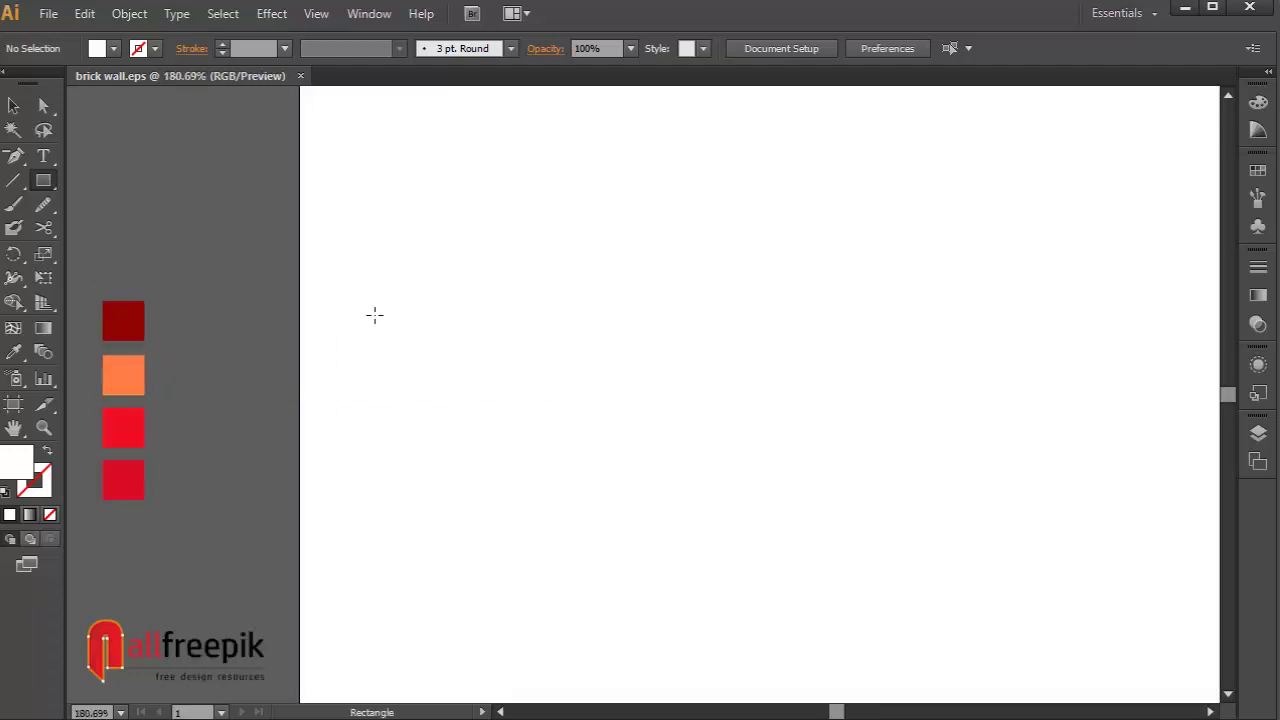
pyautogui.moveTo(375, 315)
pyautogui.mouseDown()
pyautogui.moveTo(576, 399)
pyautogui.moveTo(568, 387)
pyautogui.mouseUp()
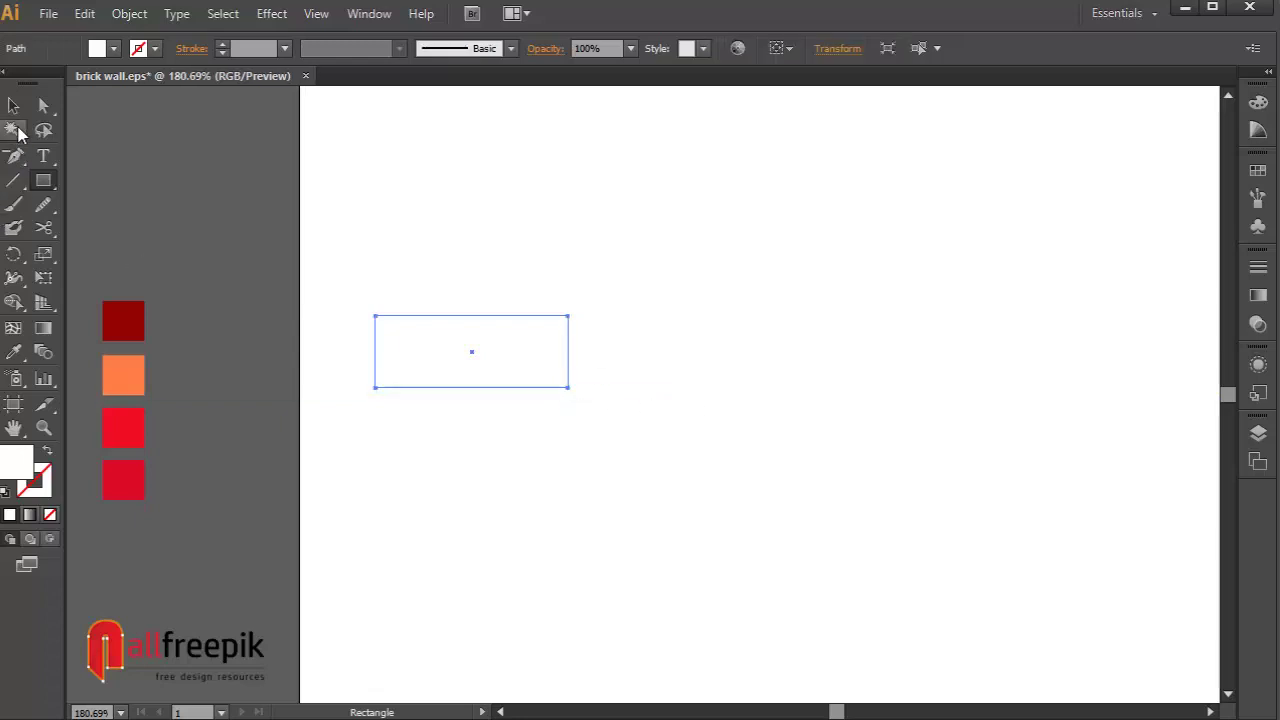
pyautogui.click(13, 105)
# Fill the rectangle with the orange swatch FF7E45
pyautogui.click(13, 352)
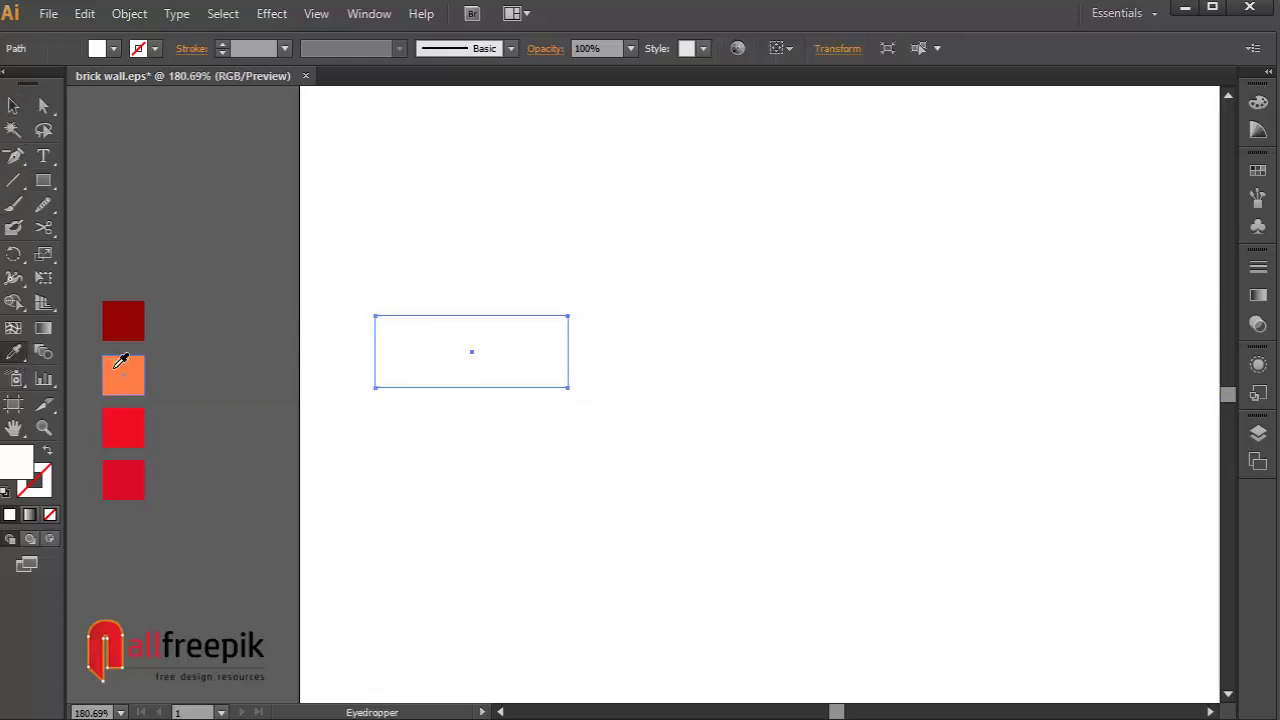
pyautogui.click(123, 365)
pyautogui.click(1259, 102)
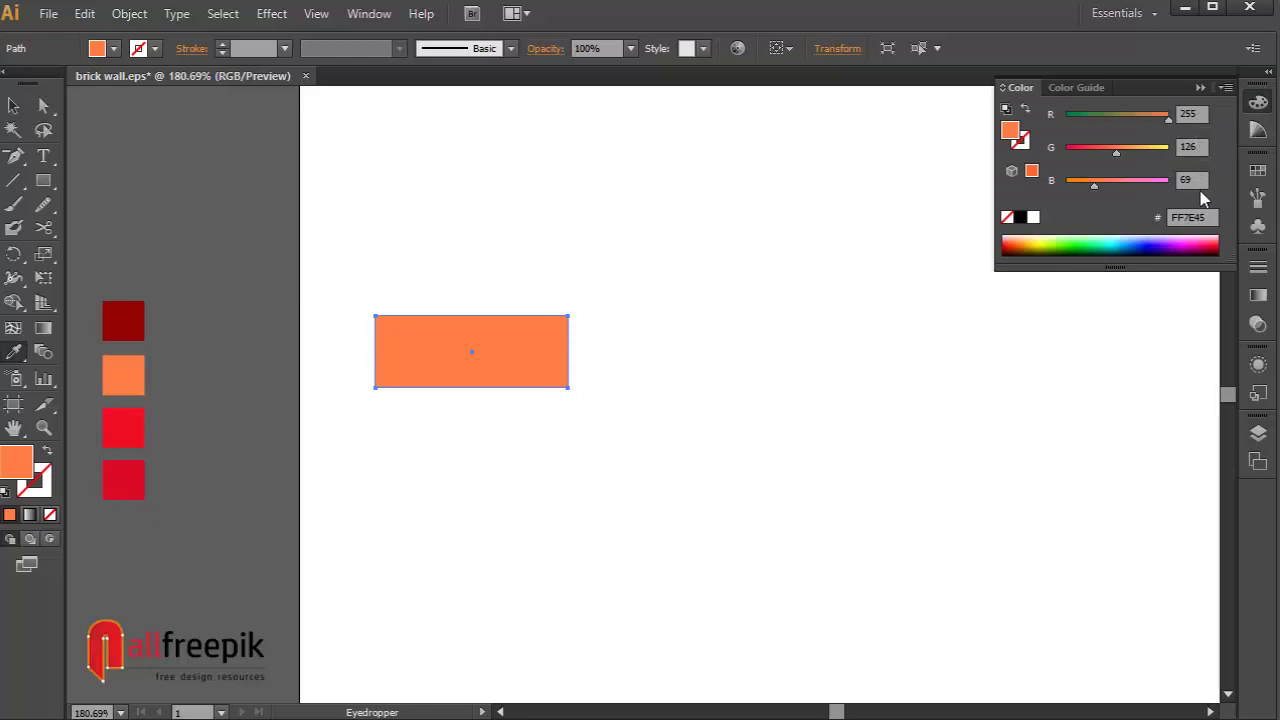
pyautogui.click(13, 105)
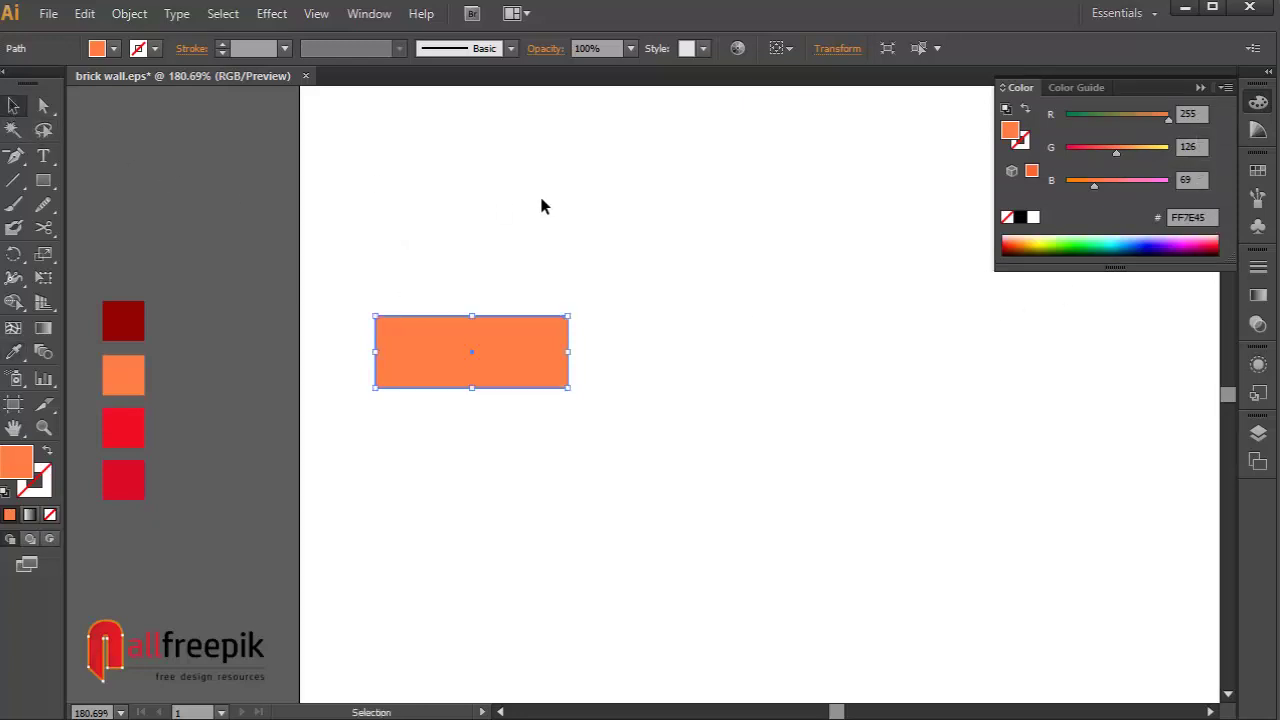
pyautogui.click(539, 193)
pyautogui.click(507, 334)
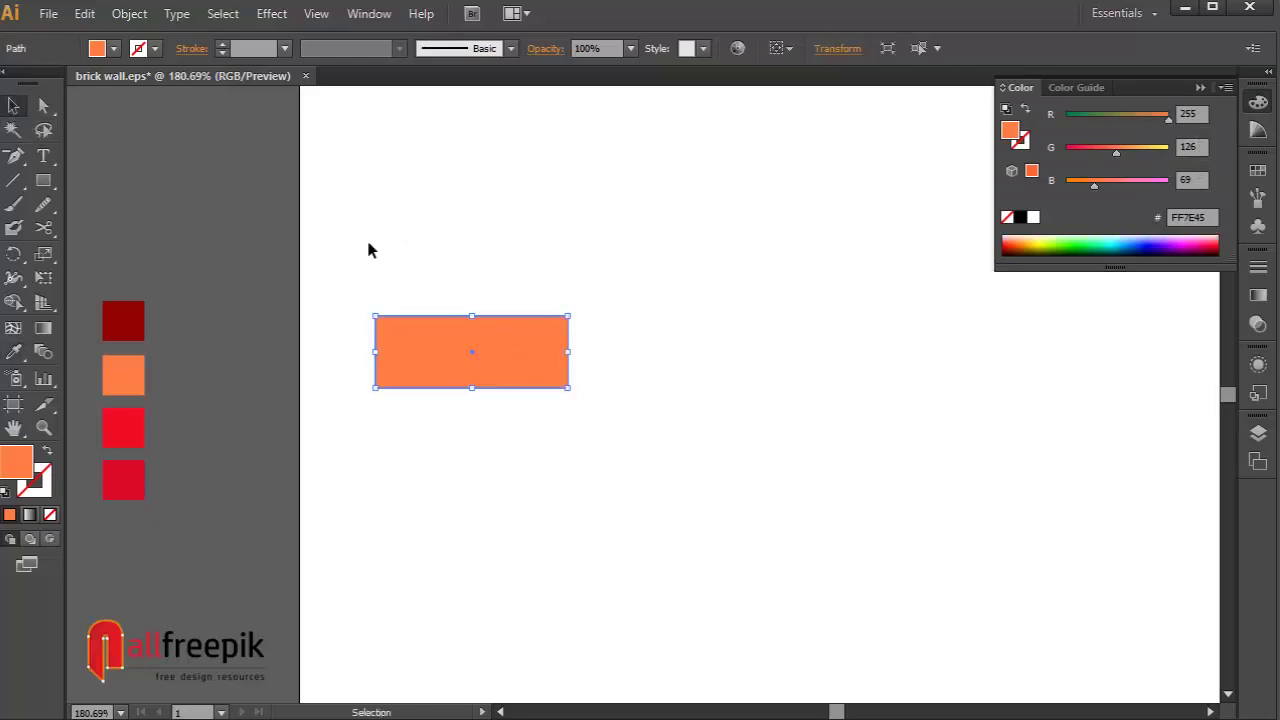
# Round off all four corners of the rectangle with the Smooth Tool
pyautogui.click(43, 205)
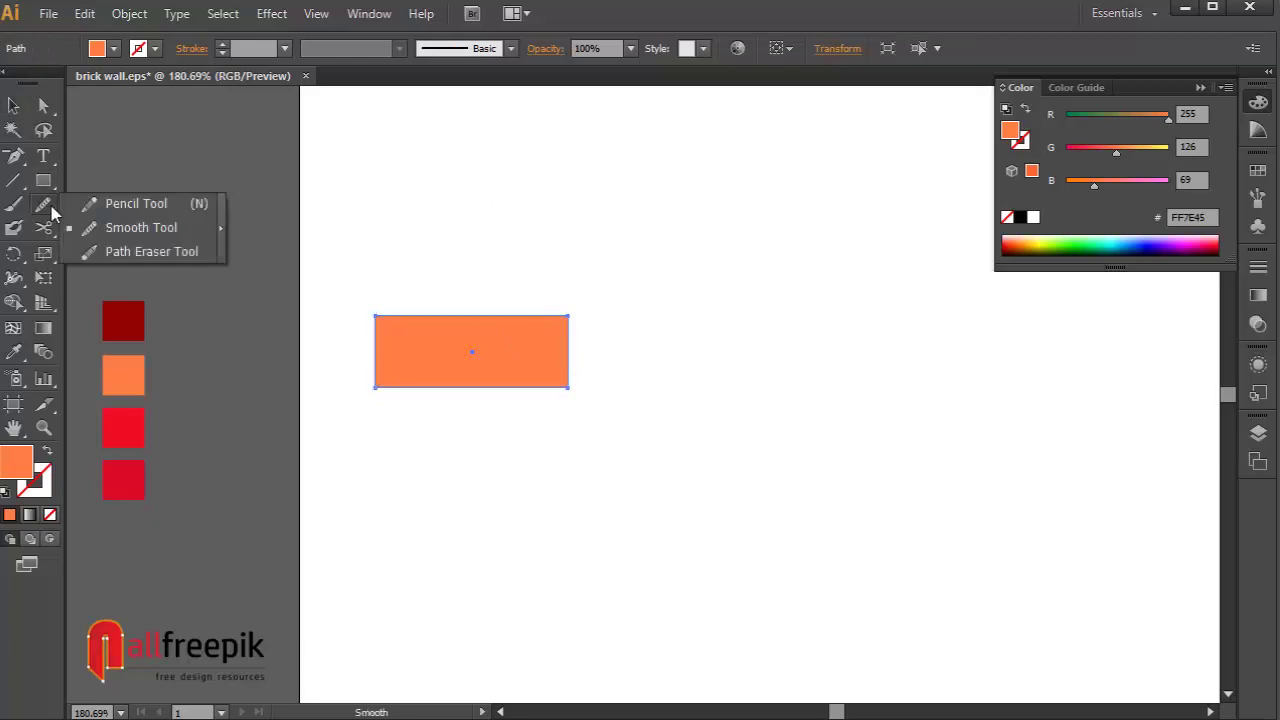
pyautogui.click(131, 222)
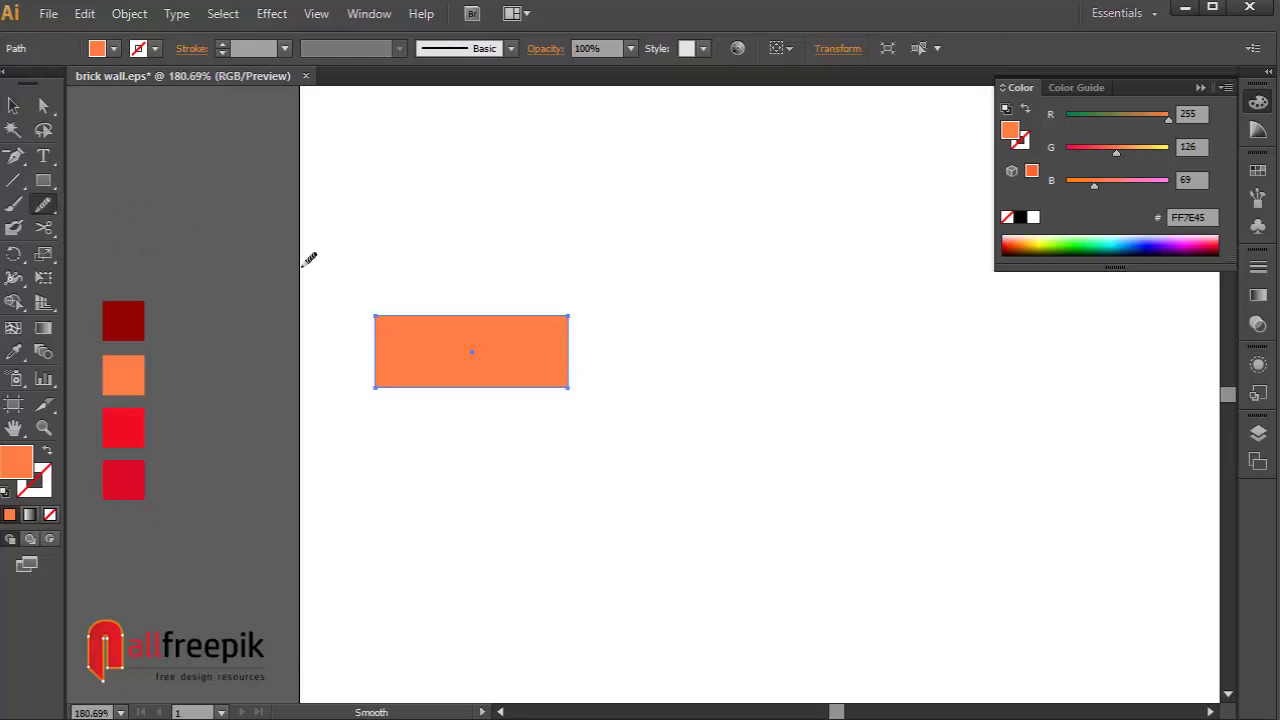
pyautogui.hotkey('ctrl', 'space')
pyautogui.moveTo(380, 314); pyautogui.dragTo(476, 330)
pyautogui.moveTo(574, 312); pyautogui.dragTo(643, 338)
pyautogui.moveTo(576, 378); pyautogui.dragTo(578, 400)
pyautogui.moveTo(381, 389)
pyautogui.mouseDown()
pyautogui.moveTo(434, 403)
pyautogui.moveTo(487, 392)
pyautogui.moveTo(561, 357)
pyautogui.moveTo(552, 339)
pyautogui.mouseUp()
# Copy the orange brick, paste it in front, and move the copy below the original
pyautogui.click(13, 105)
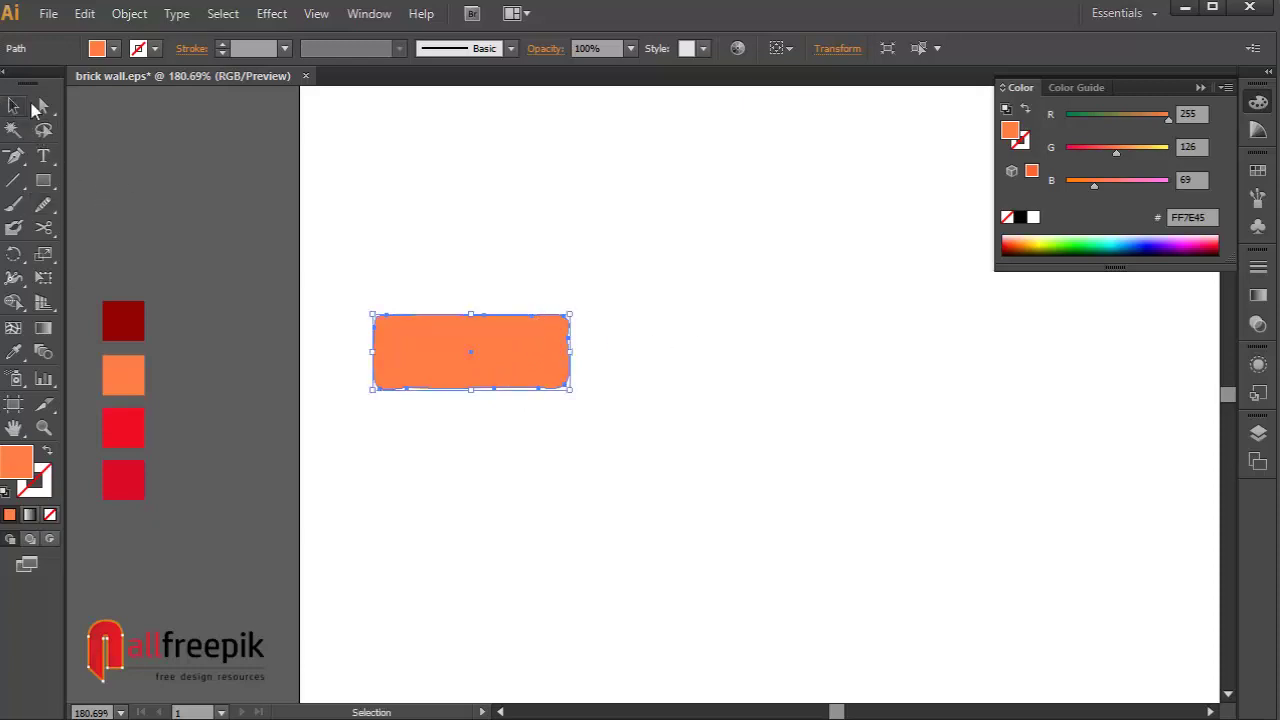
pyautogui.click(739, 255)
pyautogui.click(489, 354)
pyautogui.click(88, 20)
pyautogui.click(136, 114)
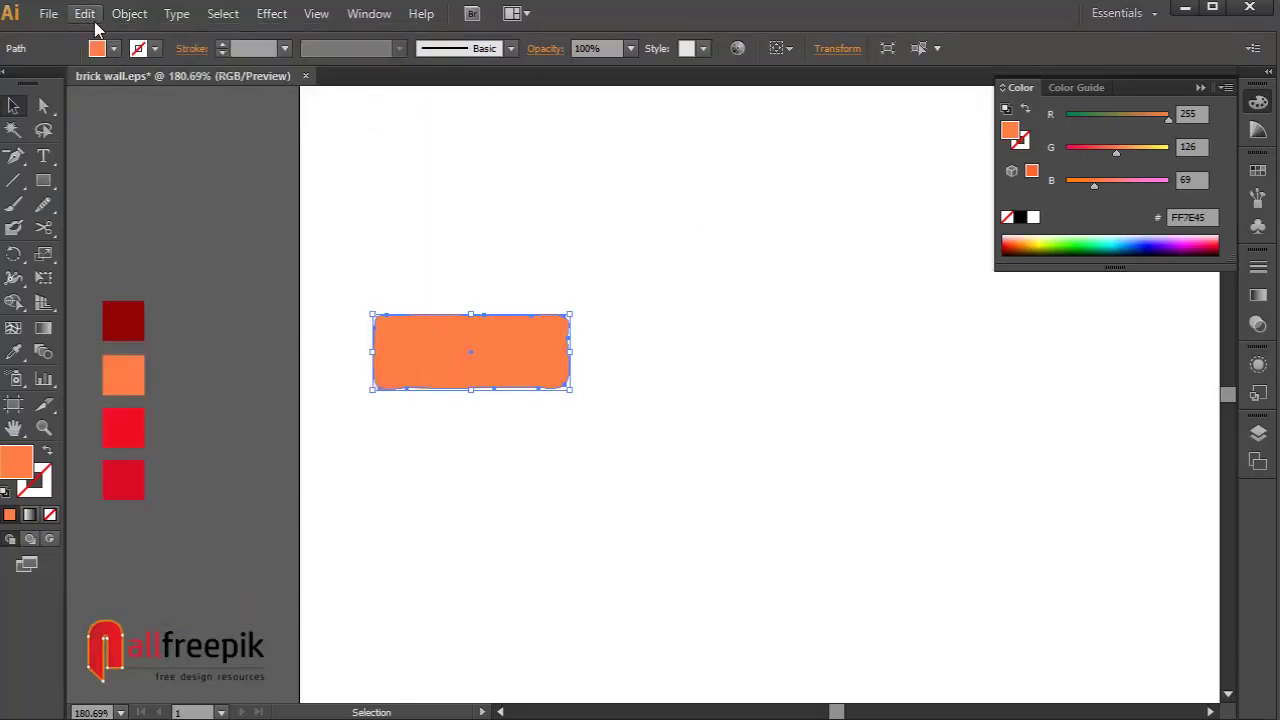
pyautogui.click(86, 14)
pyautogui.click(143, 153)
pyautogui.moveTo(504, 346); pyautogui.dragTo(500, 440)
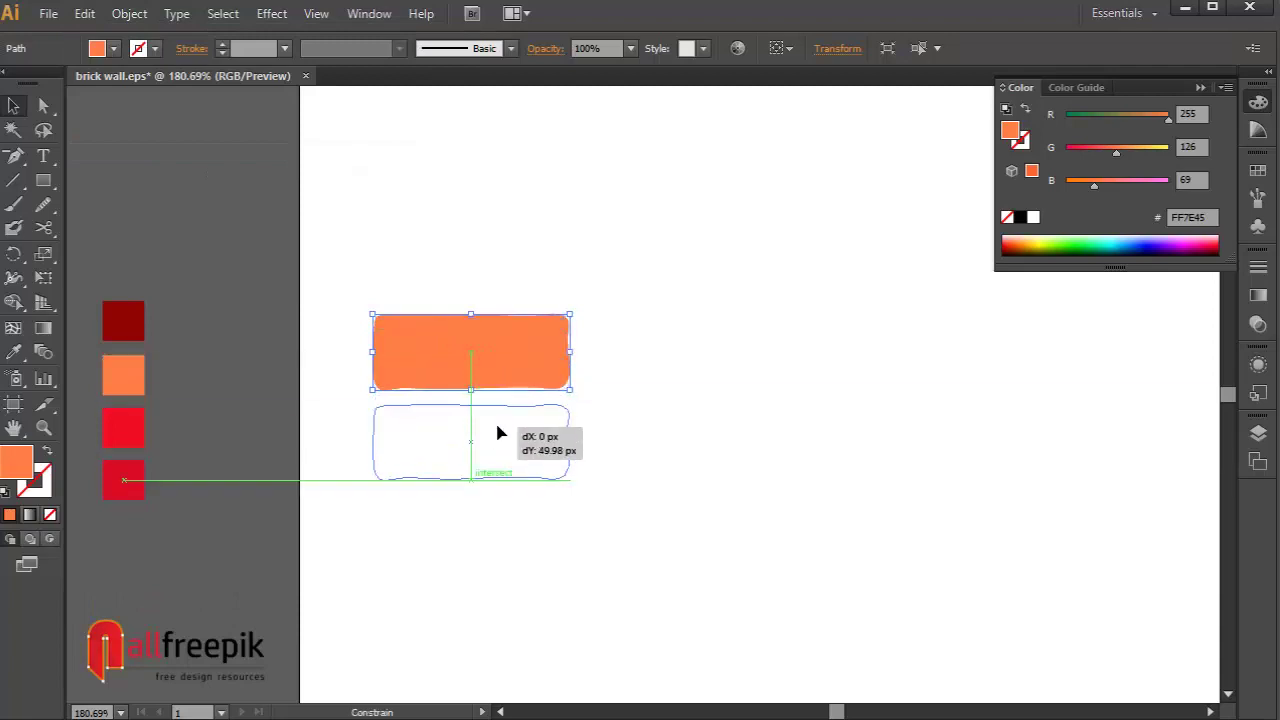
pyautogui.click(844, 458)
pyautogui.click(418, 452)
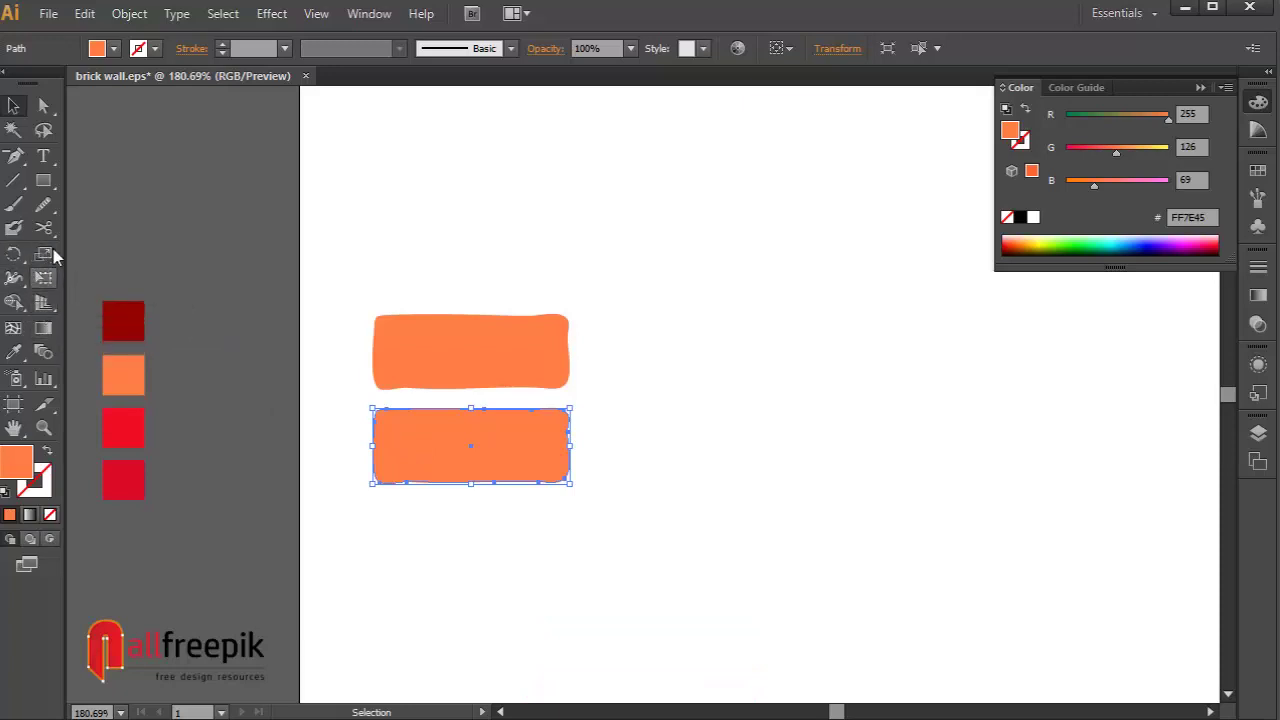
# Erase a wavy line across the lower brick, splitting off a thin top strip
pyautogui.moveTo(50, 230); pyautogui.dragTo(90, 223)
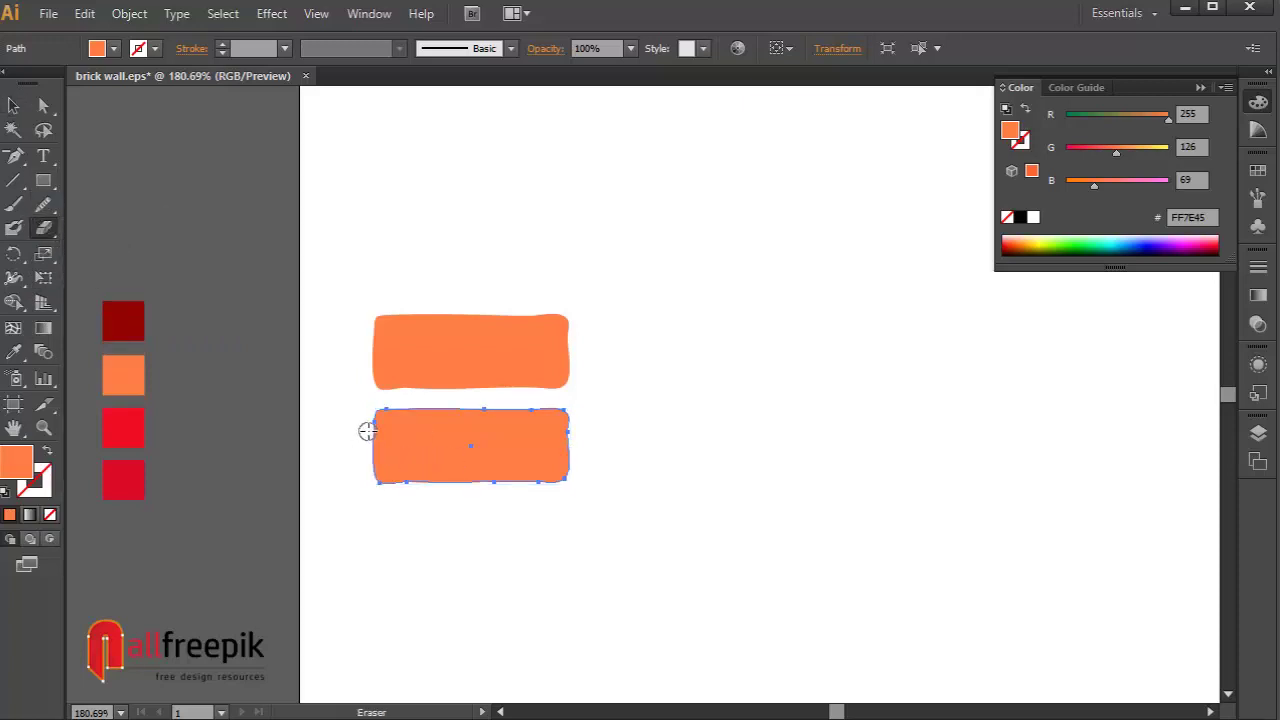
pyautogui.moveTo(368, 434); pyautogui.dragTo(580, 433)
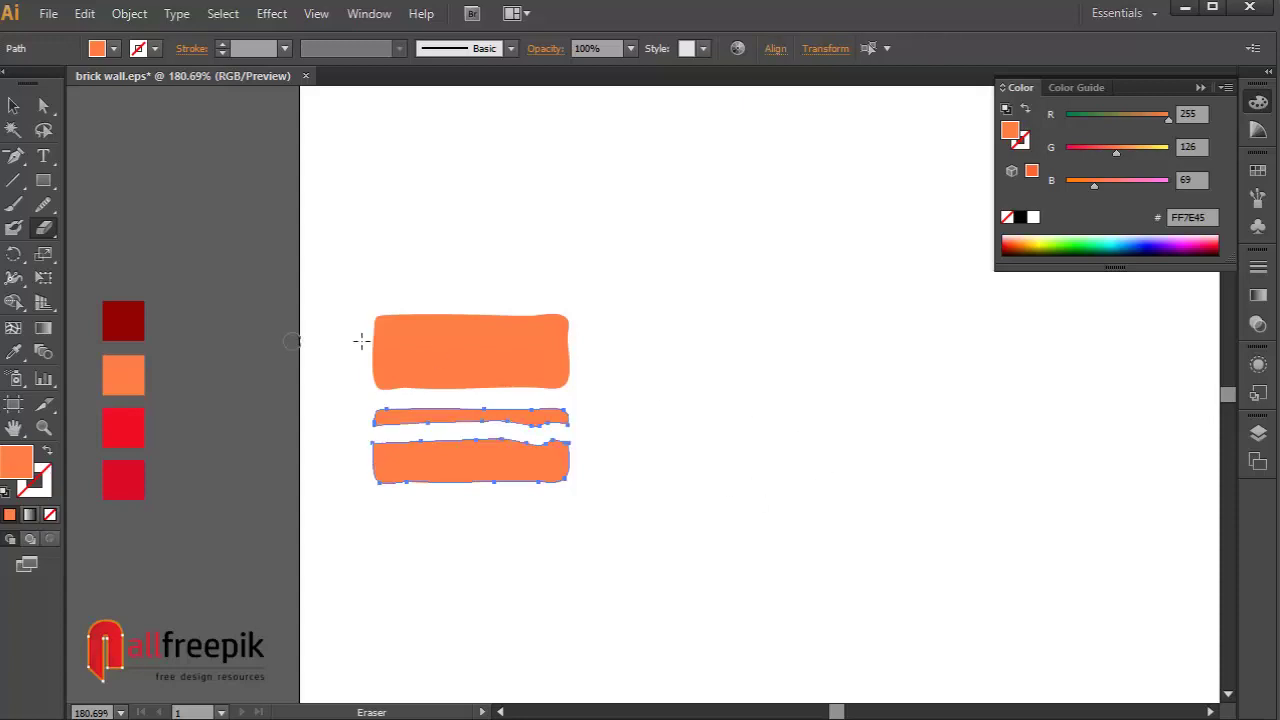
pyautogui.click(43, 105)
pyautogui.click(714, 456)
pyautogui.click(557, 423)
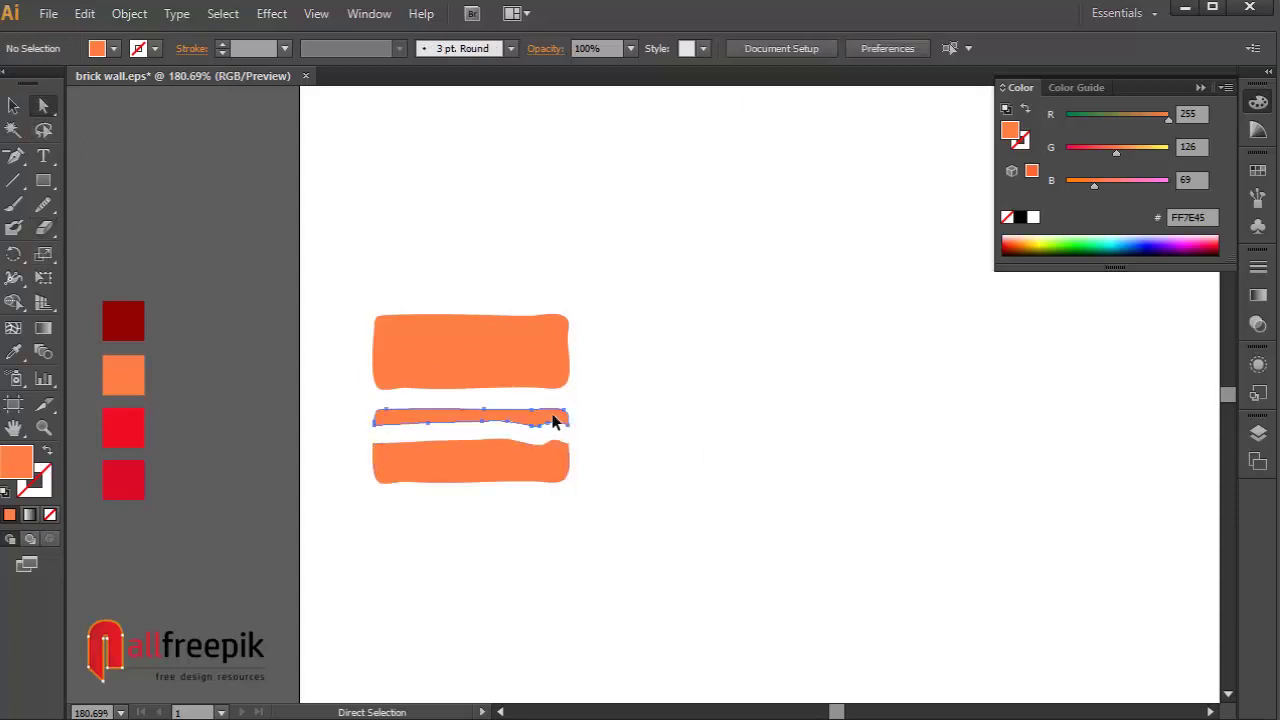
pyautogui.click(8, 357)
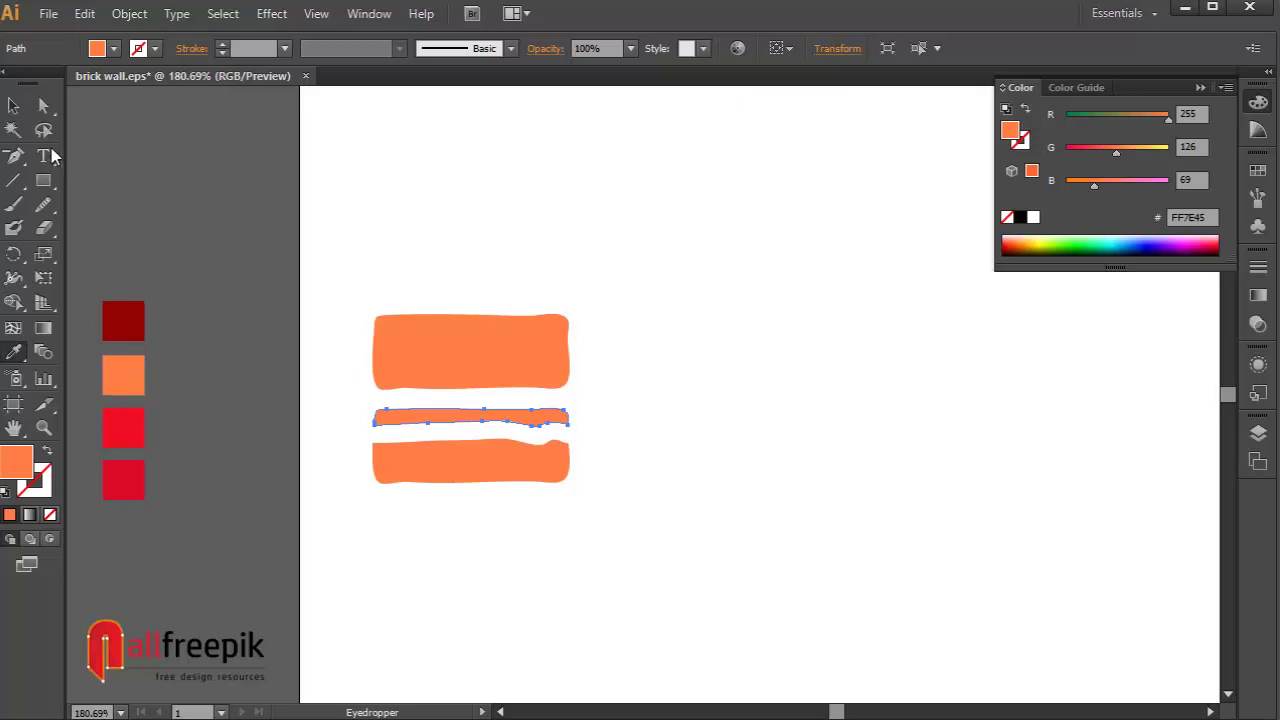
# Fill the top brick with the red swatch F10D24
pyautogui.click(13, 105)
pyautogui.click(481, 359)
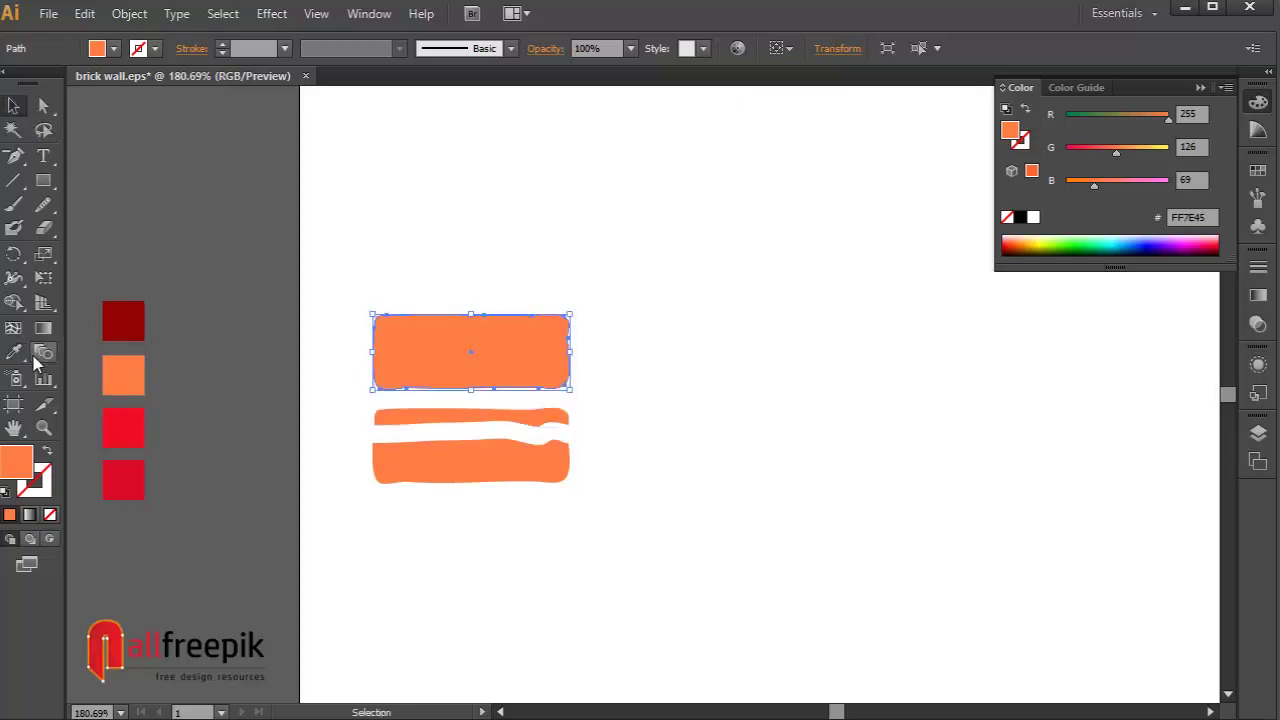
pyautogui.click(13, 353)
pyautogui.click(134, 420)
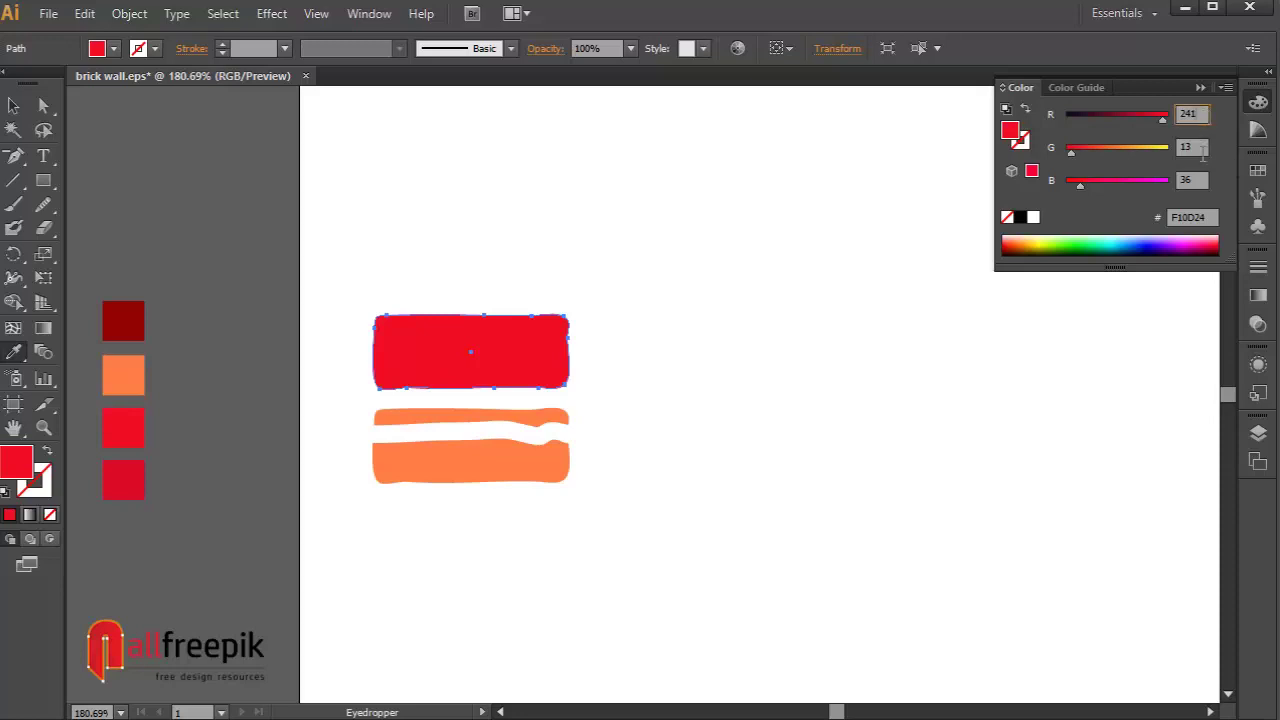
pyautogui.click(1203, 149)
pyautogui.click(1201, 181)
# Align the thin orange strip to the red brick's top edge
pyautogui.press('v')
pyautogui.click(557, 418)
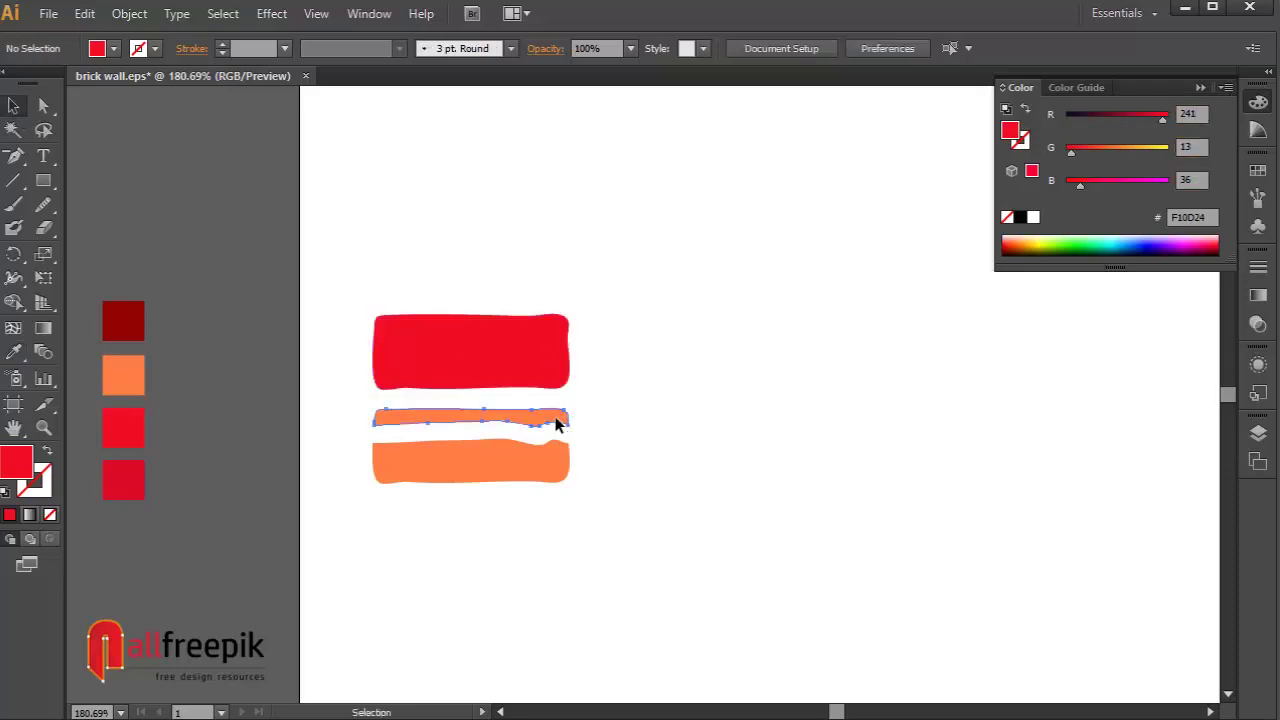
pyautogui.keyDown('shift'); pyautogui.click(548, 366); pyautogui.keyUp('shift')
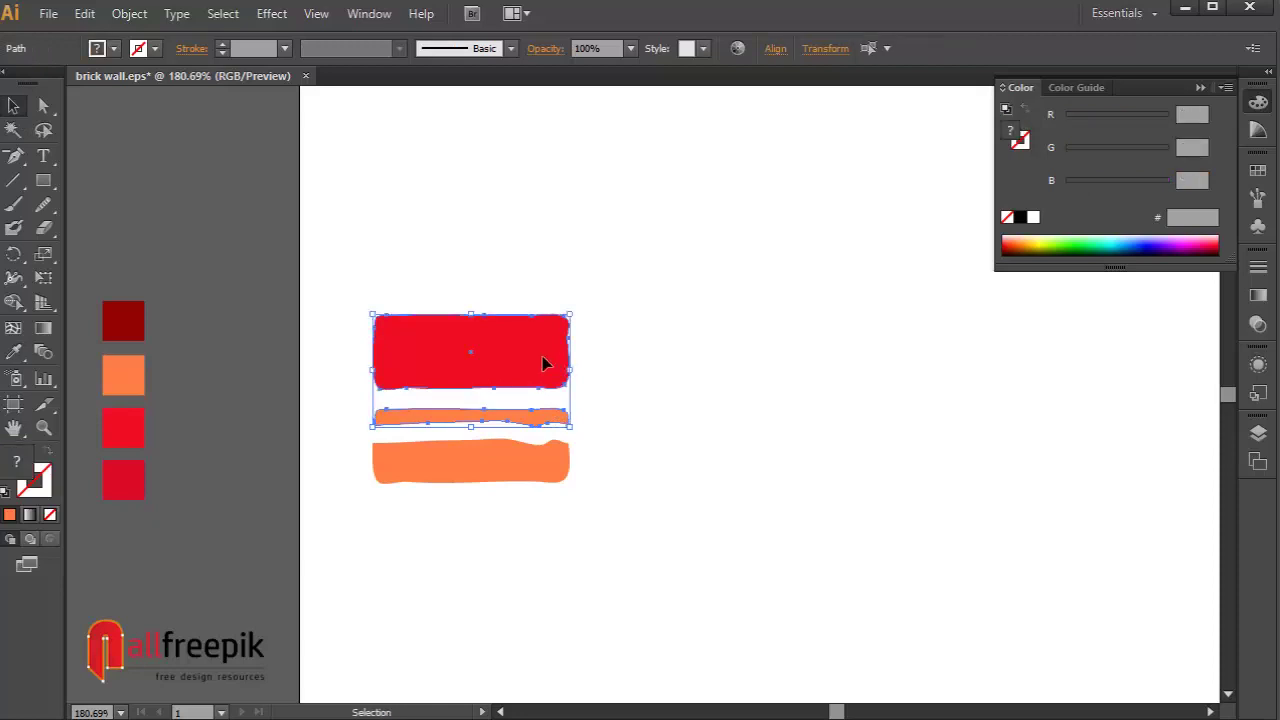
pyautogui.click(779, 52)
pyautogui.click(696, 103)
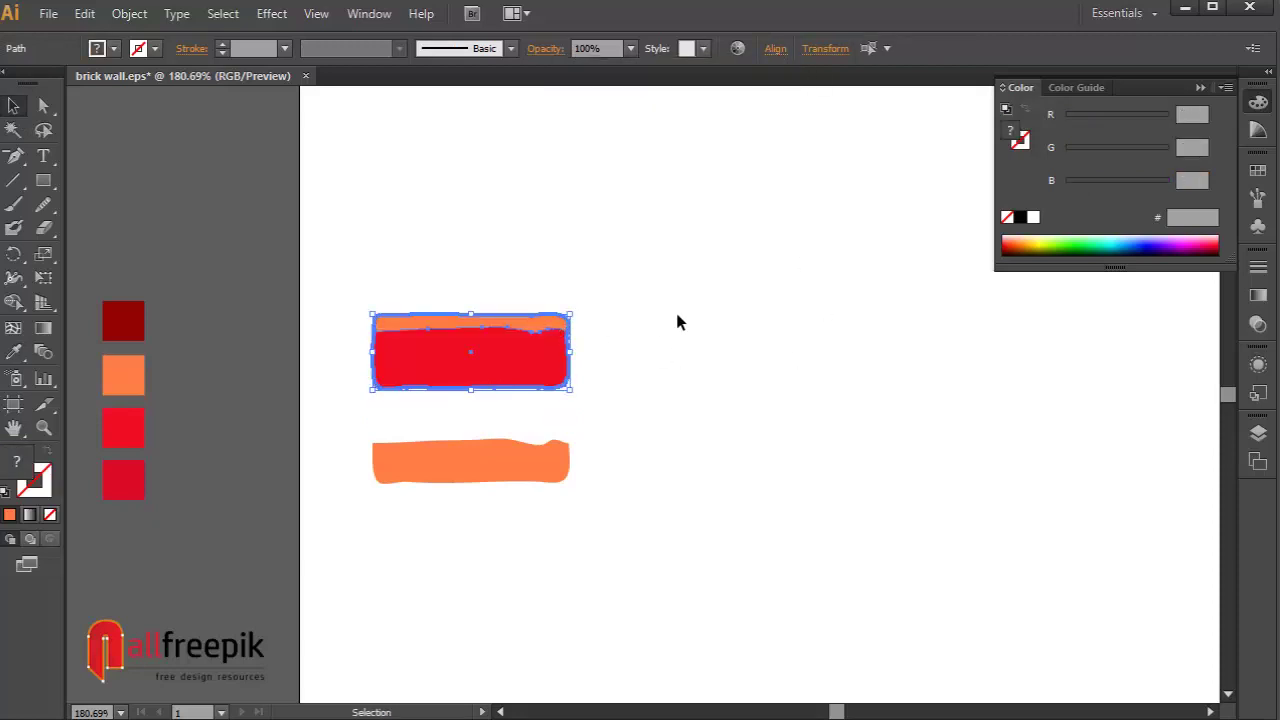
# Smooth the orange strip's lower edge into a soft wave
pyautogui.click(620, 315)
pyautogui.click(557, 321)
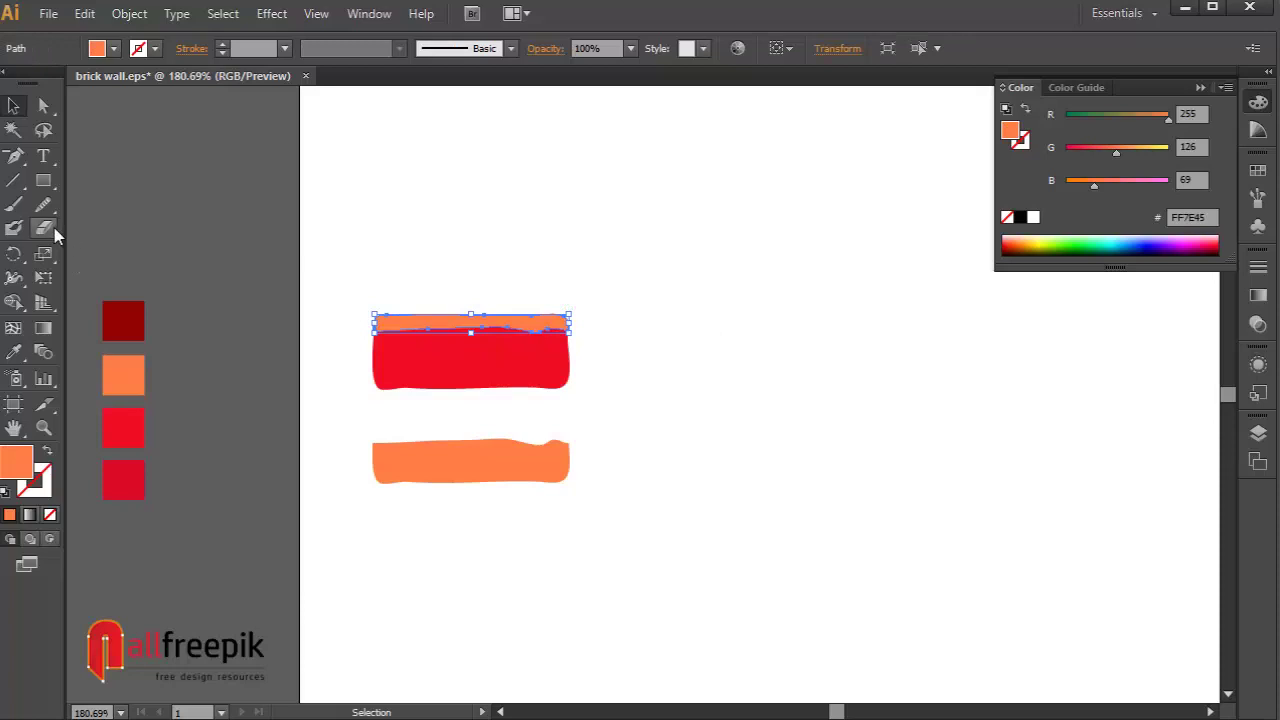
pyautogui.click(43, 204)
pyautogui.moveTo(432, 325); pyautogui.dragTo(508, 334)
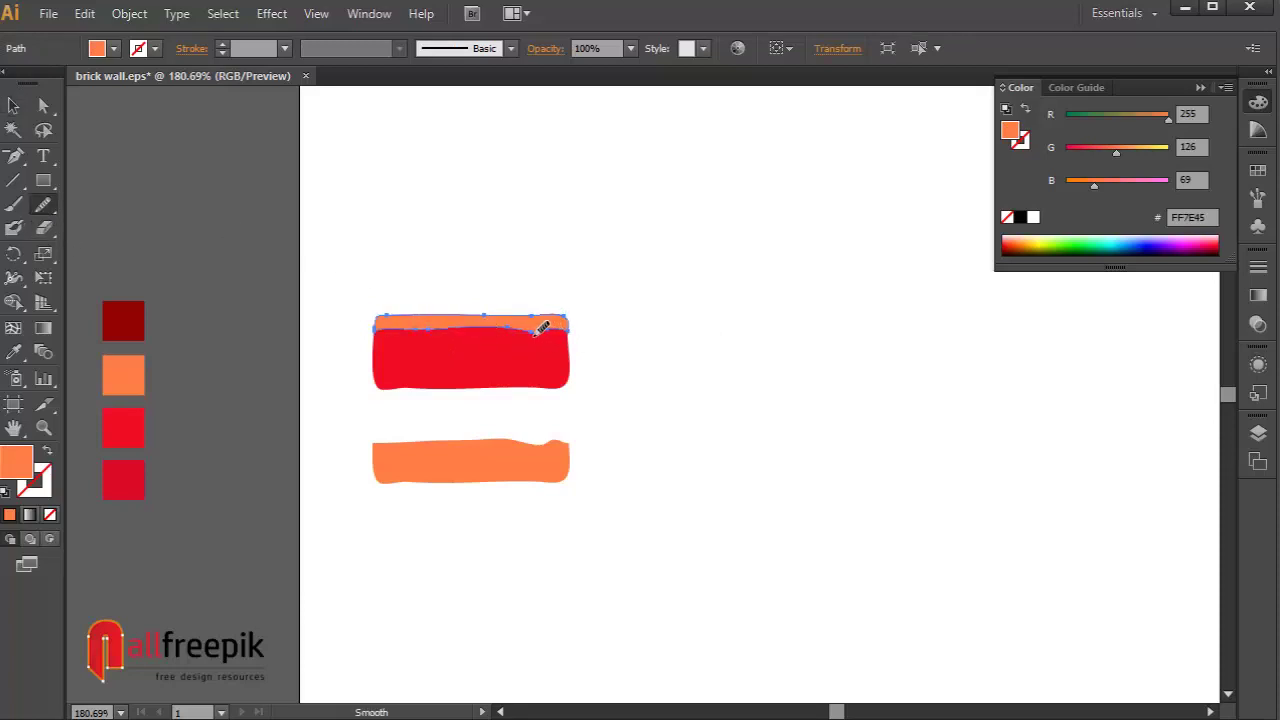
pyautogui.press('ctrl')
pyautogui.click(13, 106)
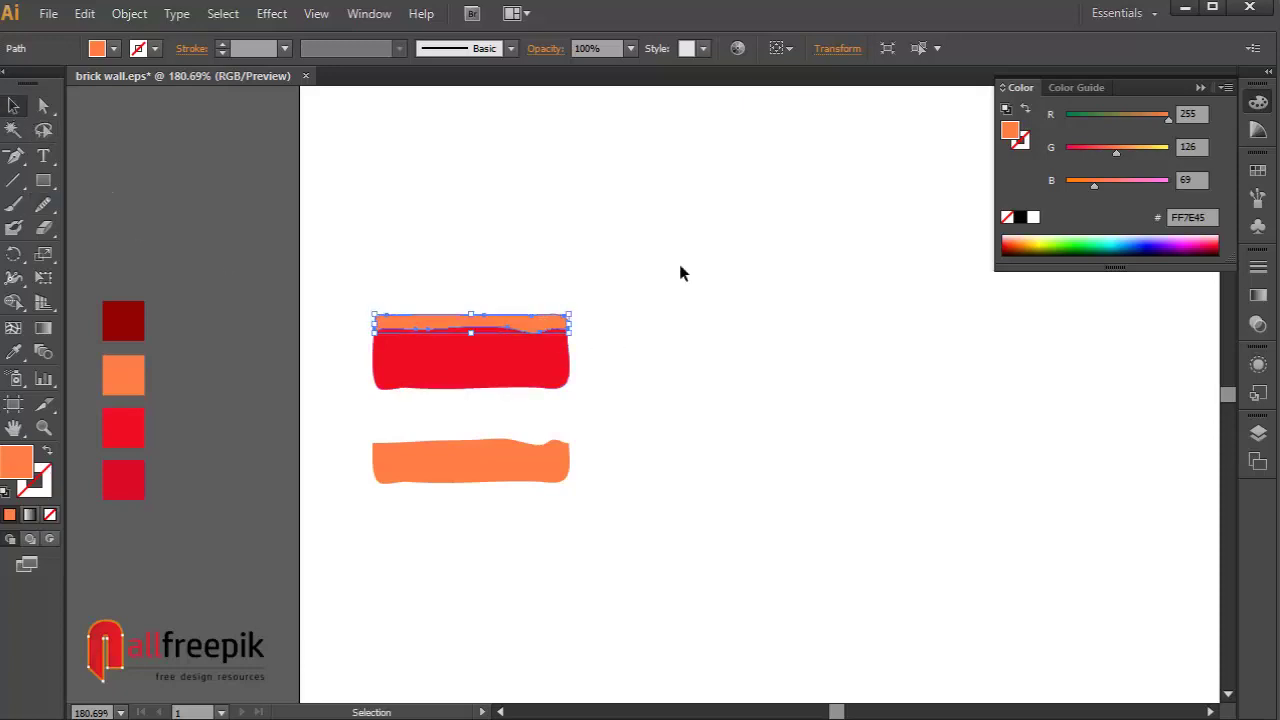
pyautogui.click(705, 295)
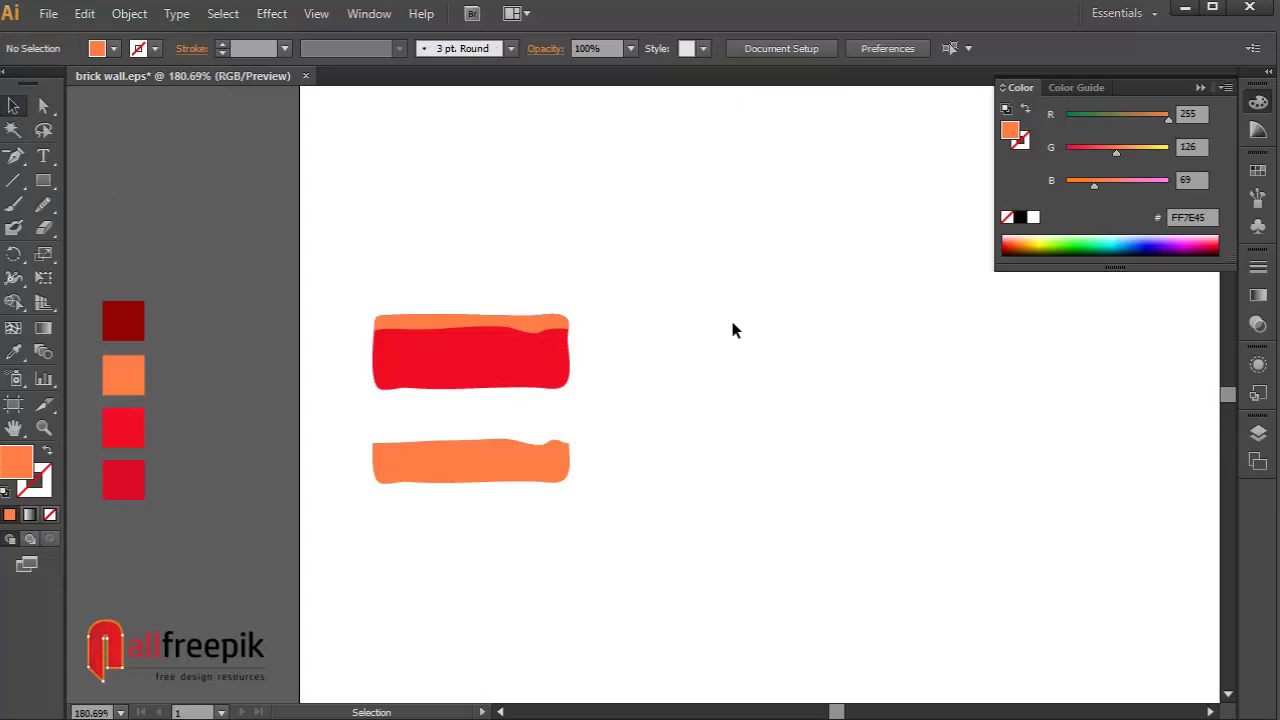
pyautogui.click(508, 478)
# Erase a notch from the lower orange piece and smooth its ragged outline
pyautogui.click(43, 228)
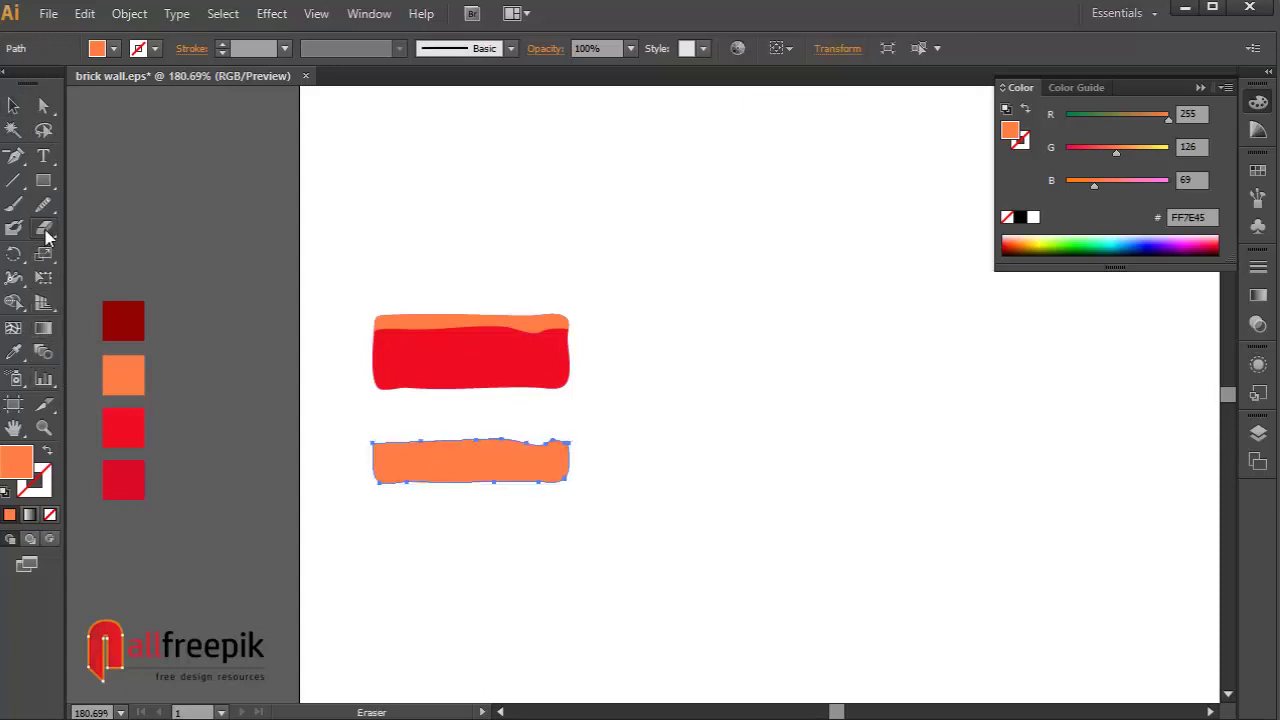
pyautogui.moveTo(368, 441)
pyautogui.mouseDown()
pyautogui.moveTo(391, 459)
pyautogui.moveTo(445, 461)
pyautogui.moveTo(569, 443)
pyautogui.moveTo(389, 440)
pyautogui.moveTo(405, 449)
pyautogui.mouseUp()
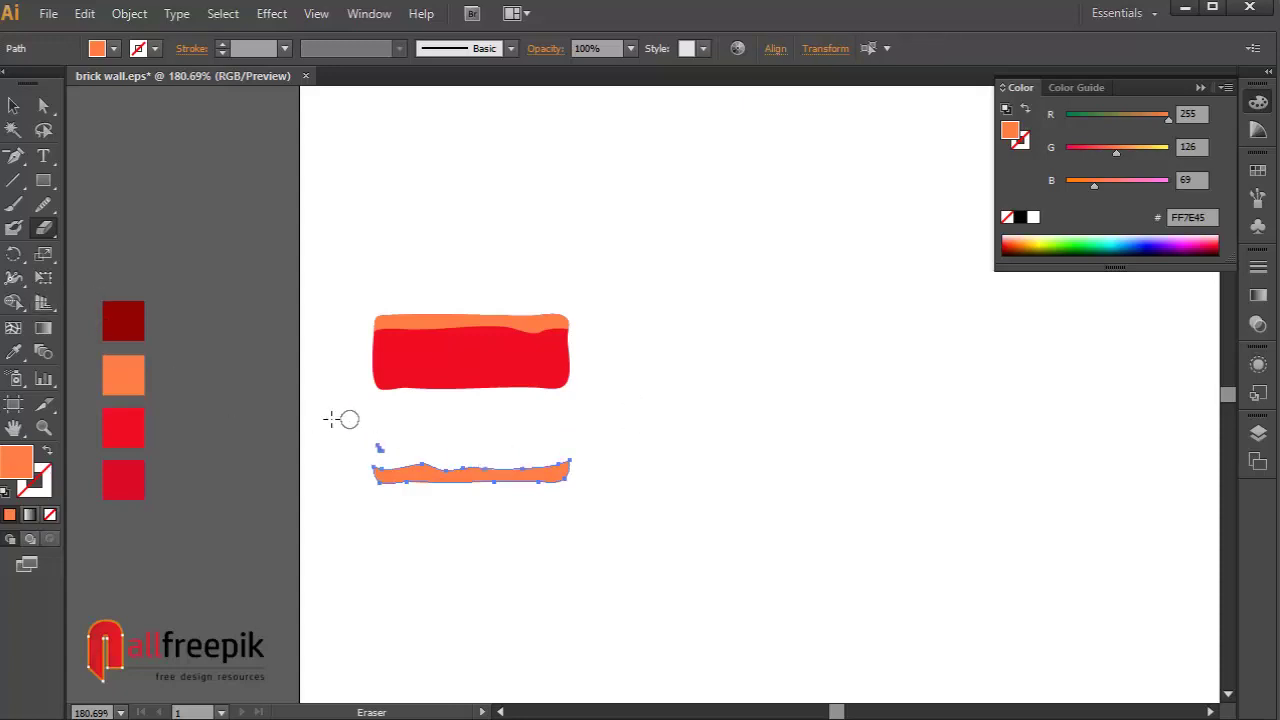
pyautogui.click(43, 204)
pyautogui.moveTo(421, 462); pyautogui.dragTo(552, 468)
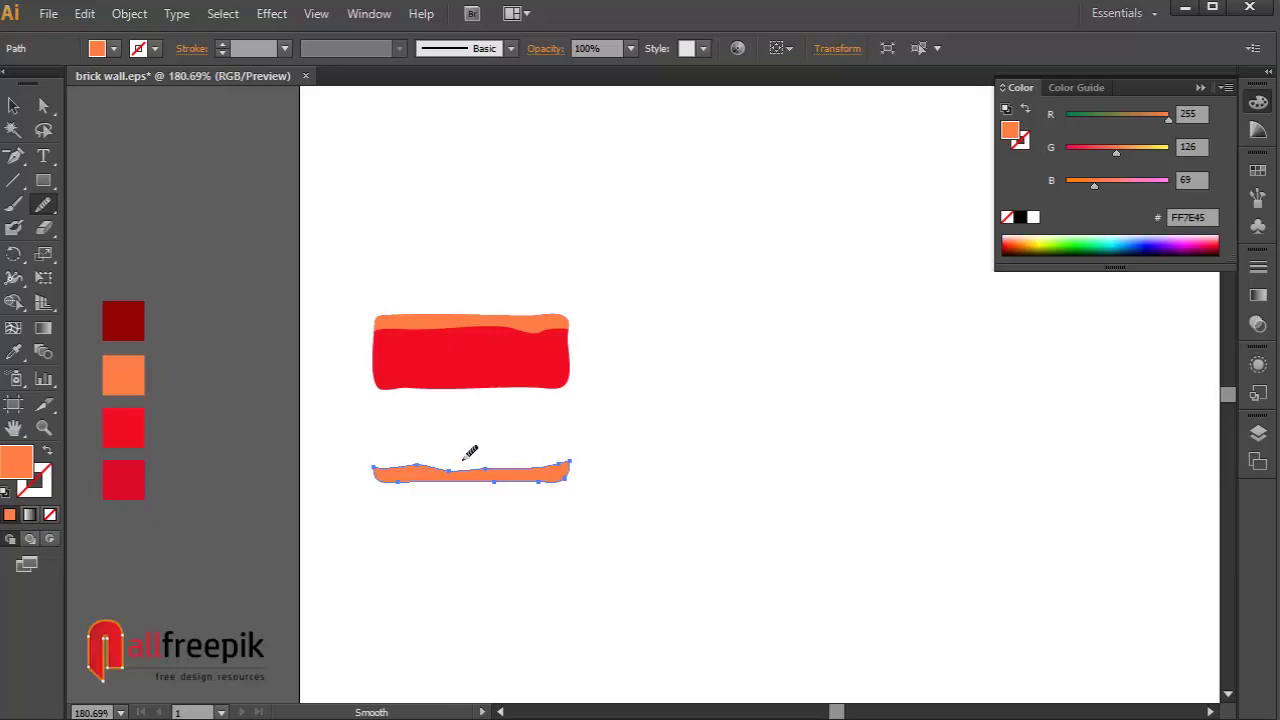
# Move the orange piece onto the red brick and bottom-align the two shapes
pyautogui.click(13, 105)
pyautogui.click(368, 289)
pyautogui.moveTo(527, 484); pyautogui.dragTo(530, 384)
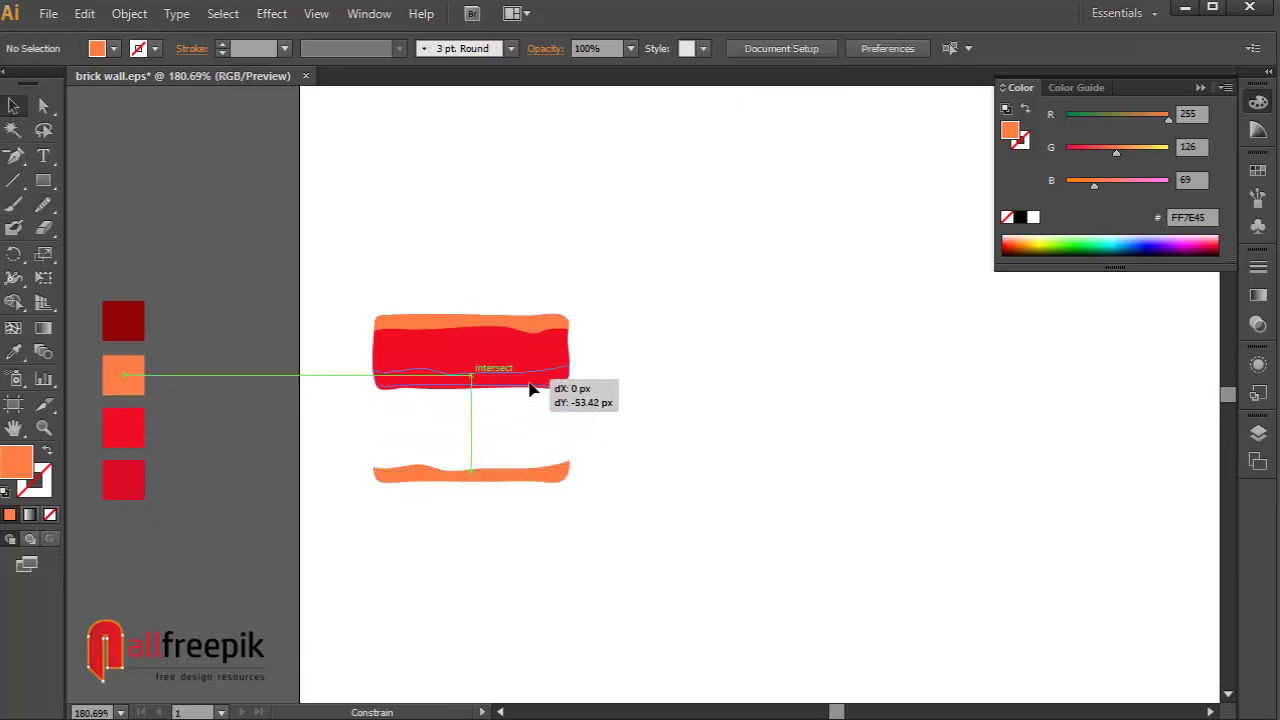
pyautogui.moveTo(530, 389); pyautogui.dragTo(530, 389)
pyautogui.keyDown('shift'); pyautogui.click(509, 354); pyautogui.keyUp('shift')
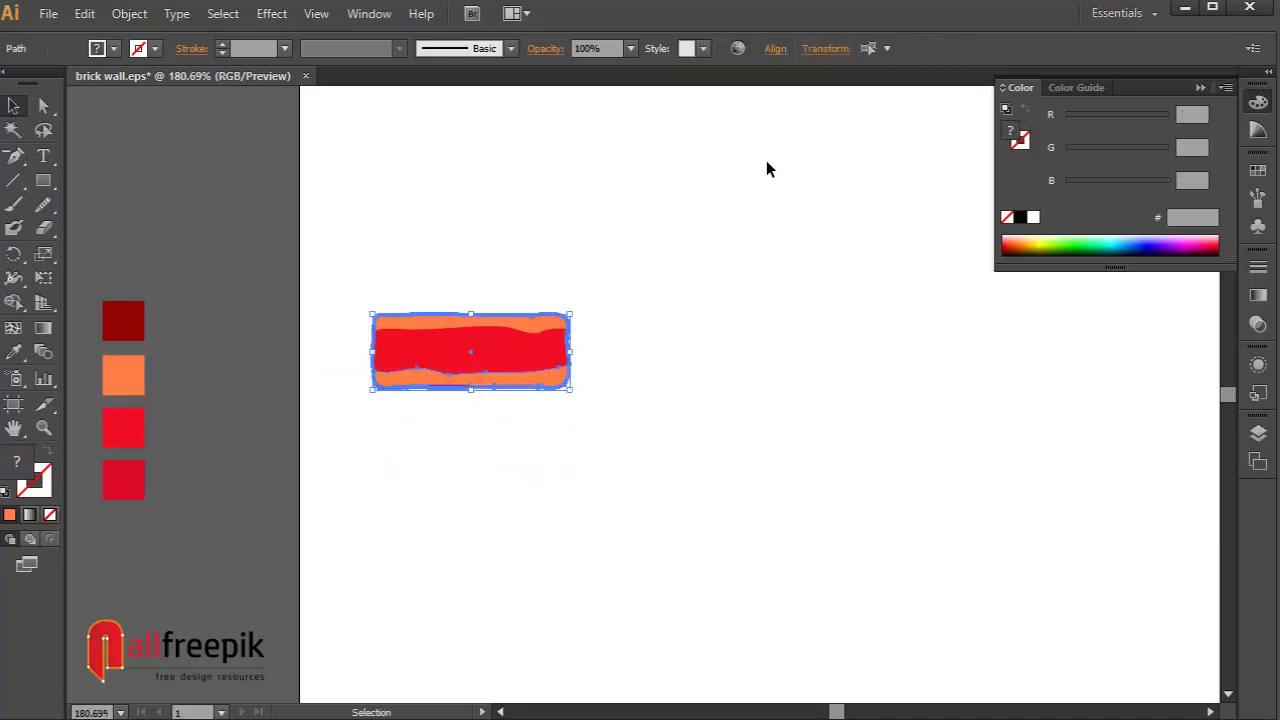
pyautogui.click(776, 49)
pyautogui.click(768, 101)
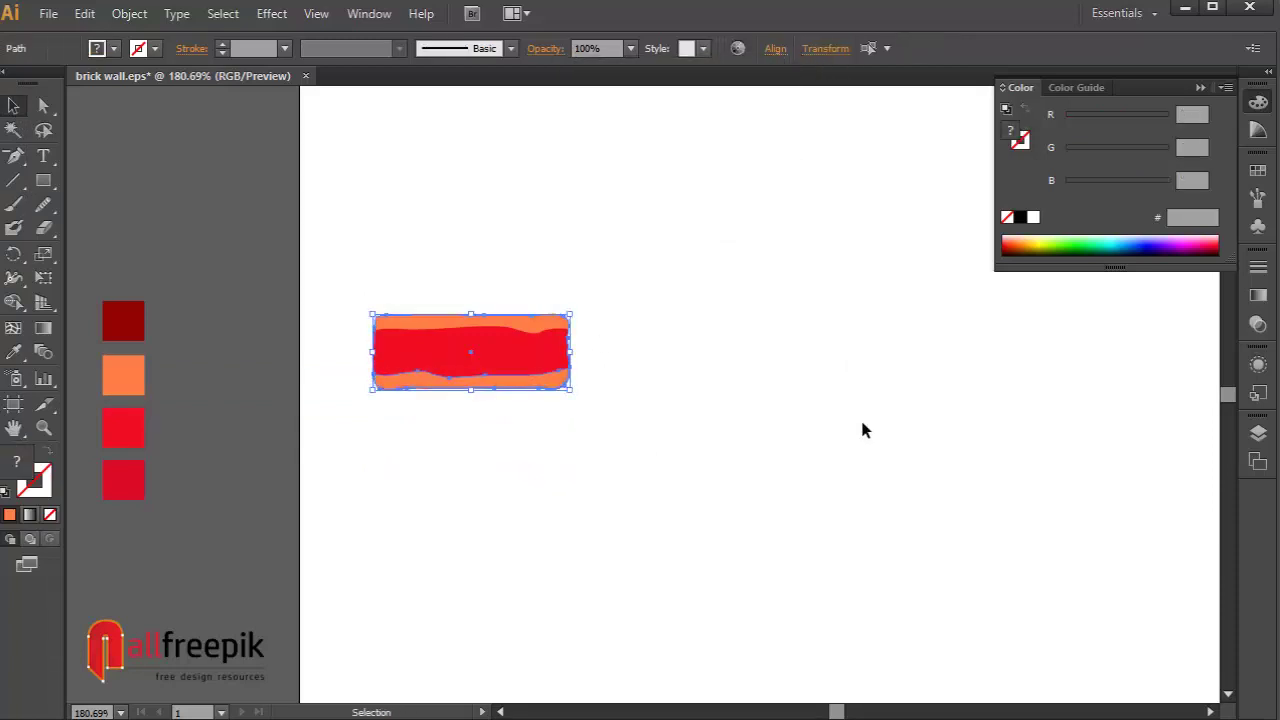
pyautogui.click(864, 475)
# Recolour the bottom wavy strip with the dark red swatch DB0D24
pyautogui.click(545, 382)
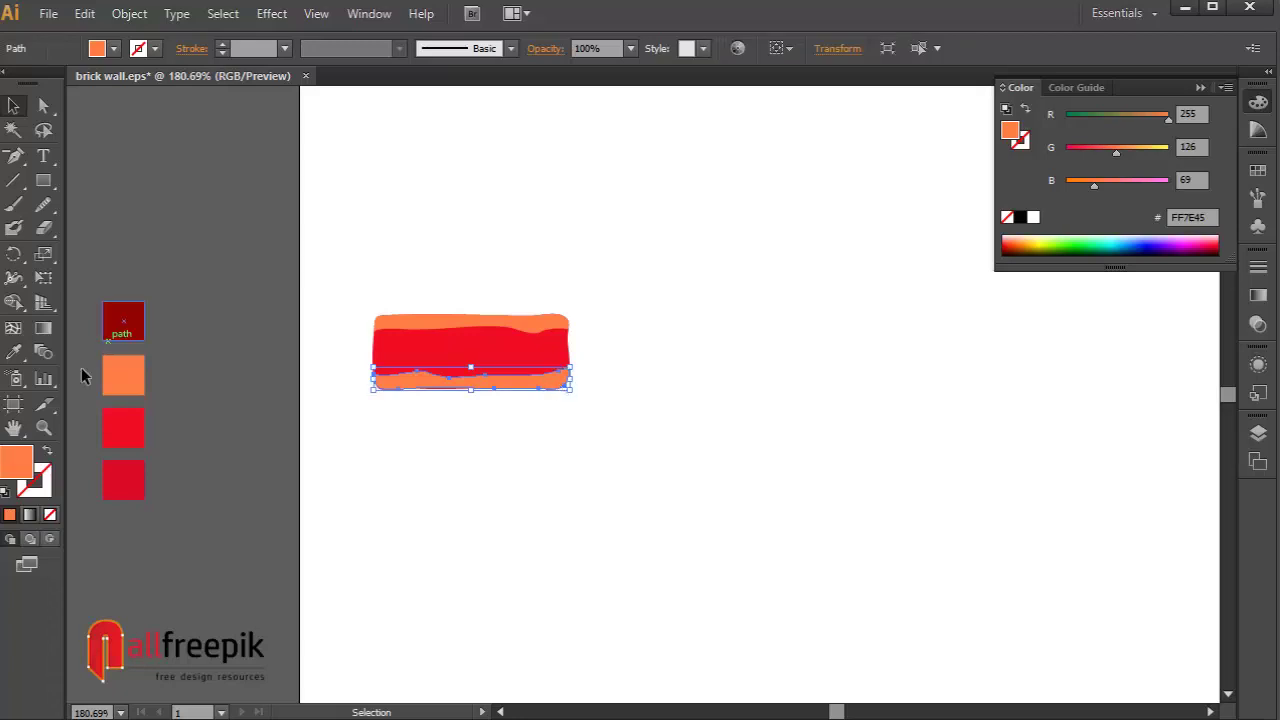
pyautogui.click(14, 352)
pyautogui.click(128, 480)
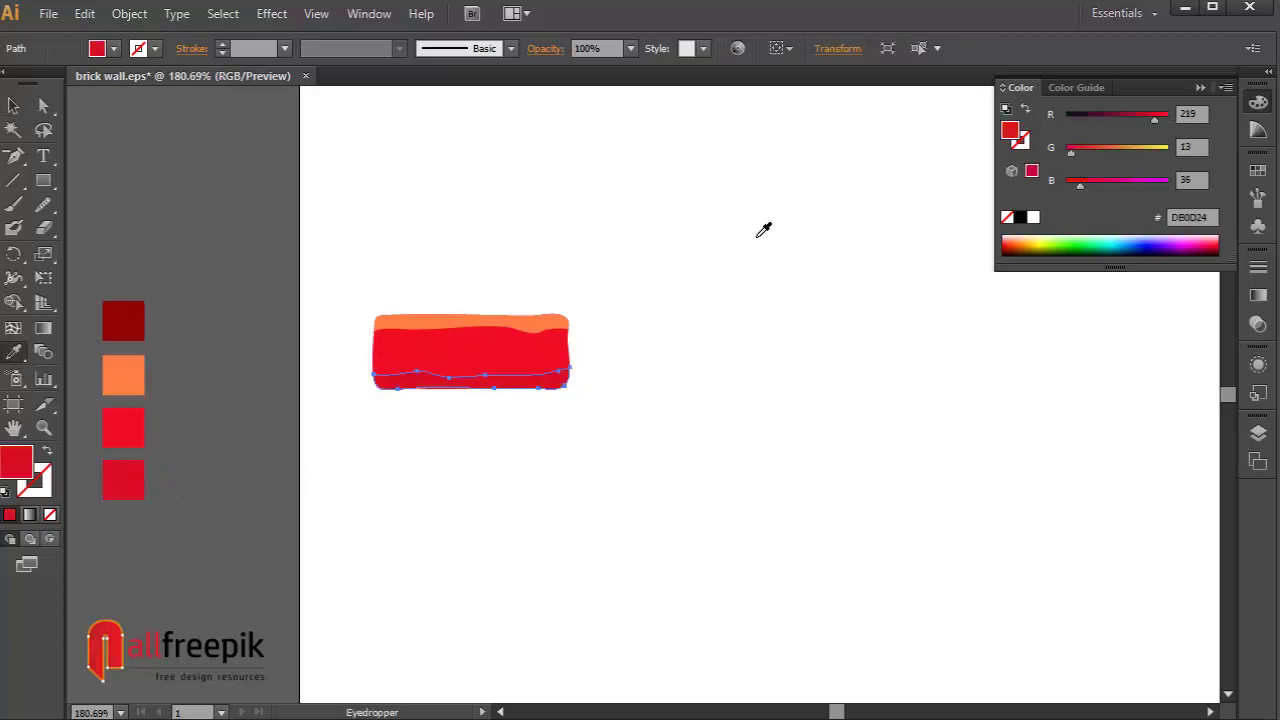
pyautogui.click(13, 105)
pyautogui.click(836, 438)
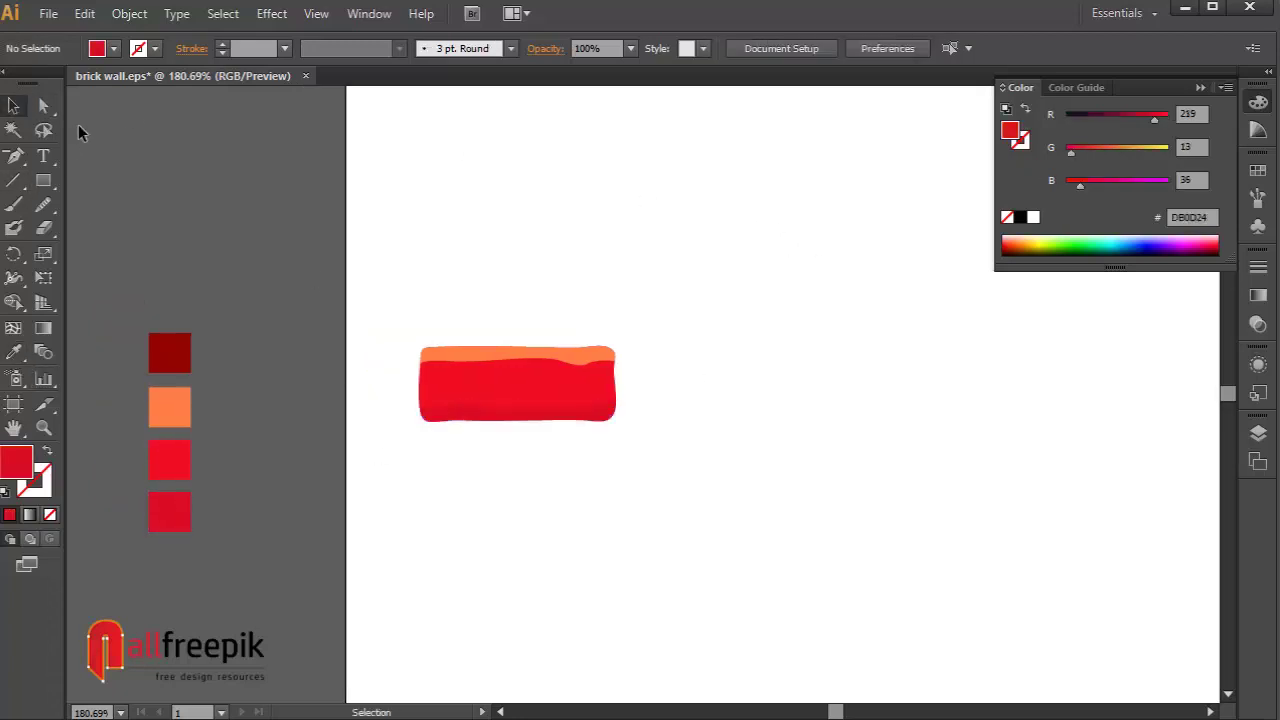
# Check the bottom strip, red body and orange top with Direct Selection
pyautogui.click(43, 105)
pyautogui.click(598, 420)
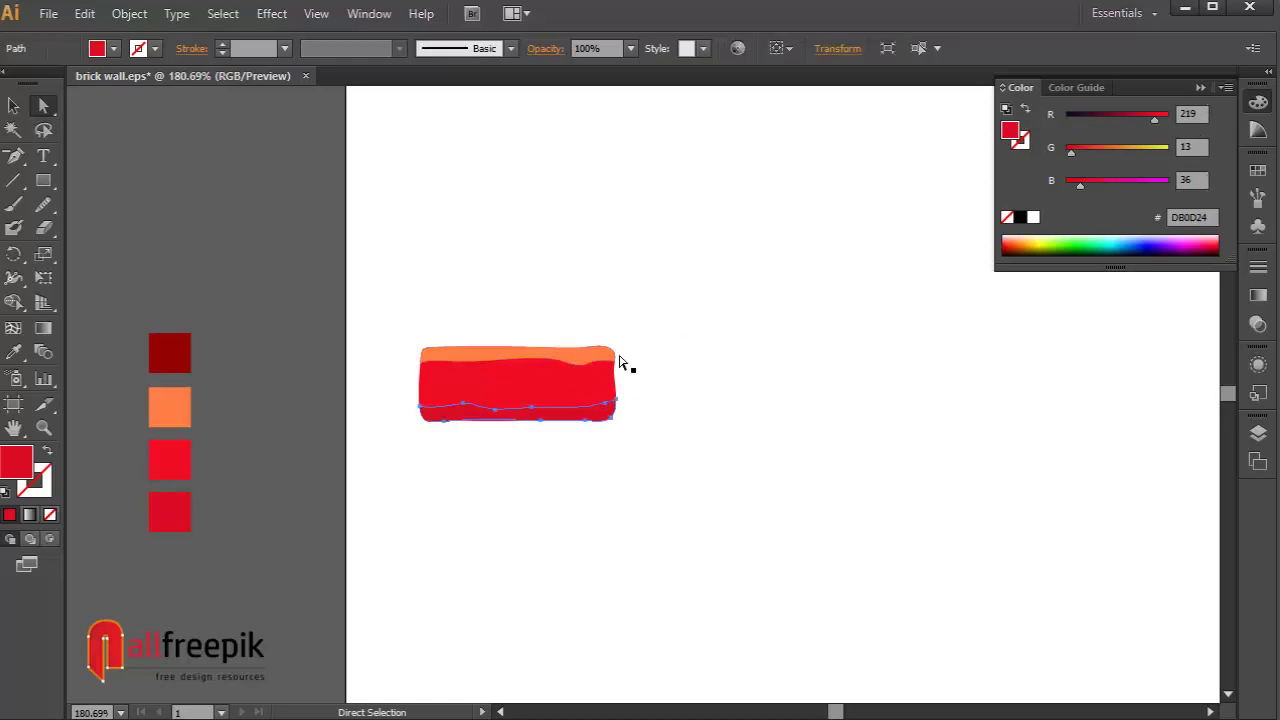
pyautogui.click(572, 392)
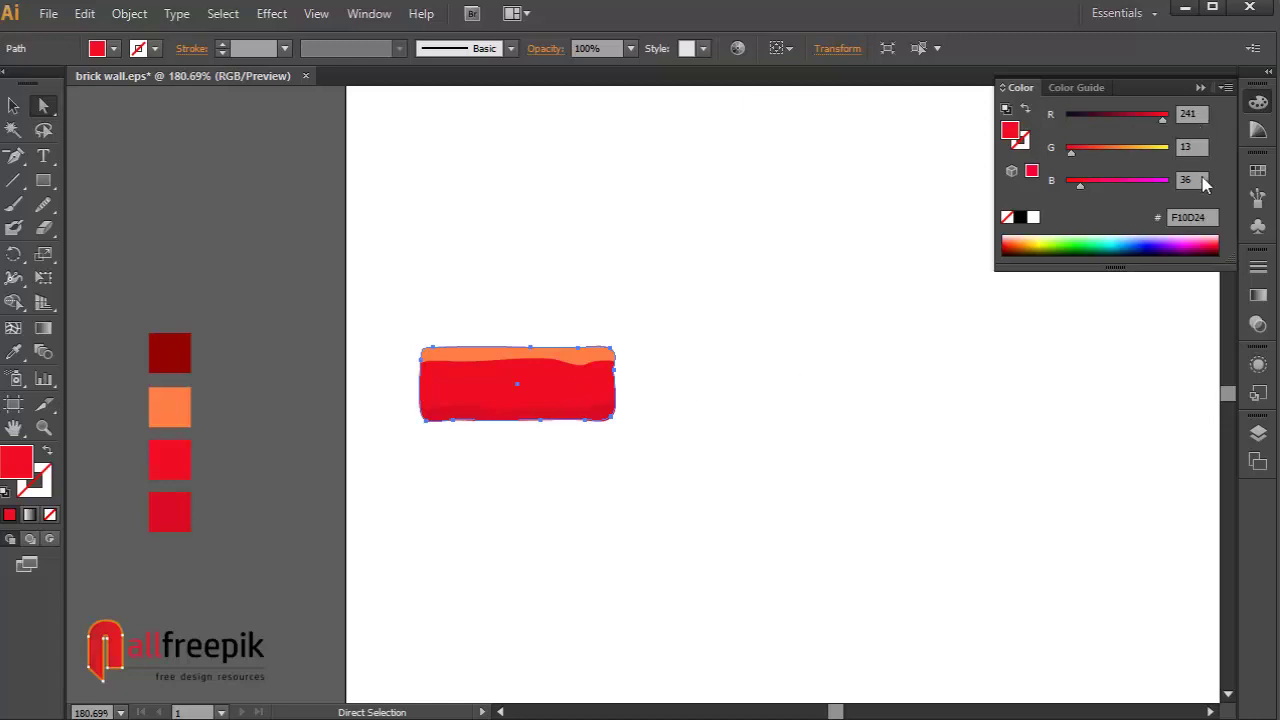
pyautogui.click(571, 356)
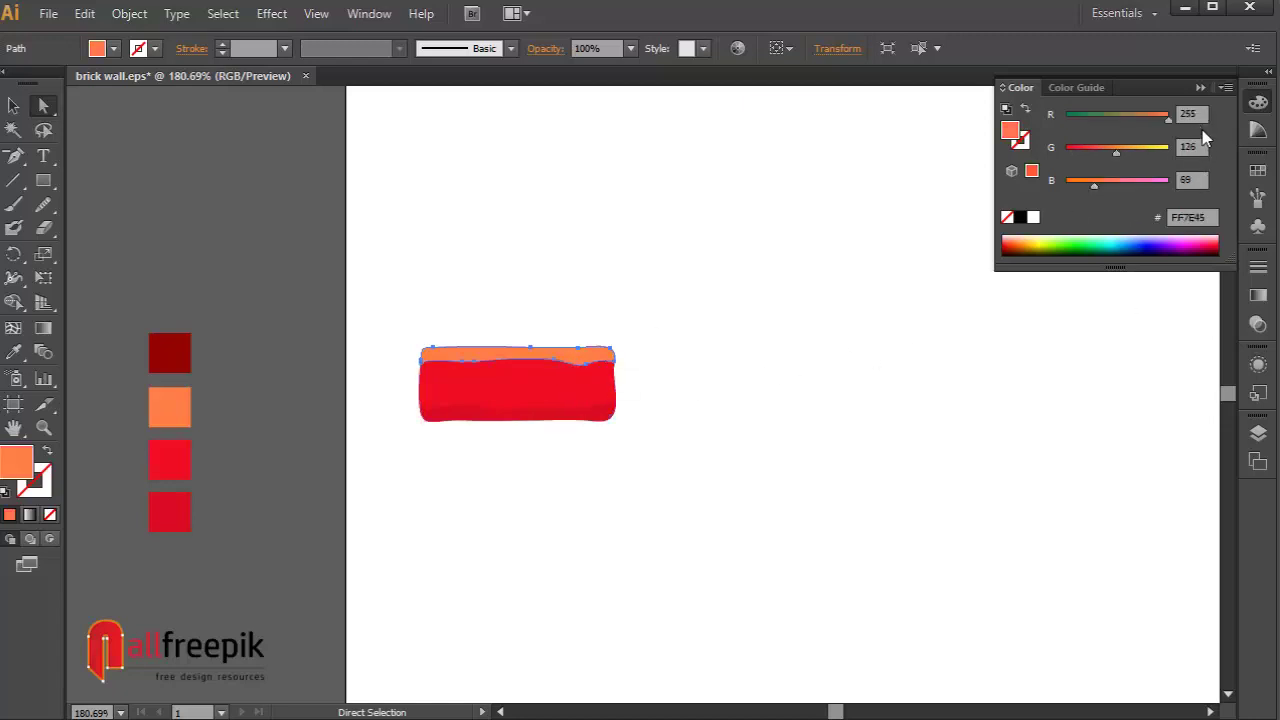
pyautogui.click(13, 105)
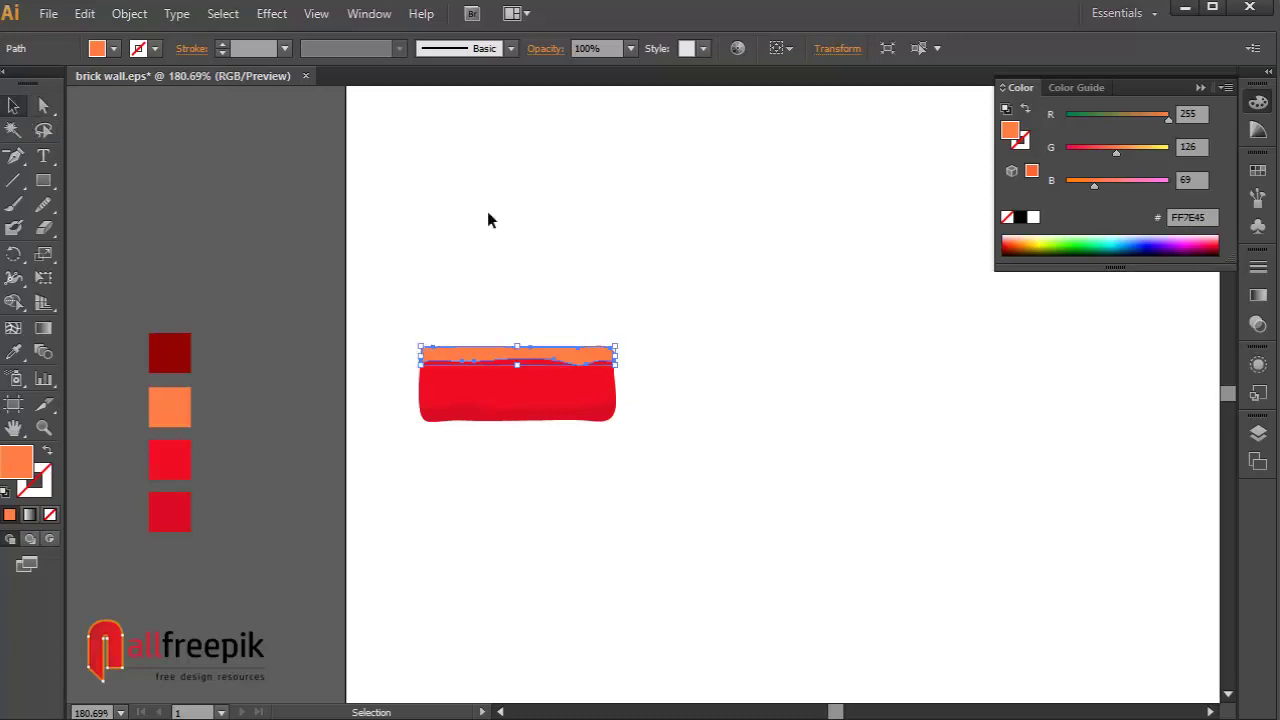
pyautogui.click(715, 297)
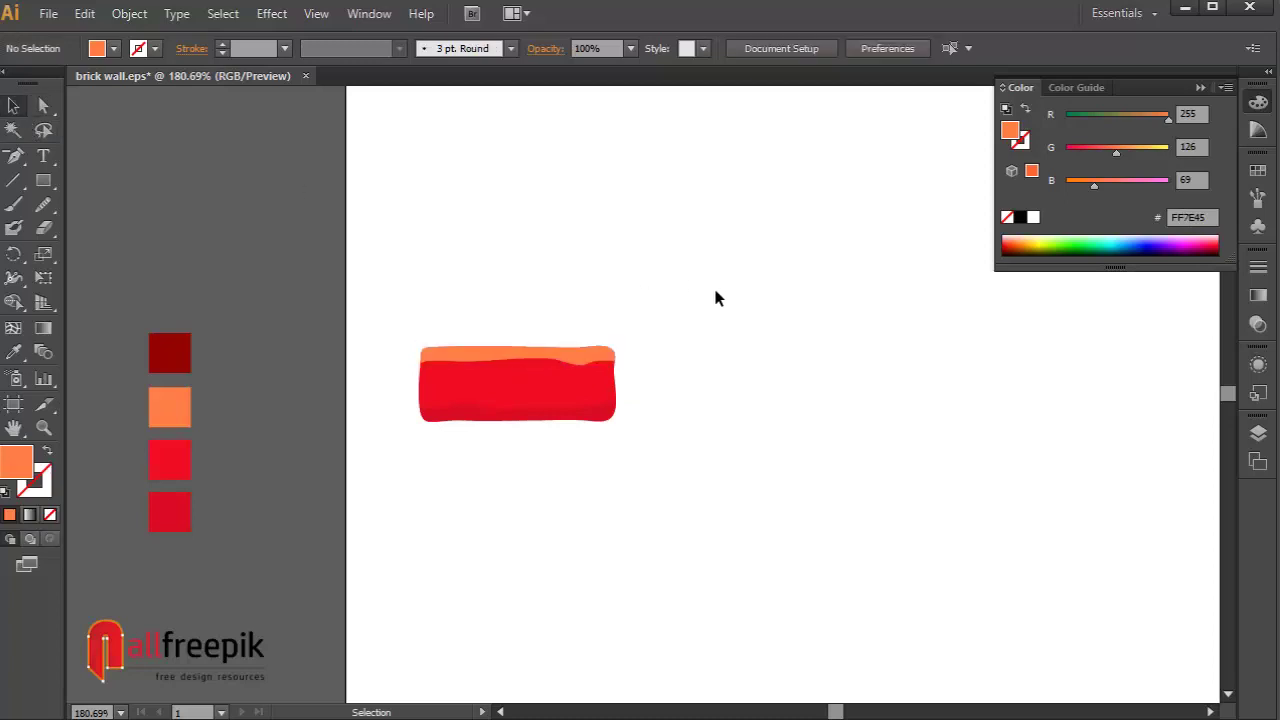
# Duplicate the whole brick and place the copy to the right of the original
pyautogui.moveTo(680, 337); pyautogui.dragTo(423, 440)
pyautogui.click(84, 13)
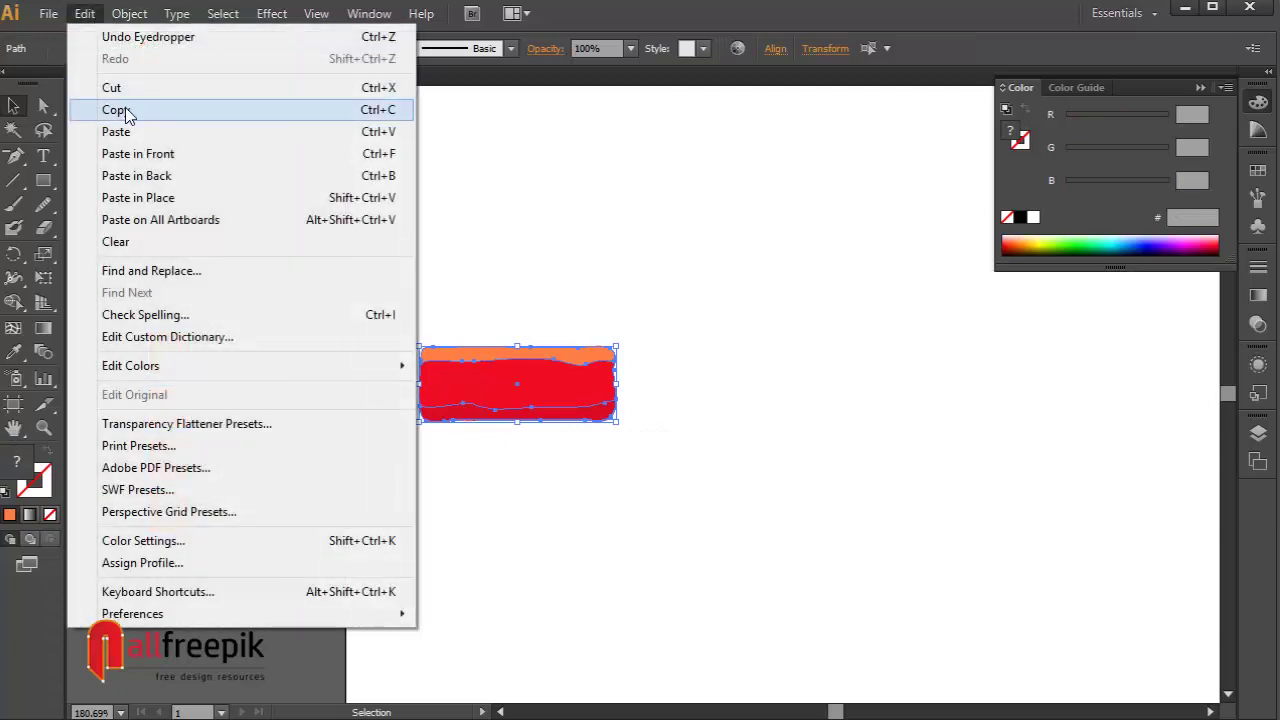
pyautogui.click(124, 107)
pyautogui.click(84, 13)
pyautogui.click(138, 153)
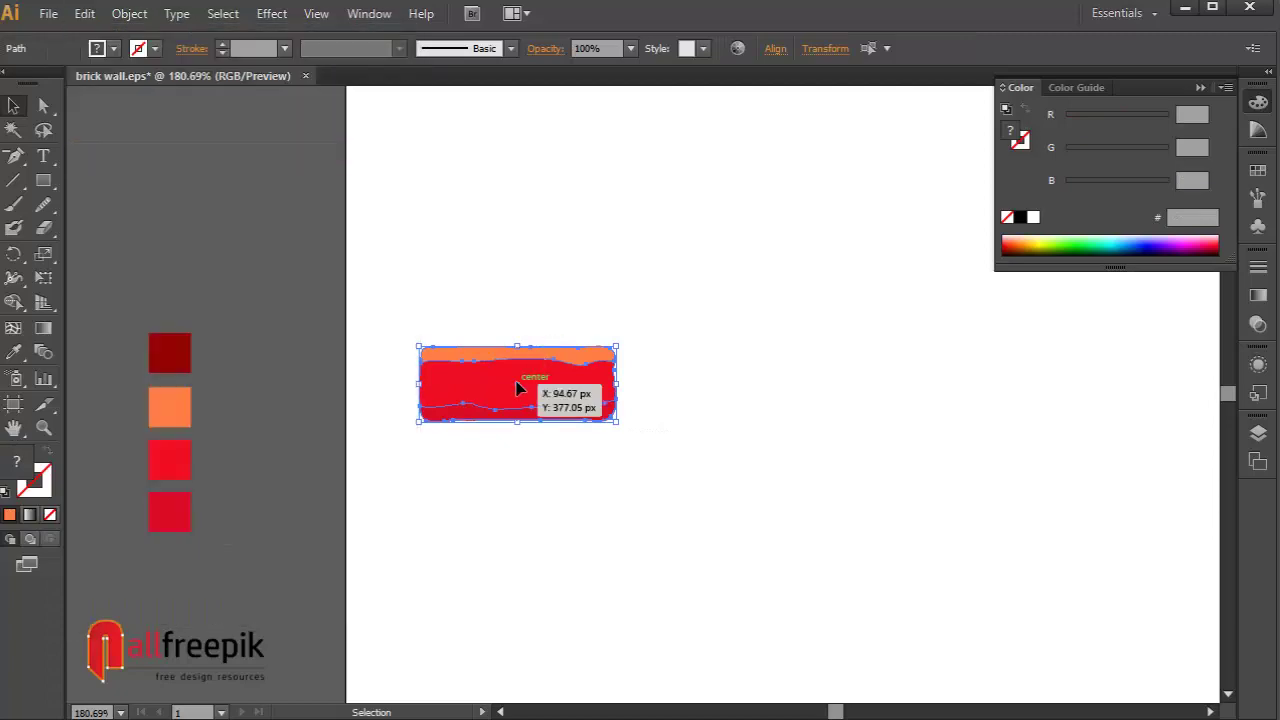
pyautogui.moveTo(517, 384); pyautogui.dragTo(749, 376)
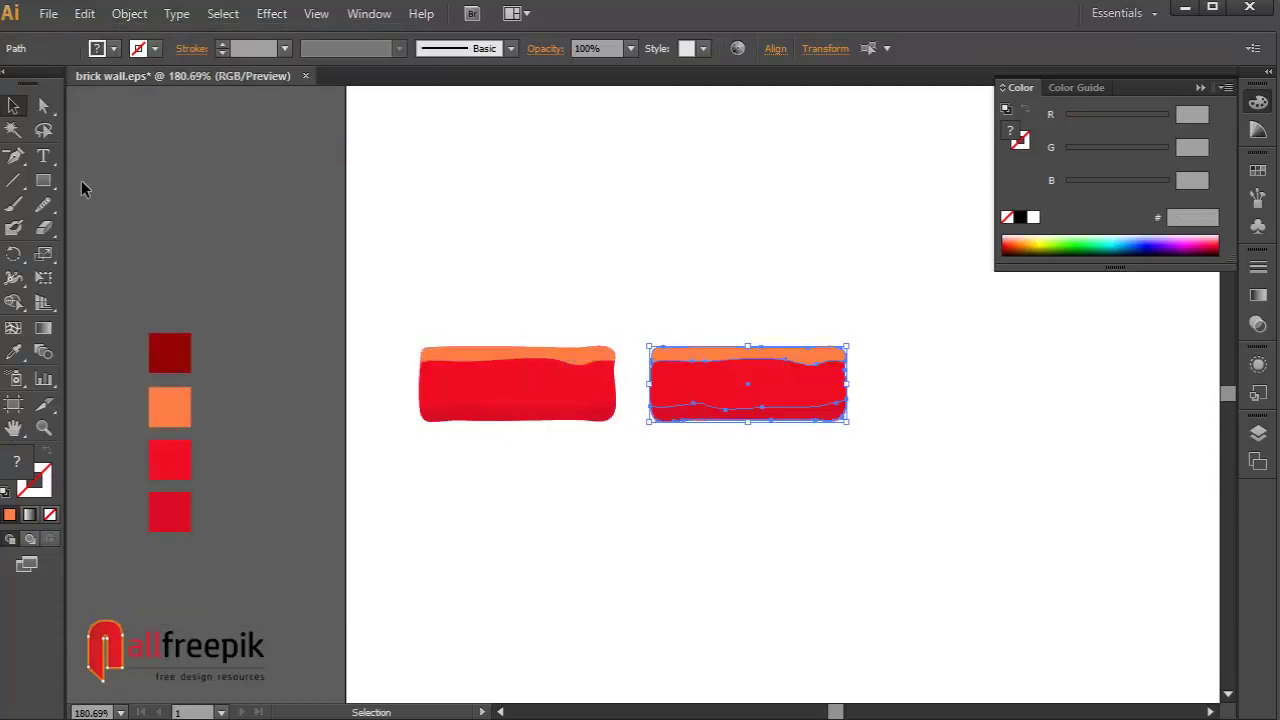
# Redraw the top edge of the right brick's orange strip
pyautogui.click(43, 204)
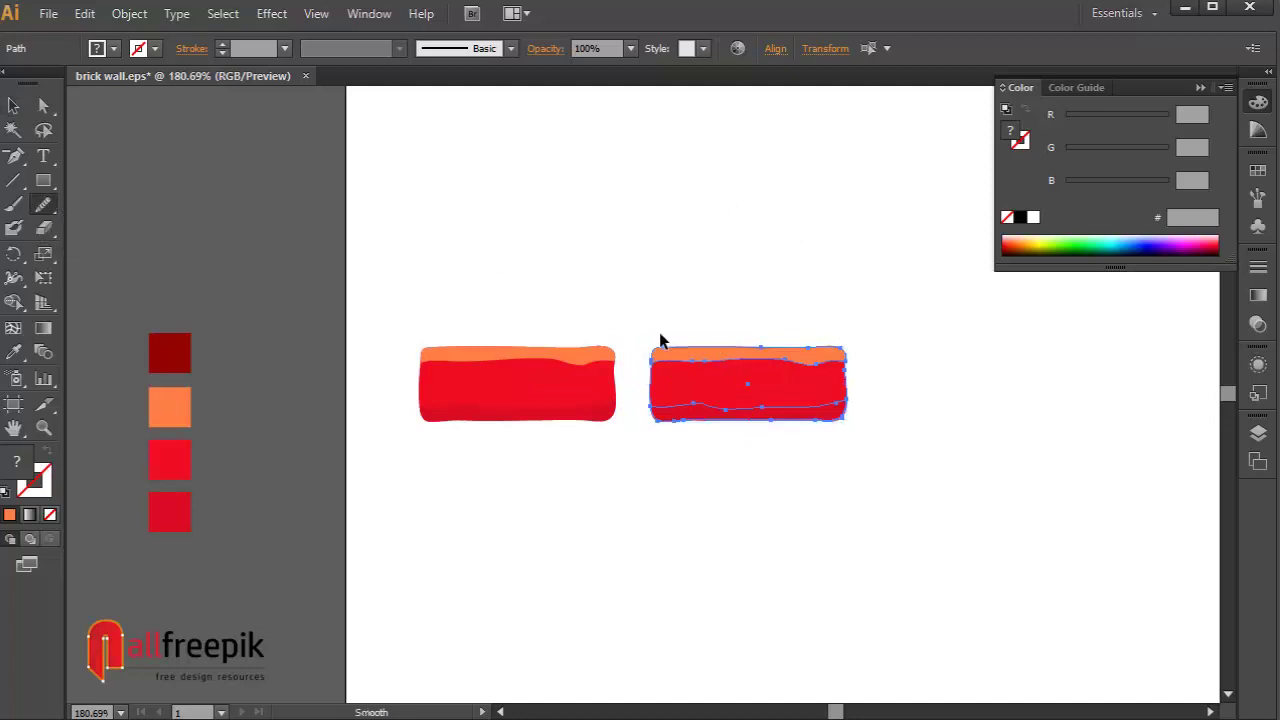
pyautogui.moveTo(403, 303)
pyautogui.mouseDown()
pyautogui.moveTo(929, 489)
pyautogui.moveTo(931, 502)
pyautogui.mouseUp()
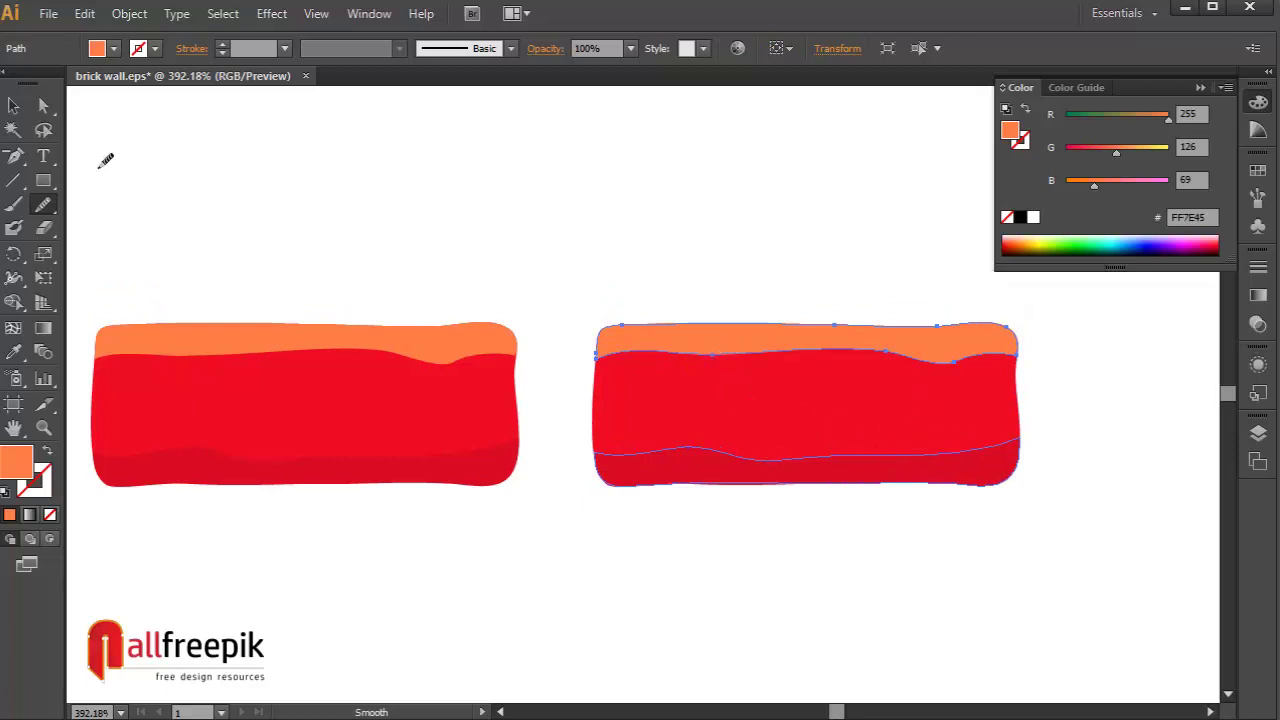
pyautogui.keyDown('ctrl'); pyautogui.click(720, 352); pyautogui.keyUp('ctrl')
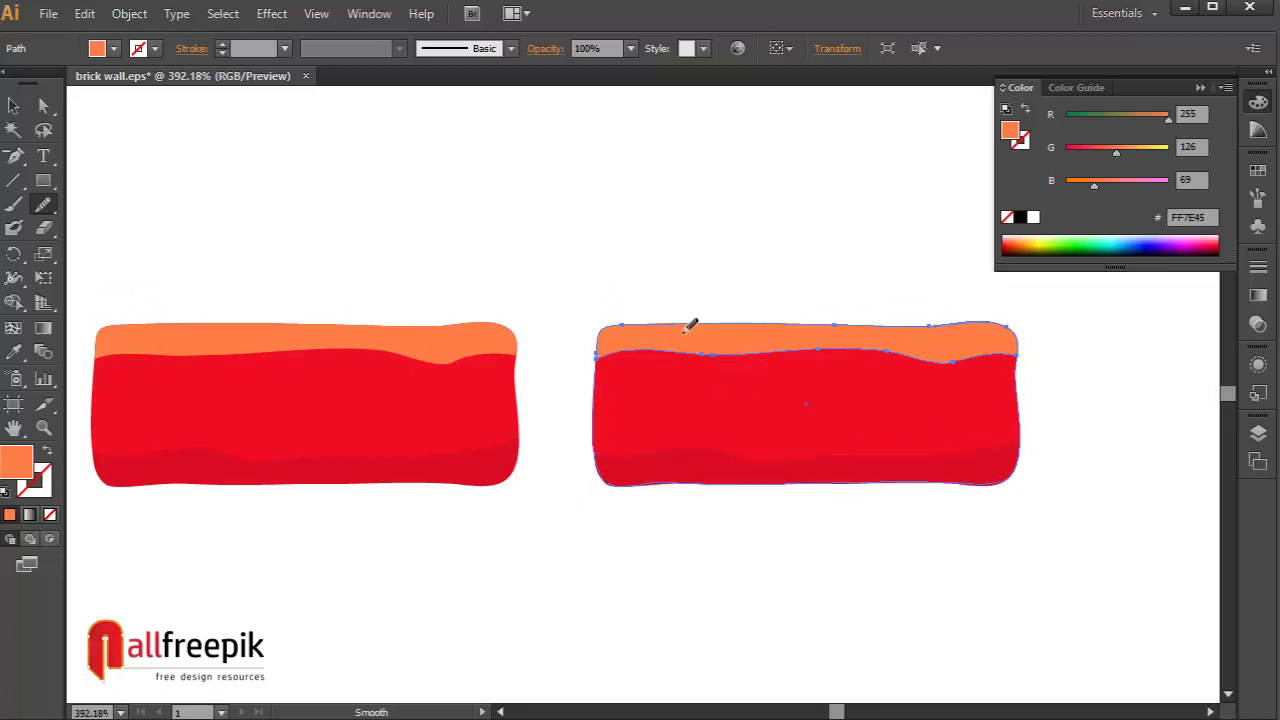
pyautogui.moveTo(627, 323); pyautogui.dragTo(733, 320)
# Reshape the right brick's bottom band by adding a bump and shifting an anchor
pyautogui.click(43, 105)
pyautogui.click(741, 461)
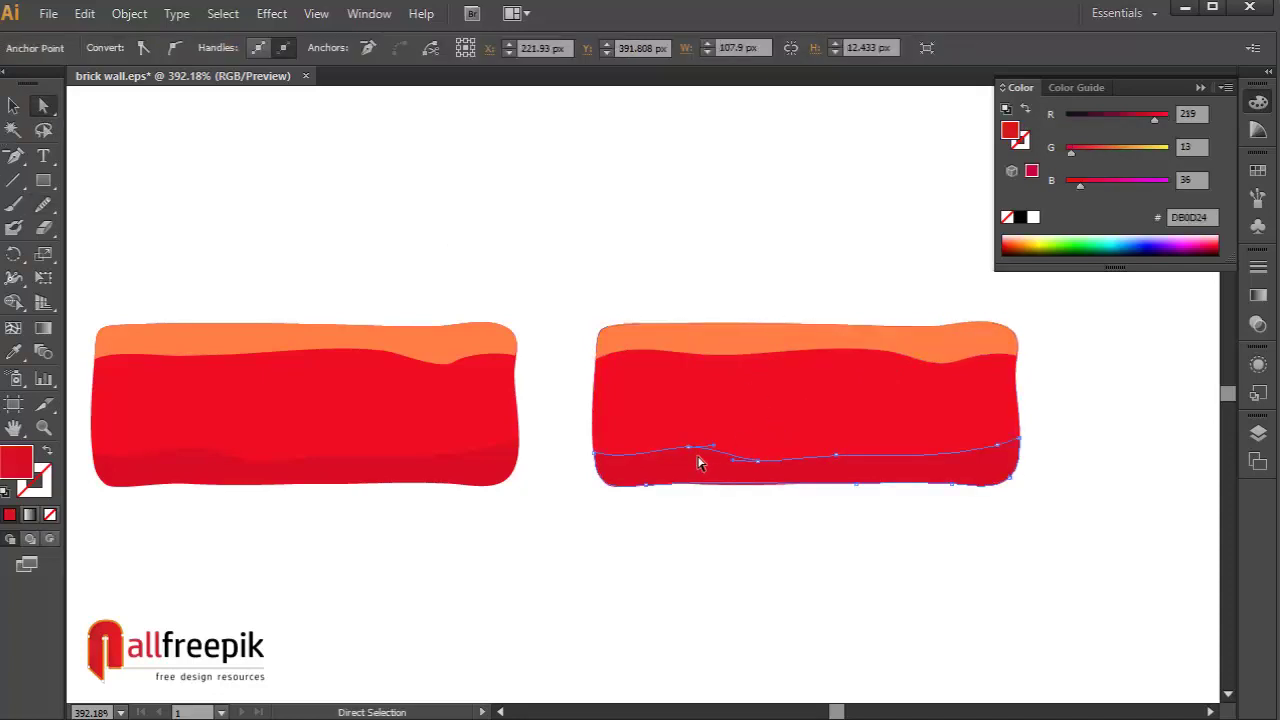
pyautogui.moveTo(697, 449); pyautogui.dragTo(693, 437)
pyautogui.moveTo(757, 461); pyautogui.dragTo(771, 461)
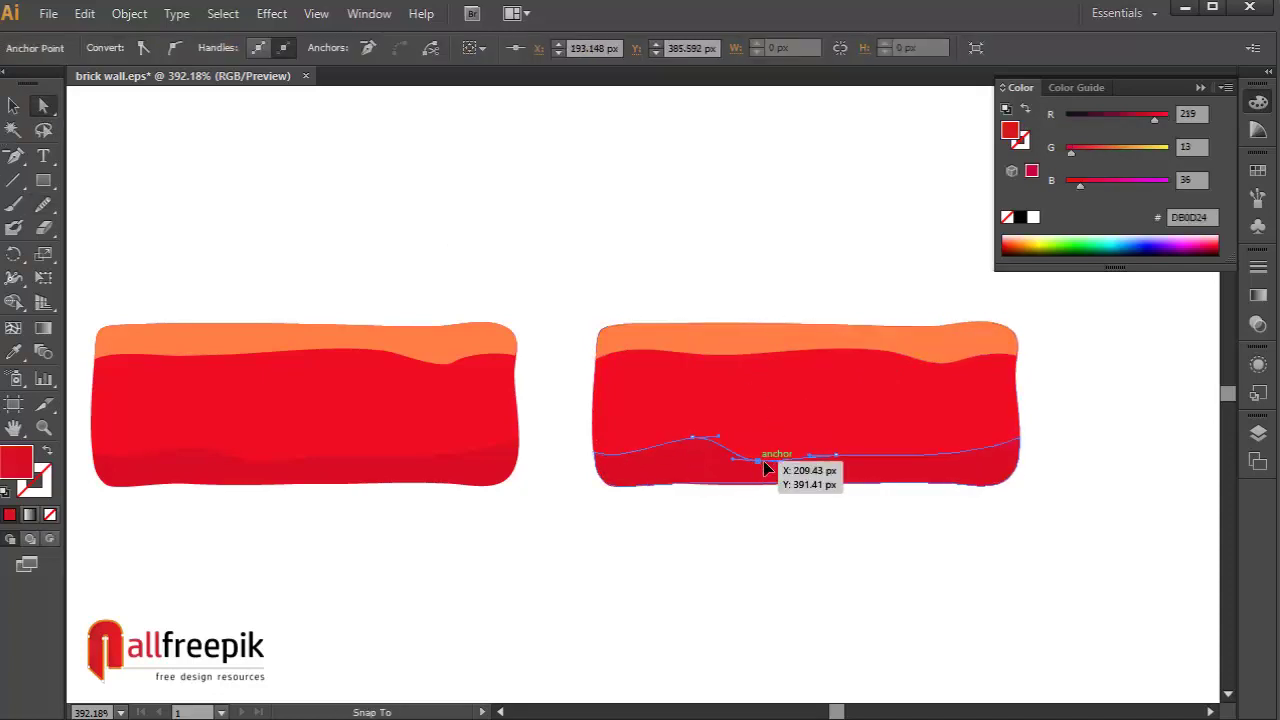
pyautogui.click(103, 143)
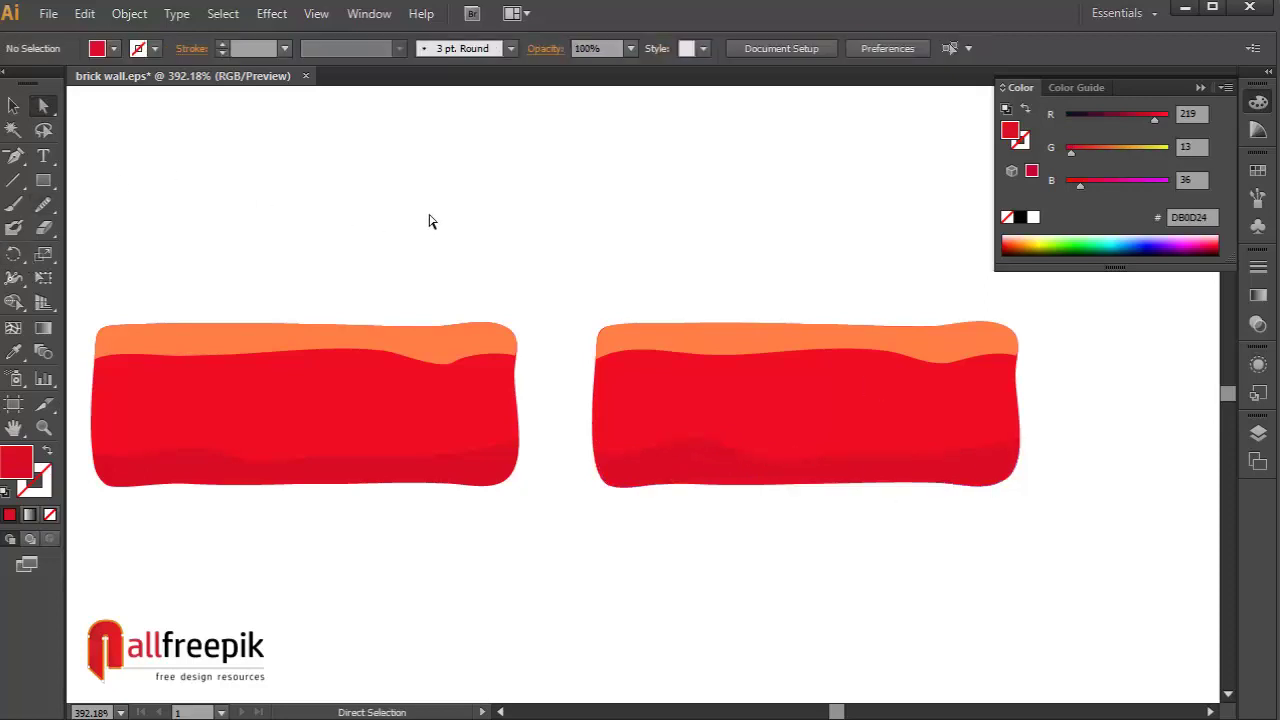
# Move anchors along the orange top strip to reshape its right end
pyautogui.moveTo(1074, 573); pyautogui.dragTo(1053, 535)
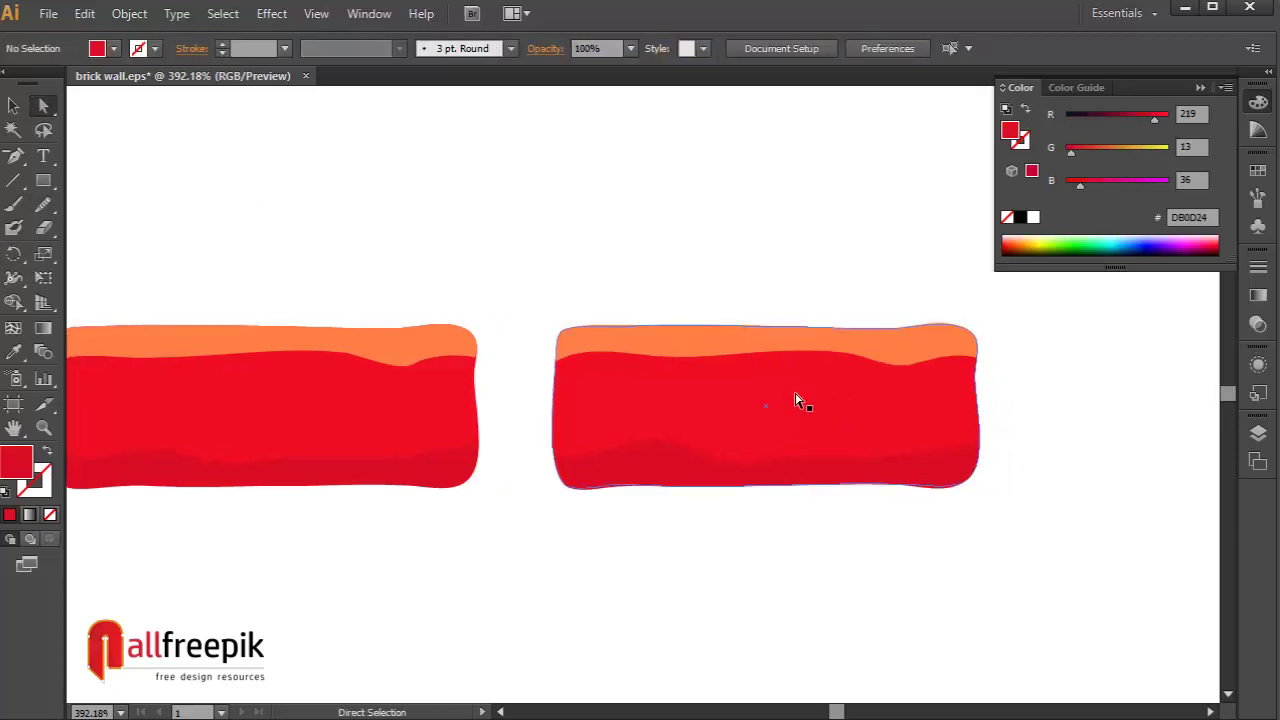
pyautogui.click(806, 336)
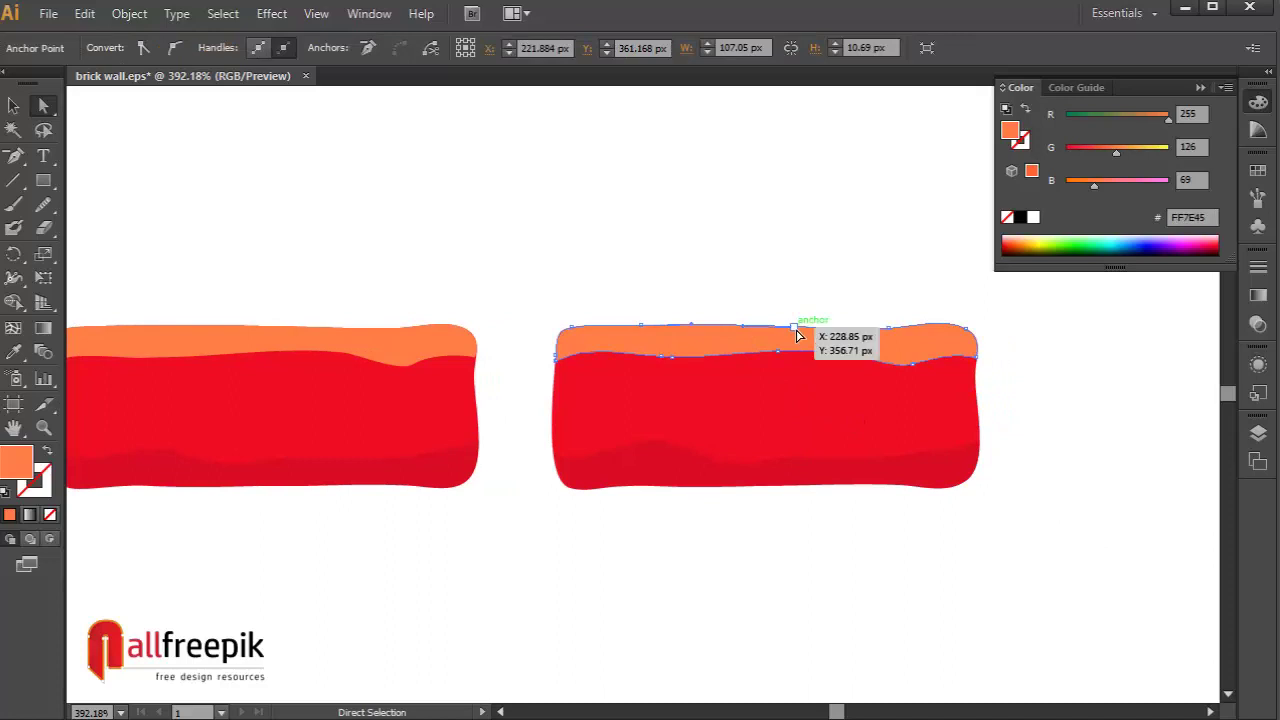
pyautogui.moveTo(797, 325); pyautogui.dragTo(801, 328)
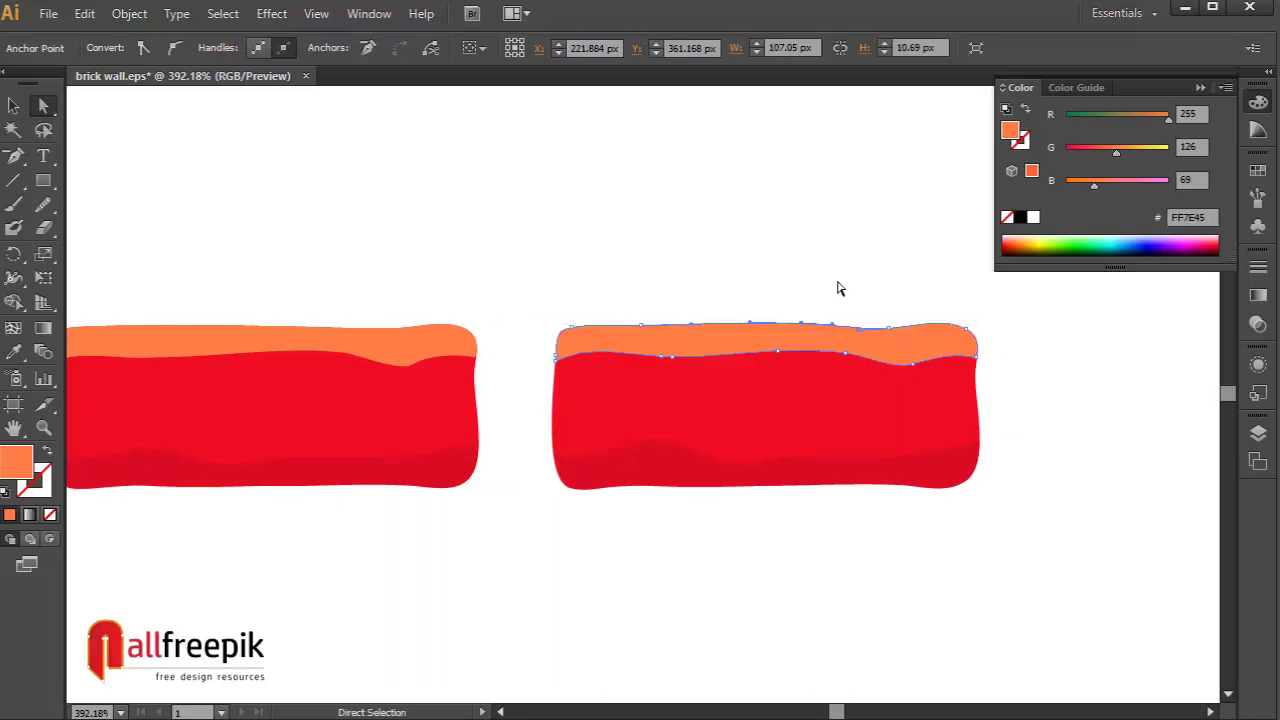
pyautogui.click(1056, 364)
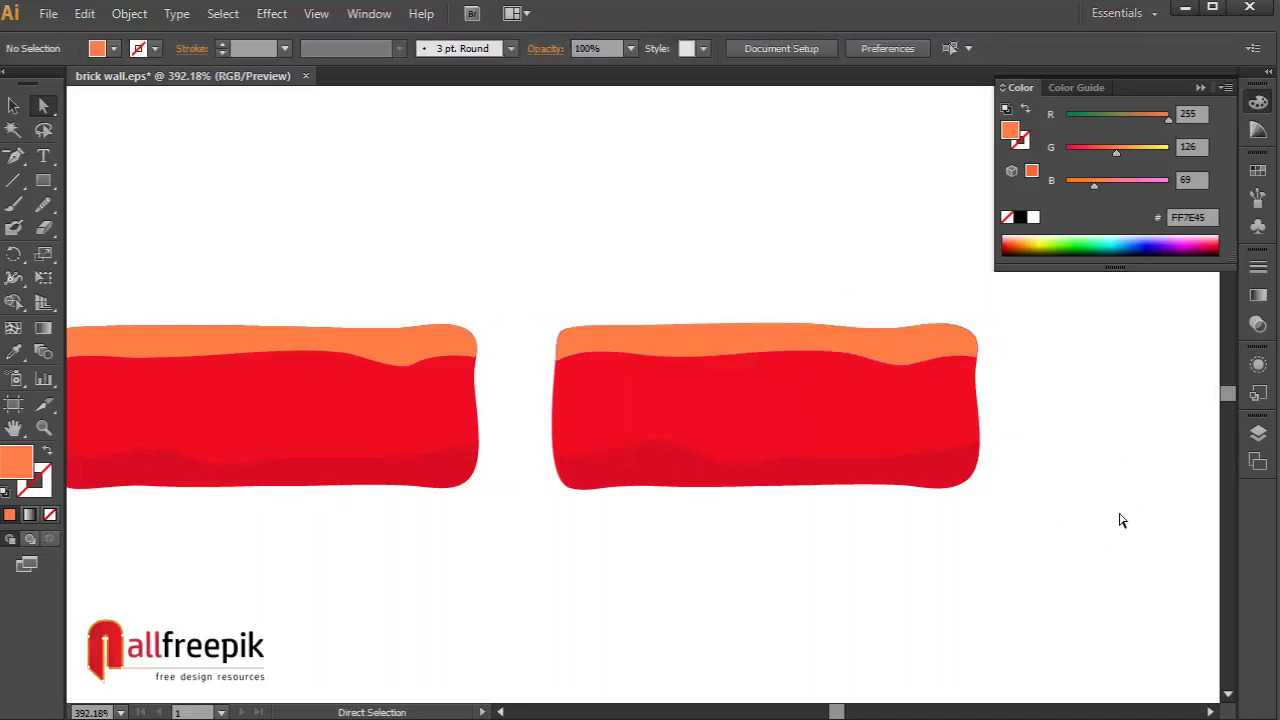
pyautogui.click(952, 332)
pyautogui.moveTo(948, 320); pyautogui.dragTo(934, 323)
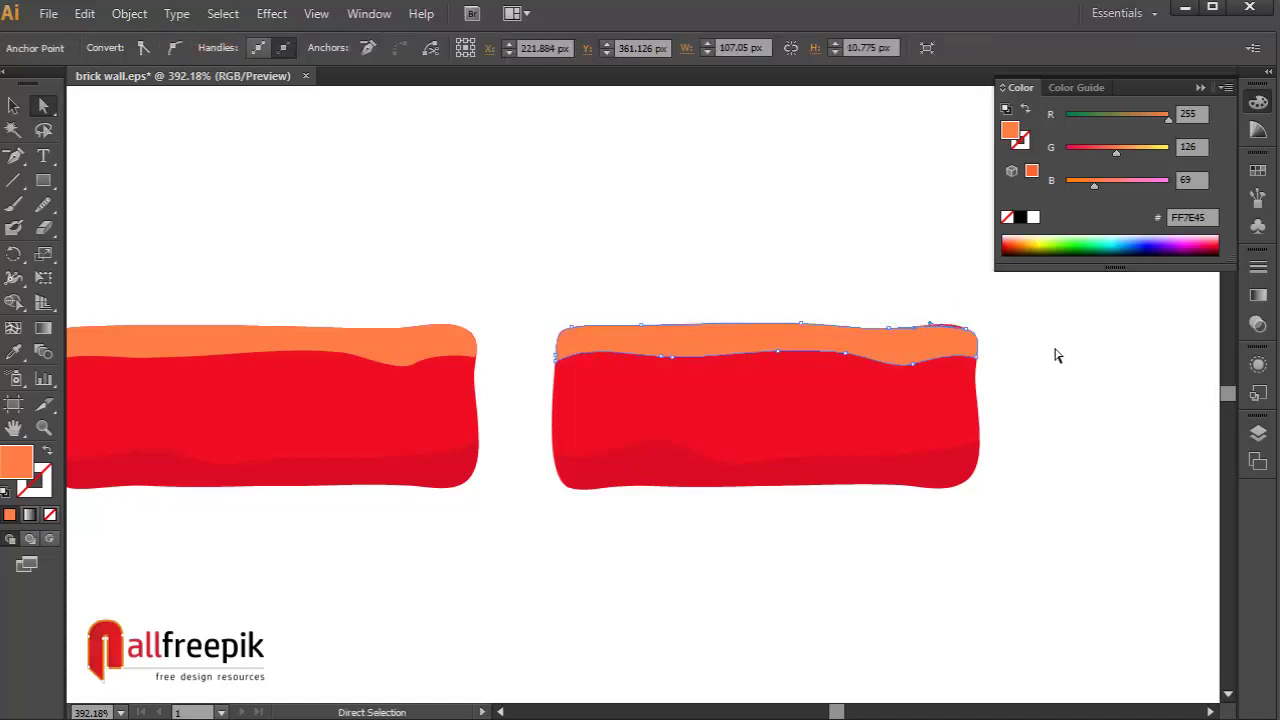
pyautogui.click(1058, 355)
pyautogui.click(943, 325)
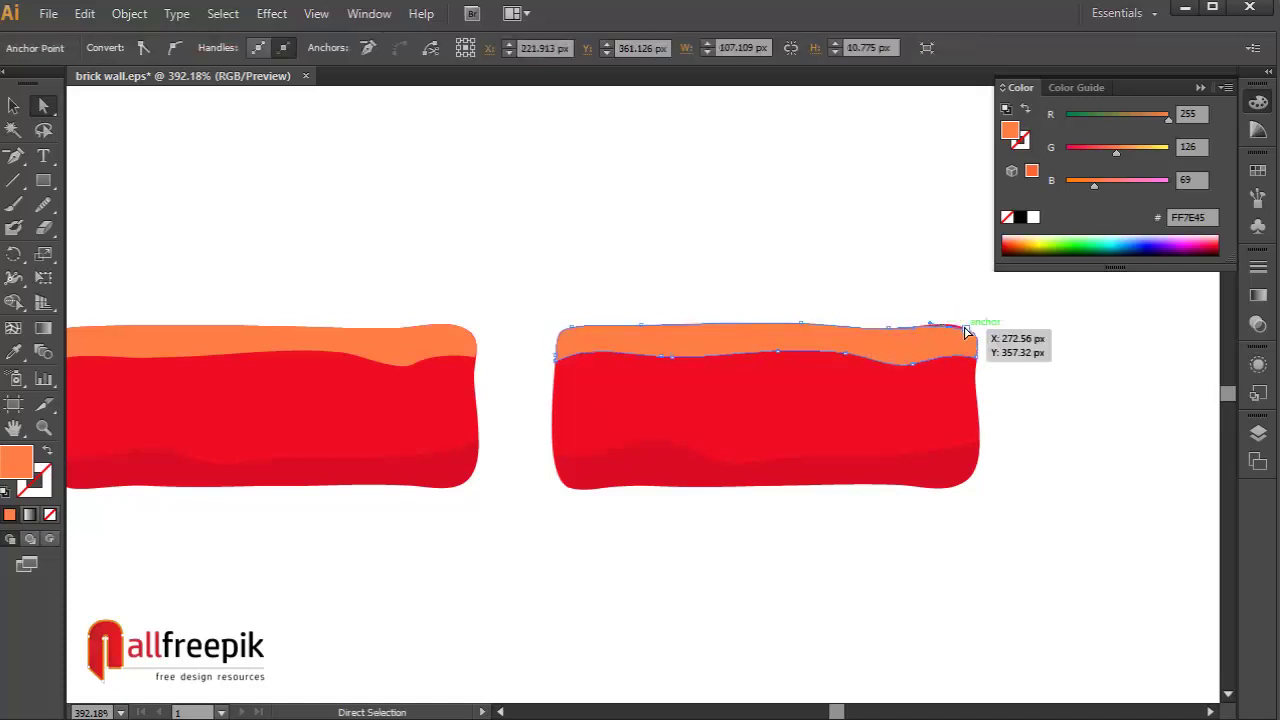
pyautogui.moveTo(968, 329); pyautogui.dragTo(874, 337)
# Smooth the right end of the orange top edge freehand, then deselect
pyautogui.hotkey('ctrl', 'shift', 'a')
pyautogui.hotkey('ctrl', 'shift', 'a')
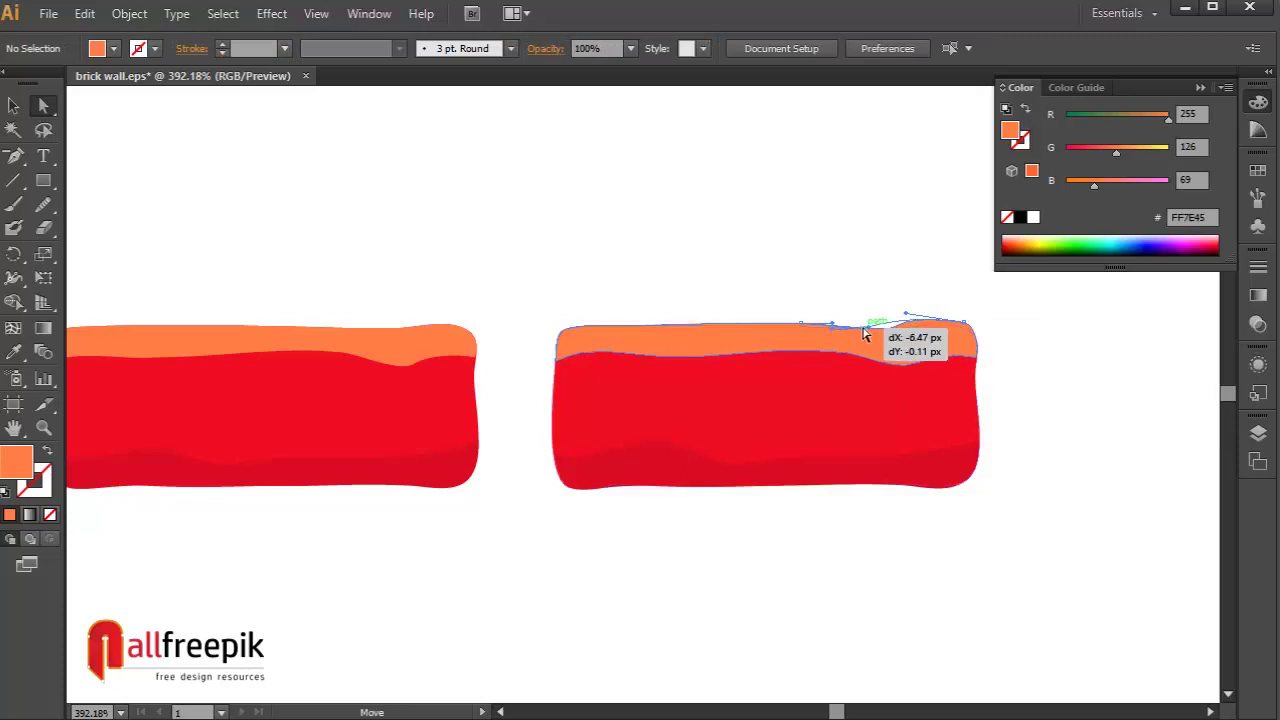
pyautogui.hotkey('ctrl', 'shift', 'a')
pyautogui.click(927, 325)
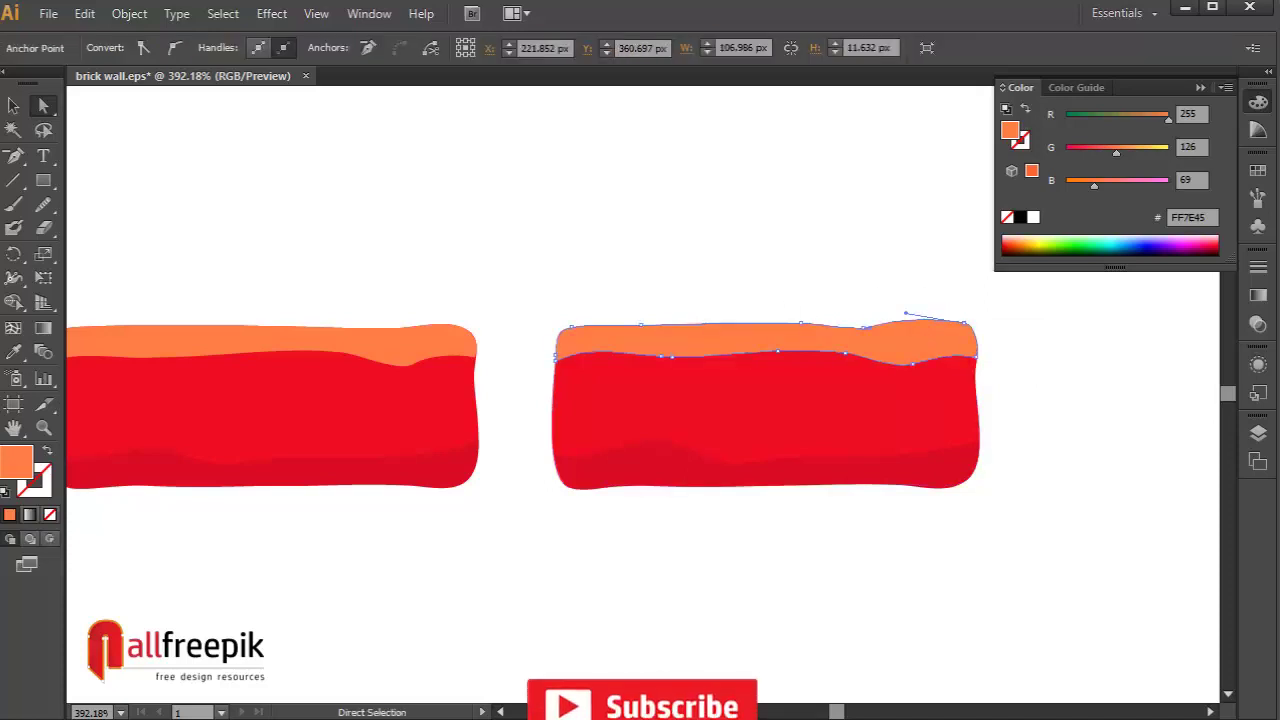
pyautogui.press('n')
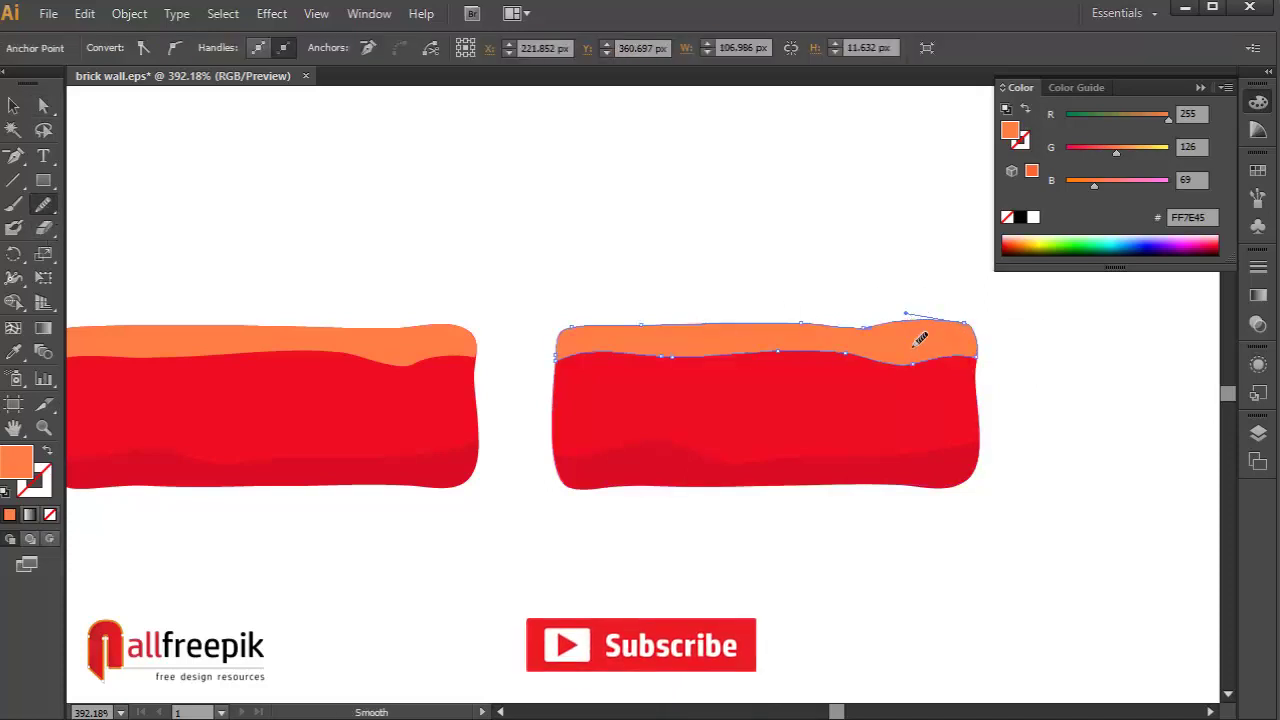
pyautogui.moveTo(918, 338); pyautogui.dragTo(914, 300)
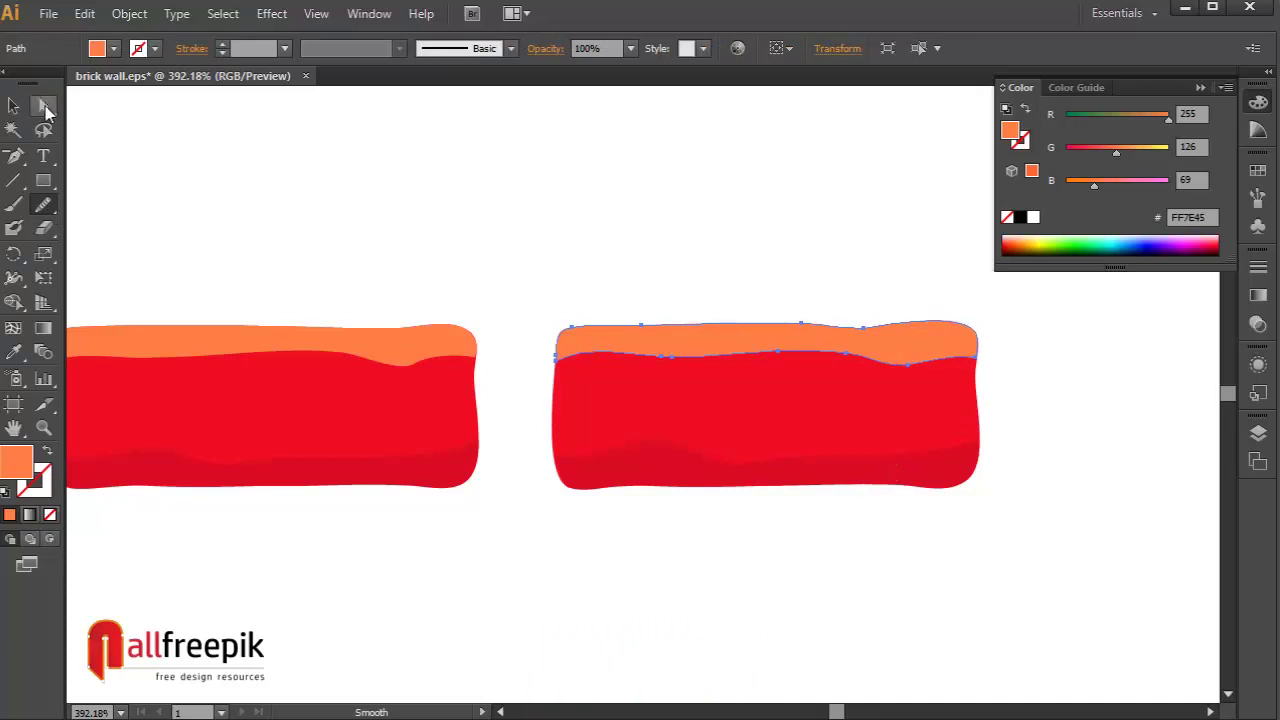
pyautogui.click(43, 106)
pyautogui.click(723, 289)
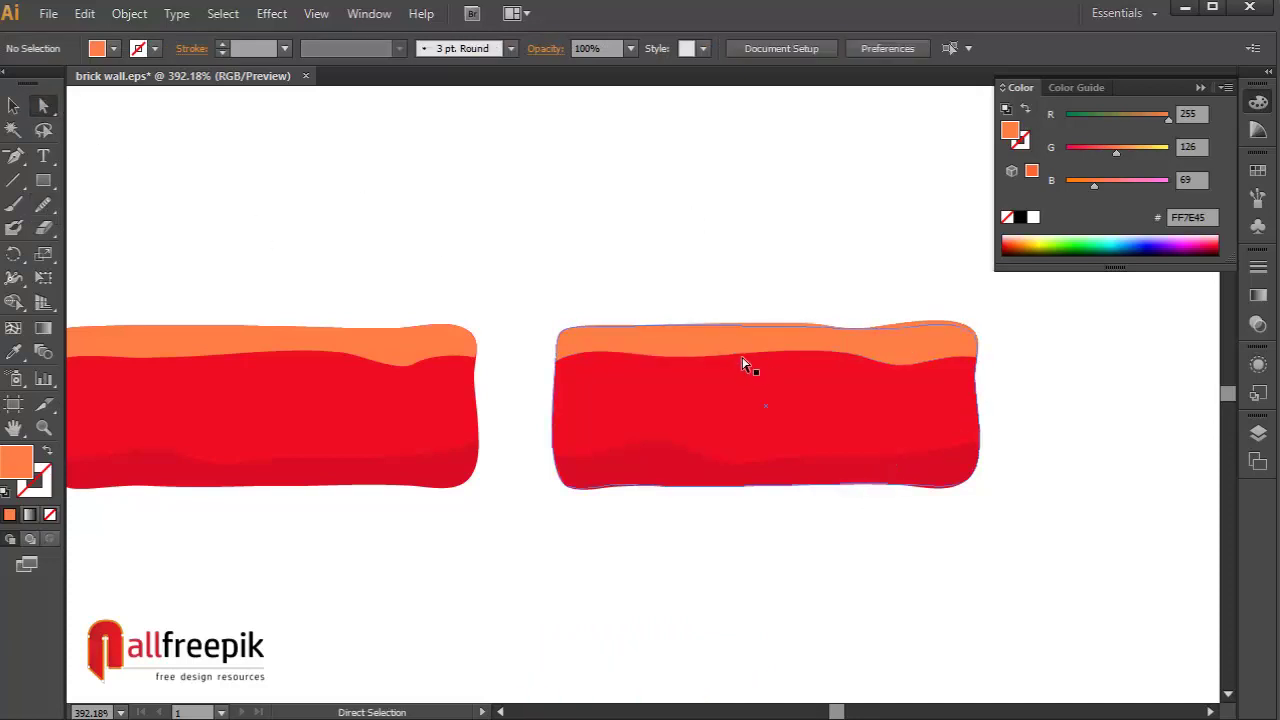
pyautogui.click(669, 360)
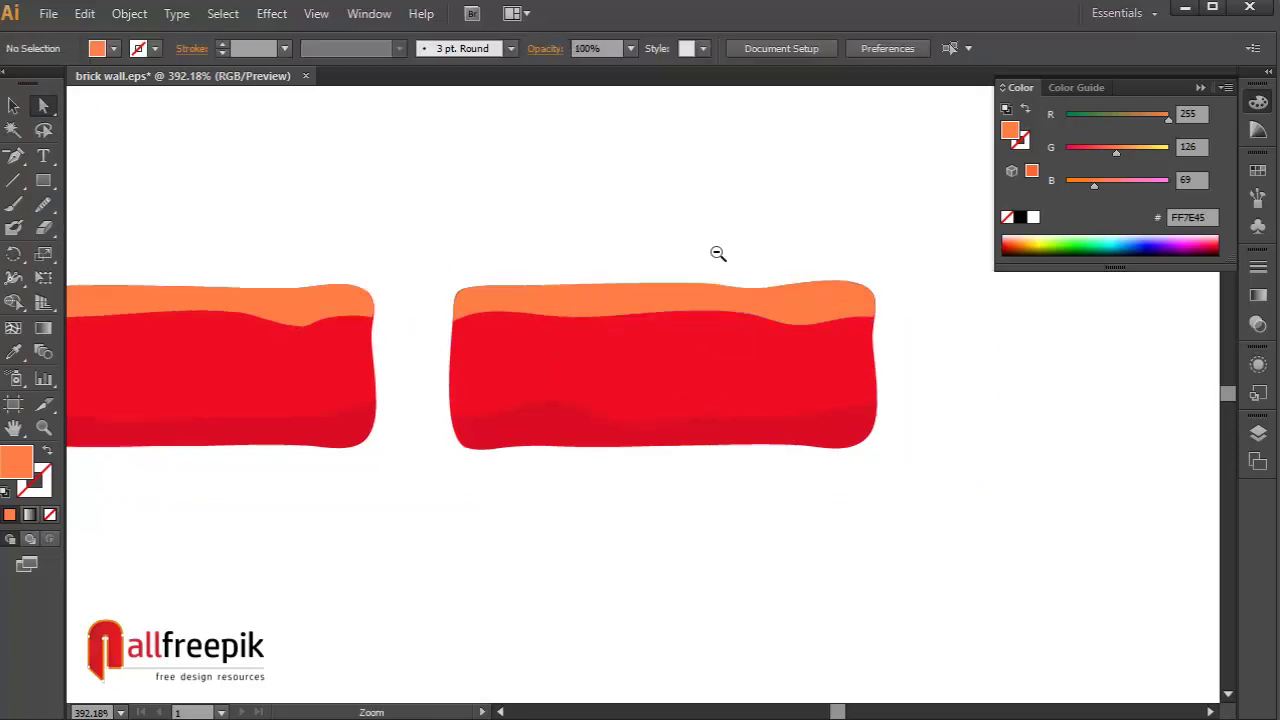
# Duplicate the brick as a third brick on the right of the row
pyautogui.keyDown('alt'); pyautogui.click(717, 254); pyautogui.keyUp('alt')
pyautogui.keyDown('alt'); pyautogui.click(683, 277); pyautogui.keyUp('alt')
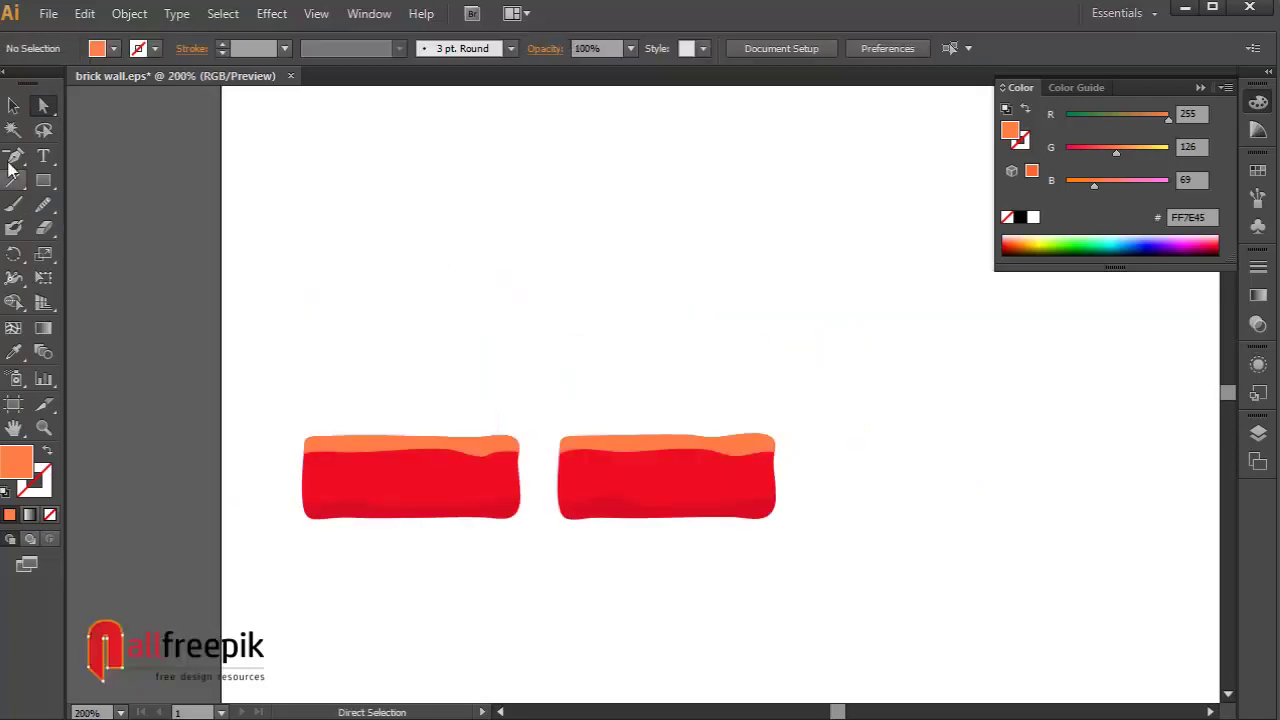
pyautogui.moveTo(781, 374); pyautogui.dragTo(529, 332)
pyautogui.moveTo(676, 324)
pyautogui.mouseDown()
pyautogui.moveTo(350, 521)
pyautogui.moveTo(437, 430)
pyautogui.moveTo(645, 440)
pyautogui.mouseUp()
pyautogui.press('z')
pyautogui.moveTo(851, 337); pyautogui.dragTo(422, 573)
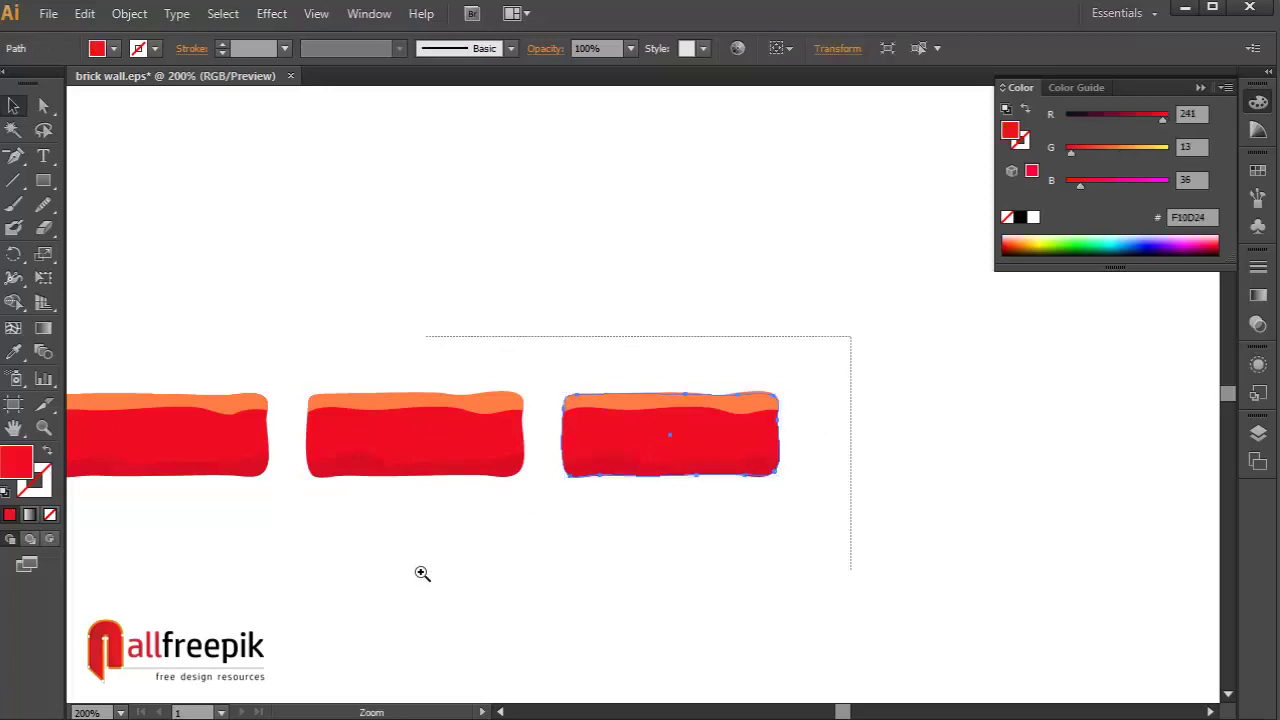
pyautogui.press('v')
# Erase new wavy edges into the third brick's orange top and dark bottom band
pyautogui.click(663, 276)
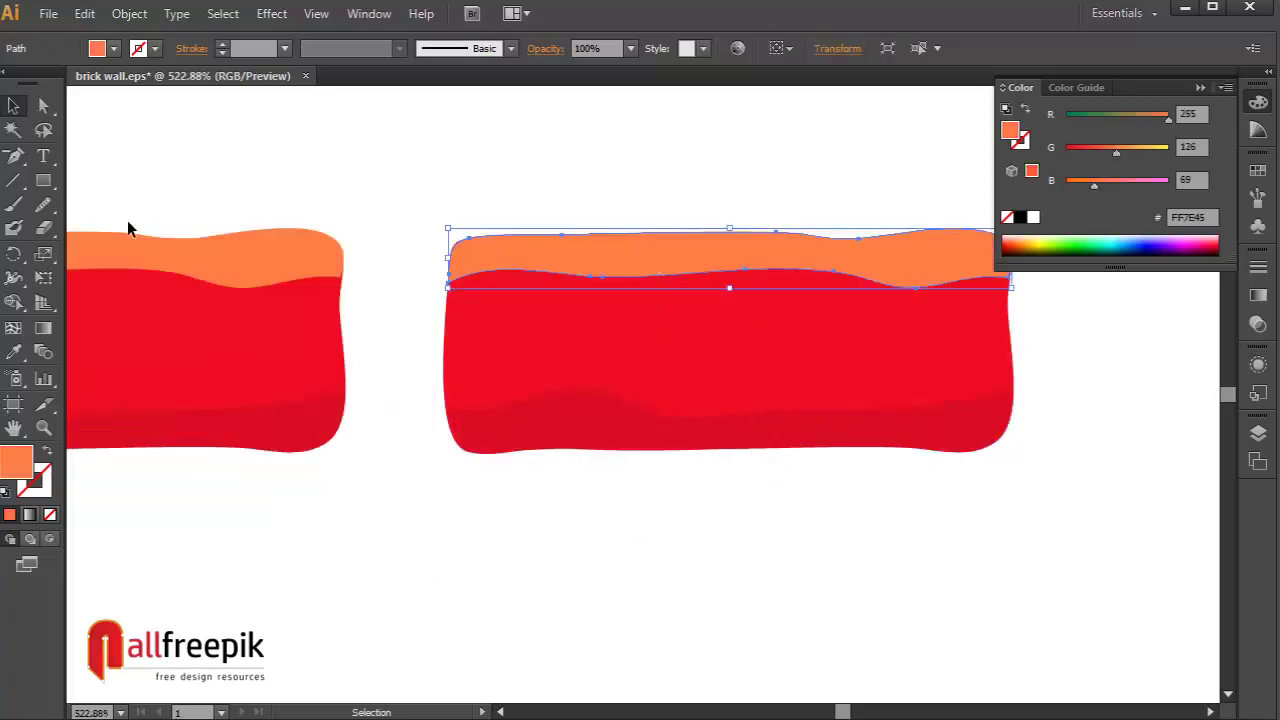
pyautogui.click(43, 228)
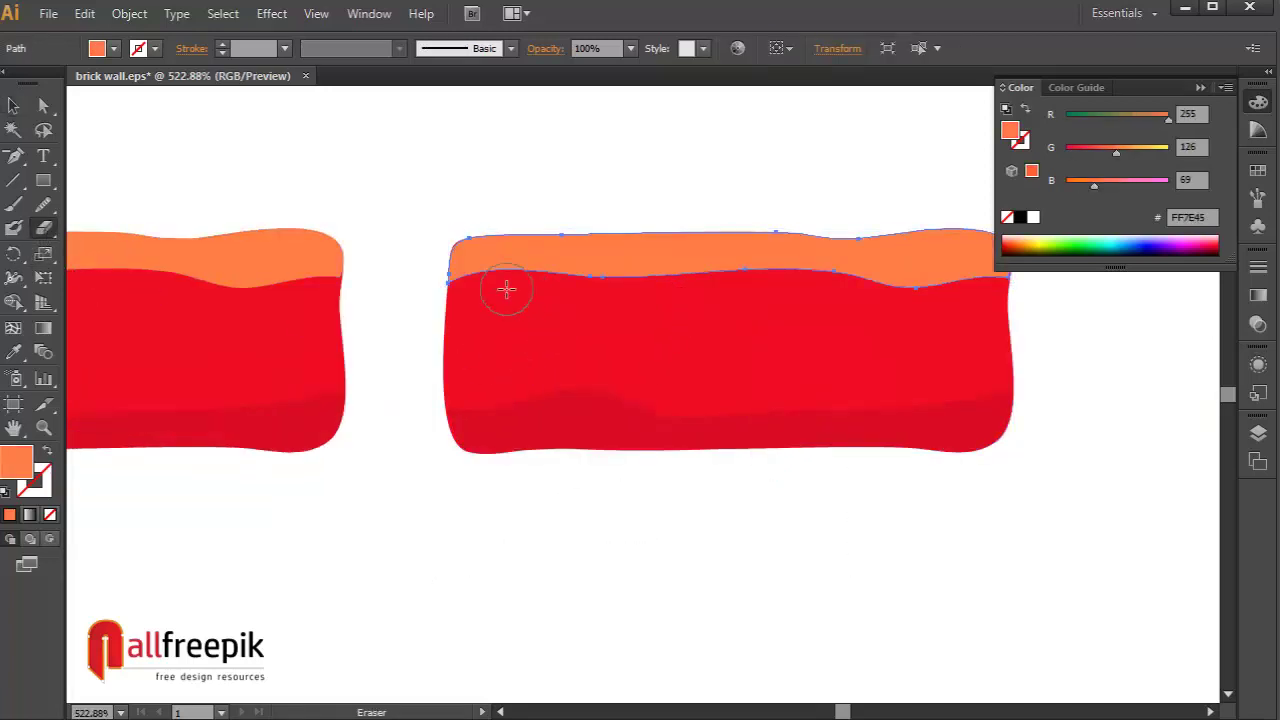
pyautogui.moveTo(503, 289); pyautogui.dragTo(935, 296)
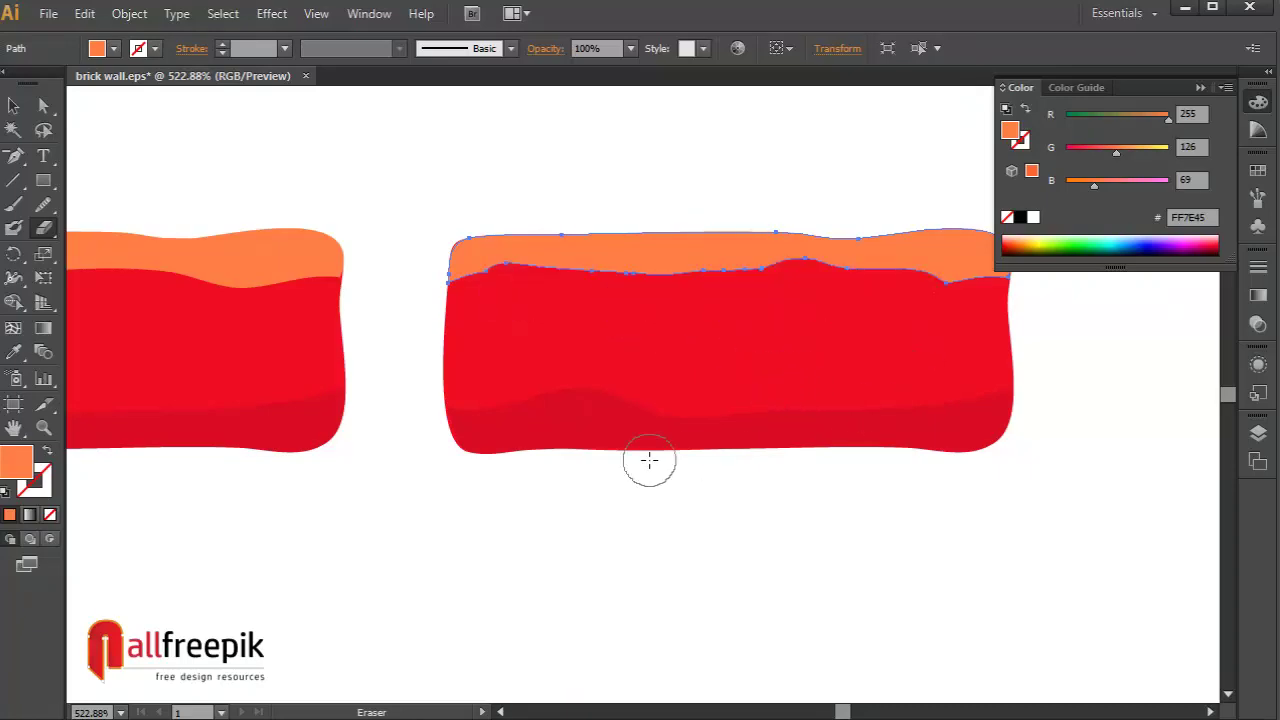
pyautogui.click(43, 105)
pyautogui.click(520, 422)
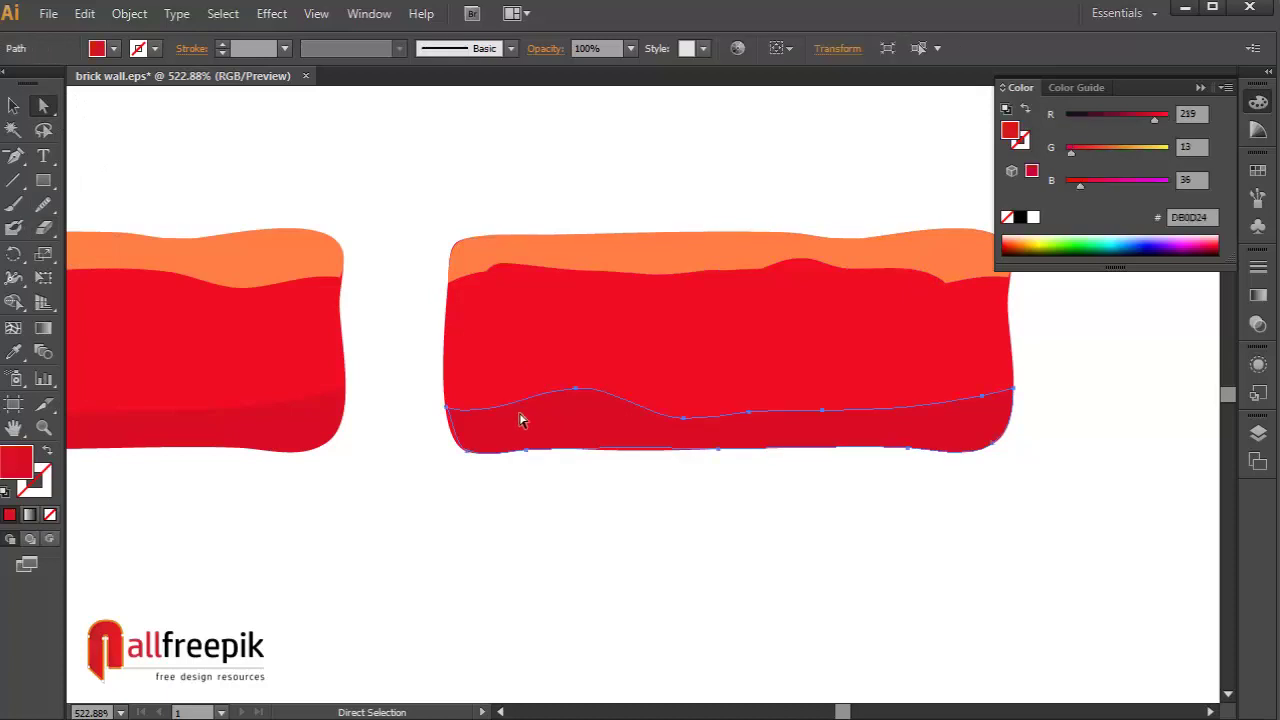
pyautogui.click(43, 228)
pyautogui.moveTo(492, 390)
pyautogui.mouseDown()
pyautogui.moveTo(686, 371)
pyautogui.moveTo(975, 392)
pyautogui.mouseUp()
# Smooth the bumpy upper edge of the dark bottom band
pyautogui.click(43, 130)
pyautogui.click(733, 265)
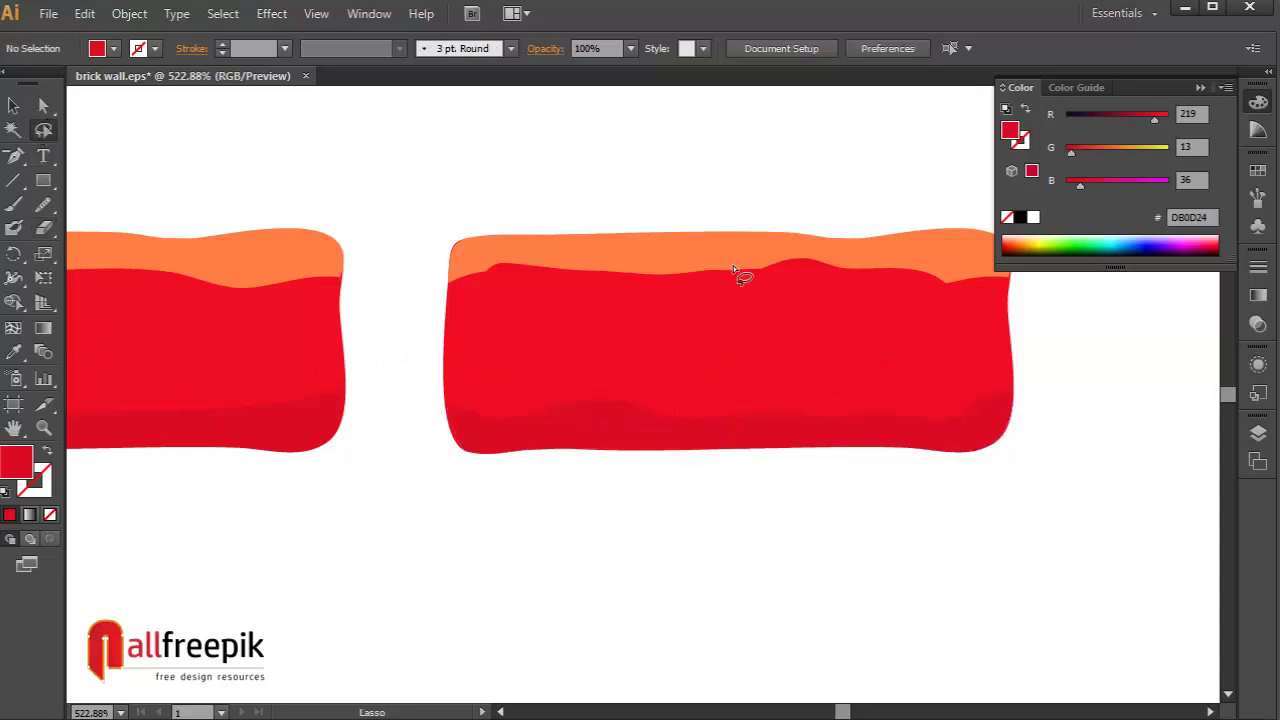
pyautogui.click(43, 105)
pyautogui.click(607, 401)
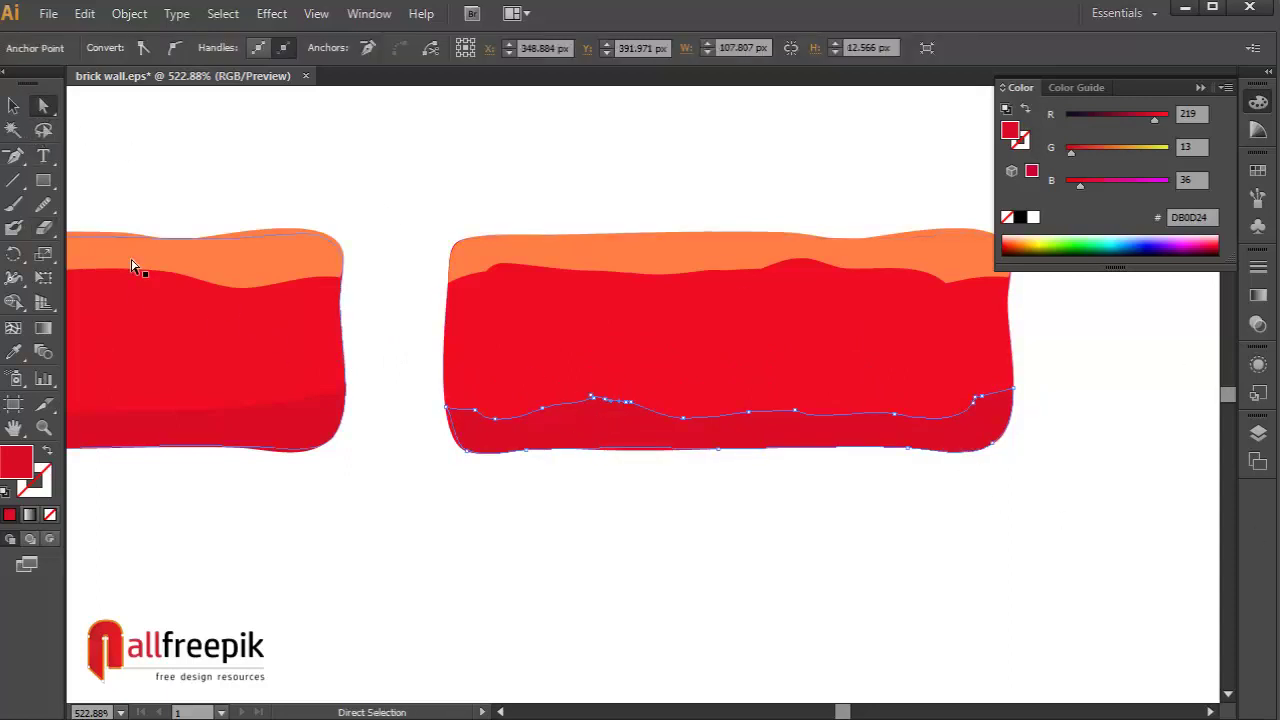
pyautogui.click(45, 230)
pyautogui.moveTo(595, 396); pyautogui.dragTo(703, 410)
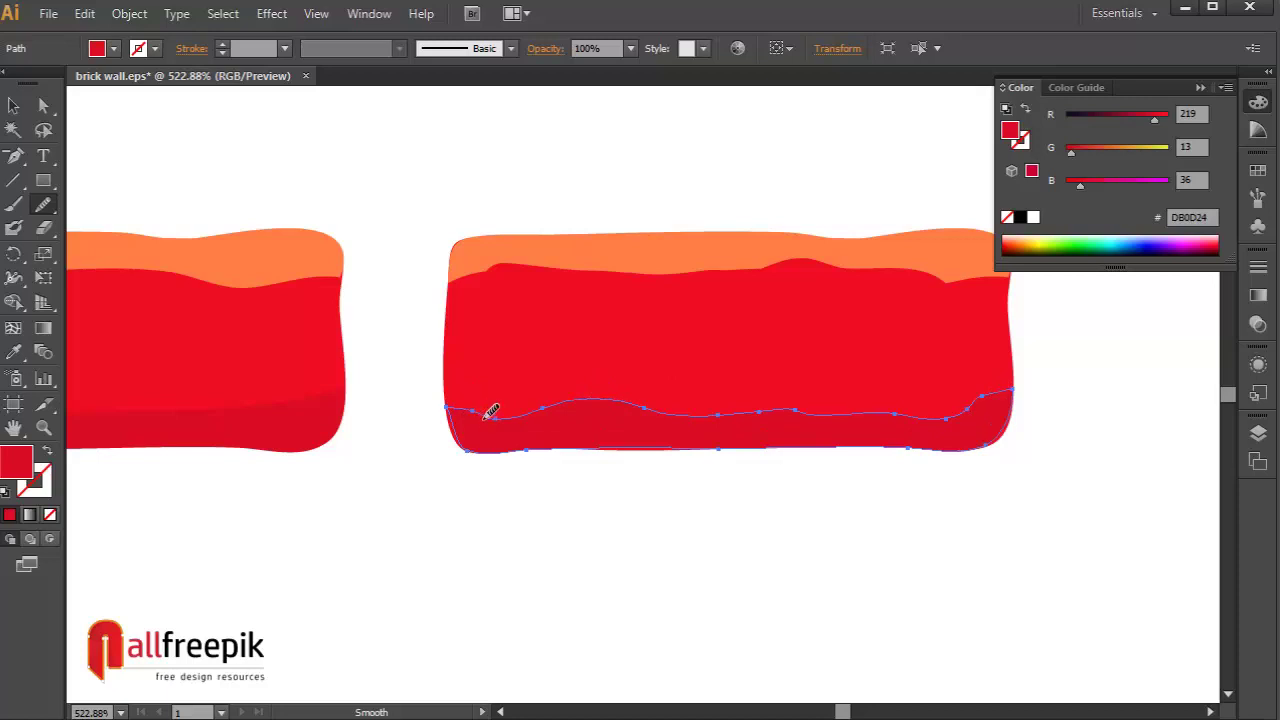
# Select the orange top for smoothing, then deselect and zoom out
pyautogui.click(43, 105)
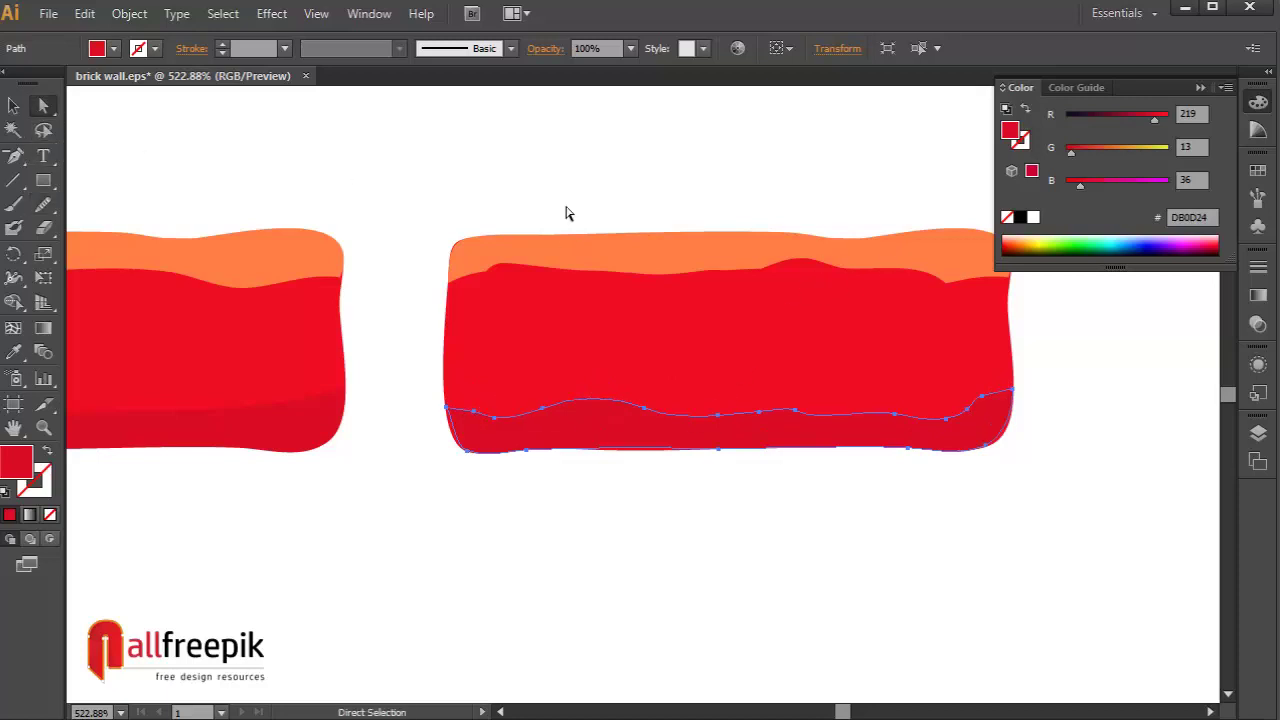
pyautogui.click(620, 250)
pyautogui.click(43, 204)
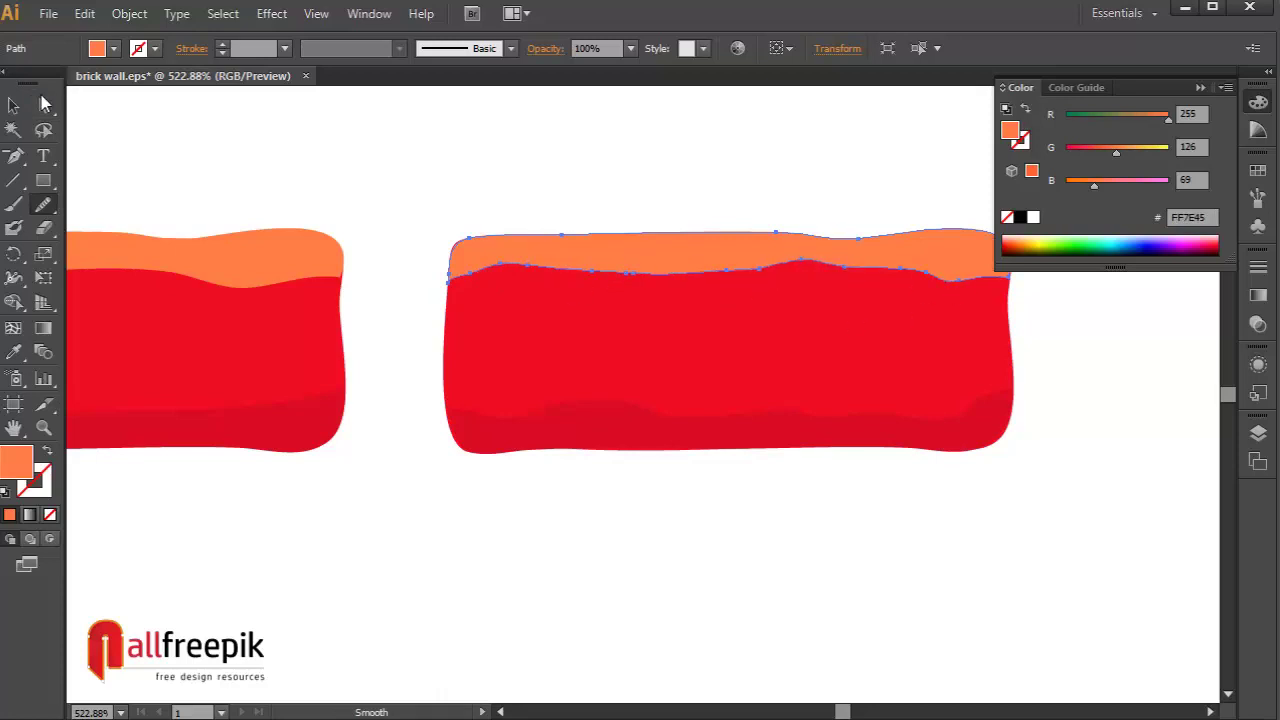
pyautogui.click(44, 104)
pyautogui.click(700, 237)
pyautogui.keyDown('ctrl'); pyautogui.keyDown('alt'); pyautogui.click(734, 180); pyautogui.keyUp('alt'); pyautogui.keyUp('ctrl')
# Nudge the third brick left toward the middle one and group its parts
pyautogui.keyDown('ctrl'); pyautogui.keyDown('alt'); pyautogui.click(686, 205); pyautogui.keyUp('alt'); pyautogui.keyUp('ctrl')
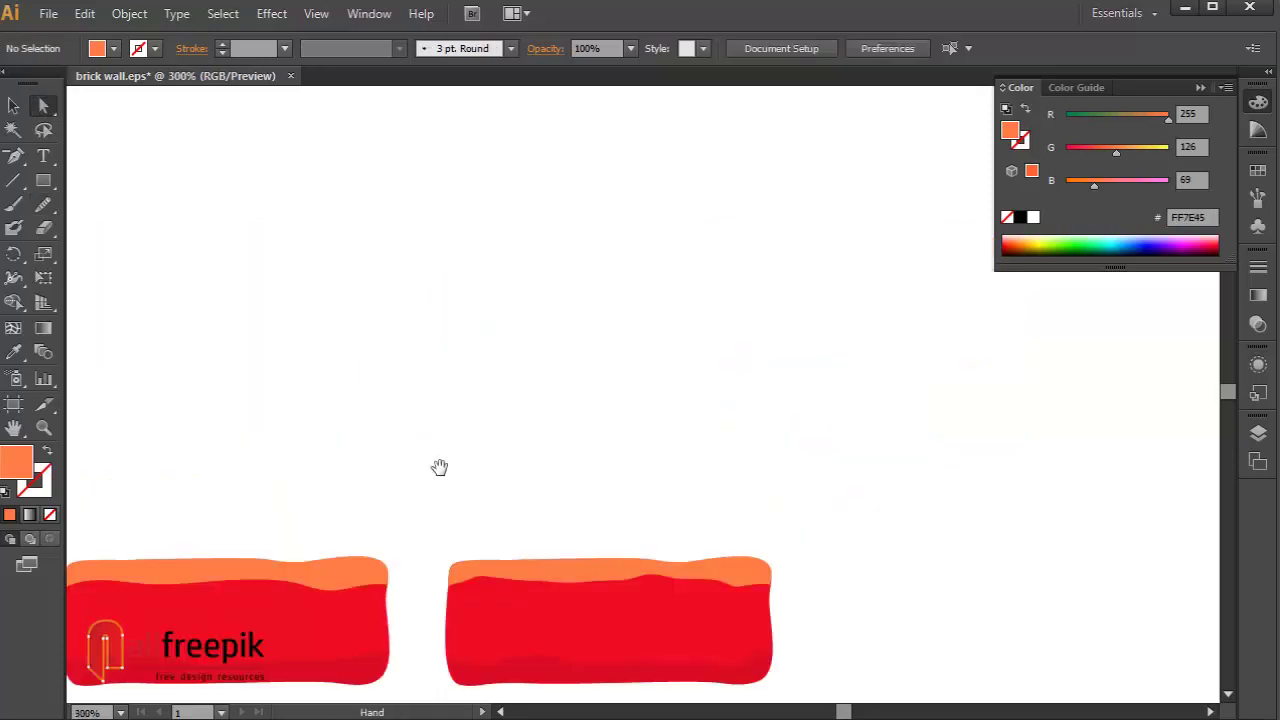
pyautogui.moveTo(439, 467); pyautogui.dragTo(349, 134)
pyautogui.keyDown('ctrl'); pyautogui.keyDown('alt'); pyautogui.click(741, 254); pyautogui.keyUp('alt'); pyautogui.keyUp('ctrl')
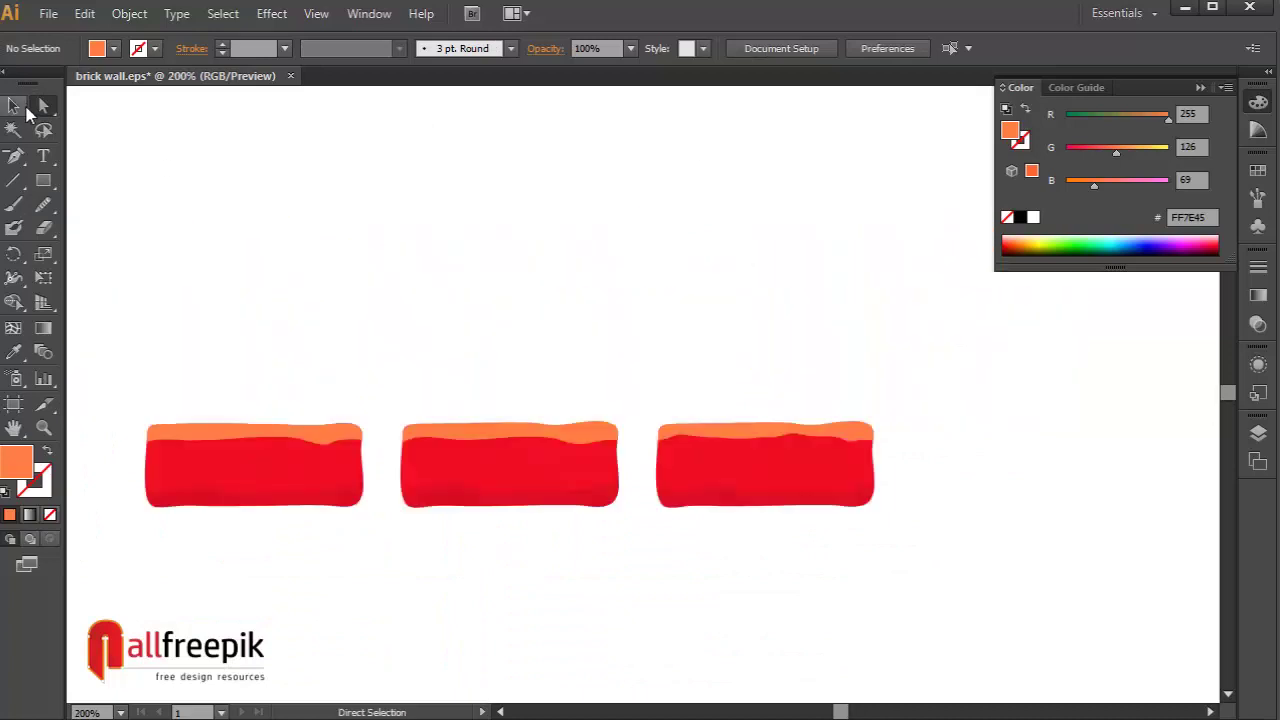
pyautogui.click(14, 106)
pyautogui.click(850, 478)
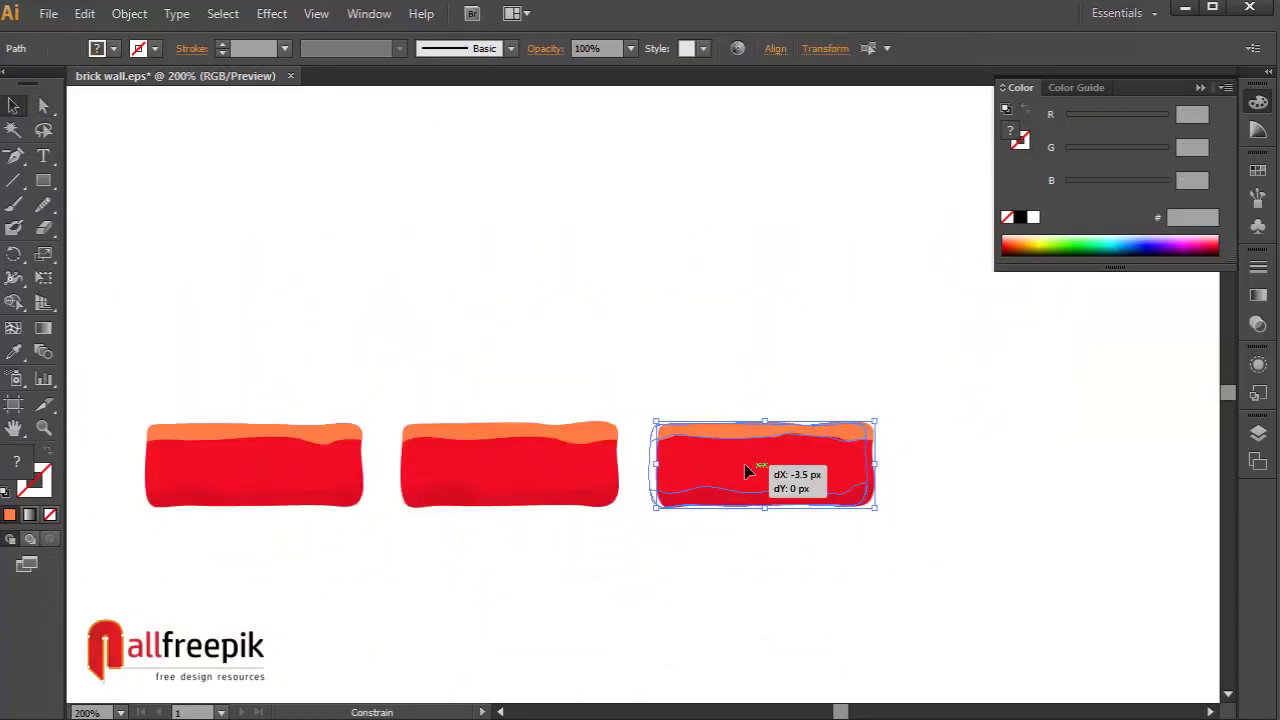
pyautogui.moveTo(748, 488); pyautogui.dragTo(730, 486)
pyautogui.click(130, 13)
pyautogui.click(155, 88)
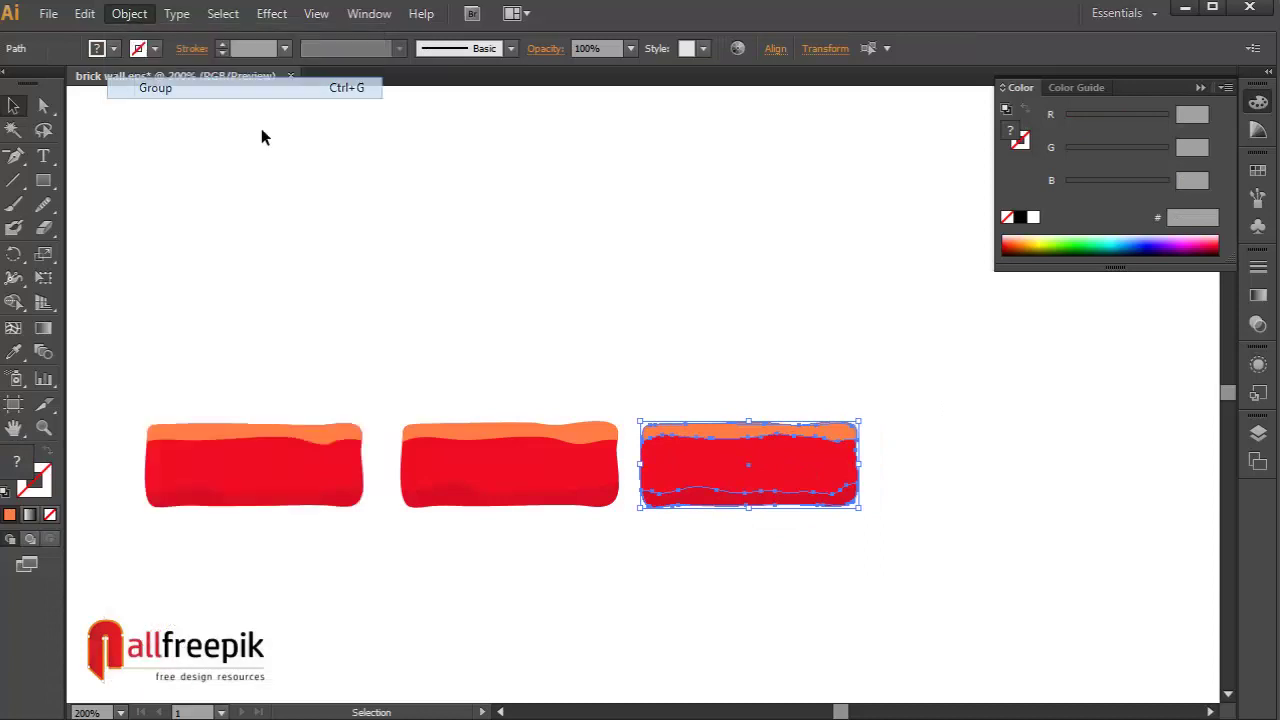
# Select the middle brick on its own and group its parts
pyautogui.click(363, 432)
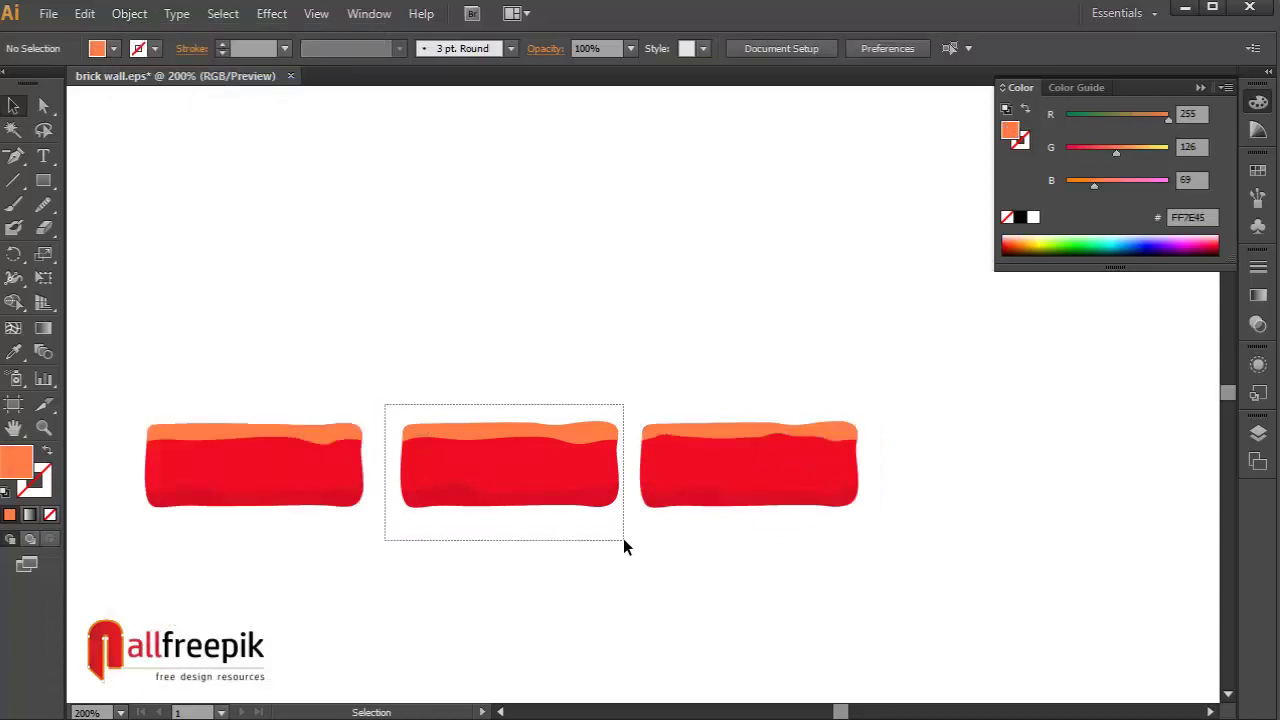
pyautogui.moveTo(566, 528); pyautogui.dragTo(624, 539)
pyautogui.click(510, 291)
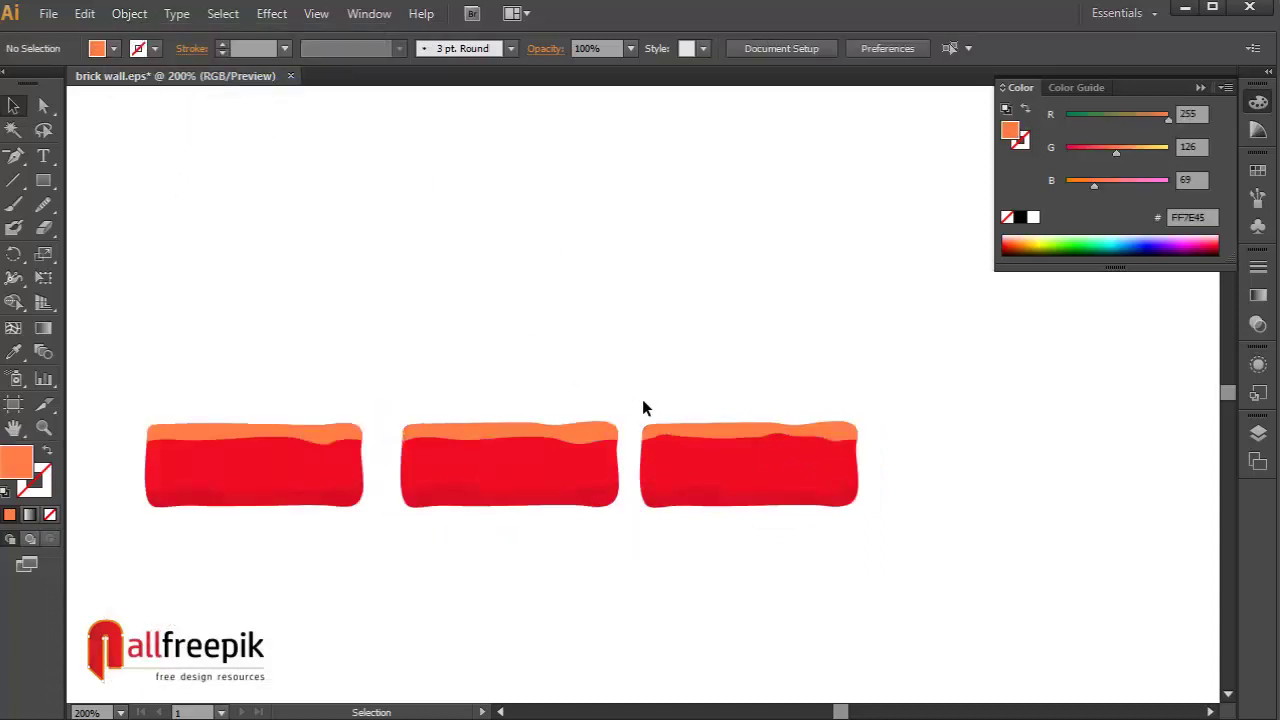
pyautogui.moveTo(642, 407); pyautogui.dragTo(624, 452)
pyautogui.moveTo(394, 263); pyautogui.dragTo(647, 417)
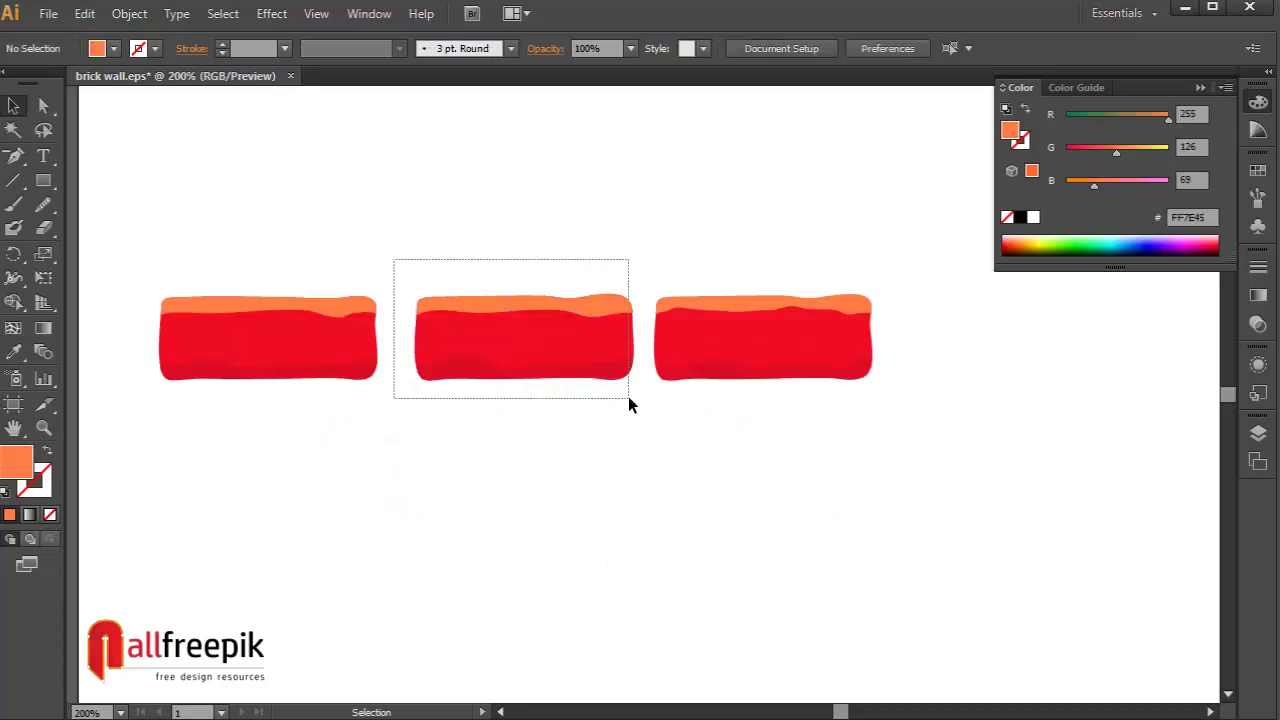
pyautogui.click(129, 13)
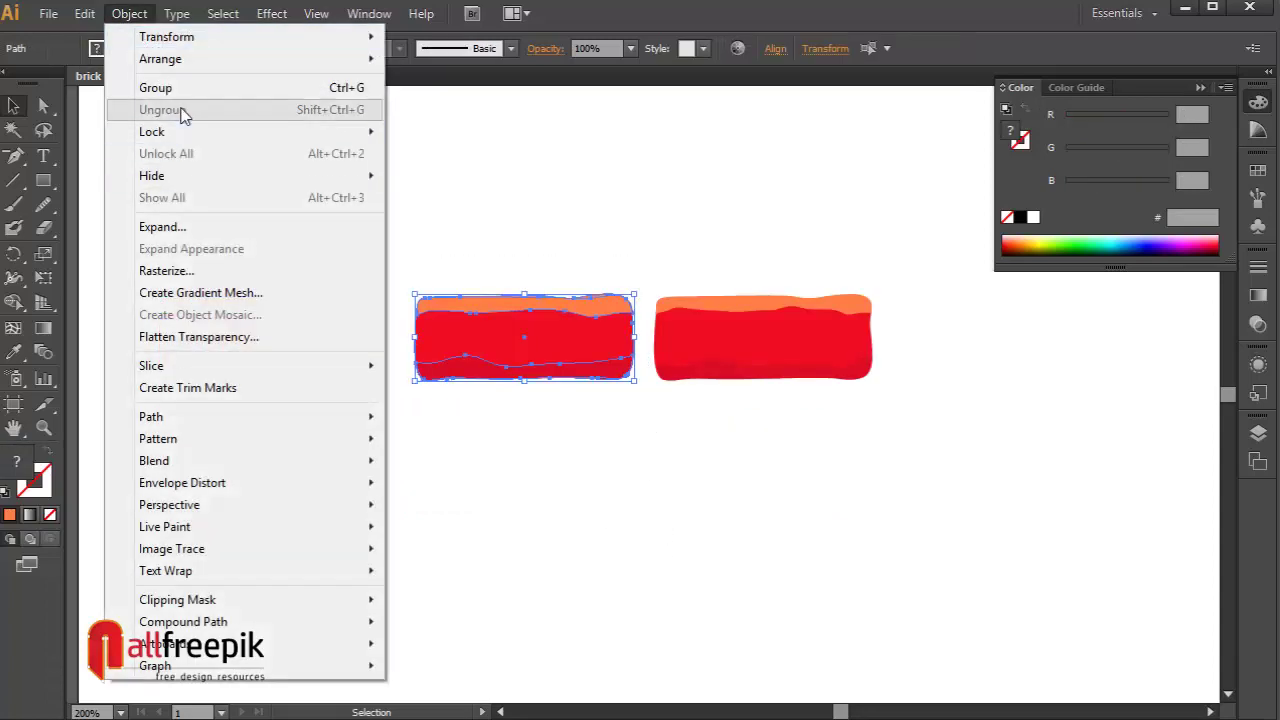
pyautogui.click(180, 88)
# Reflect the middle brick horizontally across the vertical axis
pyautogui.rightClick(562, 332)
pyautogui.moveTo(622, 468)
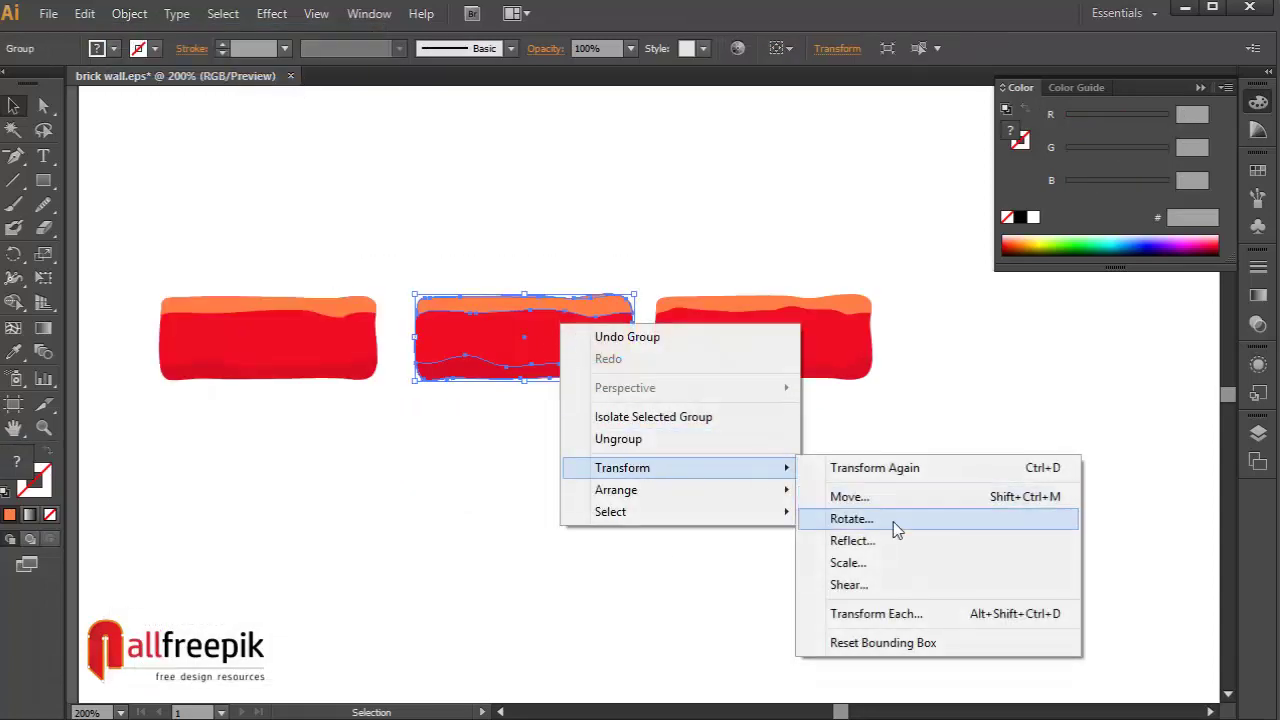
pyautogui.click(883, 541)
pyautogui.click(790, 516)
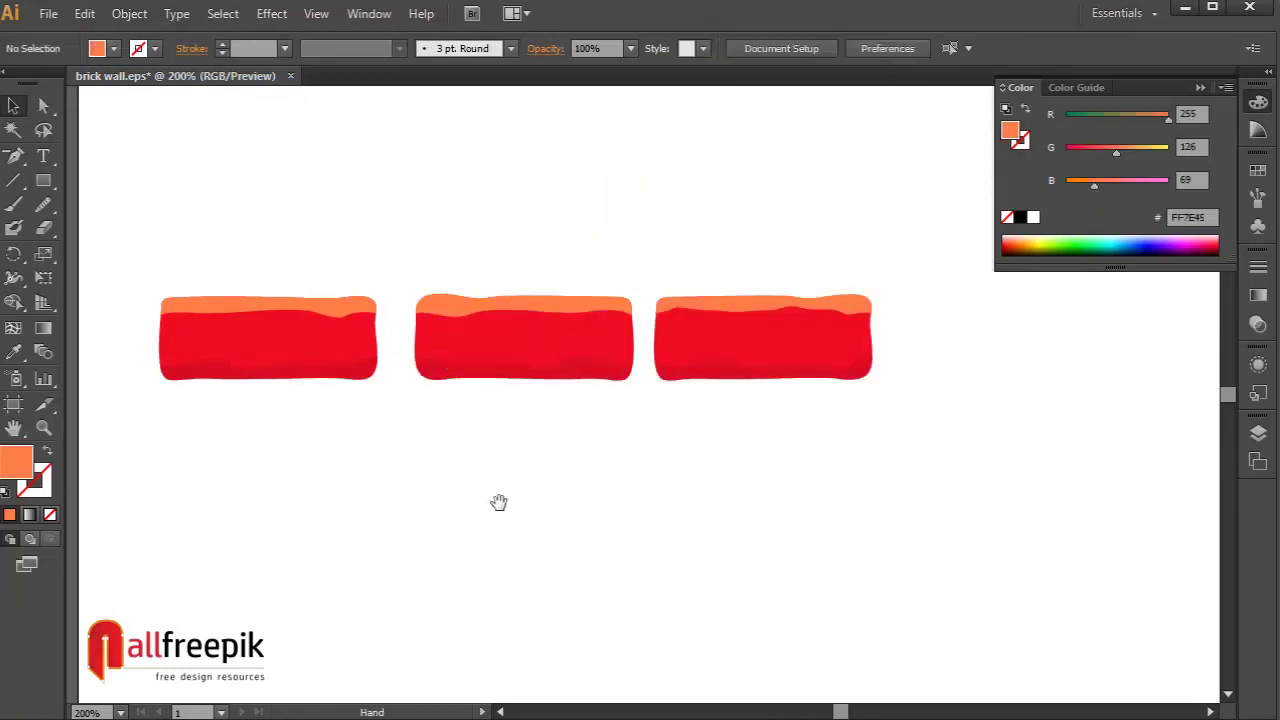
# Drag the middle and right bricks left toward the first brick
pyautogui.moveTo(497, 503); pyautogui.dragTo(597, 503)
pyautogui.click(632, 327)
pyautogui.moveTo(632, 330); pyautogui.dragTo(610, 330)
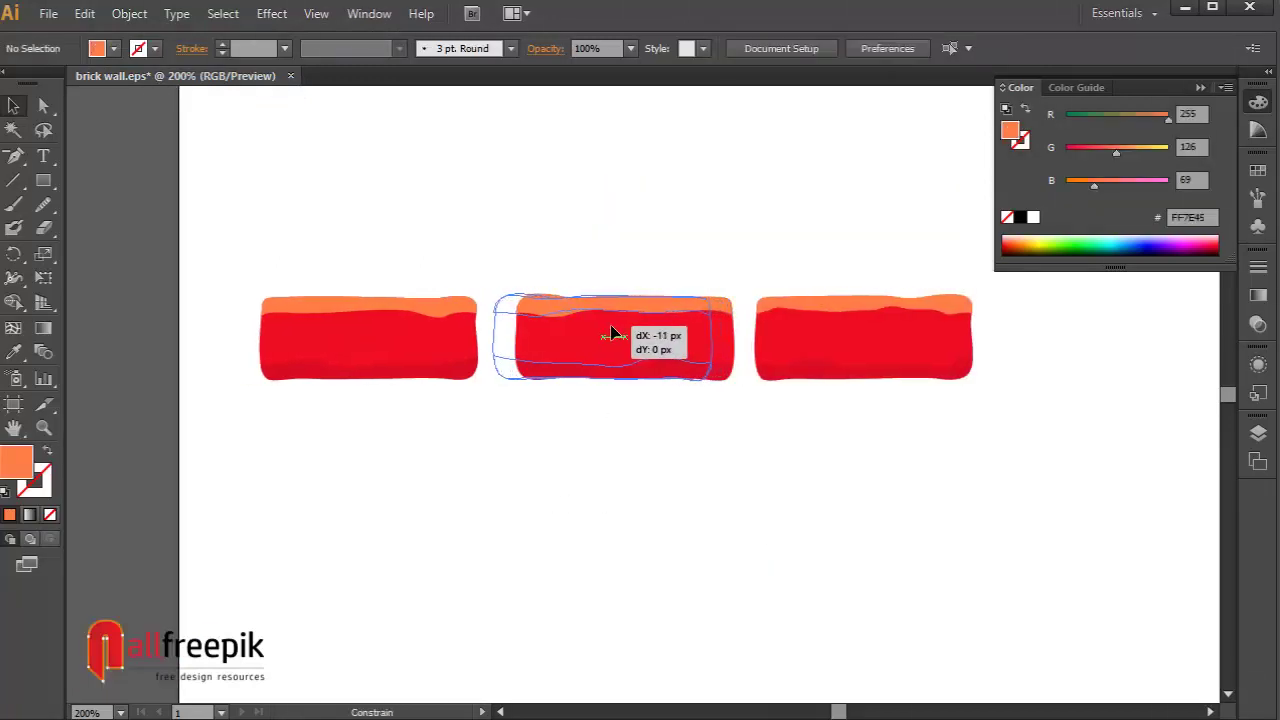
pyautogui.moveTo(804, 320); pyautogui.dragTo(780, 317)
pyautogui.click(970, 461)
pyautogui.moveTo(970, 465); pyautogui.dragTo(229, 249)
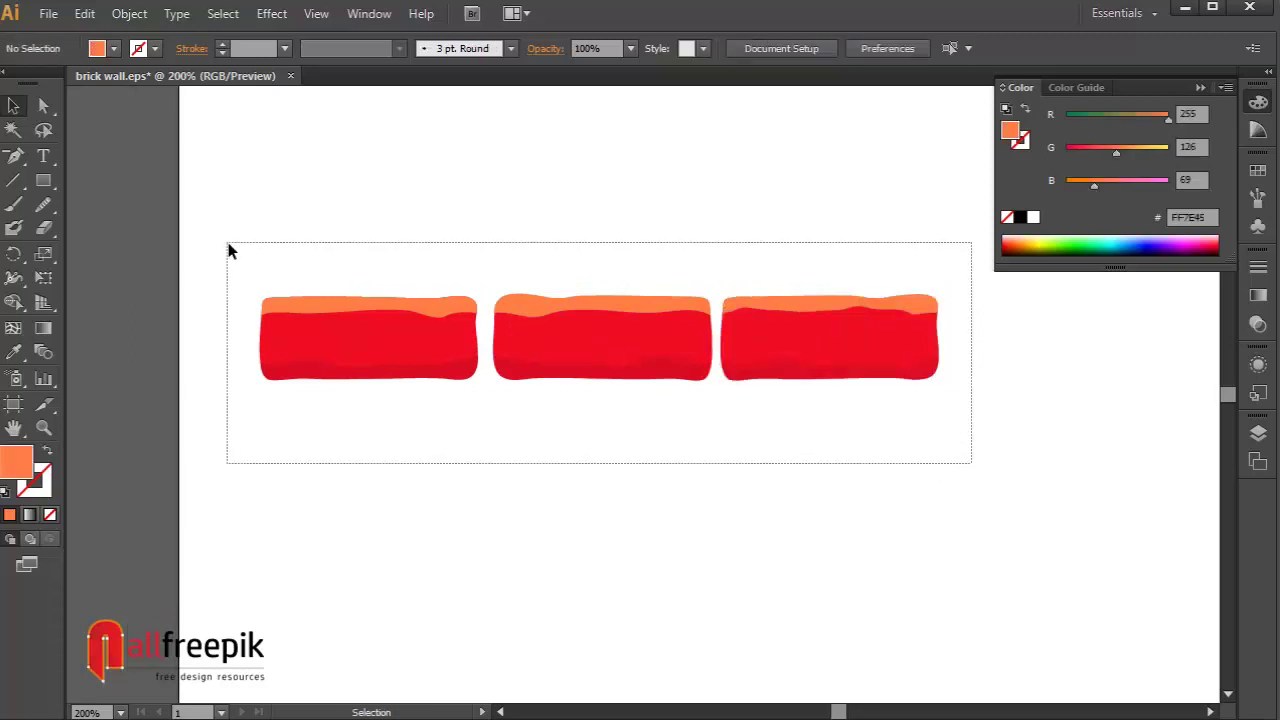
pyautogui.click(724, 450)
# Nudge the middle and right bricks left with the arrow keys to shrink the gaps
pyautogui.click(622, 340)
pyautogui.press('Left')
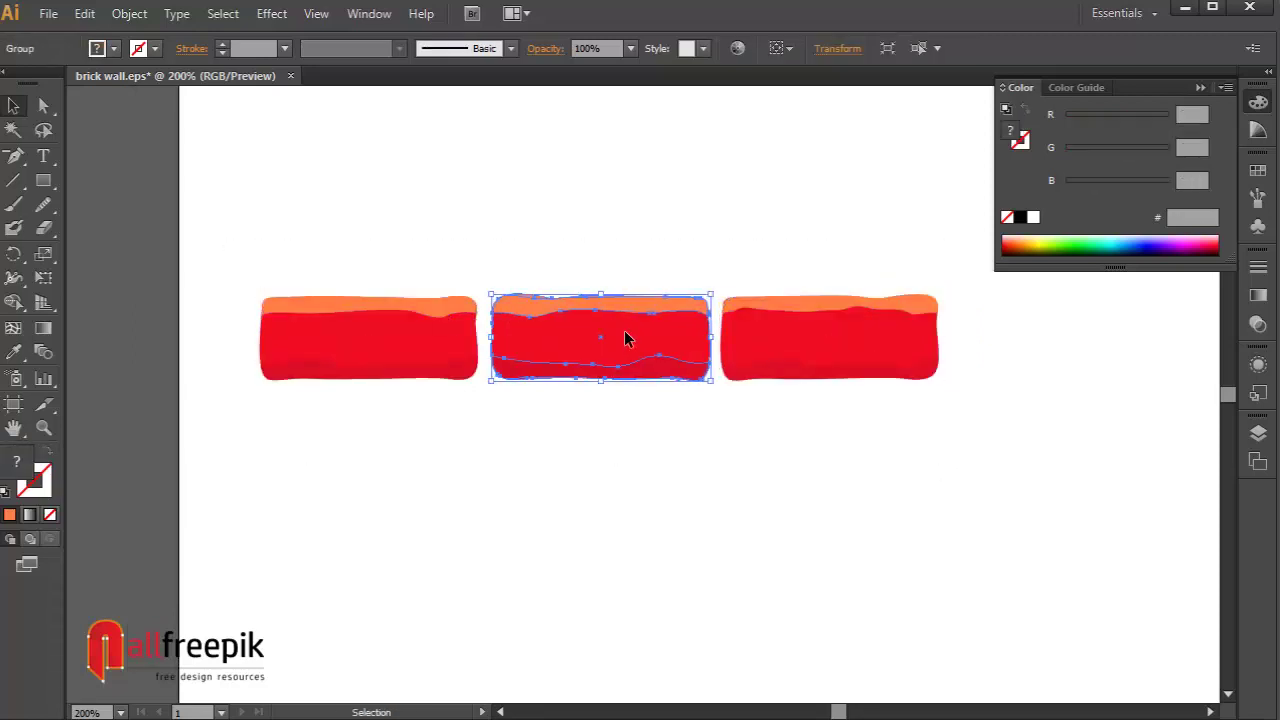
pyautogui.press('Left')
pyautogui.press('Left')
pyautogui.press('Left')
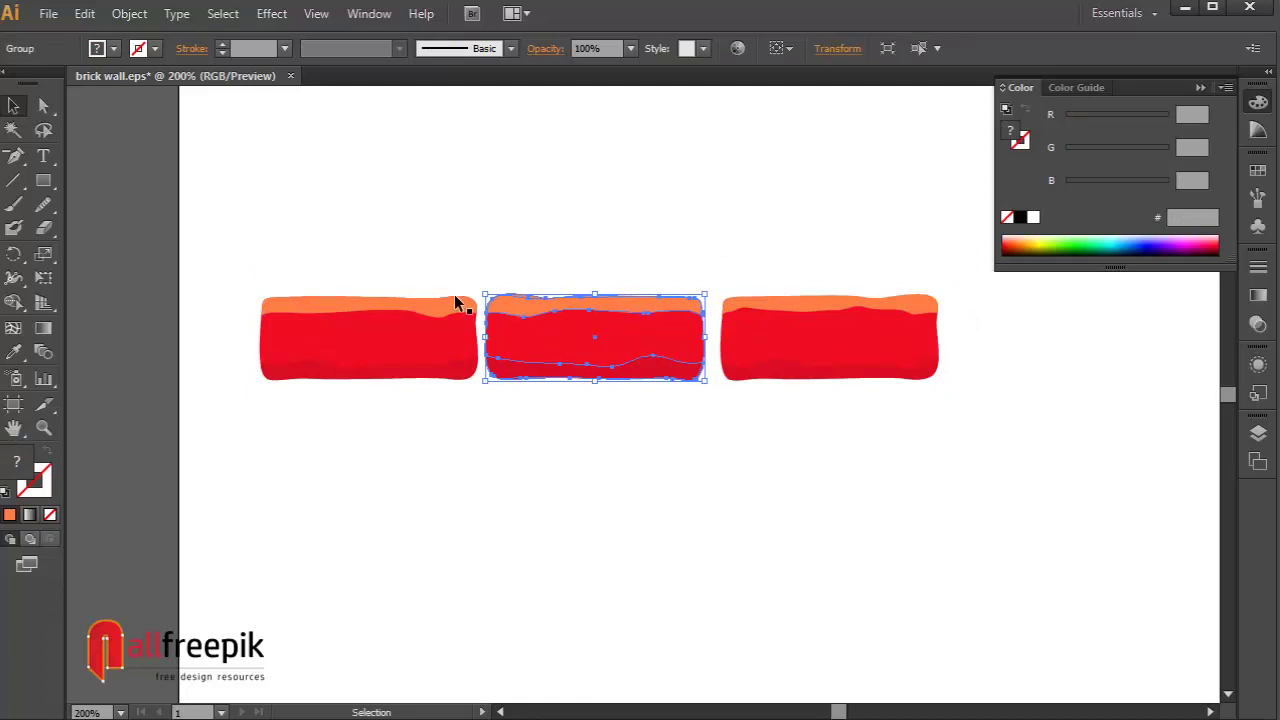
pyautogui.click(712, 345)
pyautogui.click(790, 356)
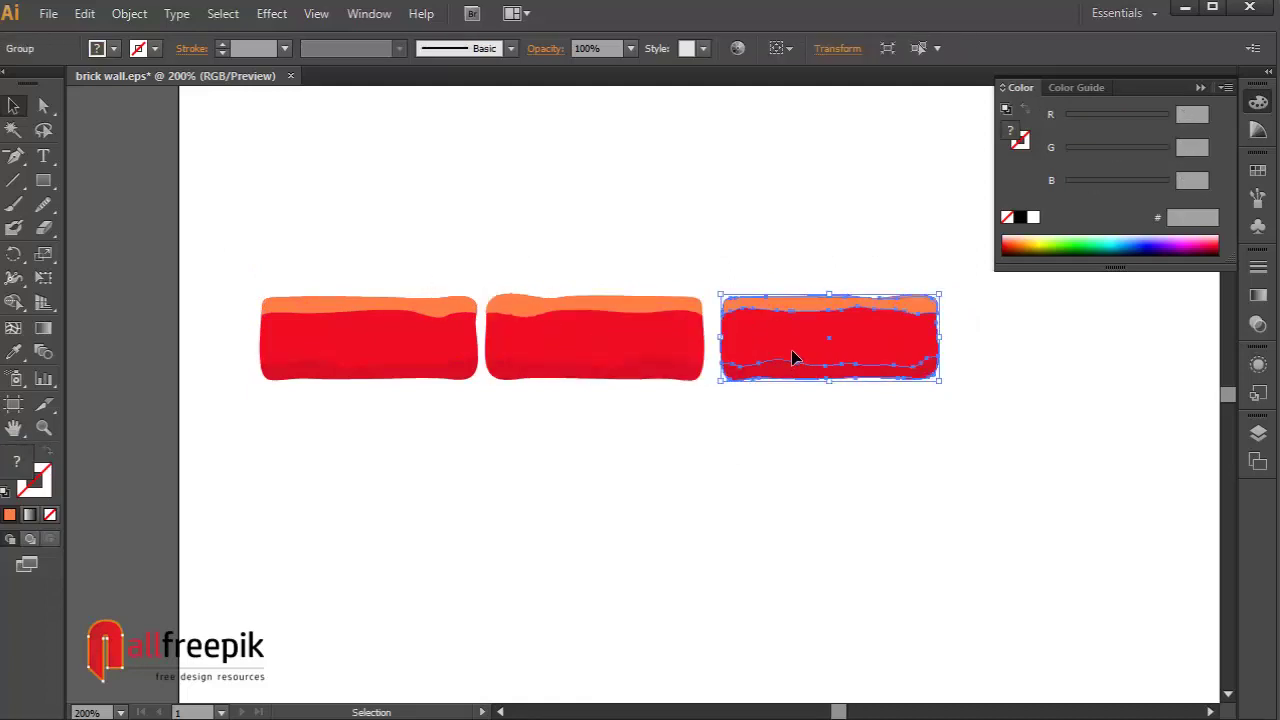
pyautogui.press('Left')
pyautogui.press('Left')
pyautogui.press('Left')
pyautogui.press('Left')
pyautogui.press('Left')
pyautogui.press('Left')
pyautogui.press('Left')
pyautogui.click(666, 392)
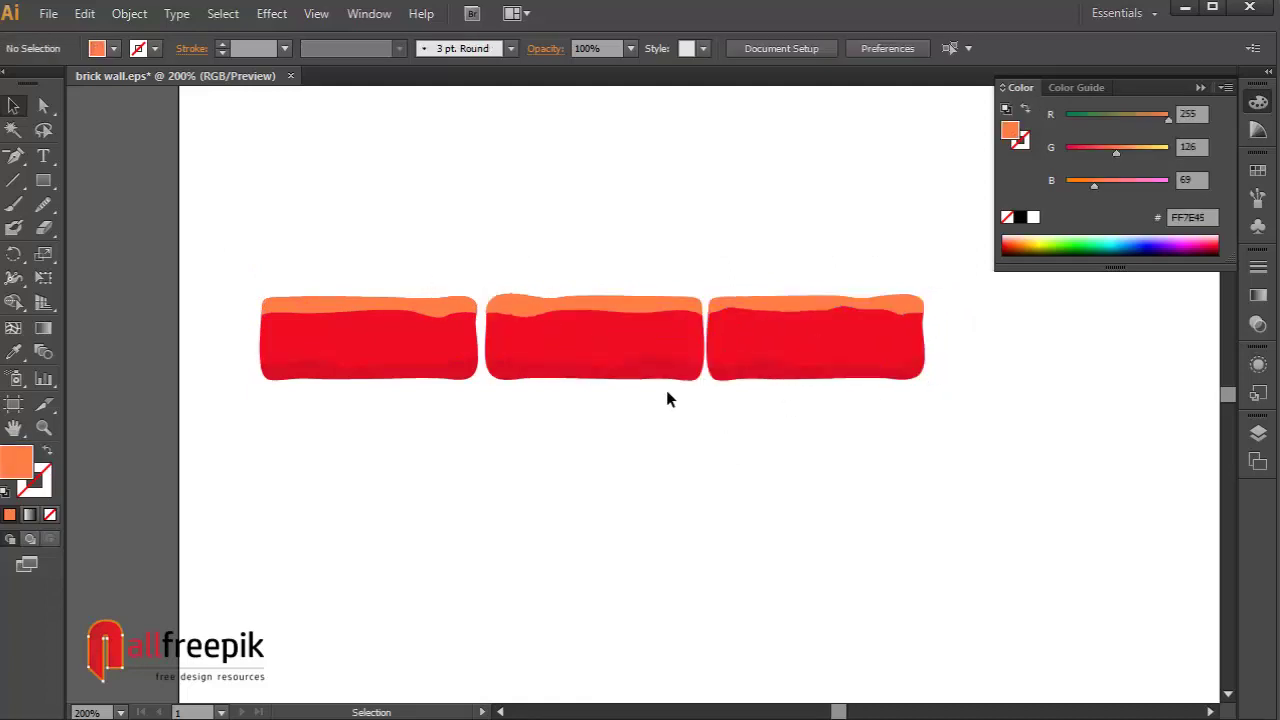
pyautogui.click(636, 345)
# Make final nudges, undo the last one, and select all three bricks of the row
pyautogui.press('Left')
pyautogui.click(796, 438)
pyautogui.moveTo(946, 445); pyautogui.dragTo(240, 277)
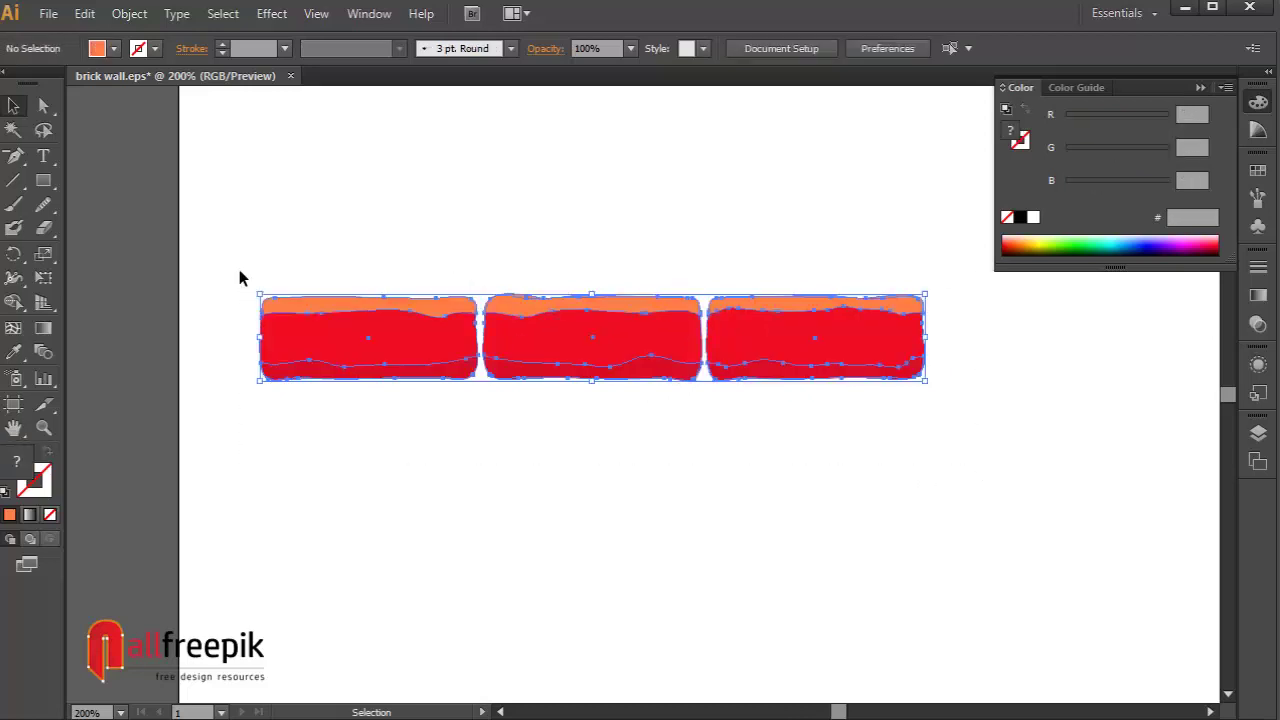
pyautogui.click(240, 277)
pyautogui.click(623, 368)
pyautogui.press('Left')
pyautogui.press('Left')
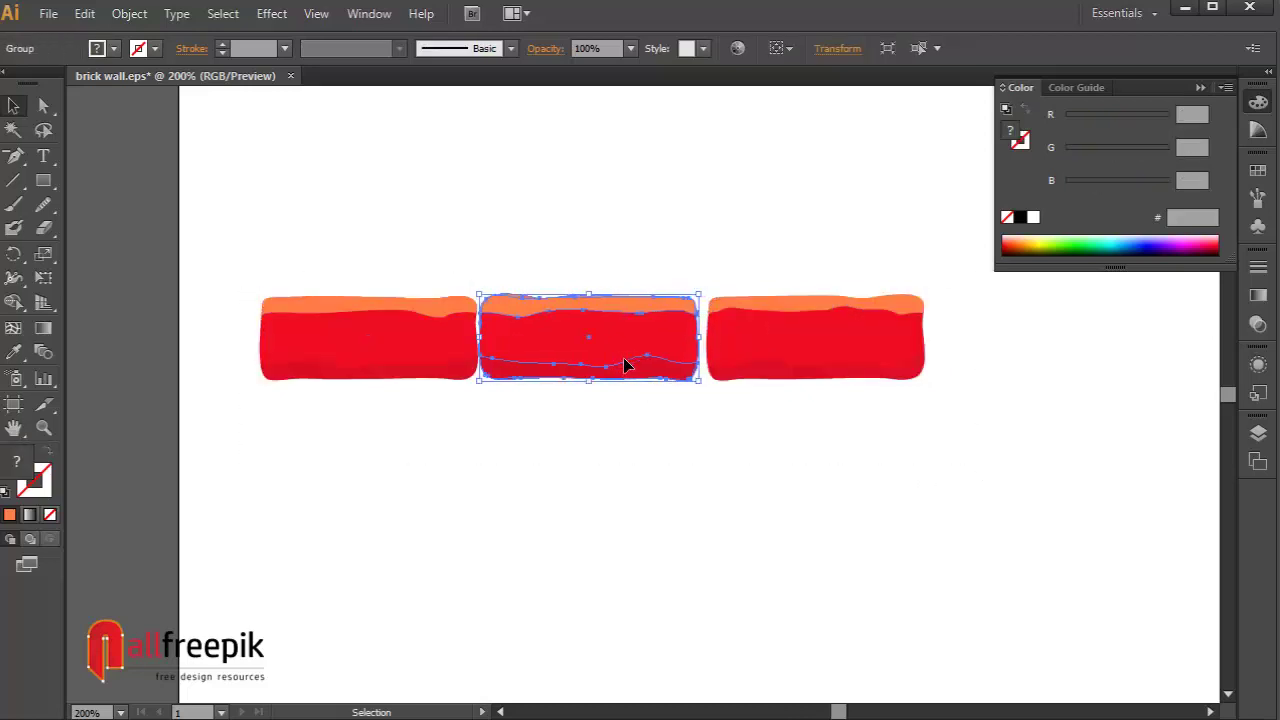
pyautogui.click(791, 334)
pyautogui.press('Left')
pyautogui.press('Left')
pyautogui.press('Left')
pyautogui.click(884, 500)
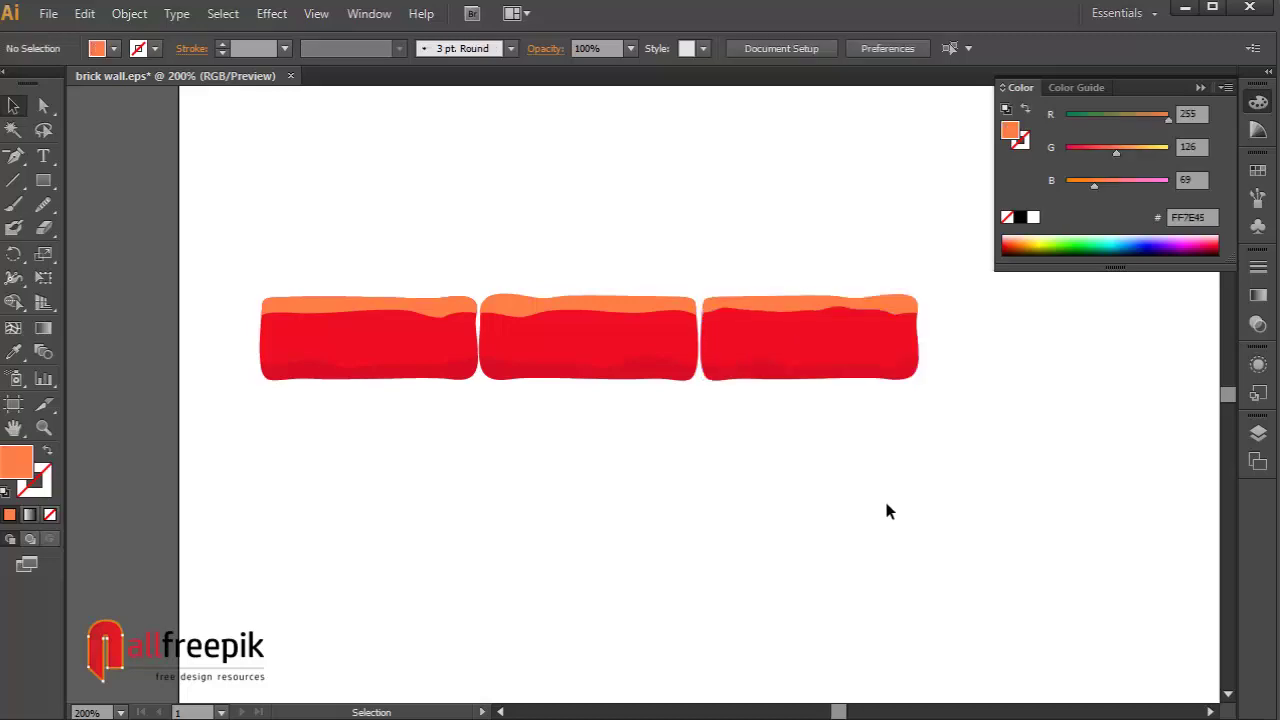
pyautogui.hotkey('ctrl', 'z')
pyautogui.moveTo(1080, 450)
pyautogui.mouseDown()
pyautogui.moveTo(452, 277)
pyautogui.moveTo(278, 256)
pyautogui.mouseUp()
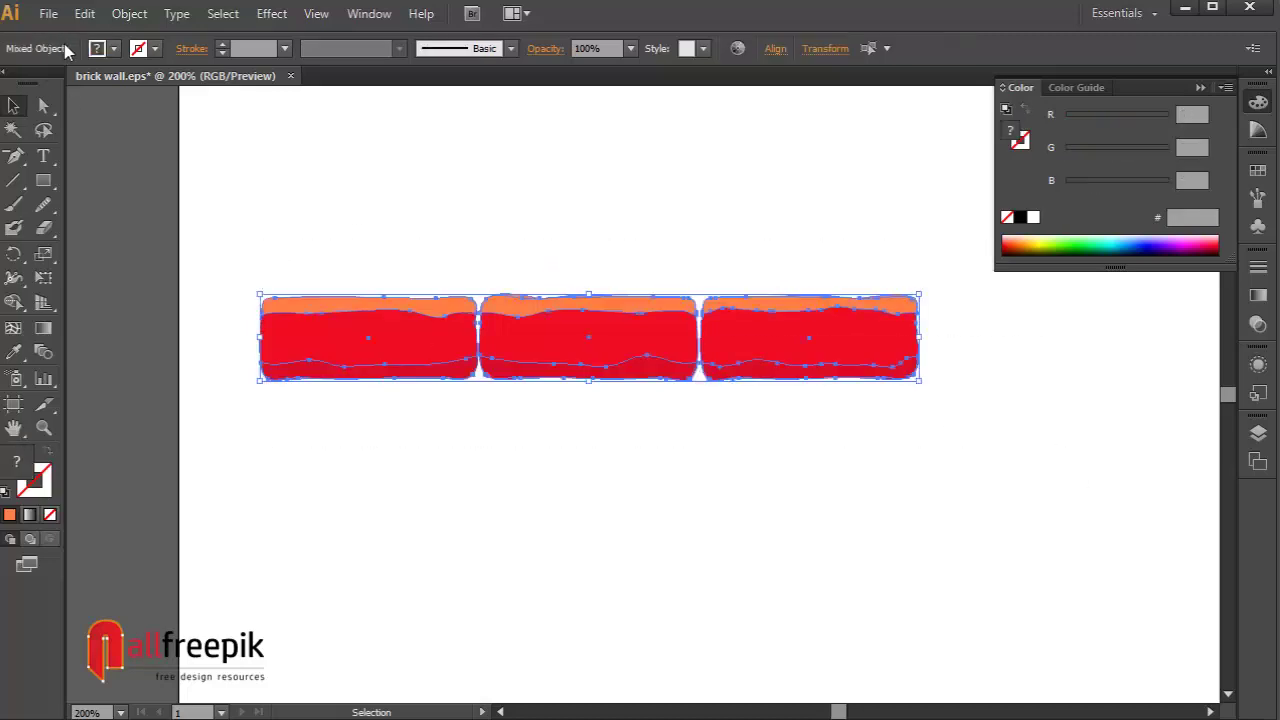
# Copy the brick row, paste in front, and move the copy down-right as a staggered row
pyautogui.click(84, 13)
pyautogui.click(115, 109)
pyautogui.click(90, 15)
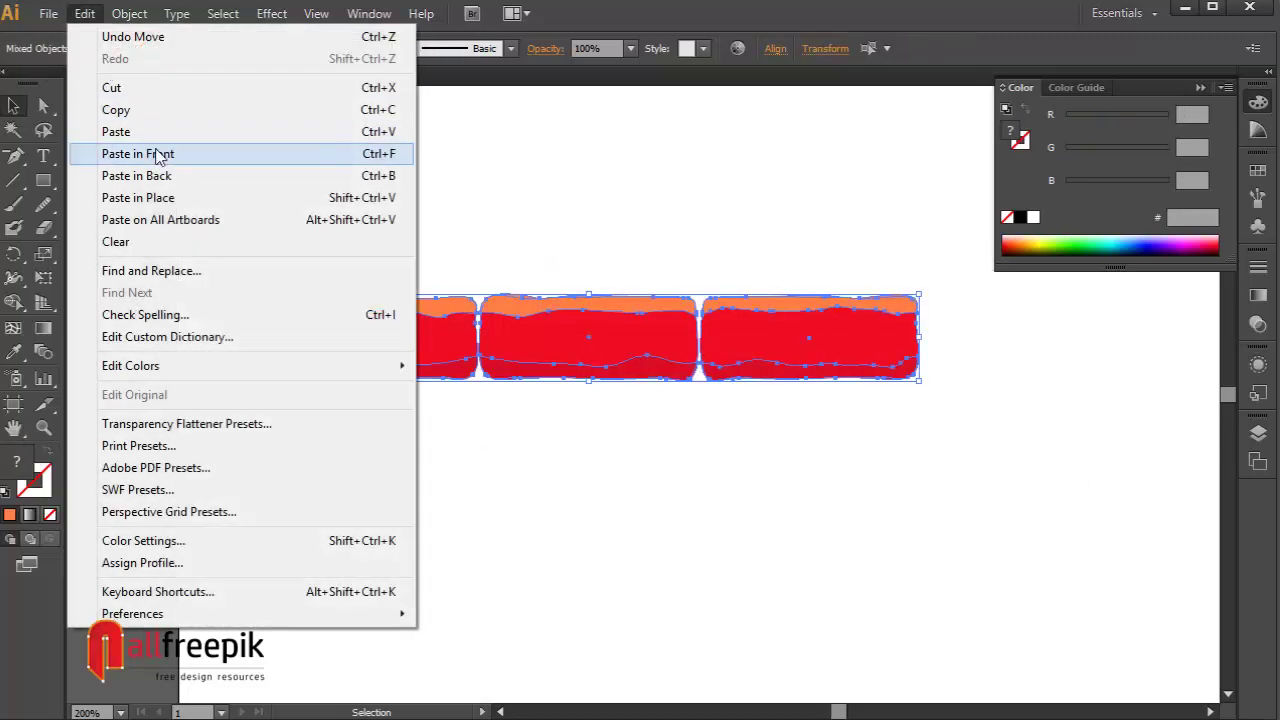
pyautogui.click(160, 151)
pyautogui.moveTo(551, 320)
pyautogui.mouseDown()
pyautogui.moveTo(624, 420)
pyautogui.moveTo(620, 405)
pyautogui.mouseUp()
pyautogui.press('a')
pyautogui.click(646, 216)
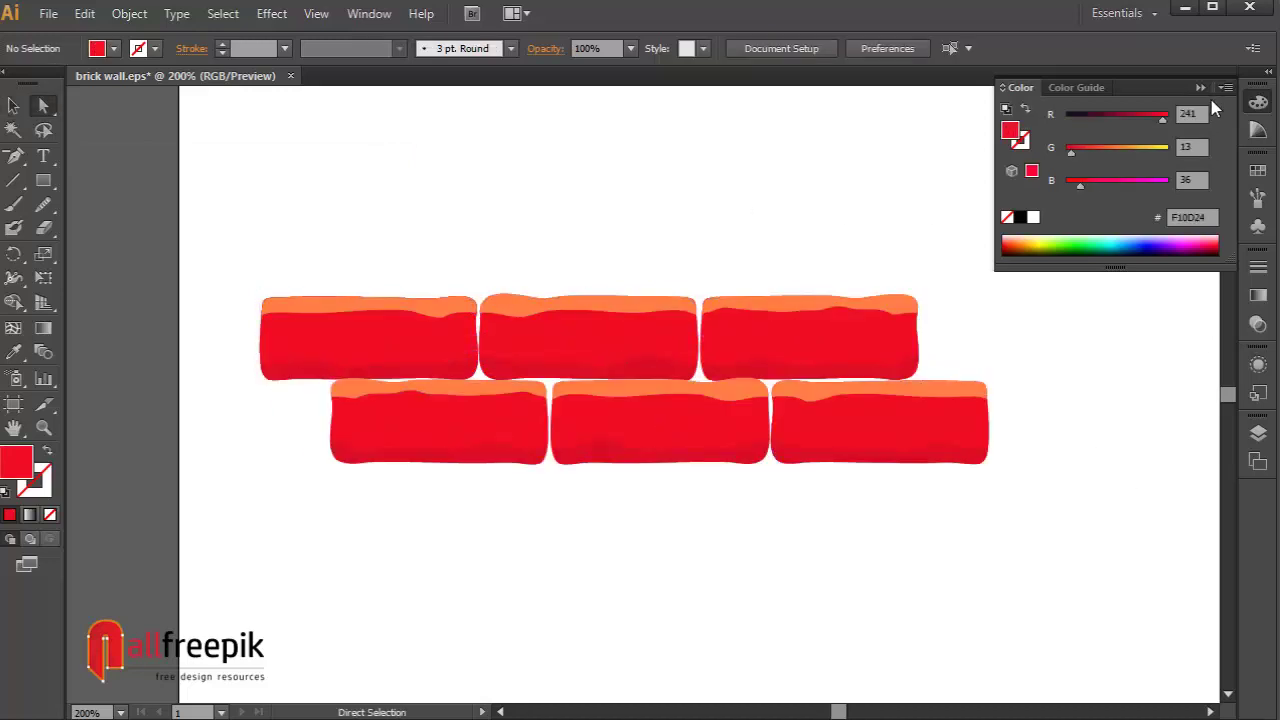
pyautogui.click(372, 13)
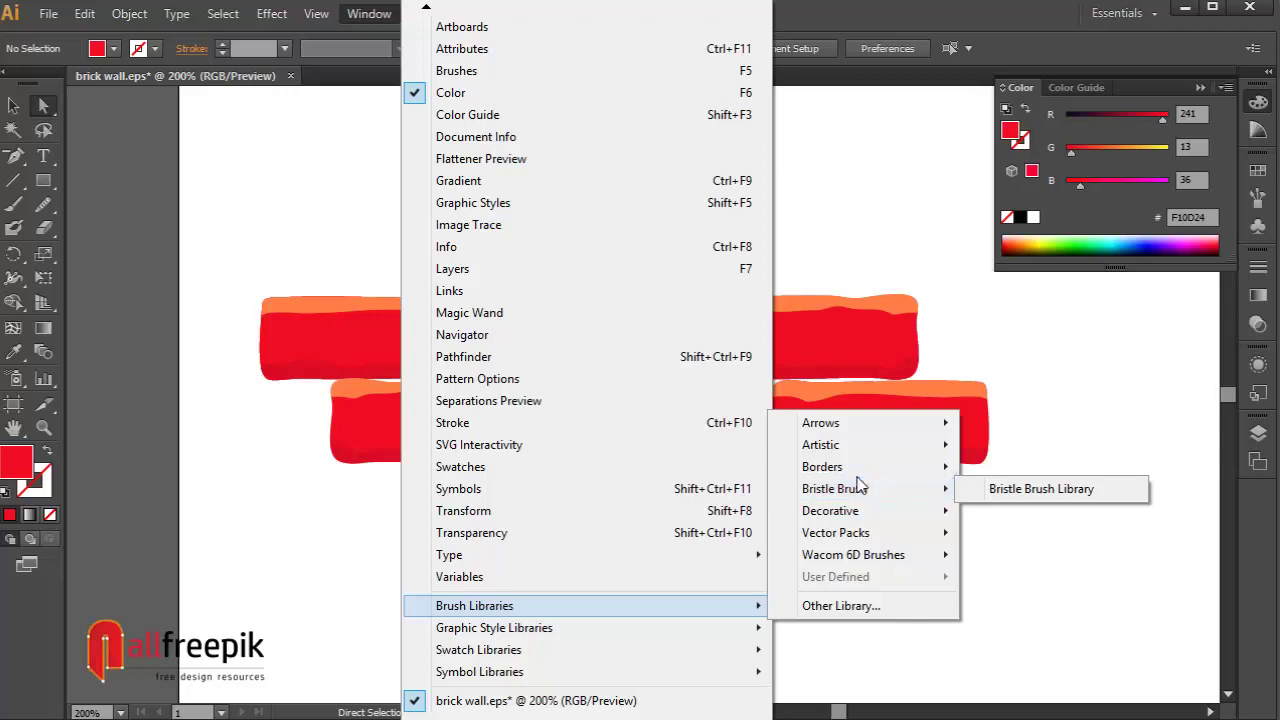
pyautogui.moveTo(860, 444)
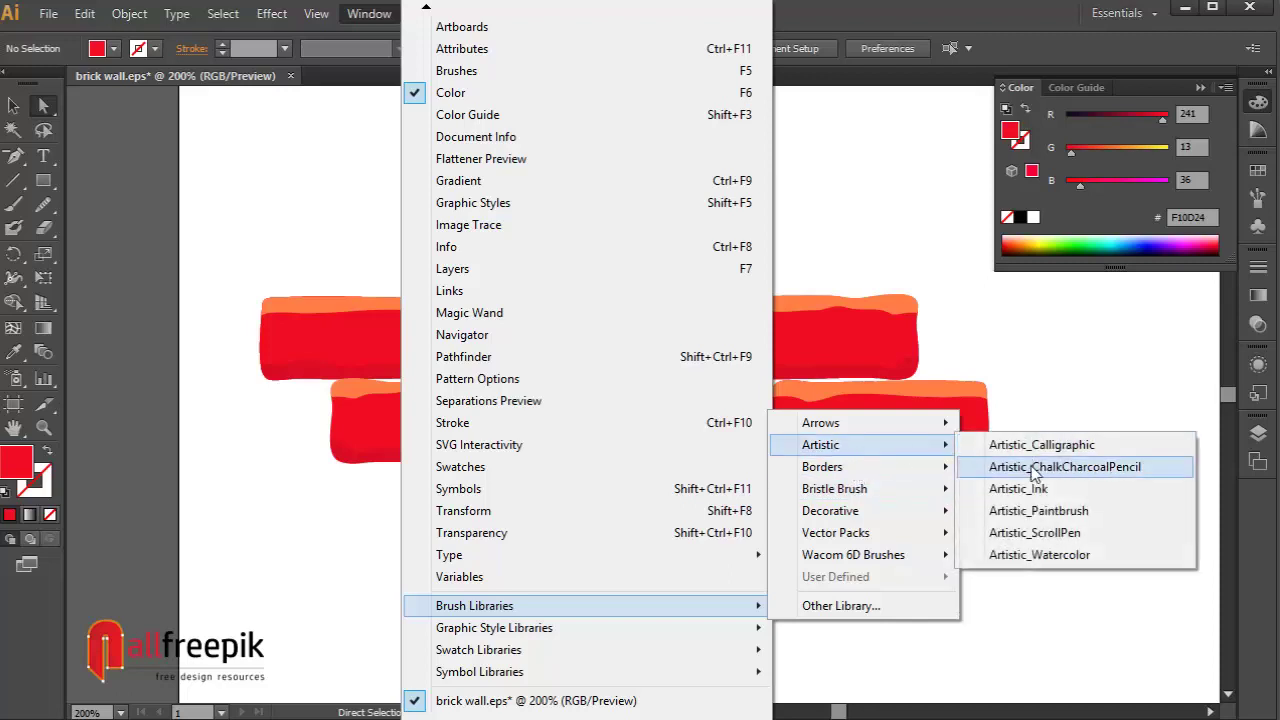
# Open the Artistic_ChalkCharcoalPencil brush library and dock it to the right of the wall
pyautogui.click(1038, 470)
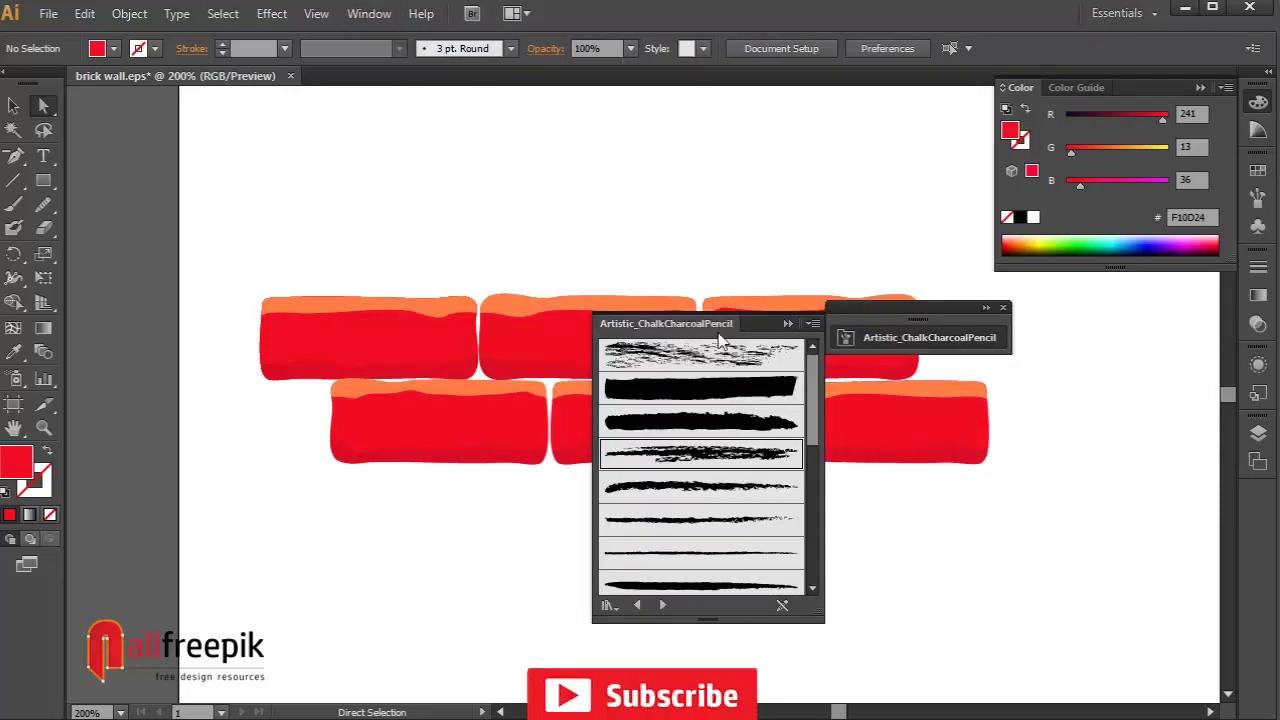
pyautogui.moveTo(718, 332); pyautogui.dragTo(1122, 330)
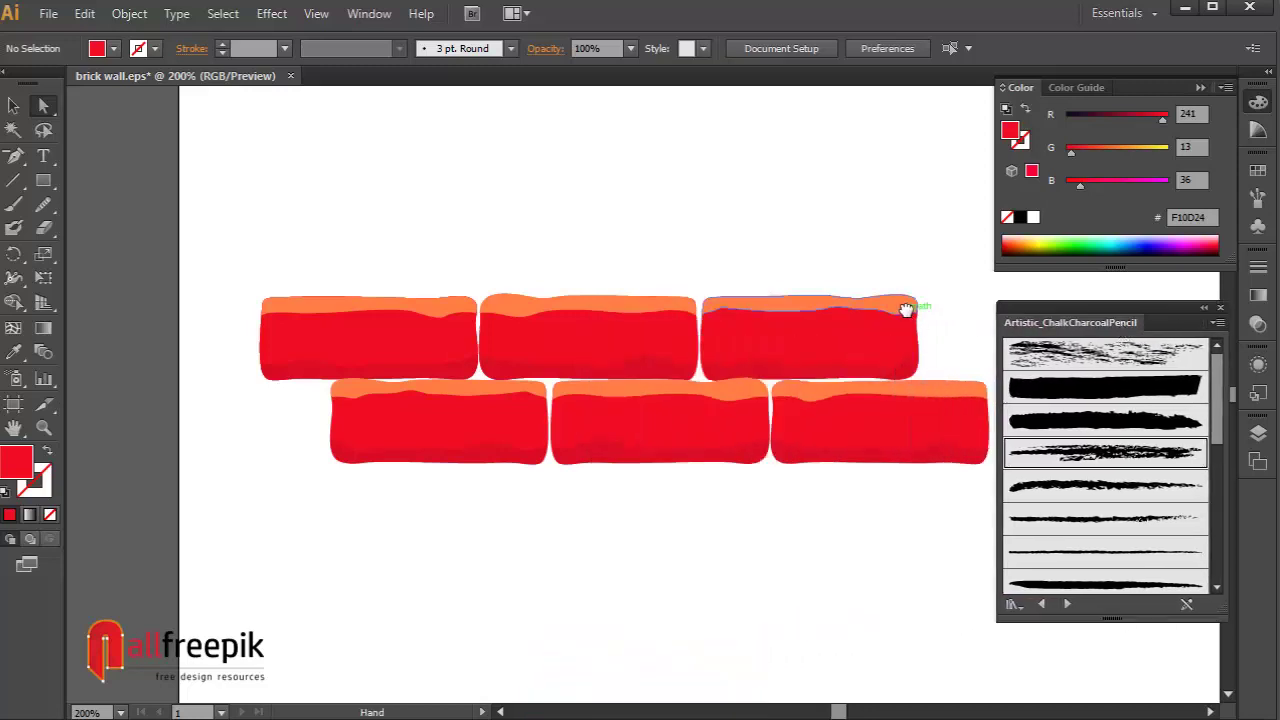
pyautogui.moveTo(908, 305); pyautogui.dragTo(784, 309)
pyautogui.click(784, 312)
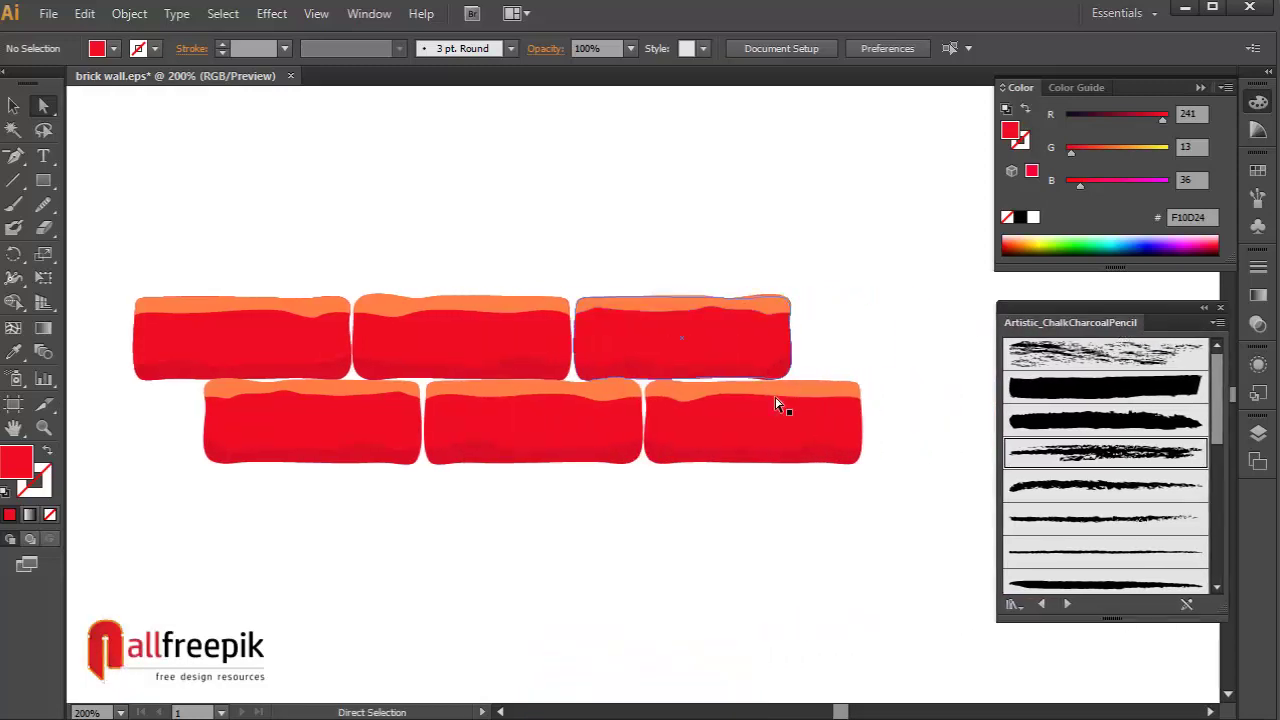
pyautogui.click(43, 208)
# Paint rough chalk-brush strokes across the top and bottom brick rows
pyautogui.click(14, 204)
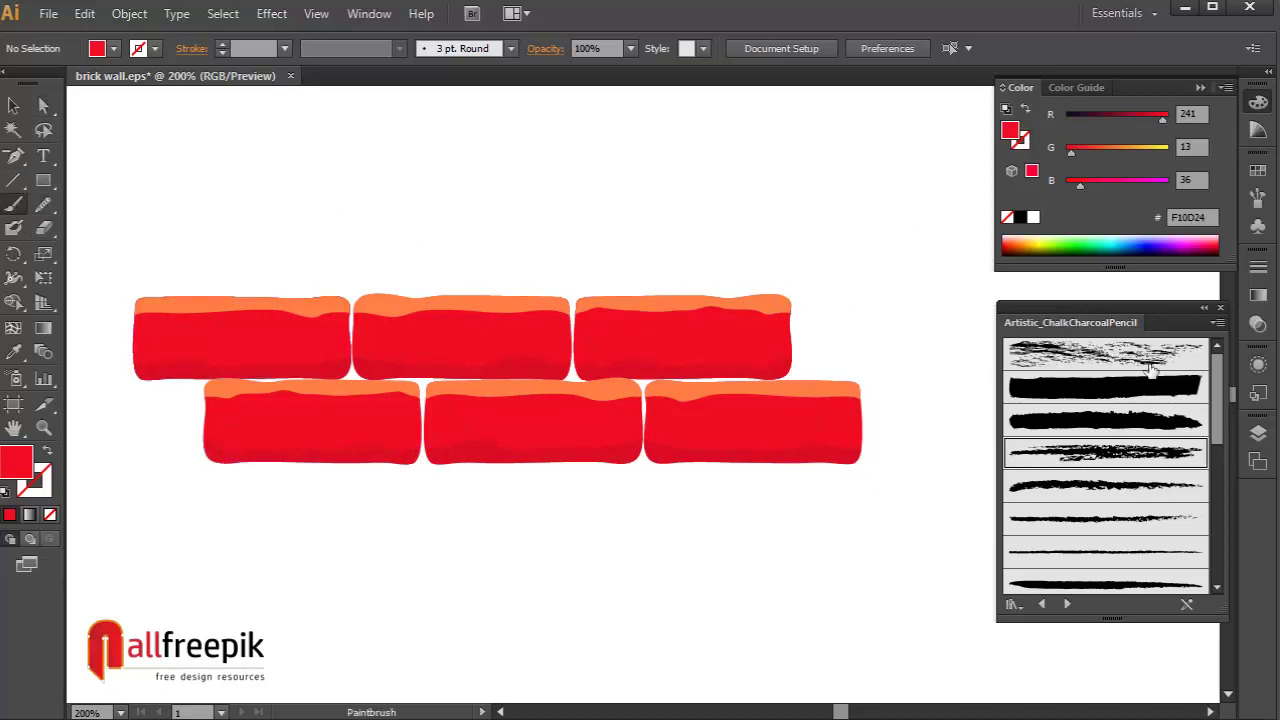
pyautogui.click(1150, 355)
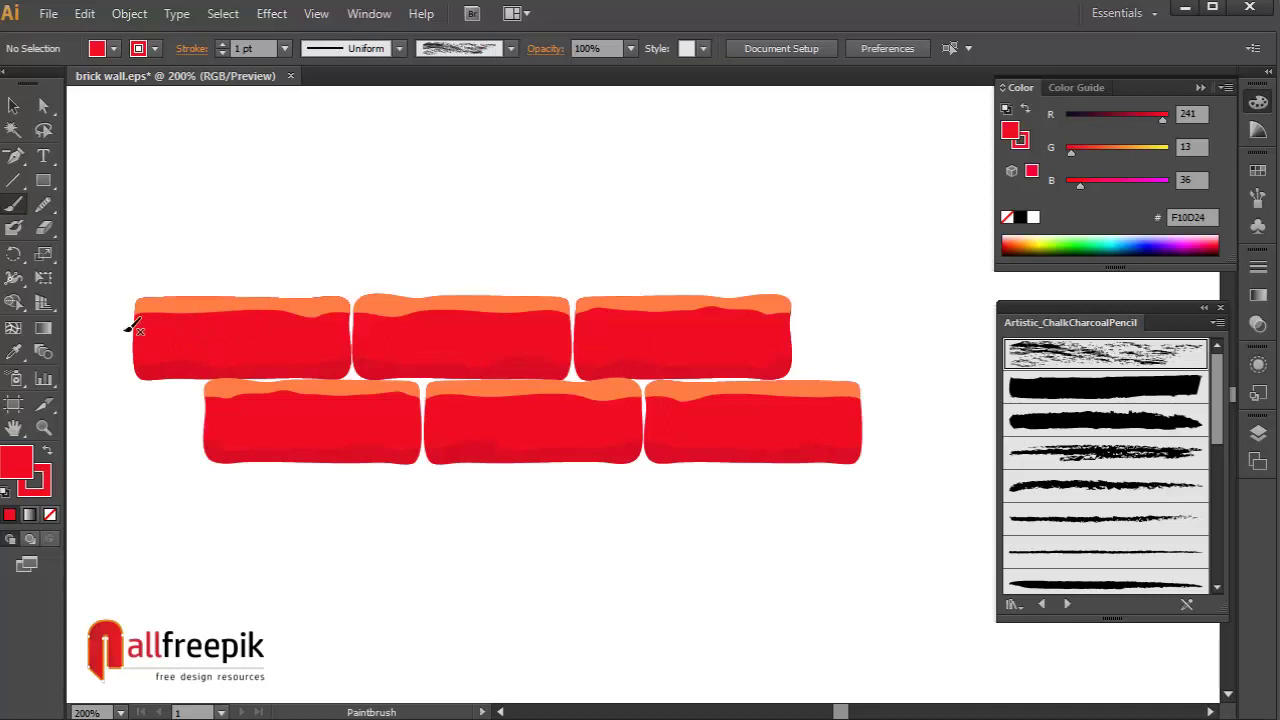
pyautogui.moveTo(806, 343); pyautogui.dragTo(806, 343)
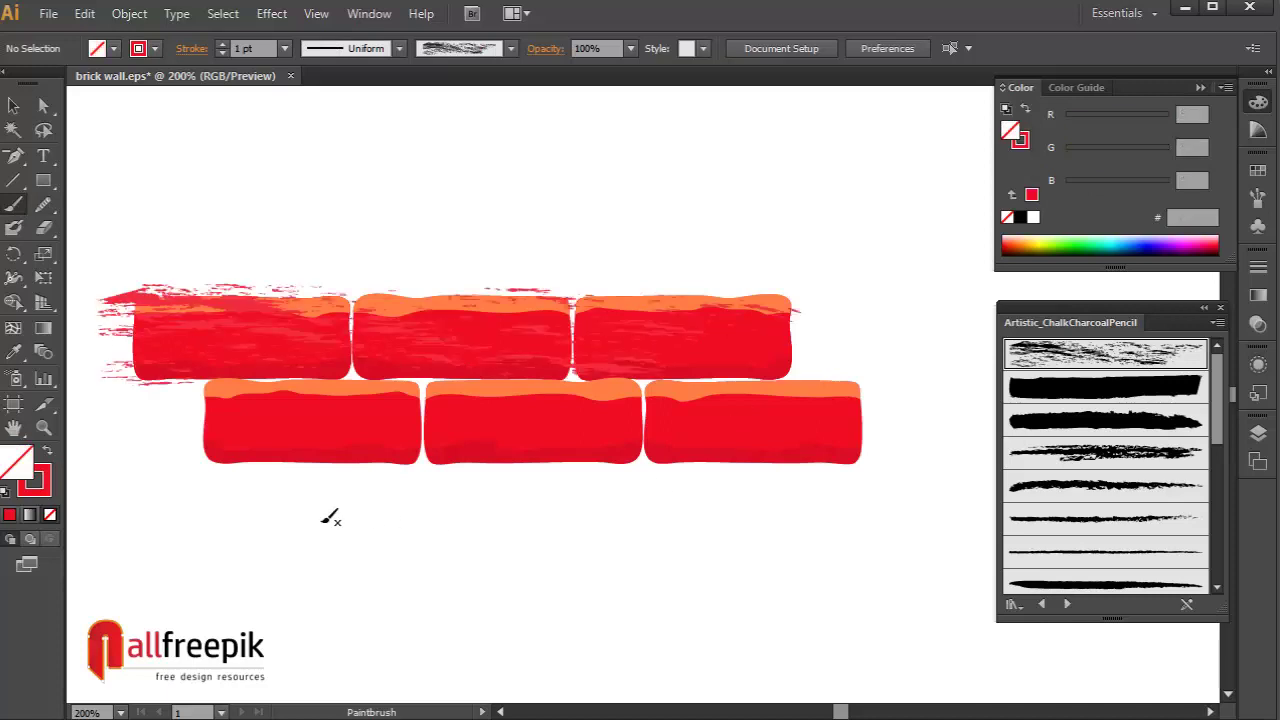
pyautogui.moveTo(178, 464); pyautogui.dragTo(931, 429)
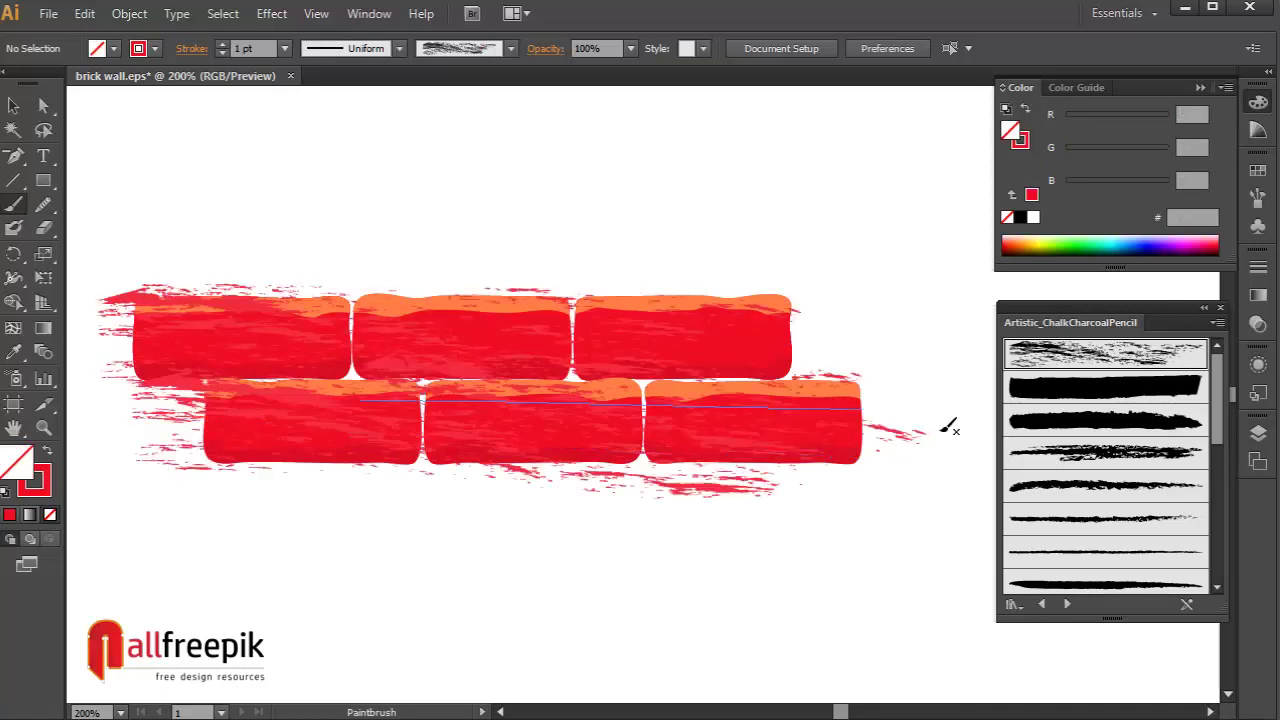
# Select both chalk strokes together
pyautogui.click(8, 105)
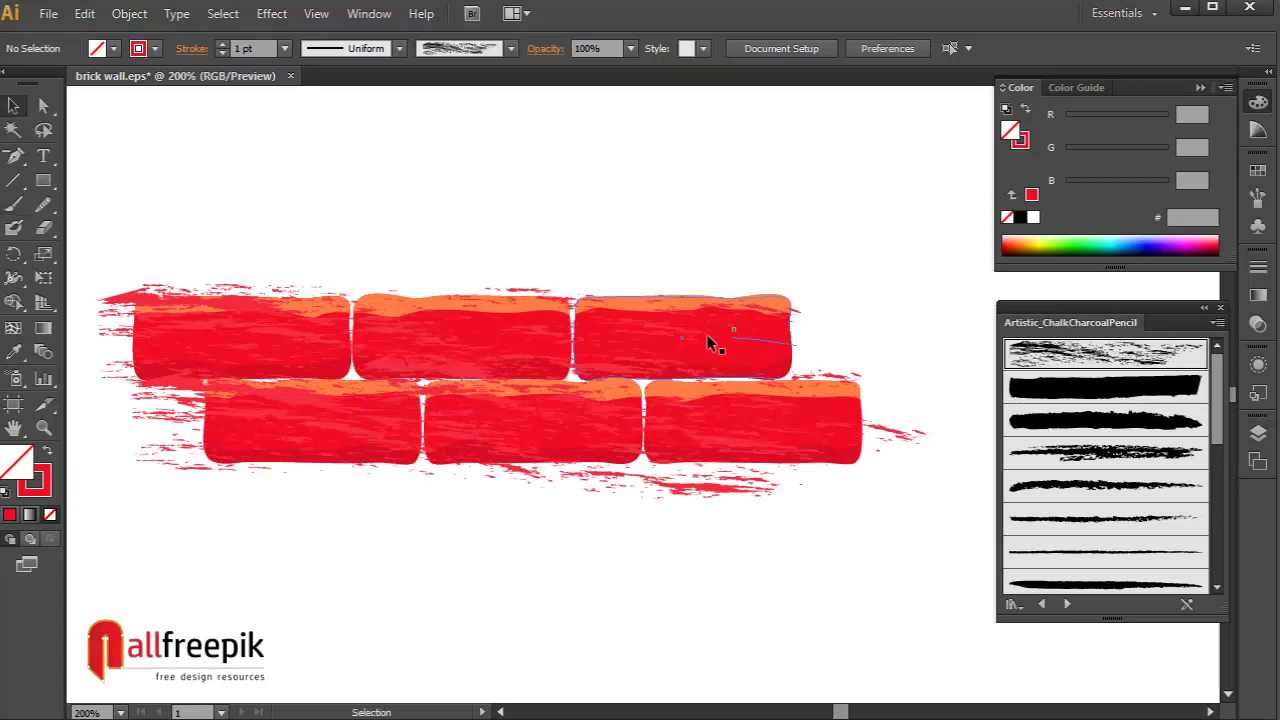
pyautogui.click(617, 330)
pyautogui.keyDown('shift'); pyautogui.click(652, 372); pyautogui.keyUp('shift')
pyautogui.click(542, 438)
pyautogui.moveTo(175, 389); pyautogui.dragTo(109, 297)
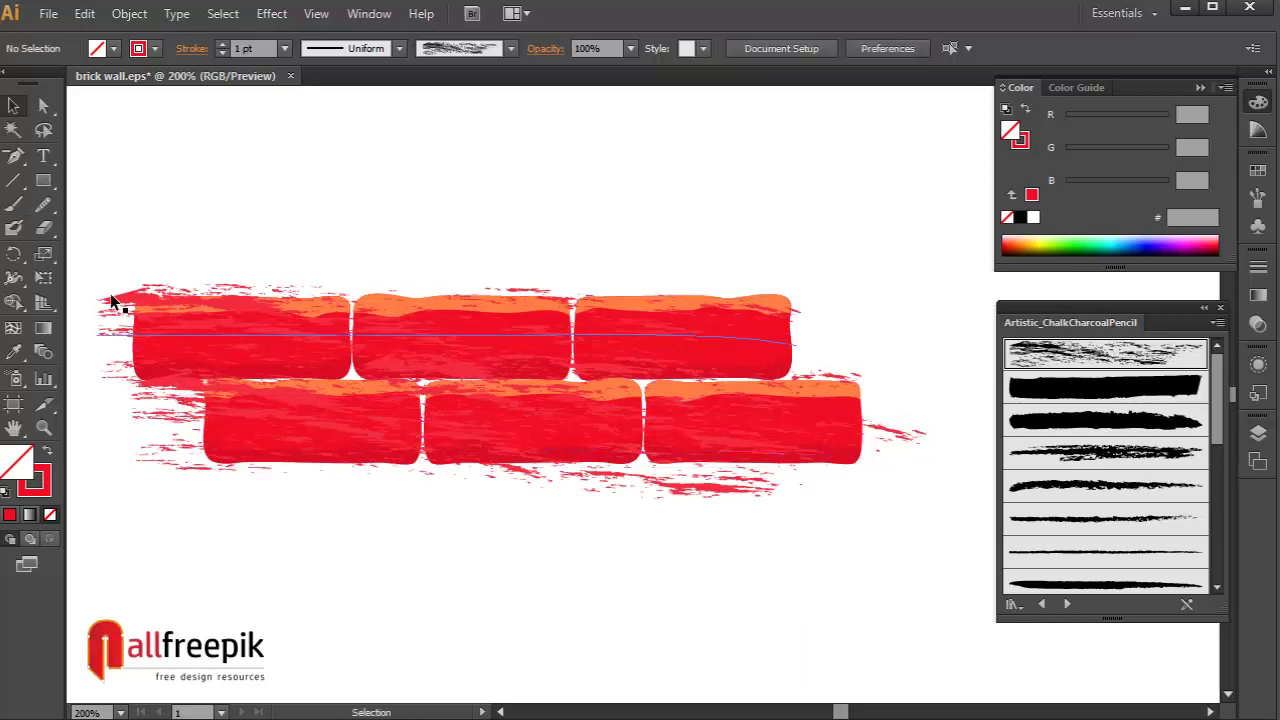
pyautogui.keyDown('shift'); pyautogui.click(218, 421); pyautogui.keyUp('shift')
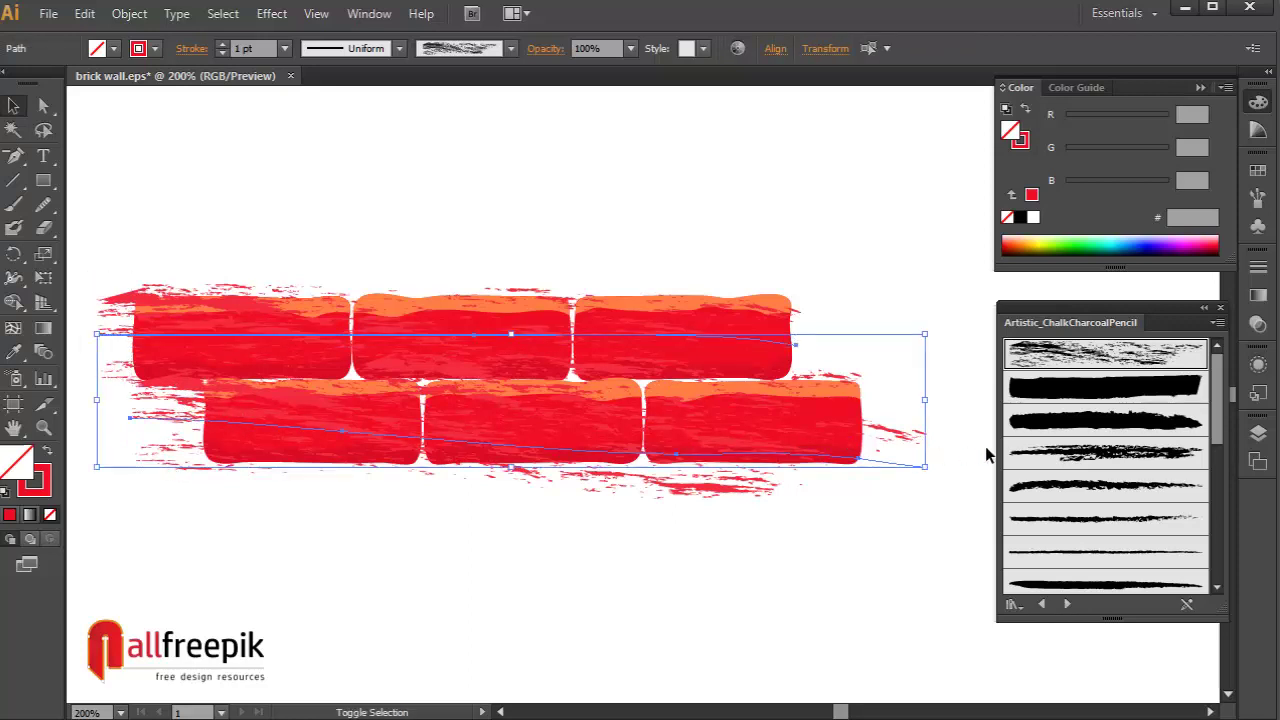
# Set both chalk strokes' blending mode to Multiply in the Transparency panel
pyautogui.keyDown('shift'); pyautogui.click(714, 423); pyautogui.keyUp('shift')
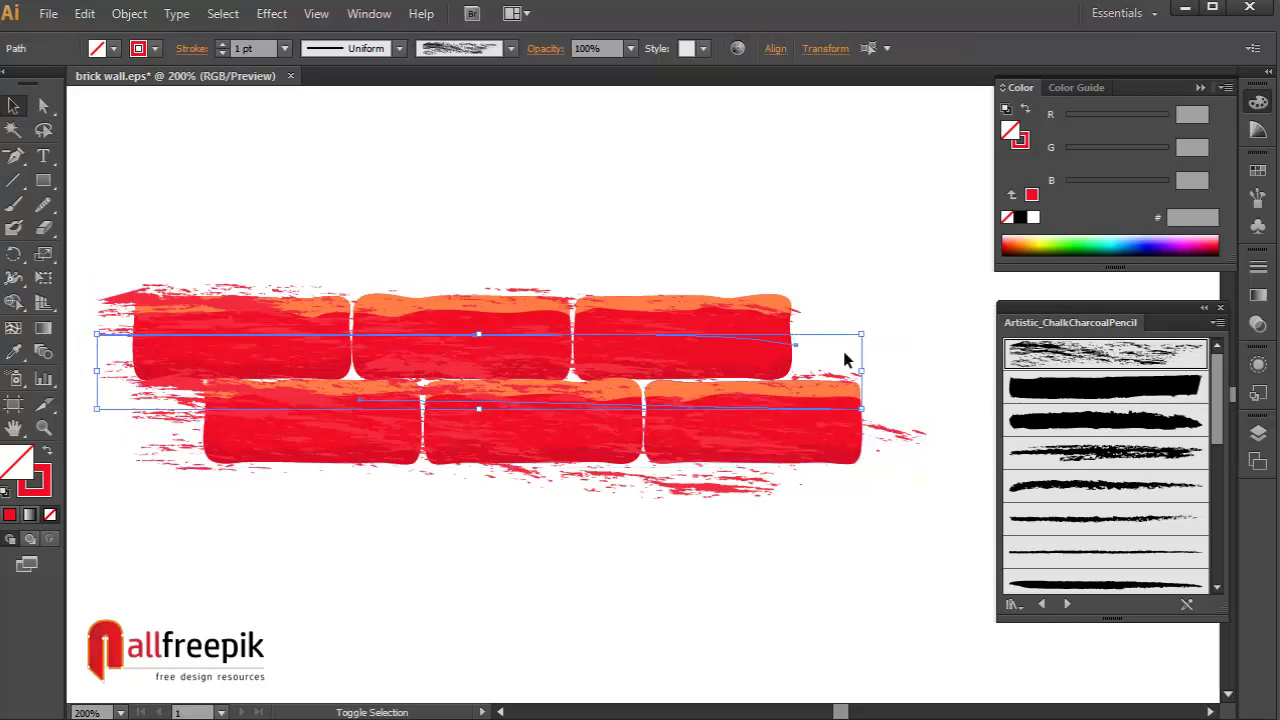
pyautogui.keyDown('shift'); pyautogui.click(711, 456); pyautogui.keyUp('shift')
pyautogui.click(1258, 323)
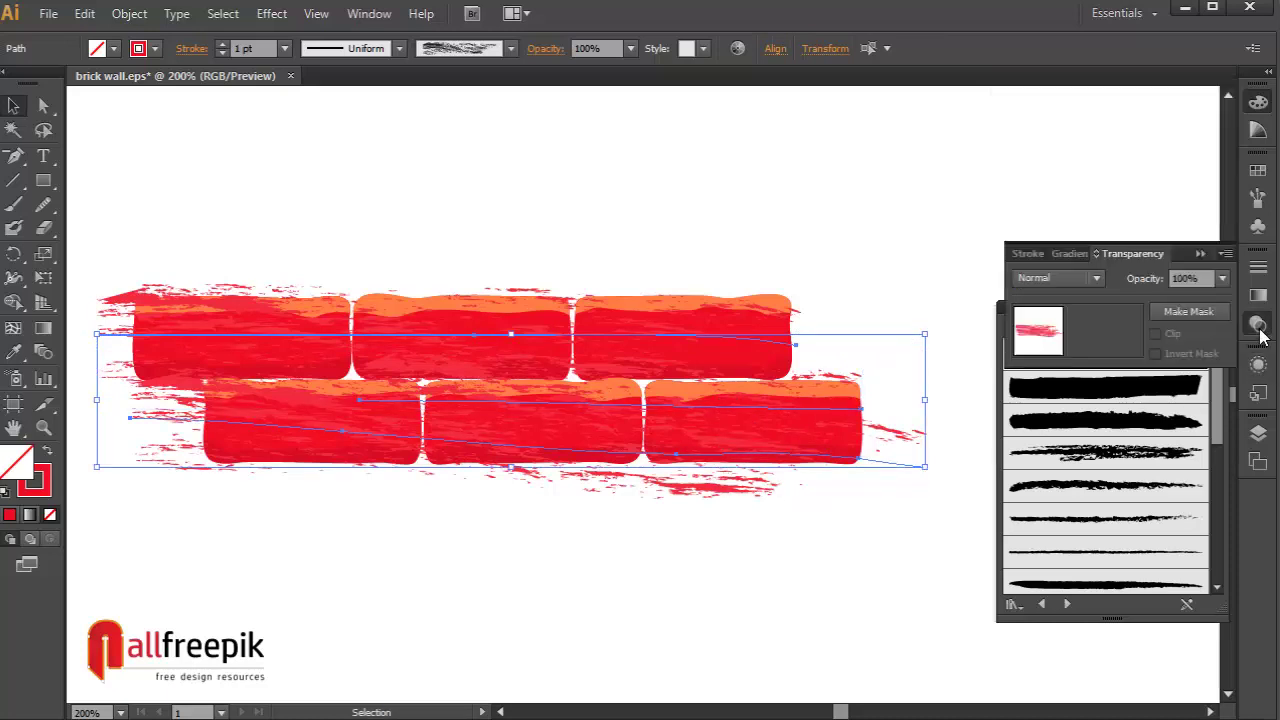
pyautogui.click(1025, 280)
pyautogui.press('Escape')
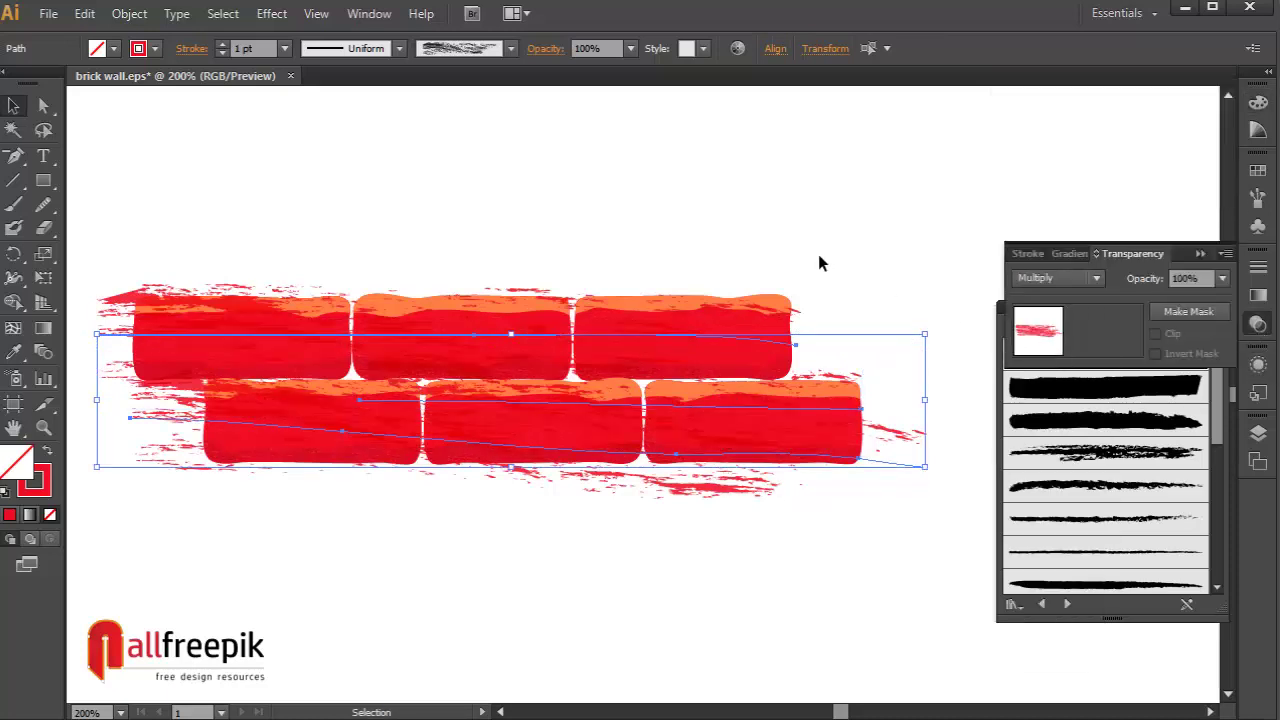
pyautogui.moveTo(774, 246); pyautogui.dragTo(788, 237)
pyautogui.moveTo(631, 408); pyautogui.dragTo(633, 394)
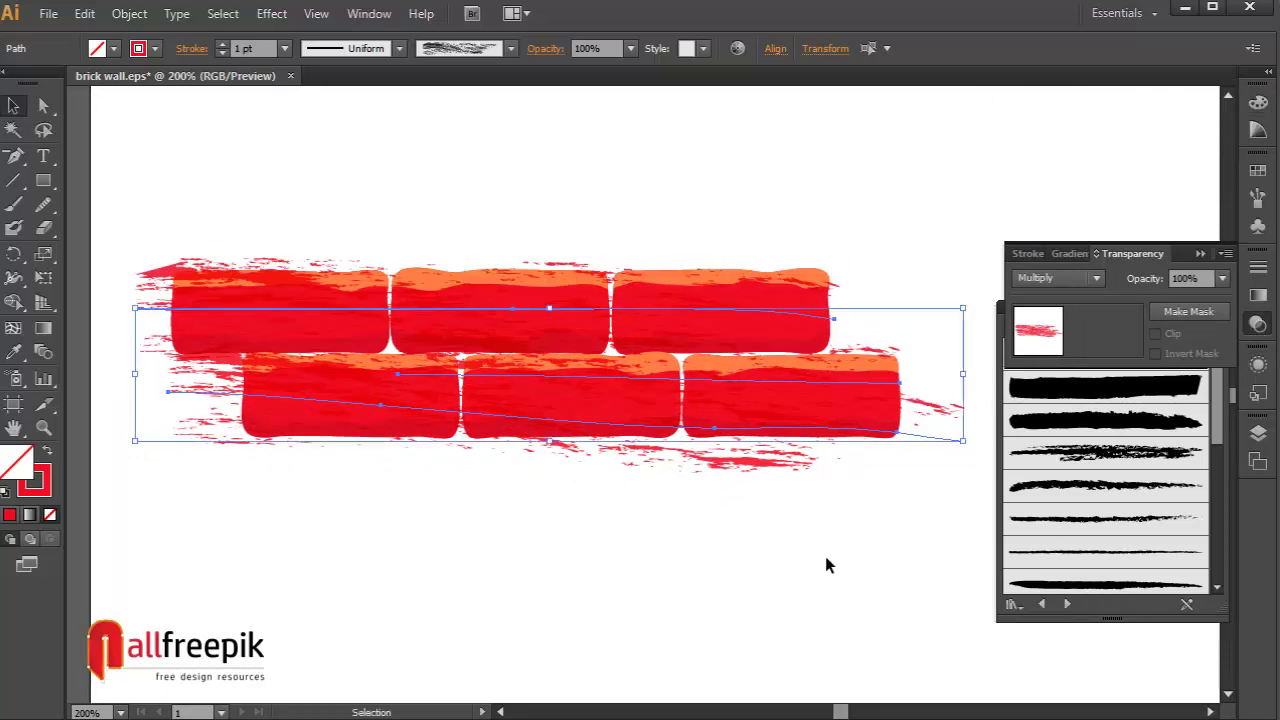
pyautogui.click(826, 563)
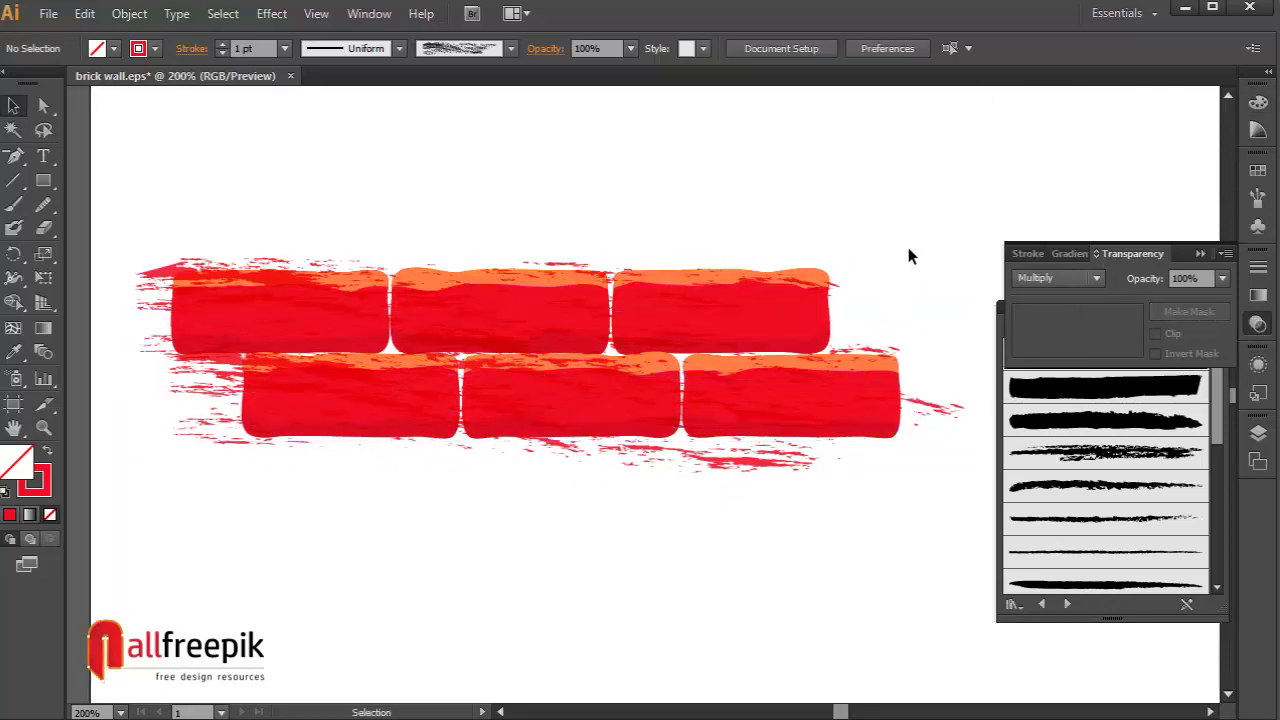
# Inspect the top-right brick, then reselect the top and bottom chalk strokes
pyautogui.click(43, 105)
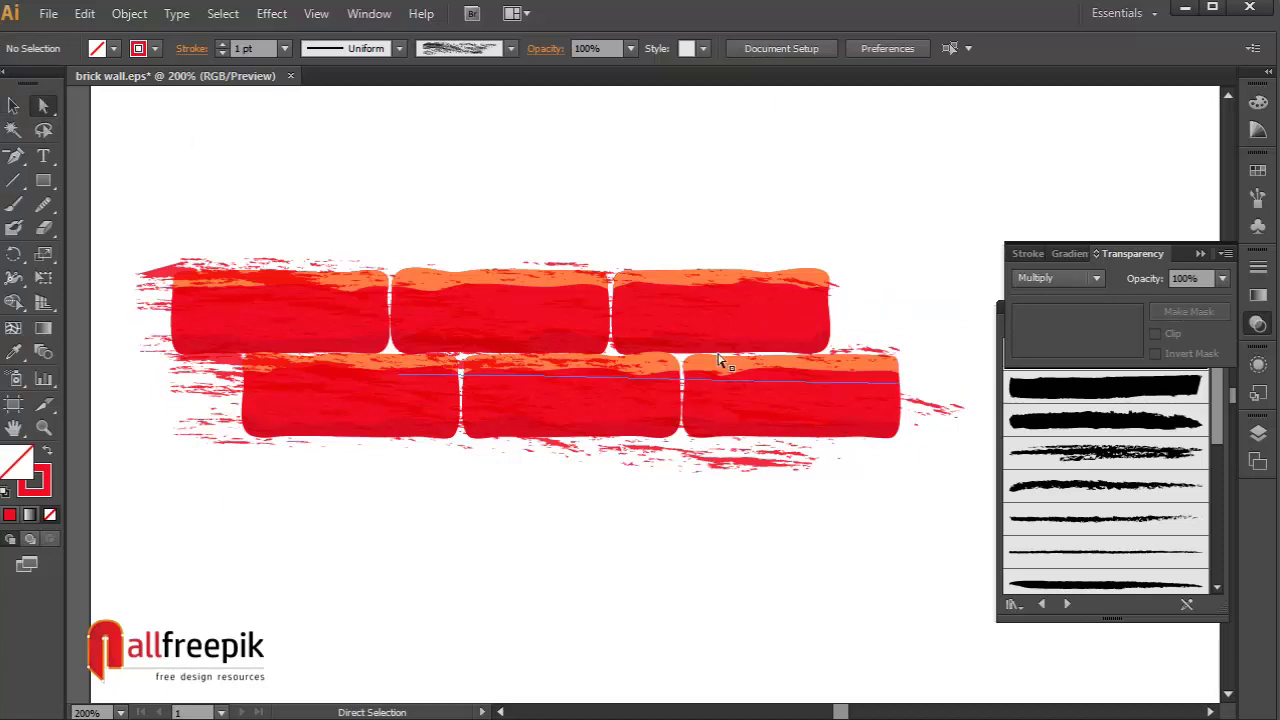
pyautogui.click(827, 313)
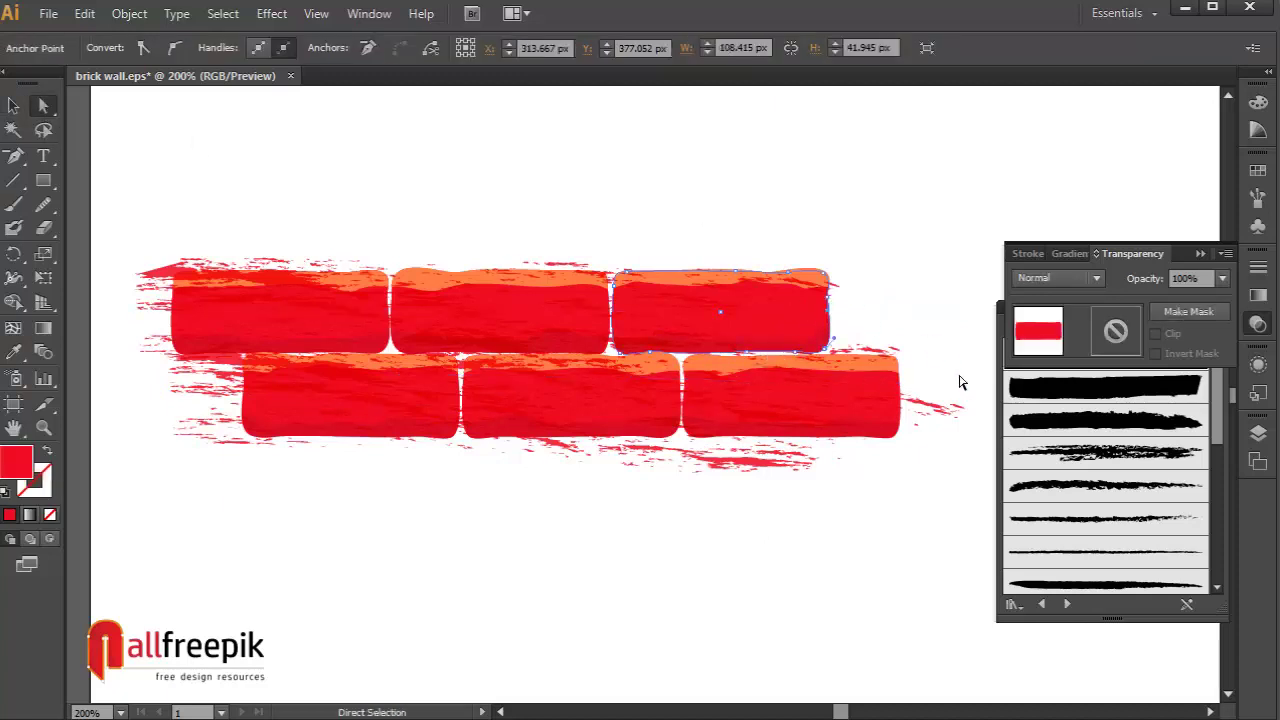
pyautogui.click(13, 105)
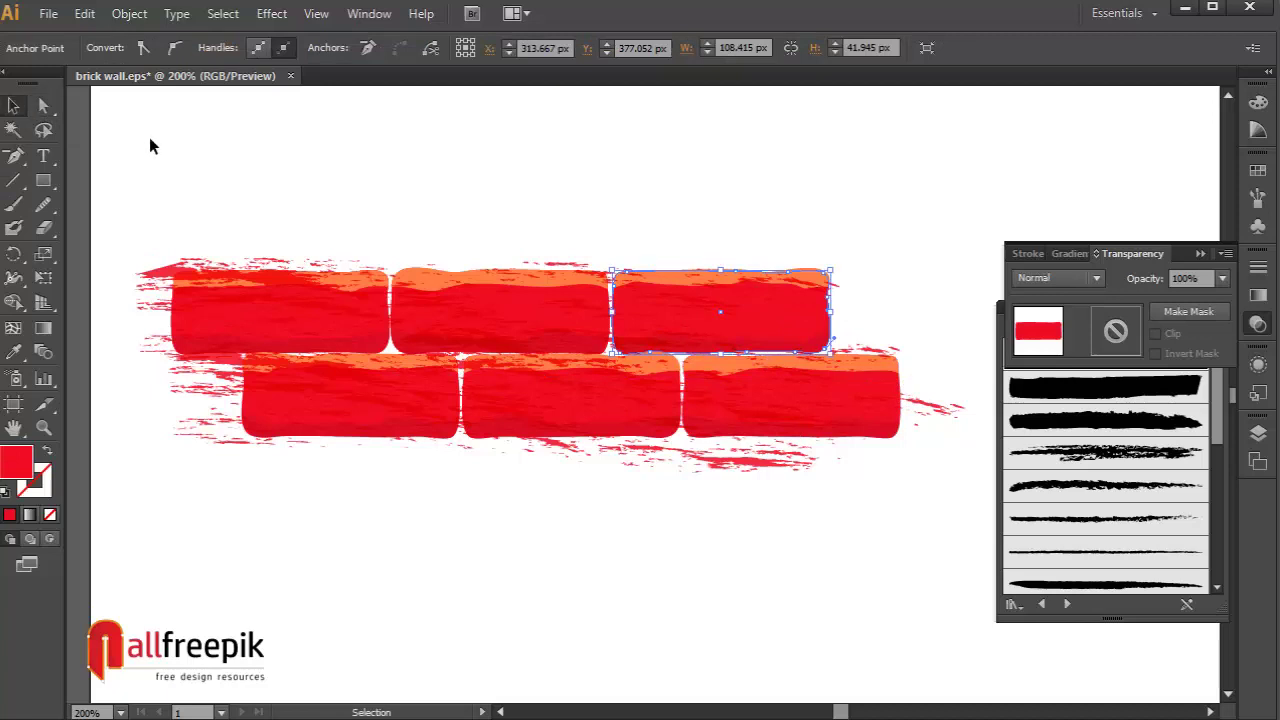
pyautogui.click(149, 137)
pyautogui.click(170, 312)
pyautogui.keyDown('shift'); pyautogui.click(205, 392); pyautogui.keyUp('shift')
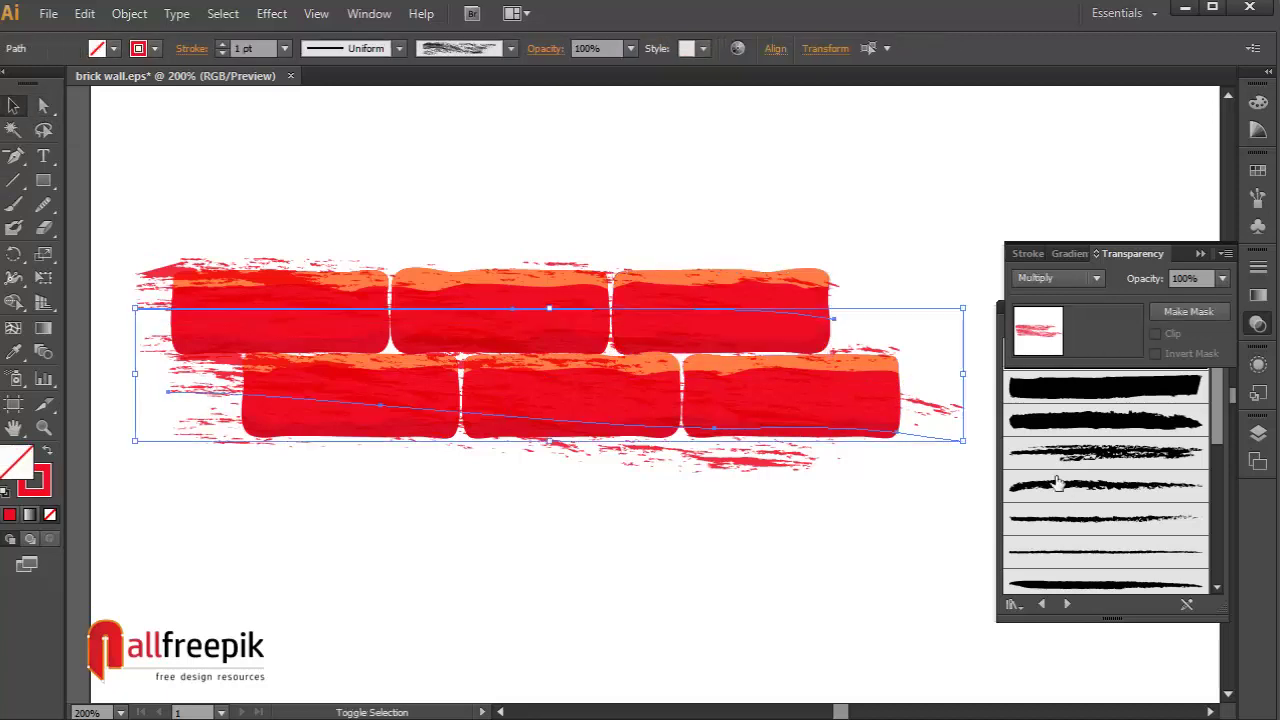
pyautogui.keyDown('shift'); pyautogui.click(793, 385); pyautogui.keyUp('shift')
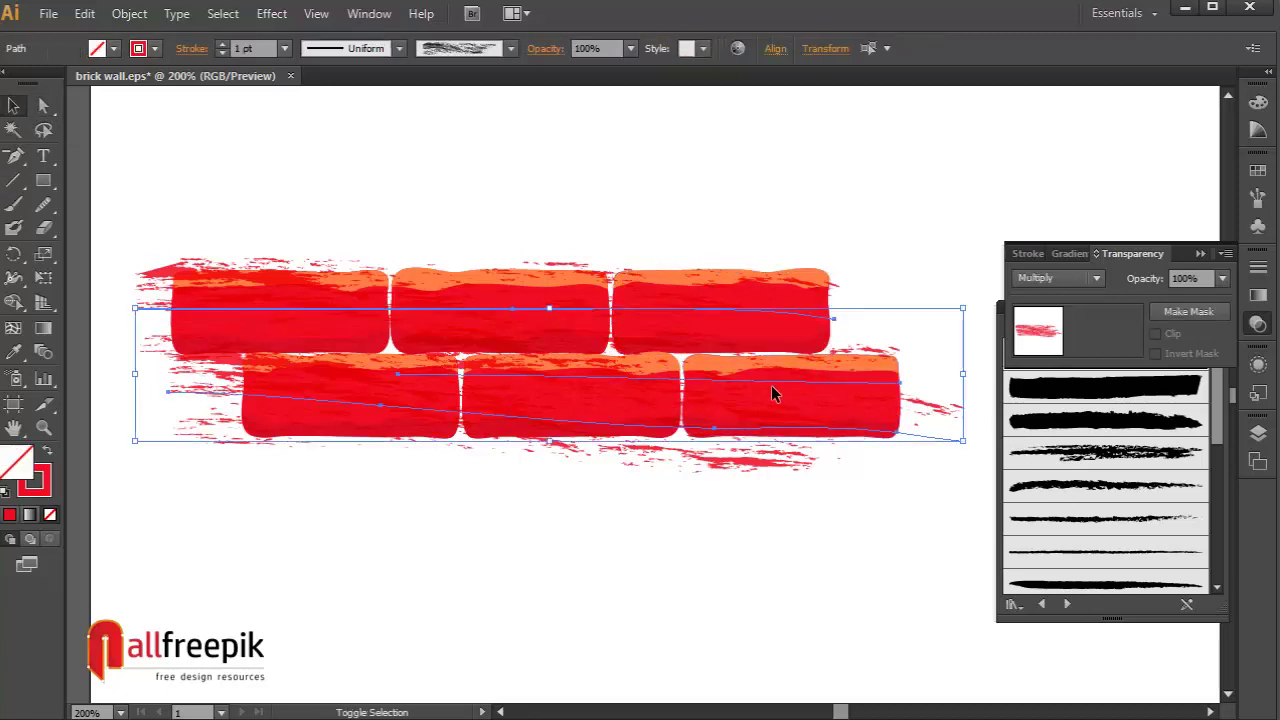
# Move the splatter texture below the bricks and group its paths
pyautogui.moveTo(756, 382); pyautogui.dragTo(756, 571)
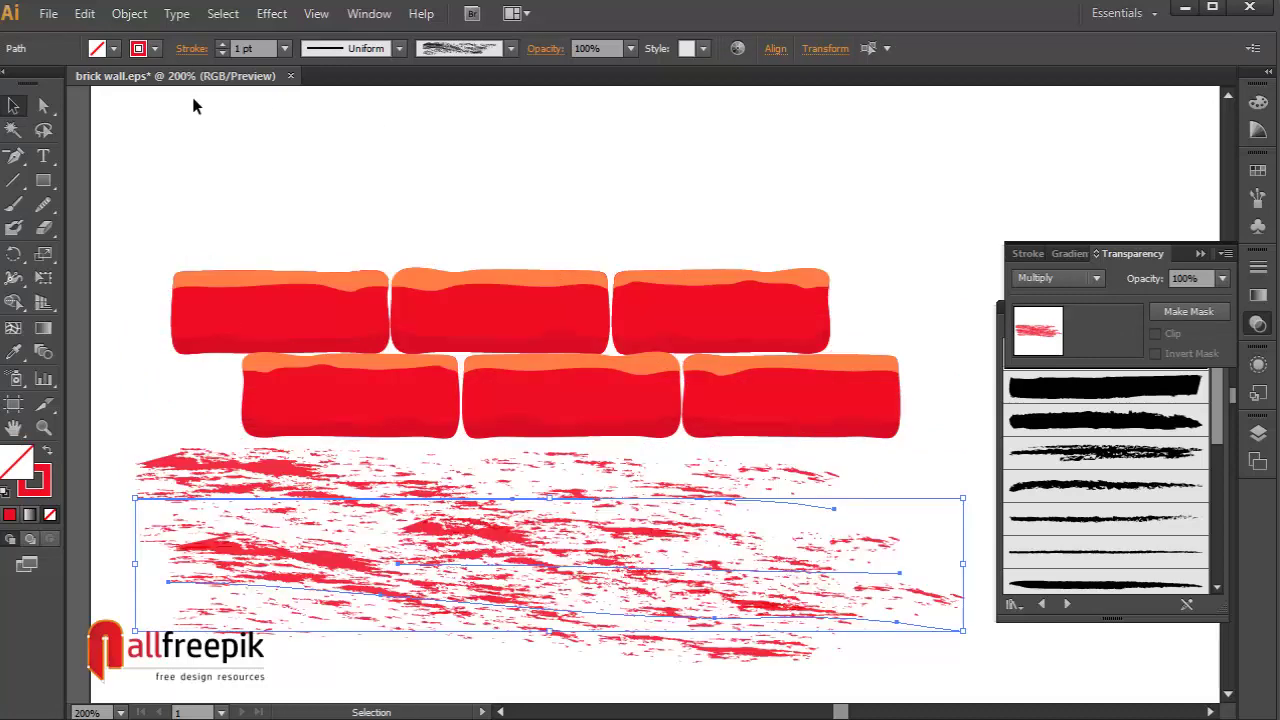
pyautogui.click(129, 13)
pyautogui.click(165, 88)
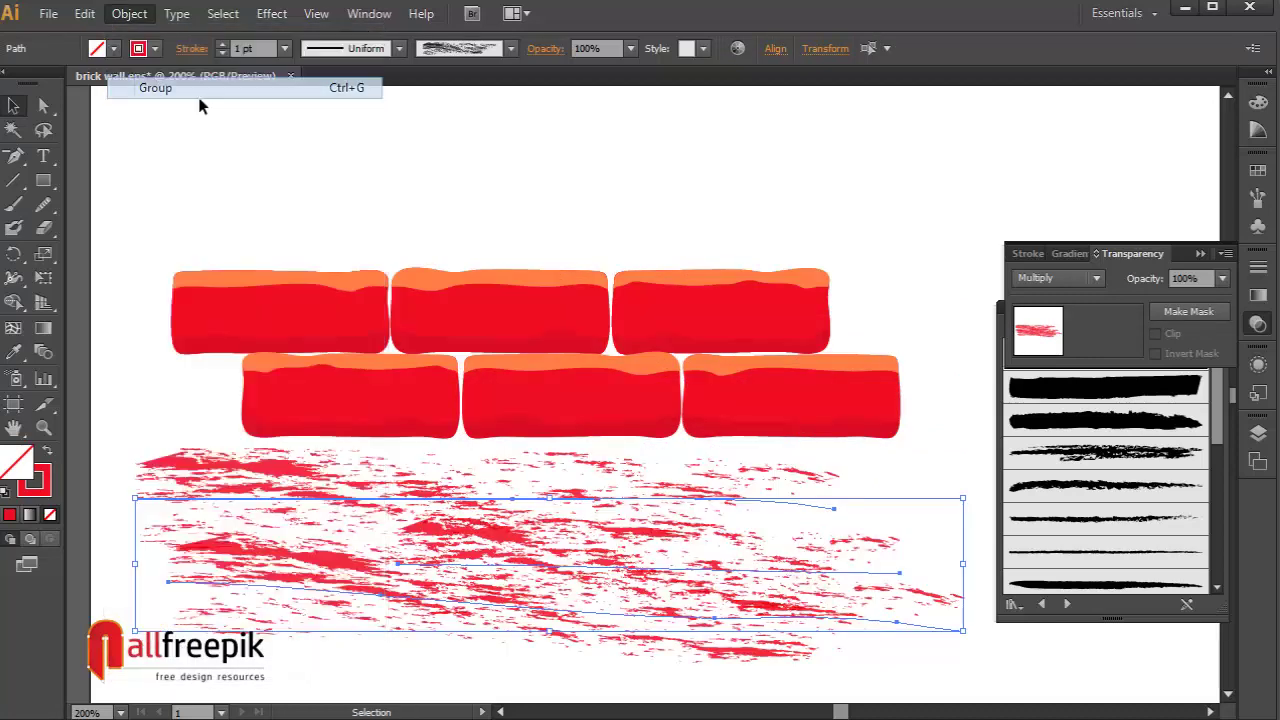
# Select all six bricks and drag a copy straight down onto the texture
pyautogui.click(835, 347)
pyautogui.keyDown('shift'); pyautogui.click(646, 345); pyautogui.keyUp('shift')
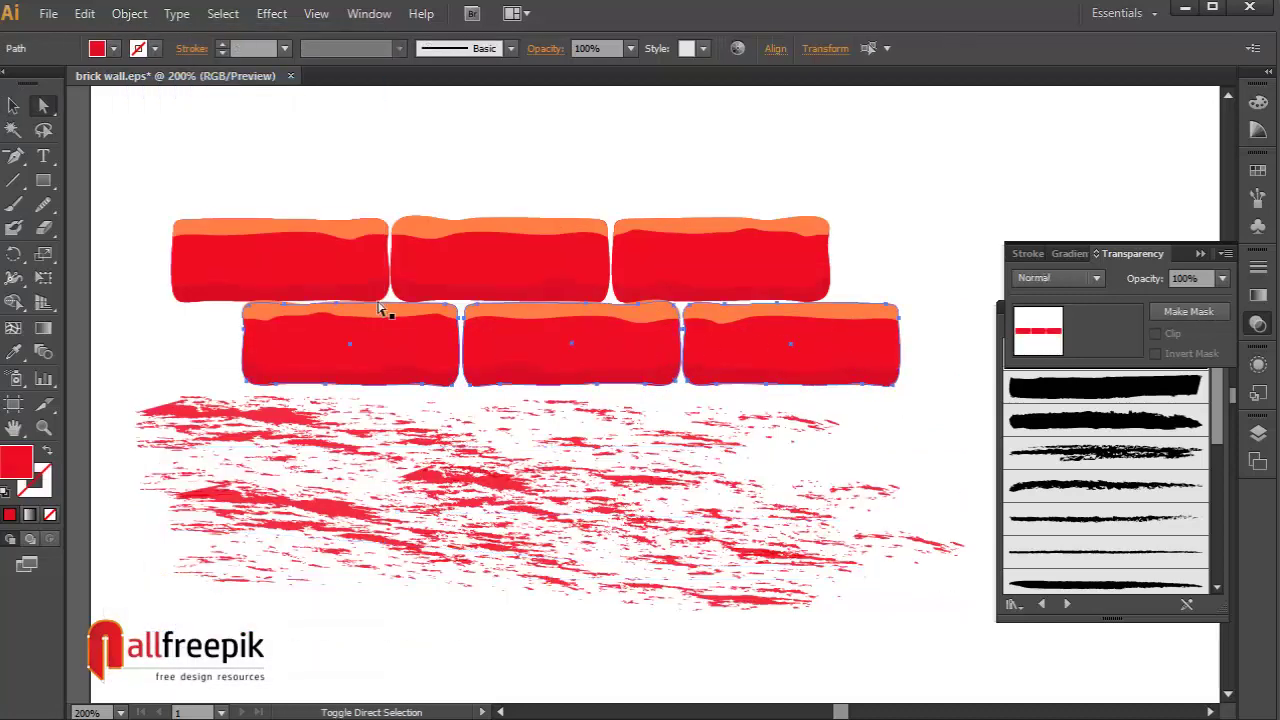
pyautogui.keyDown('shift'); pyautogui.click(343, 275); pyautogui.keyUp('shift')
pyautogui.keyDown('shift'); pyautogui.click(432, 265); pyautogui.keyUp('shift')
pyautogui.keyDown('shift'); pyautogui.click(745, 282); pyautogui.keyUp('shift')
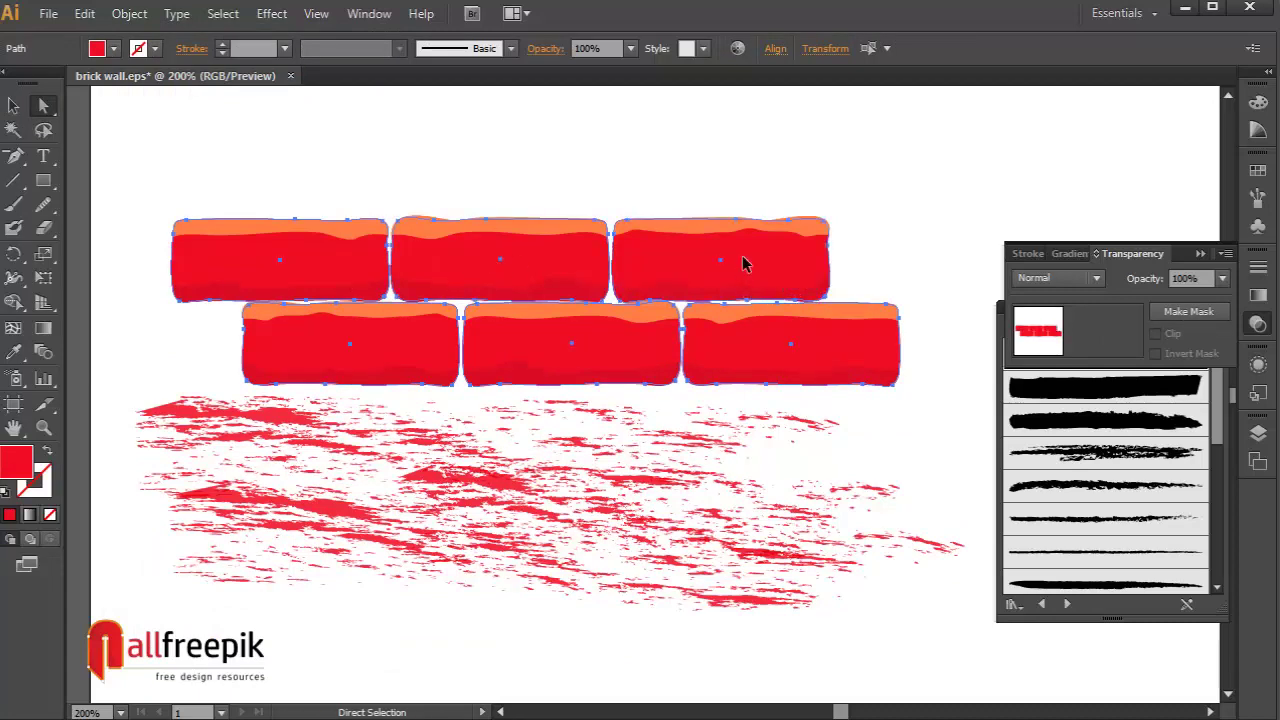
pyautogui.moveTo(743, 258); pyautogui.dragTo(749, 460)
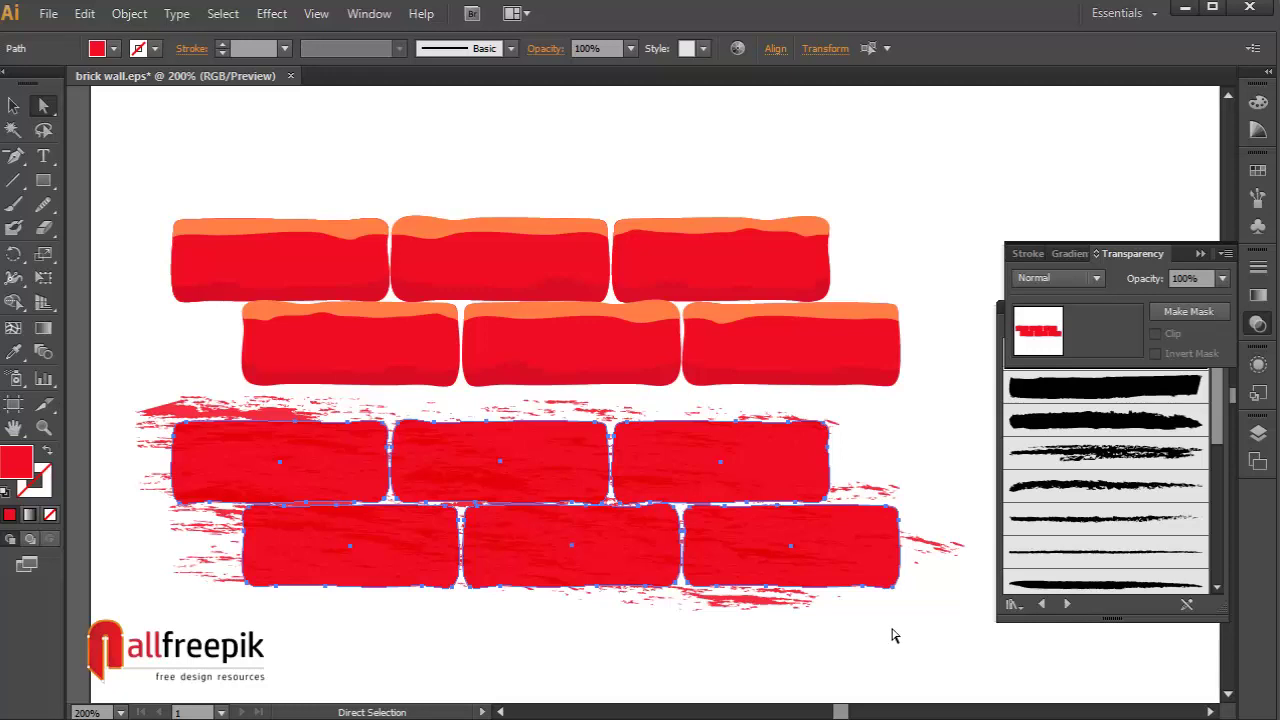
# Ungroup the copied brick group
pyautogui.click(893, 635)
pyautogui.click(13, 105)
pyautogui.click(295, 466)
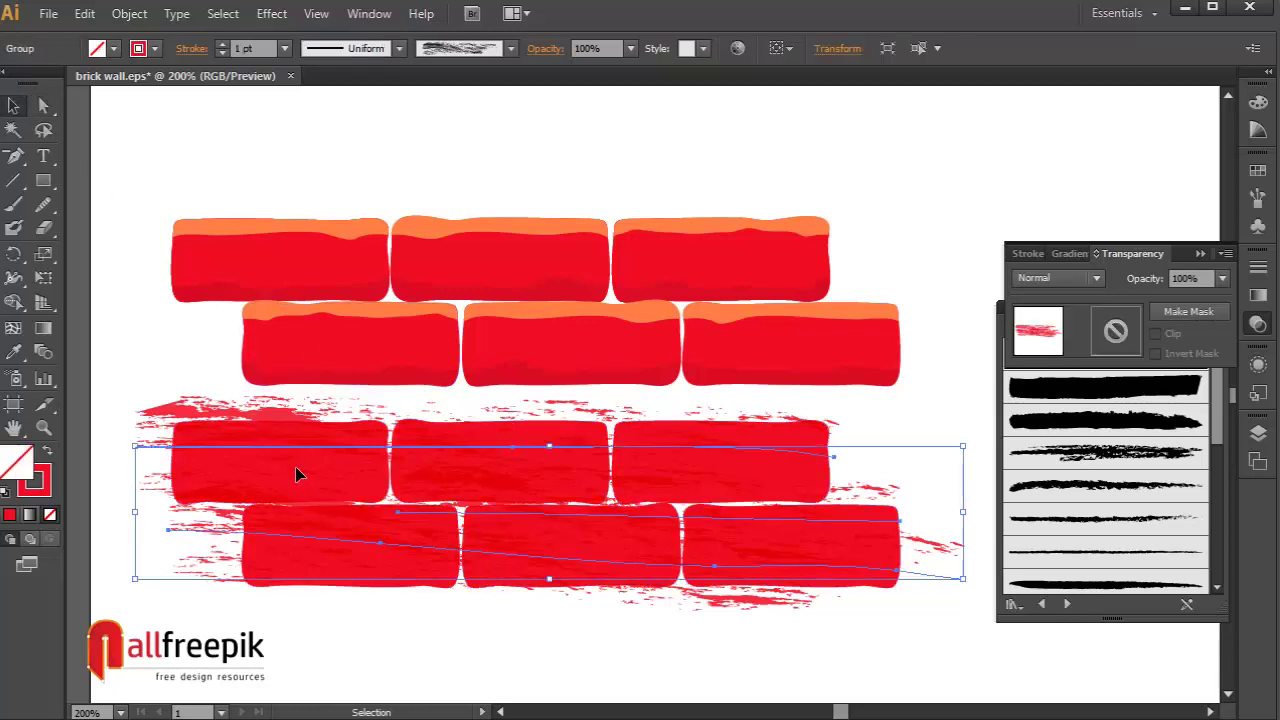
pyautogui.click(249, 420)
pyautogui.rightClick(815, 430)
pyautogui.click(916, 548)
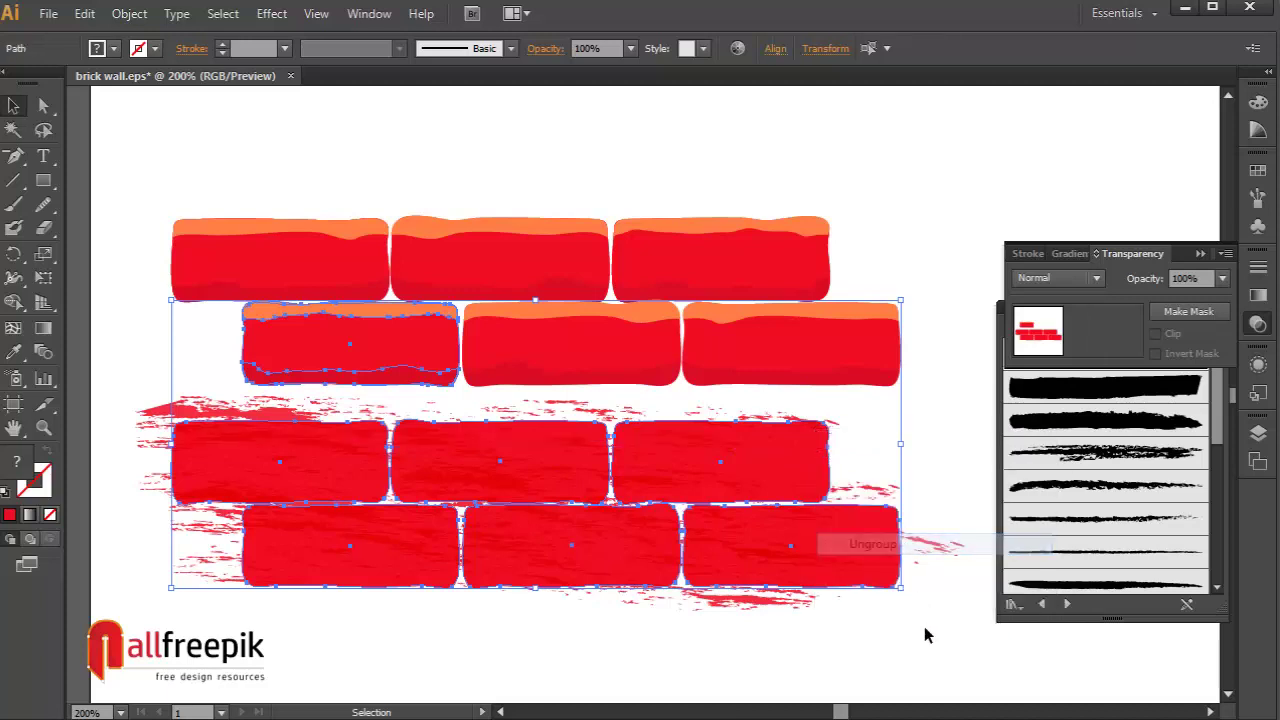
# Nudge the splatter texture right and send it to the back behind the bricks
pyautogui.click(493, 447)
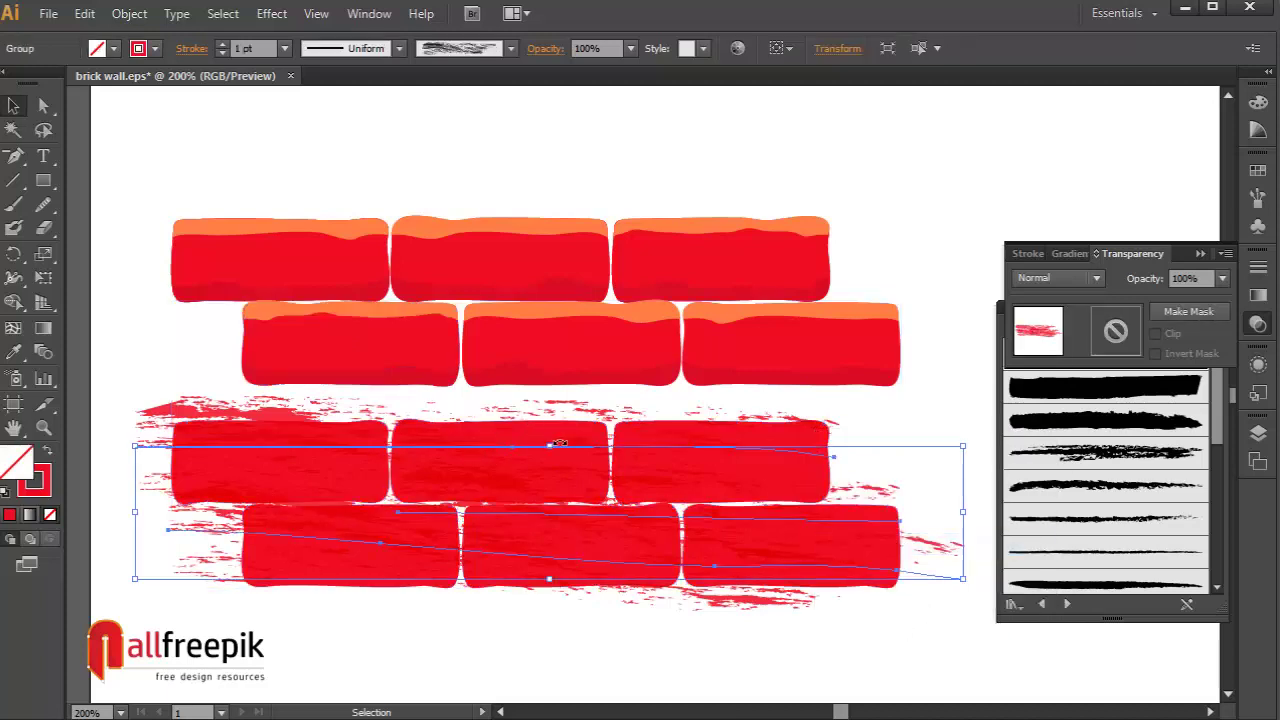
pyautogui.moveTo(581, 457); pyautogui.dragTo(609, 457)
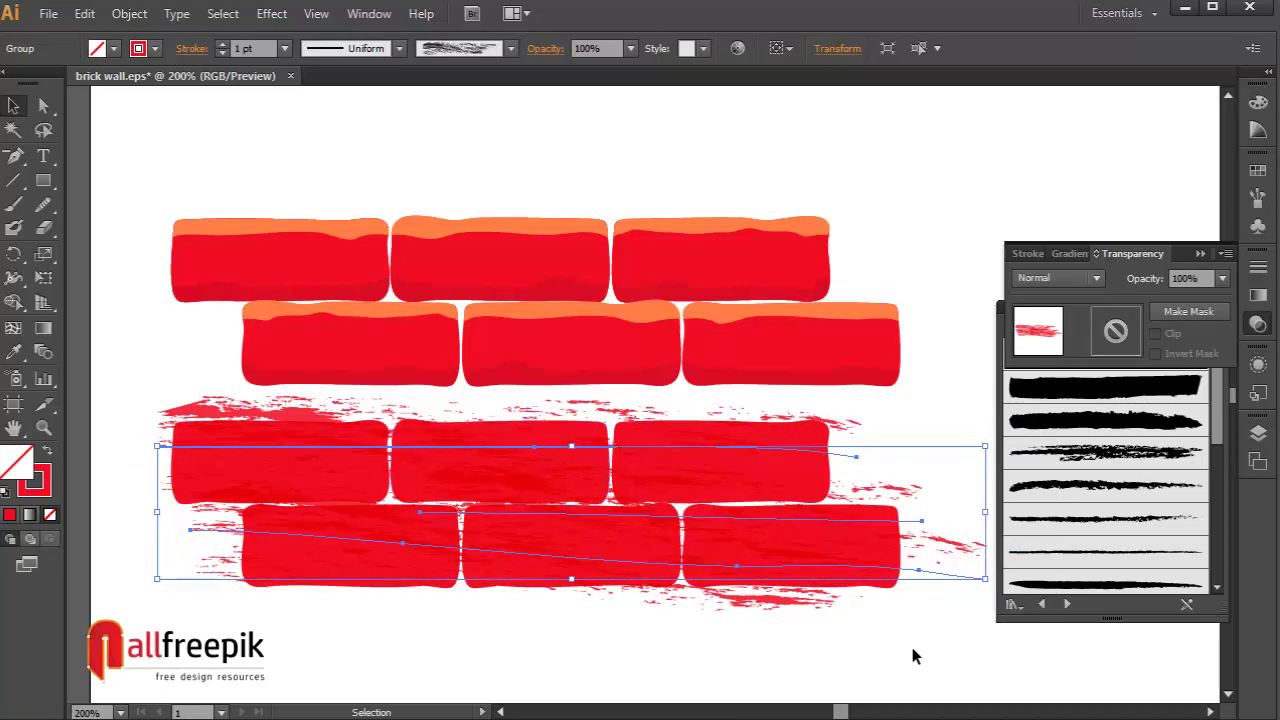
pyautogui.hotkey('ctrl', 'shift', '[')
pyautogui.click(880, 575)
pyautogui.click(954, 550)
pyautogui.rightClick(955, 545)
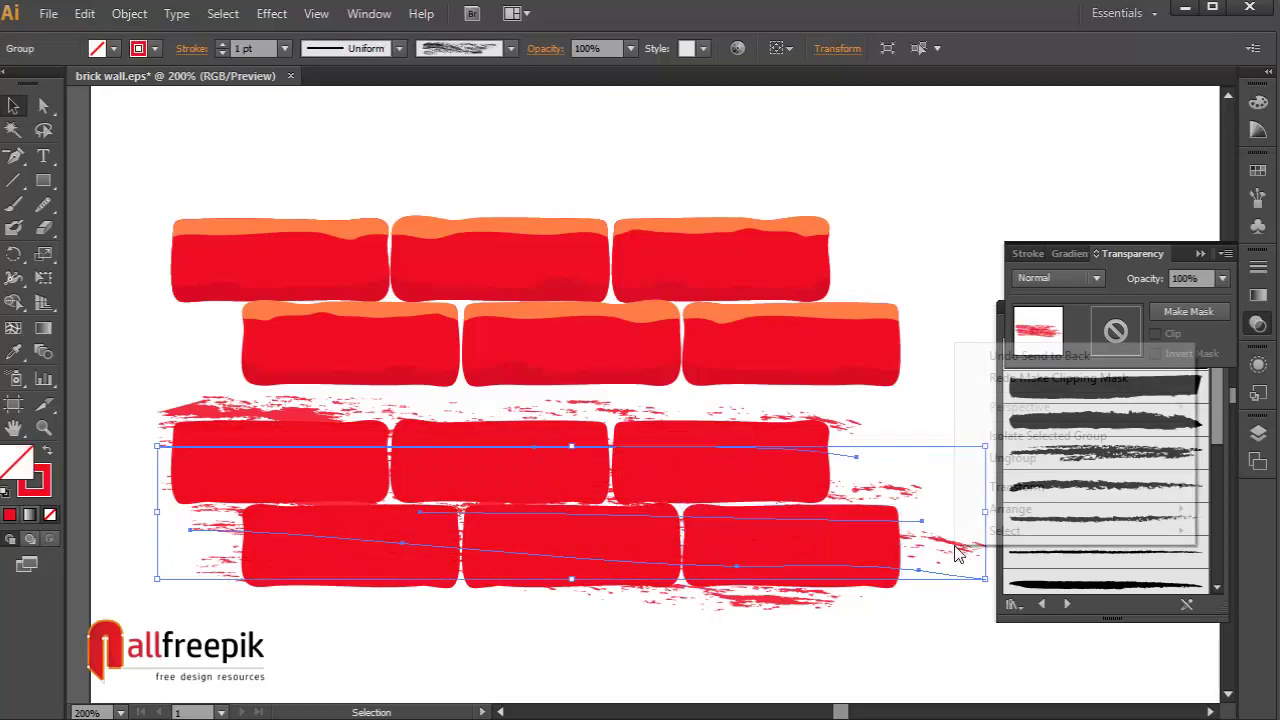
# Expand the chalk splatter's appearance into plain shapes and ungroup the pieces
pyautogui.click(1012, 457)
pyautogui.click(129, 13)
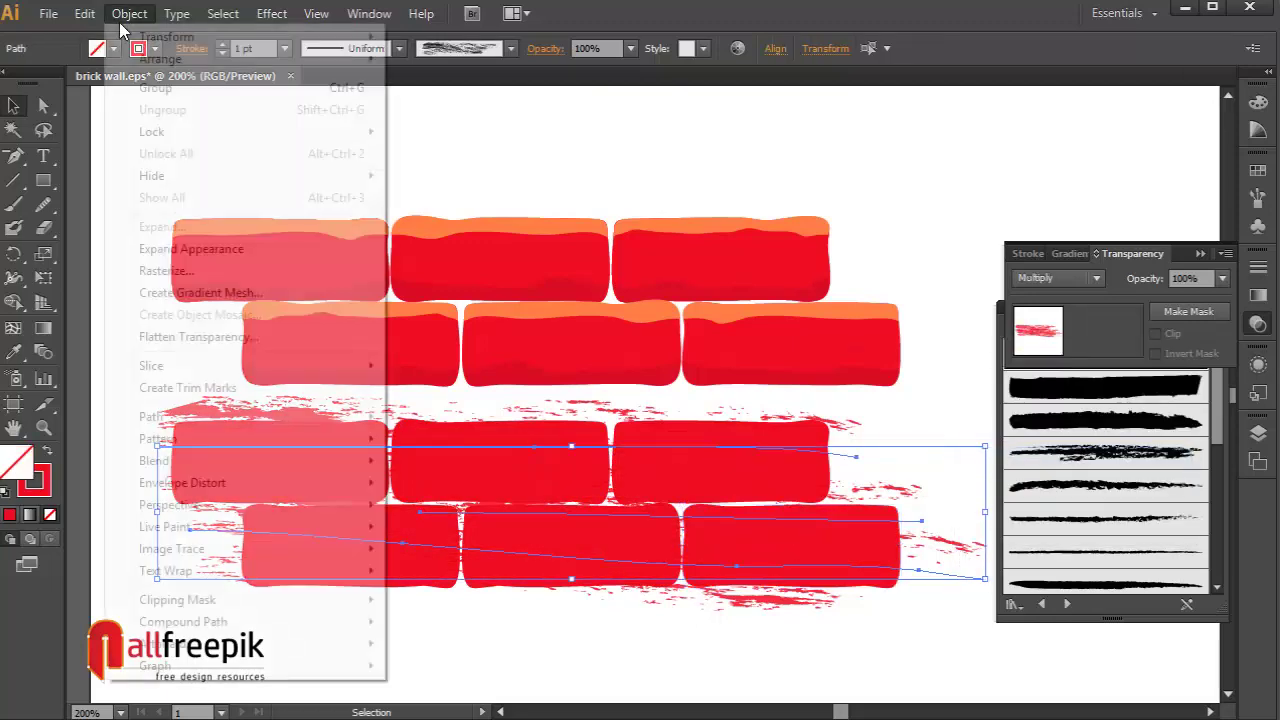
pyautogui.click(197, 250)
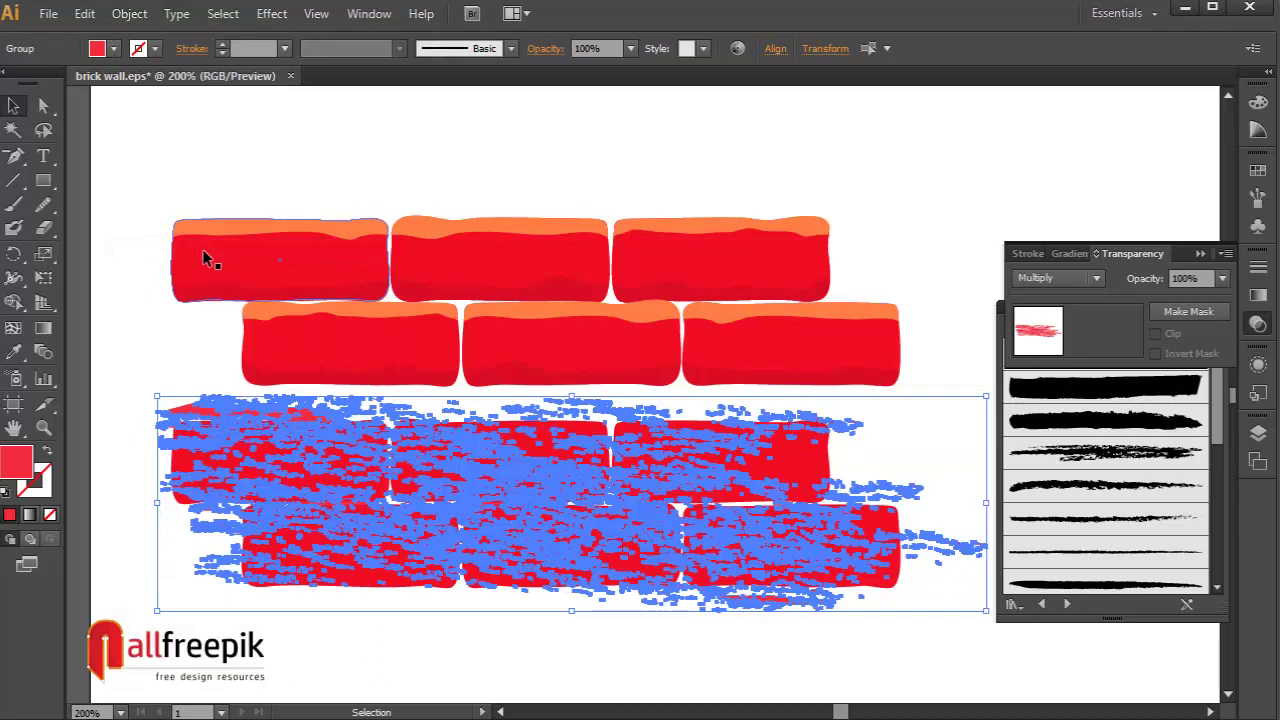
pyautogui.rightClick(593, 497)
pyautogui.click(662, 614)
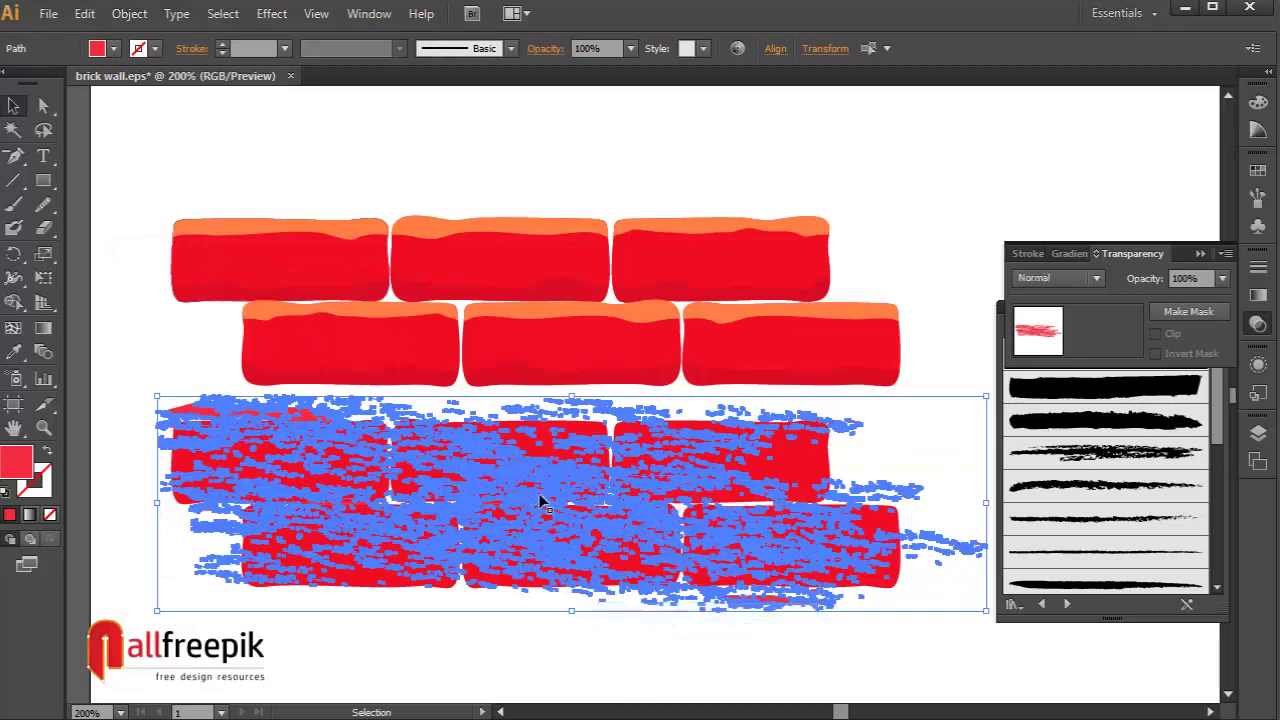
pyautogui.rightClick(541, 500)
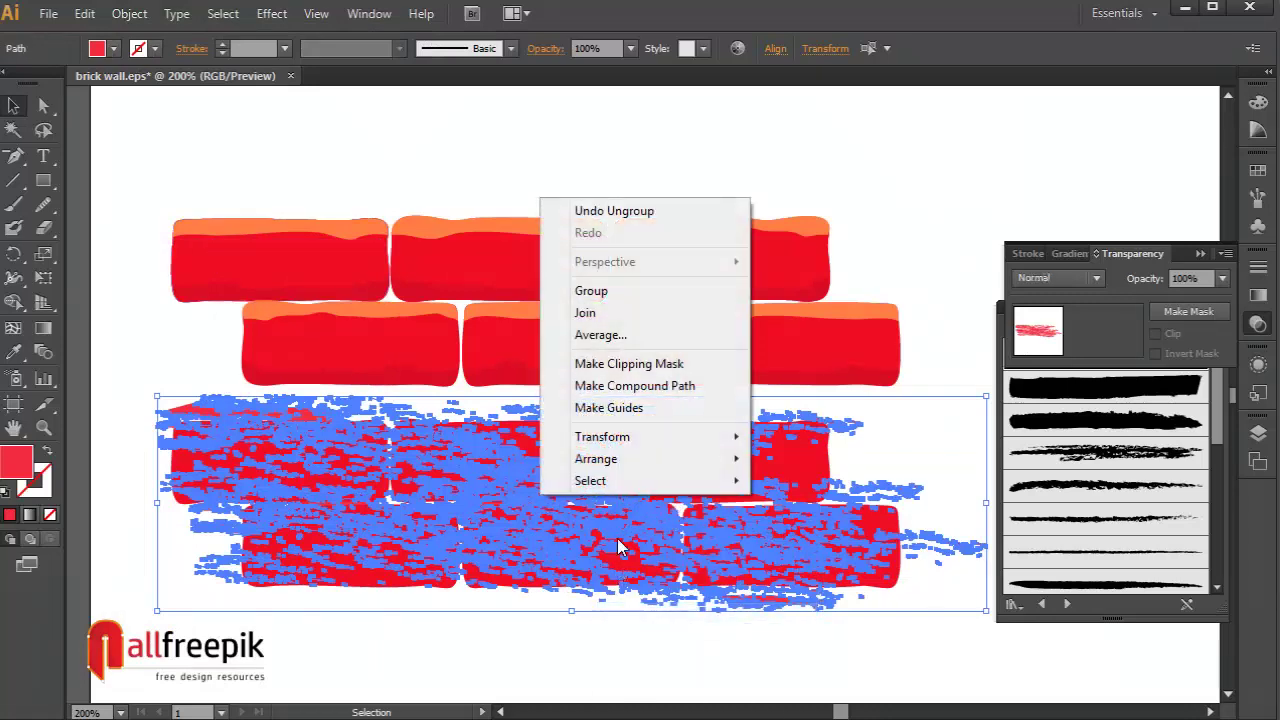
pyautogui.click(861, 642)
# Clip the overlapping splatter to the bottom-right brick with Make Clipping Mask
pyautogui.click(855, 525)
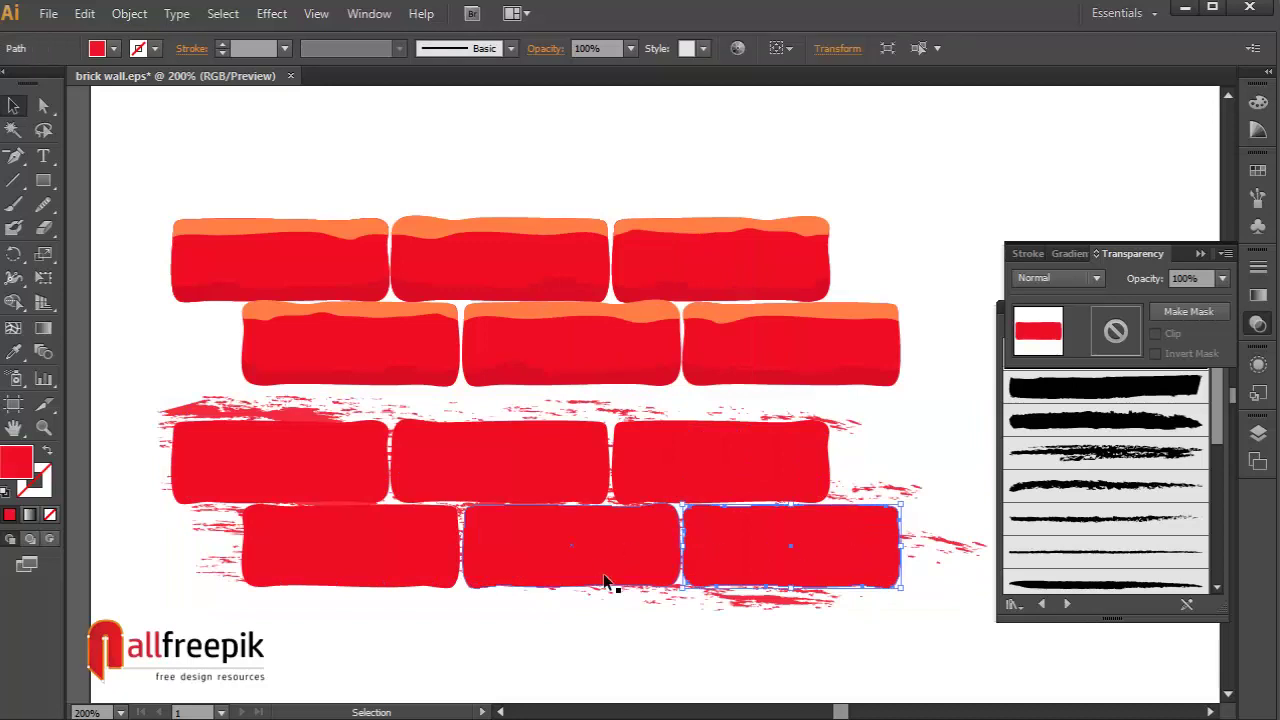
pyautogui.click(937, 543)
pyautogui.click(897, 617)
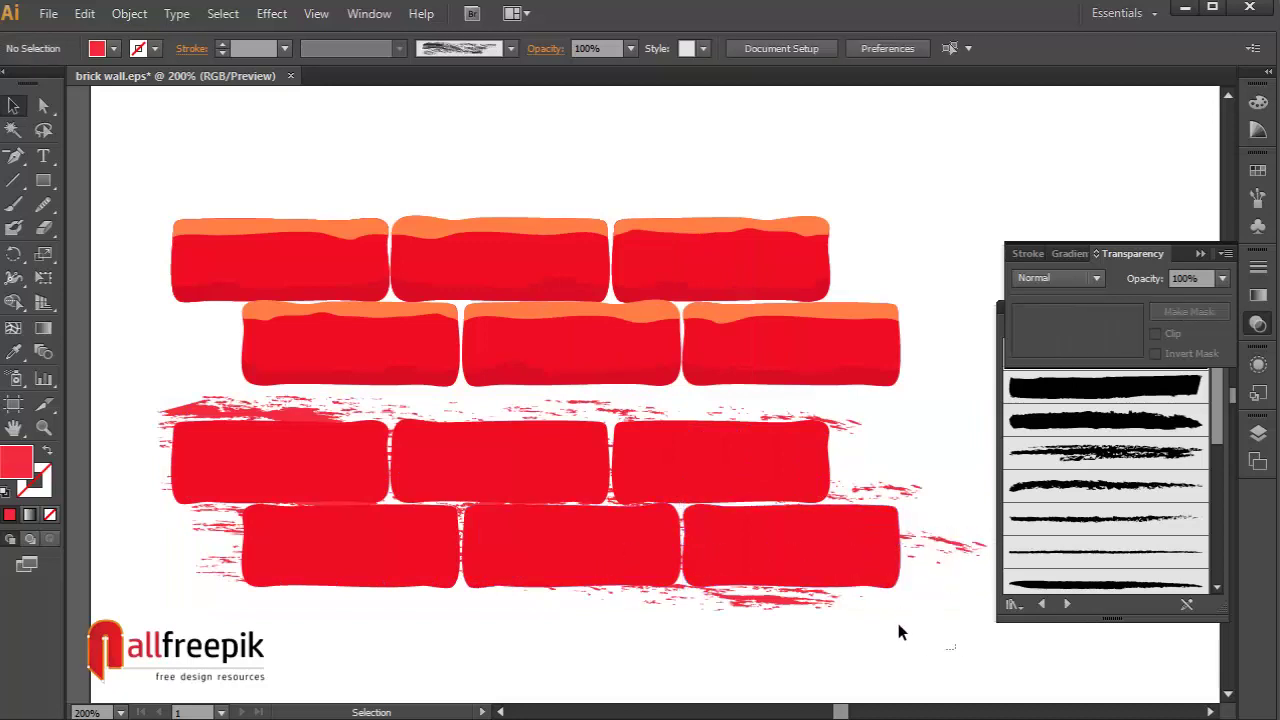
pyautogui.moveTo(693, 521); pyautogui.dragTo(686, 514)
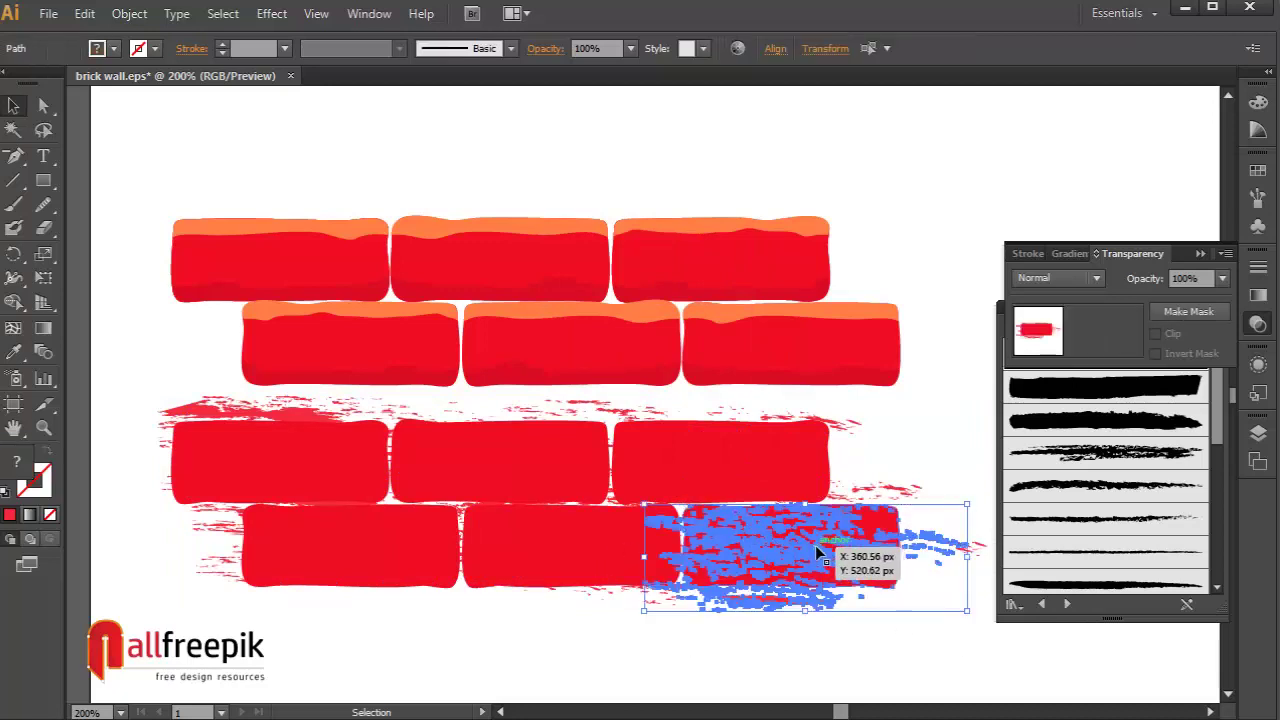
pyautogui.rightClick(820, 553)
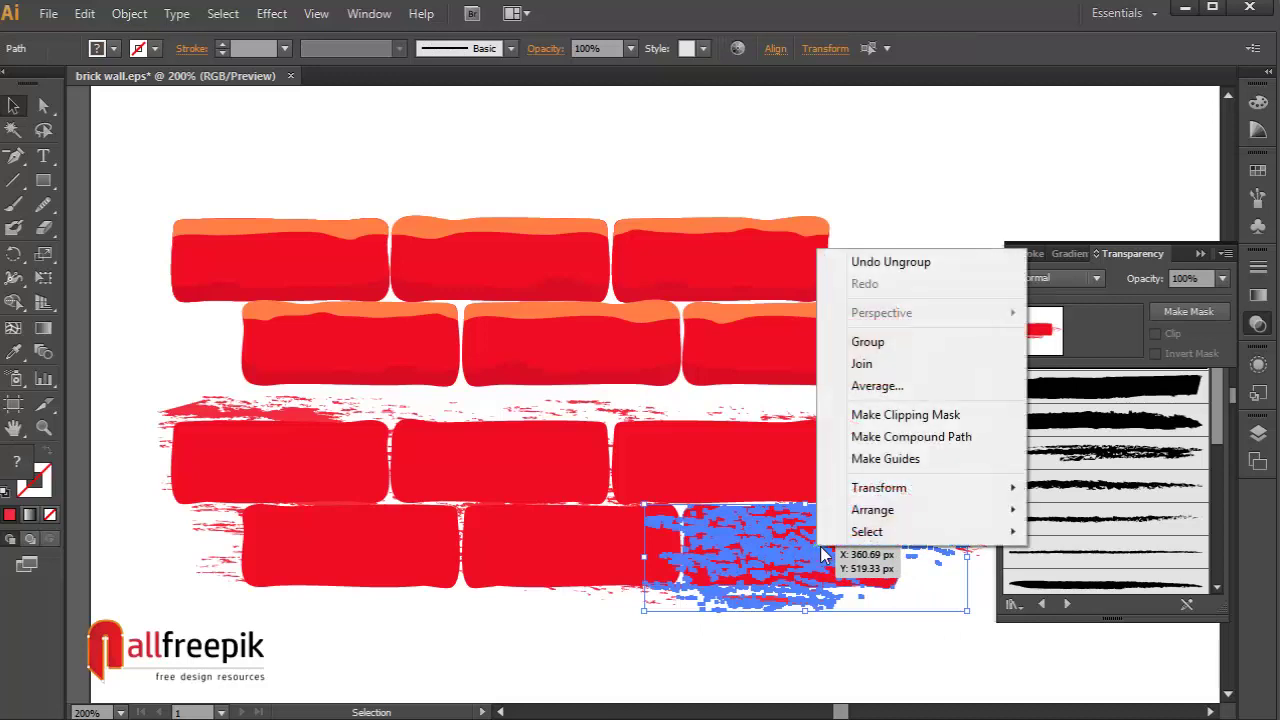
pyautogui.click(898, 600)
pyautogui.click(945, 545)
pyautogui.click(903, 625)
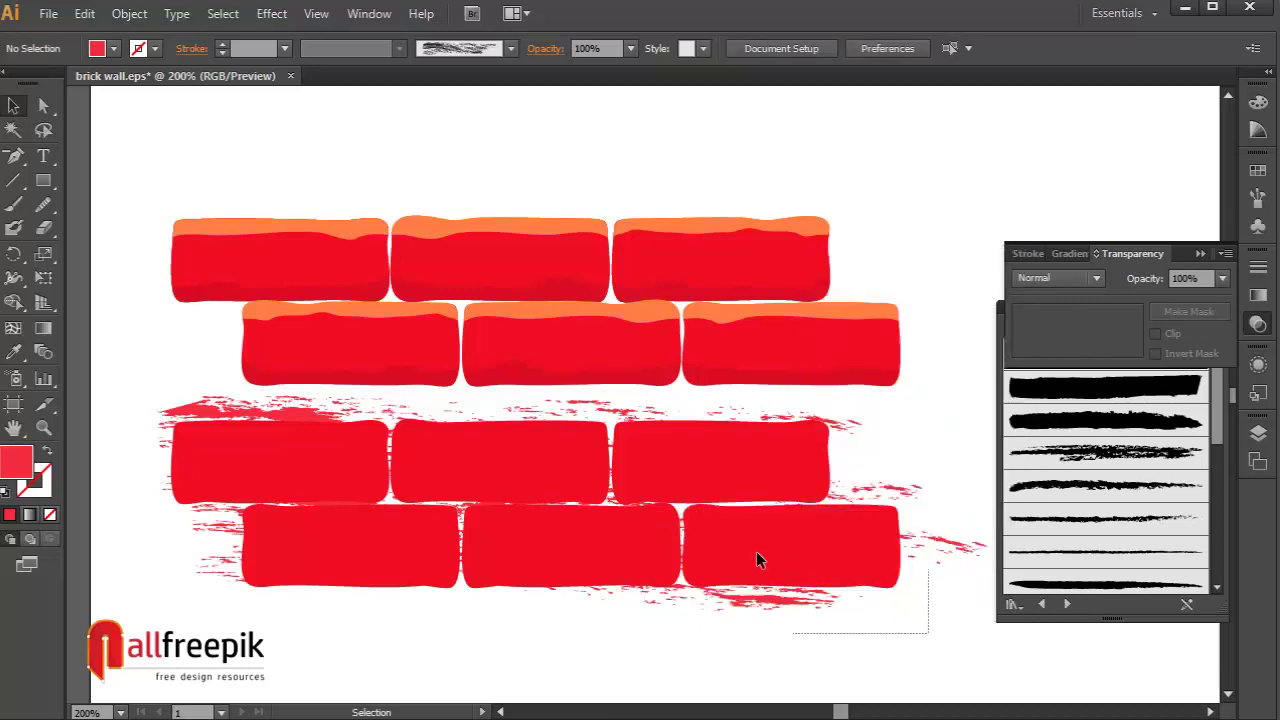
pyautogui.moveTo(756, 560)
pyautogui.mouseDown()
pyautogui.moveTo(684, 512)
pyautogui.moveTo(722, 530)
pyautogui.mouseUp()
pyautogui.rightClick(818, 543)
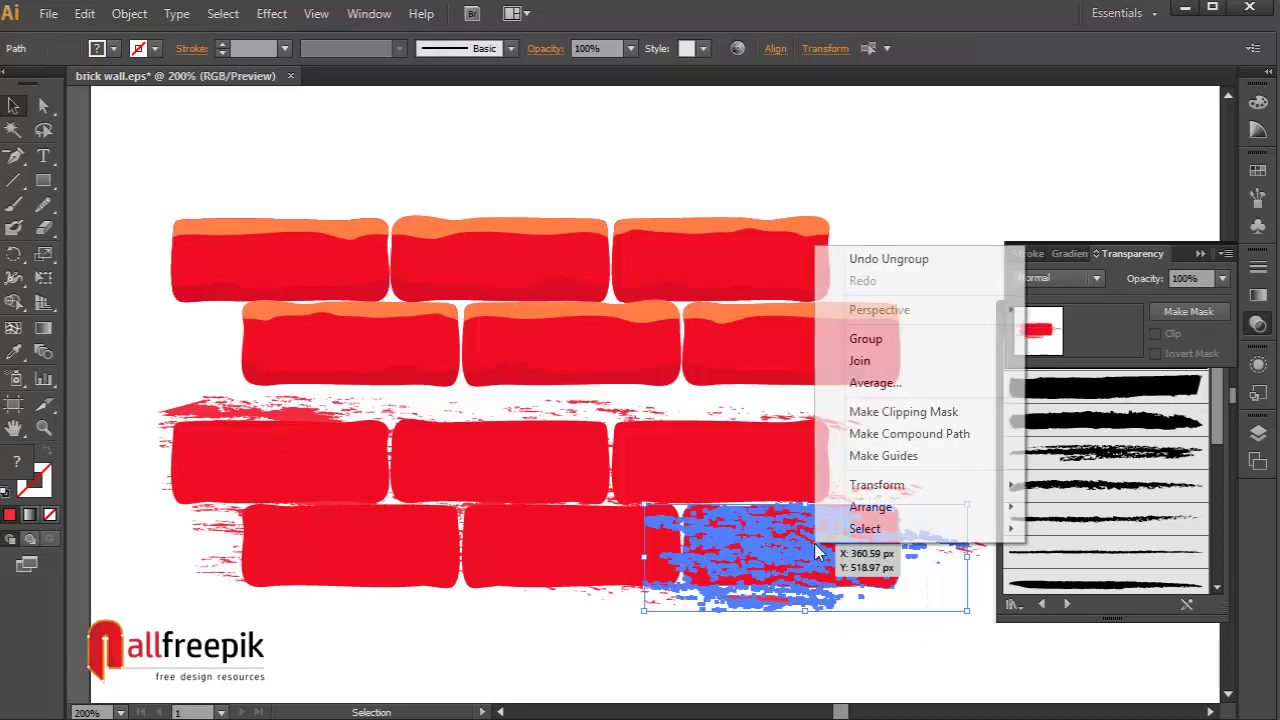
pyautogui.click(907, 416)
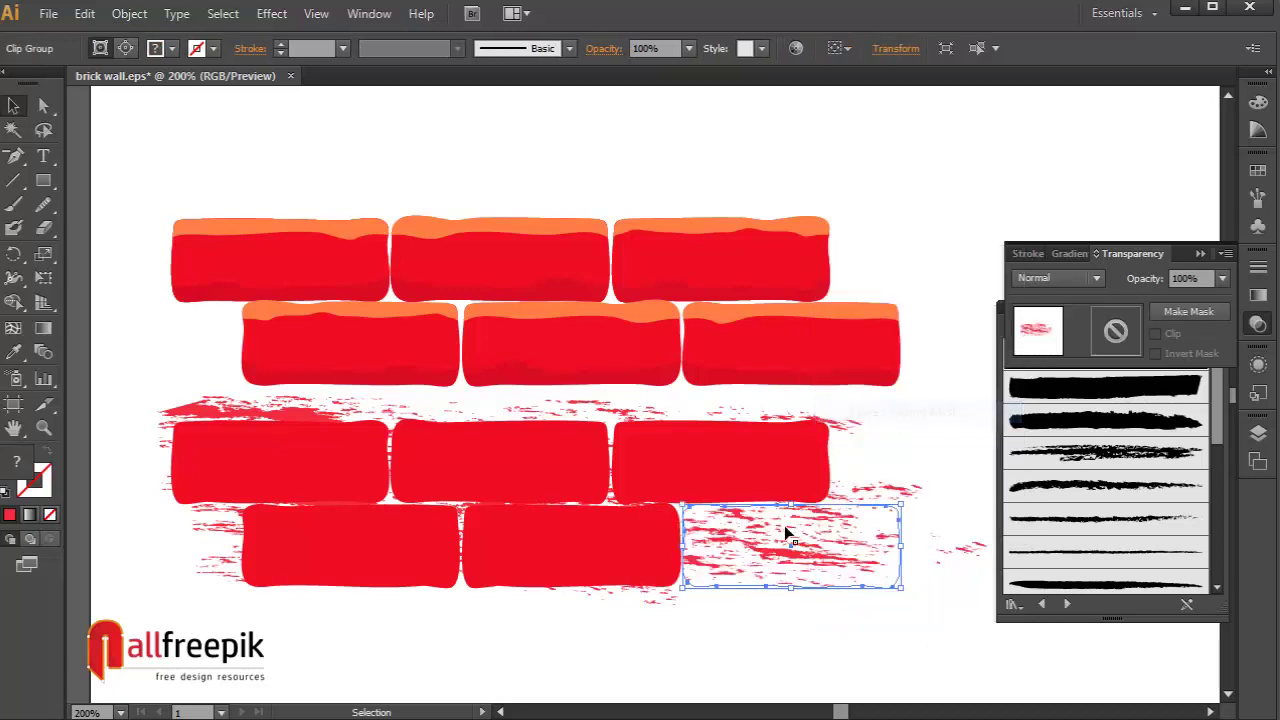
pyautogui.click(695, 647)
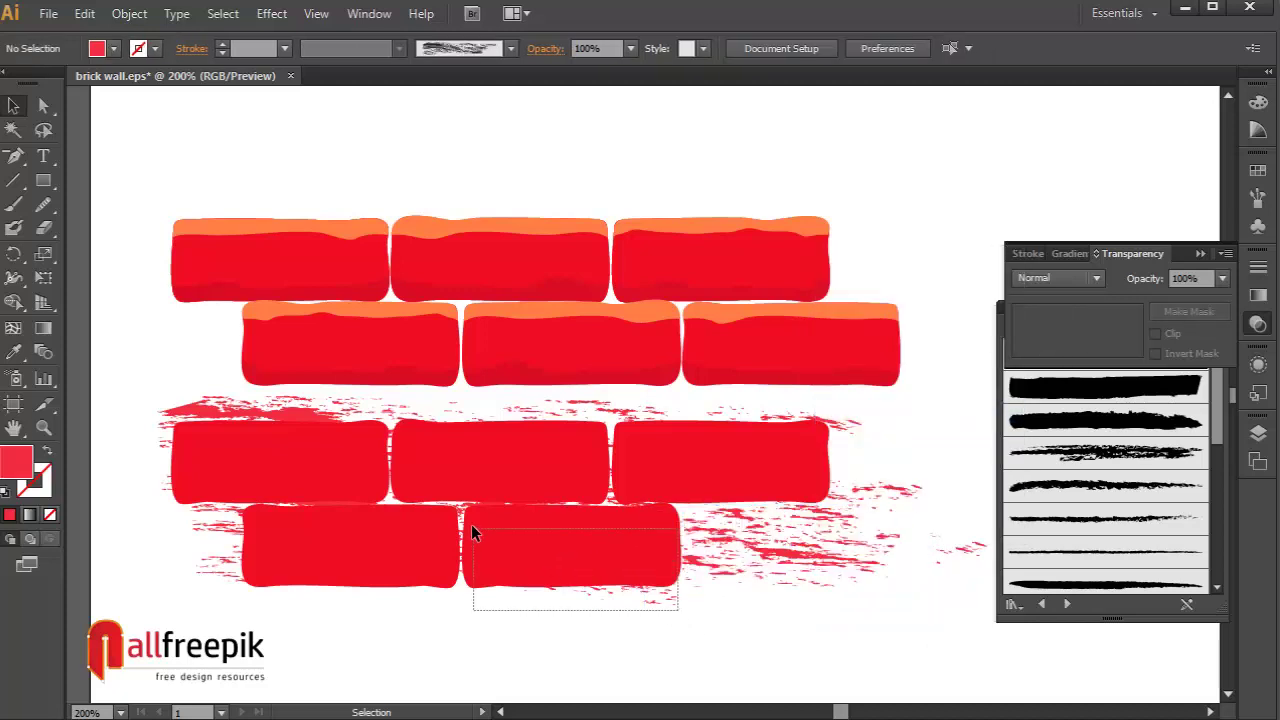
# Clip splatter pieces to the bottom-middle and bottom-left brick copies
pyautogui.moveTo(463, 511)
pyautogui.mouseDown()
pyautogui.moveTo(480, 566)
pyautogui.moveTo(566, 566)
pyautogui.mouseUp()
pyautogui.rightClick(549, 545)
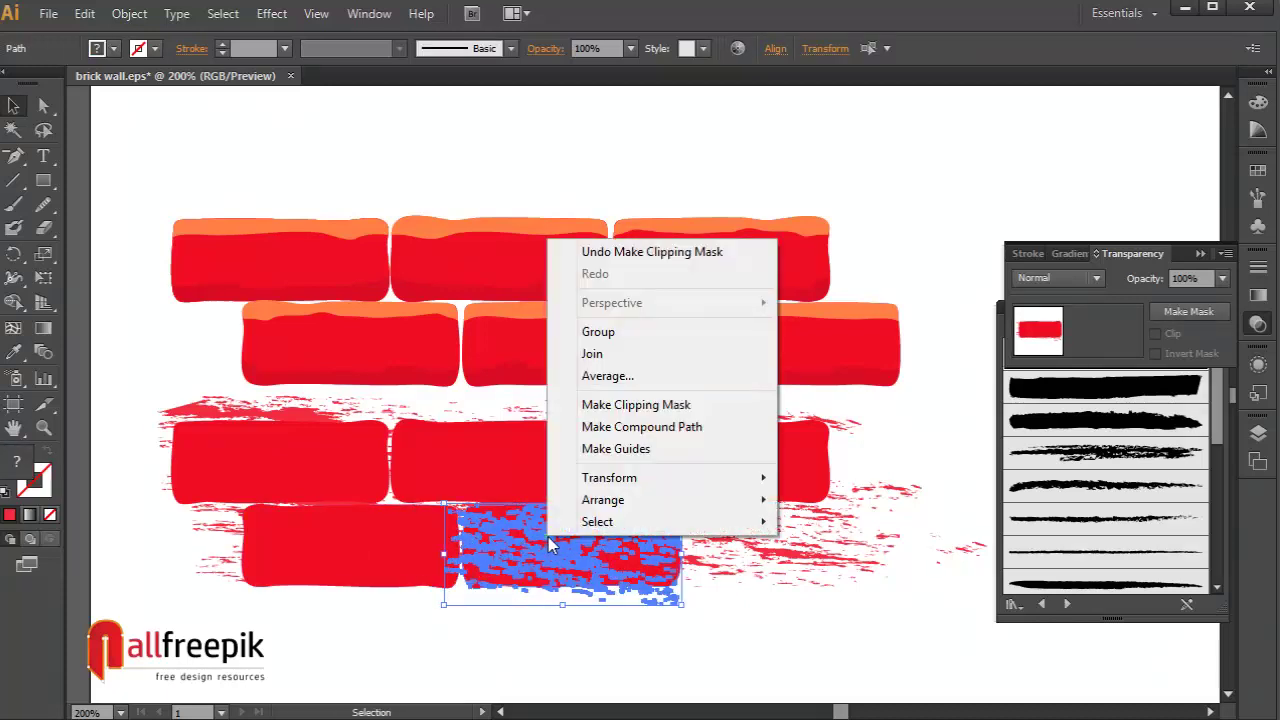
pyautogui.click(636, 404)
pyautogui.click(451, 603)
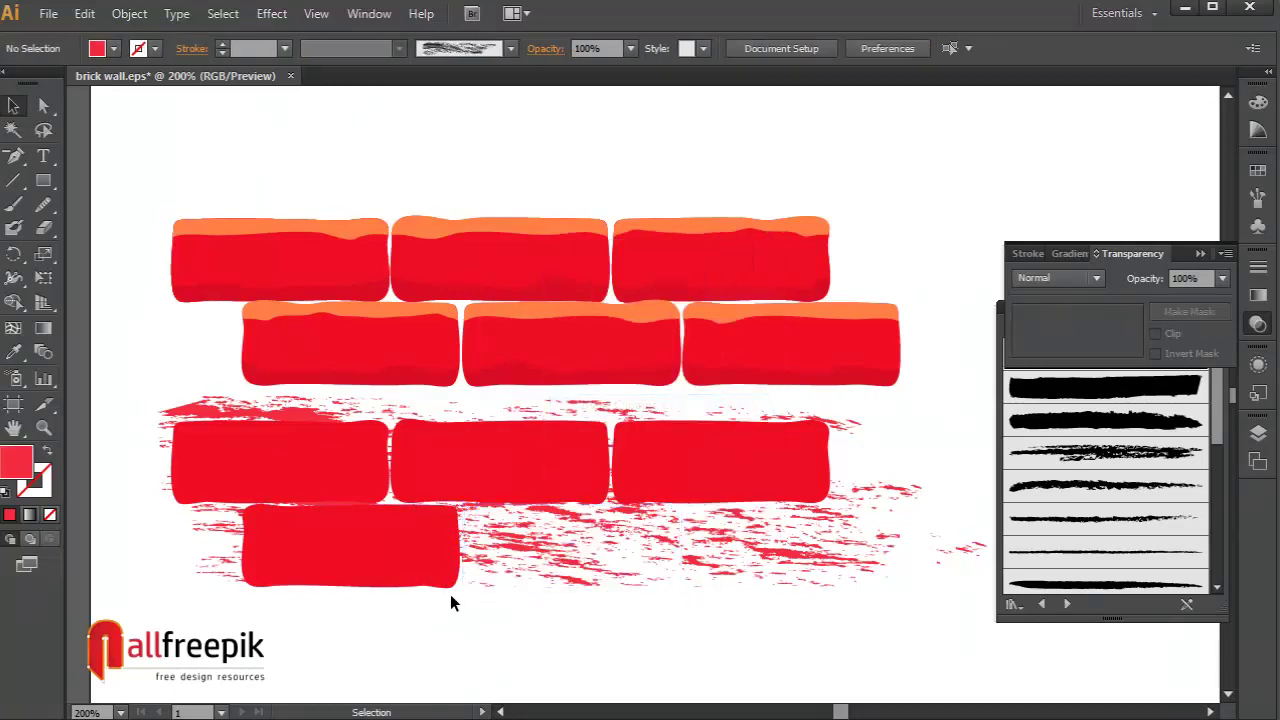
pyautogui.moveTo(448, 603)
pyautogui.mouseDown()
pyautogui.moveTo(228, 517)
pyautogui.moveTo(241, 514)
pyautogui.mouseUp()
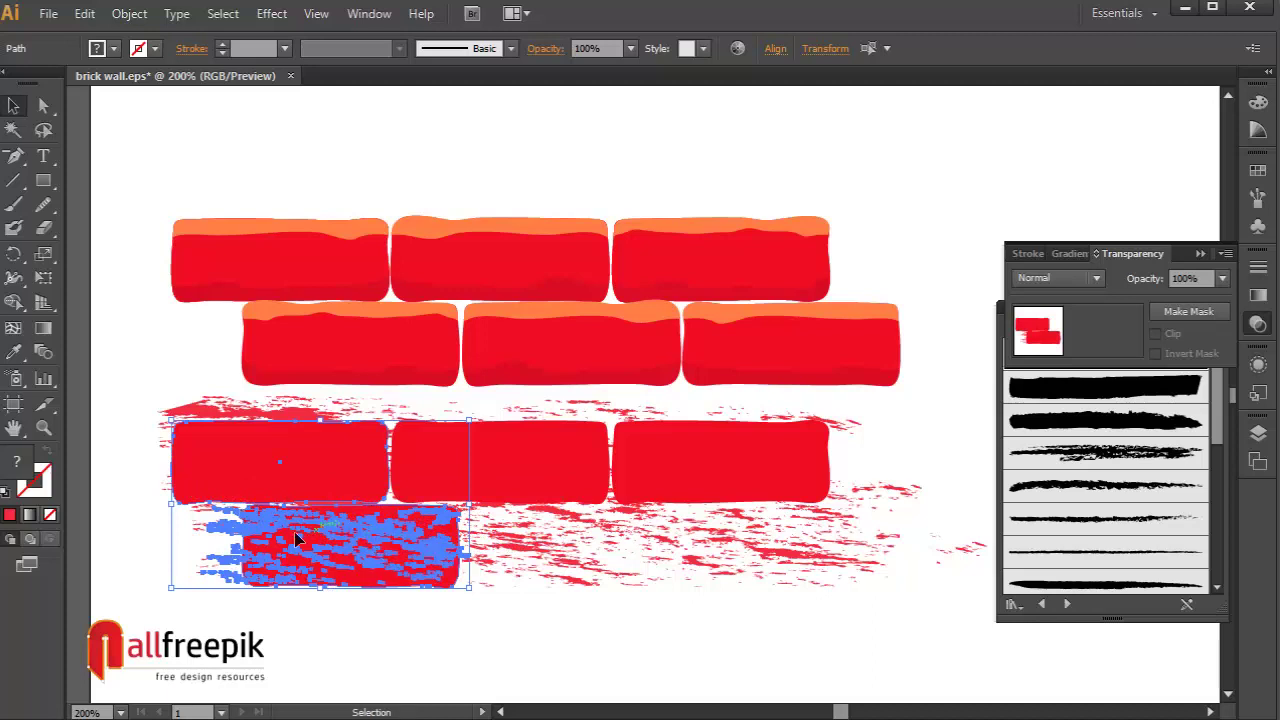
pyautogui.rightClick(347, 540)
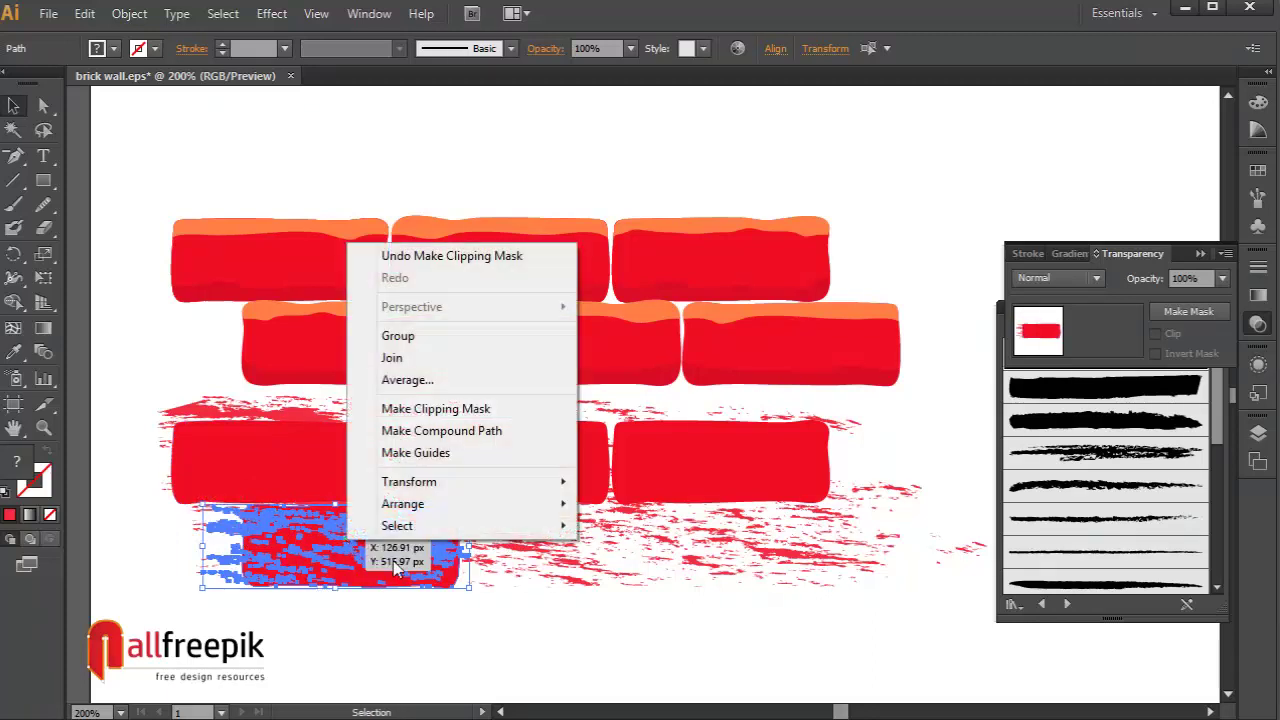
pyautogui.click(436, 408)
pyautogui.click(505, 645)
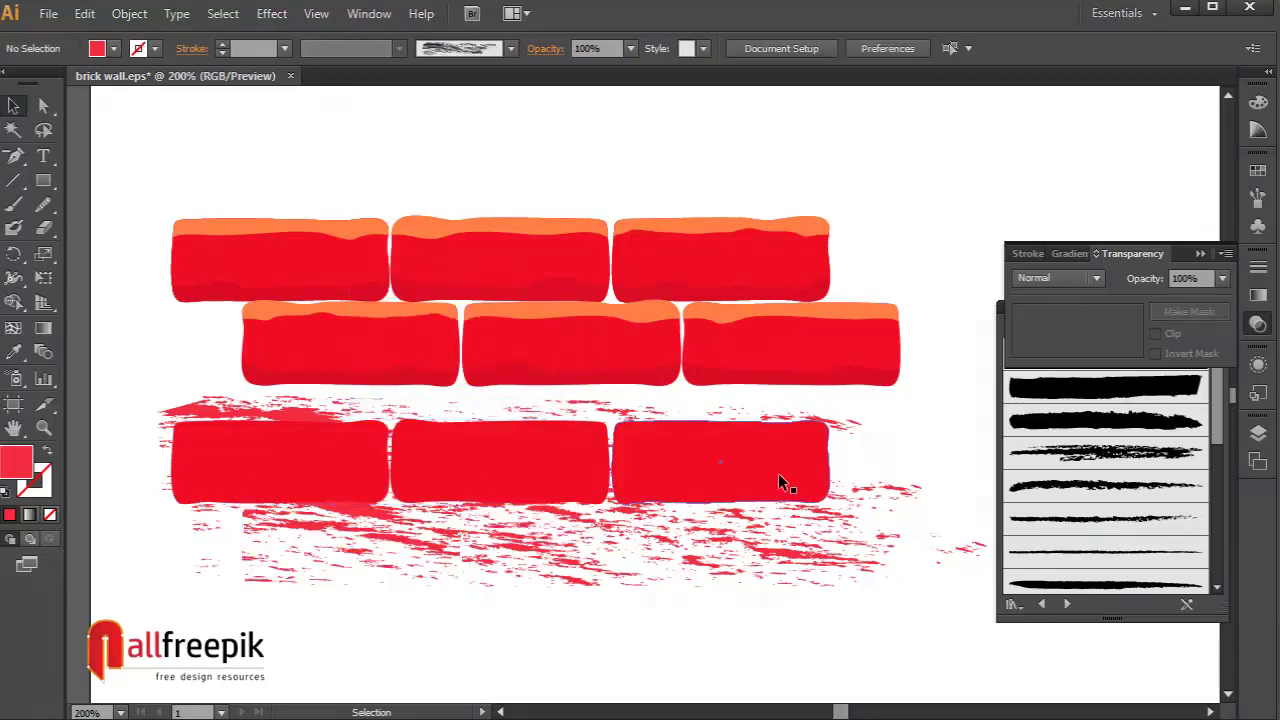
# Clip splatter pieces to the third-row right brick and the second brick shape
pyautogui.moveTo(865, 407)
pyautogui.mouseDown()
pyautogui.moveTo(617, 483)
pyautogui.moveTo(757, 447)
pyautogui.moveTo(724, 442)
pyautogui.mouseUp()
pyautogui.rightClick(723, 441)
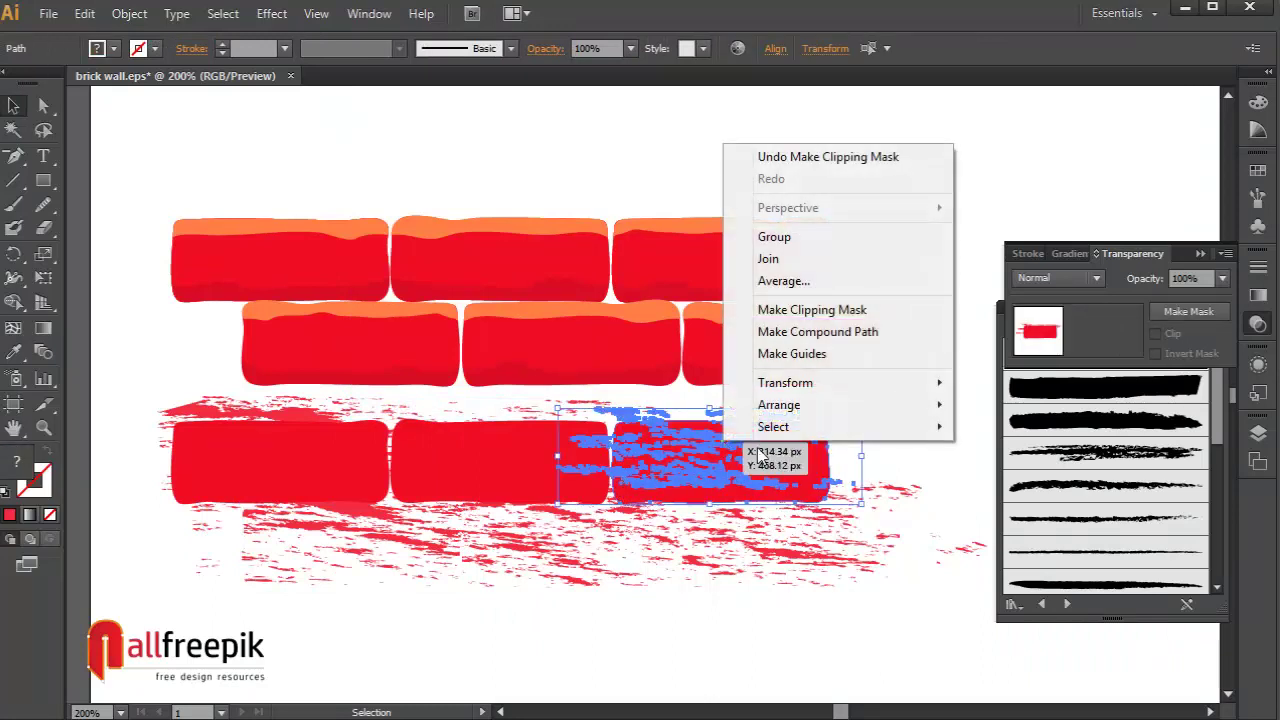
pyautogui.click(822, 318)
pyautogui.click(763, 592)
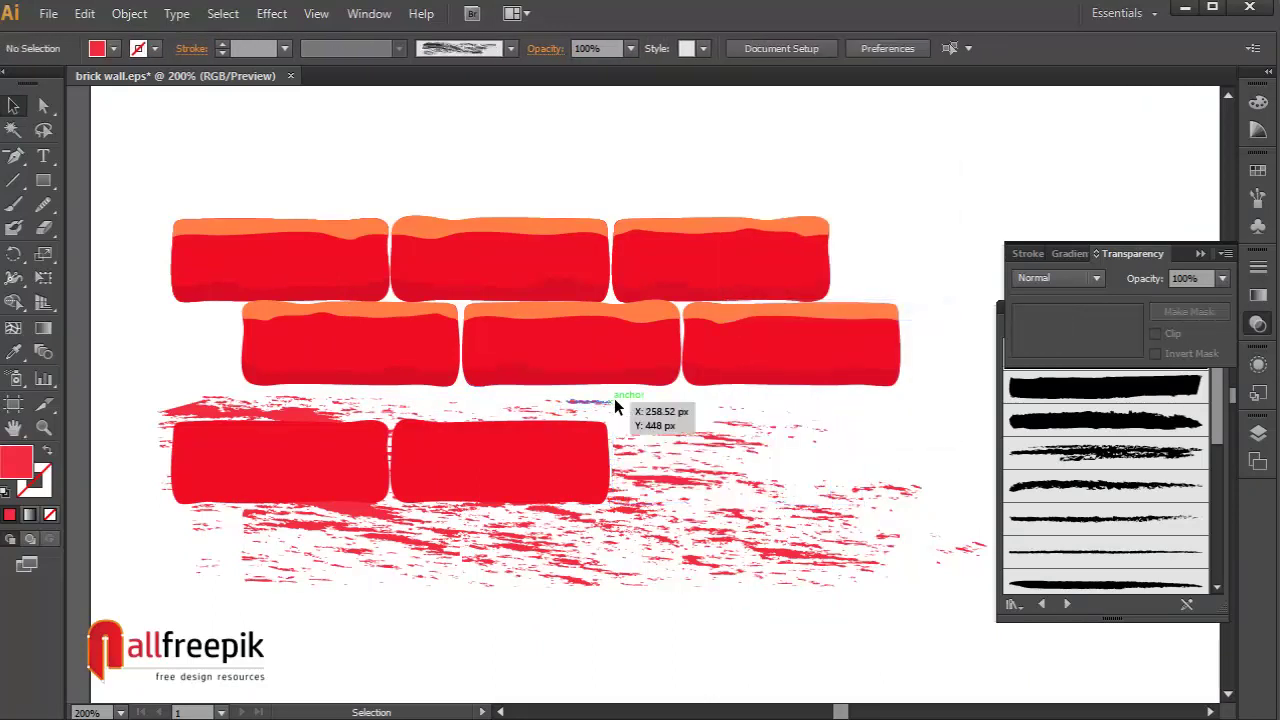
pyautogui.moveTo(617, 395)
pyautogui.mouseDown()
pyautogui.moveTo(421, 465)
pyautogui.moveTo(421, 405)
pyautogui.moveTo(594, 497)
pyautogui.mouseUp()
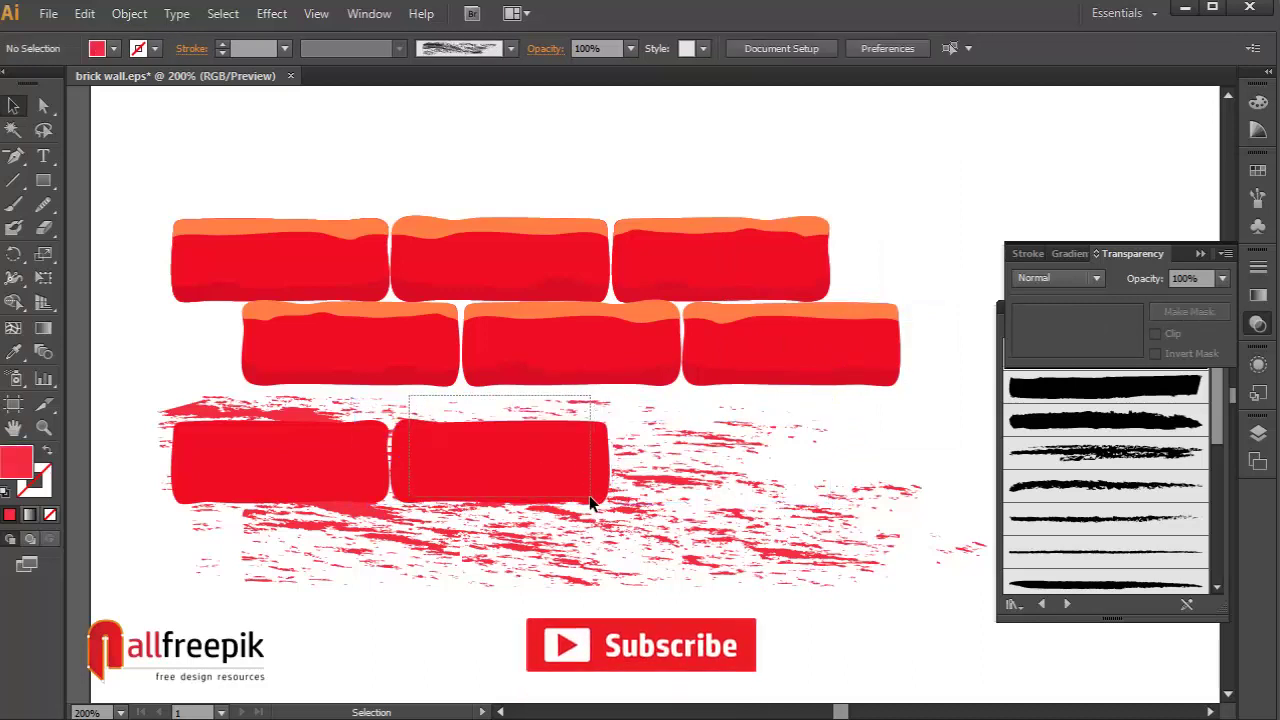
pyautogui.moveTo(594, 497); pyautogui.dragTo(603, 489)
pyautogui.rightClick(525, 460)
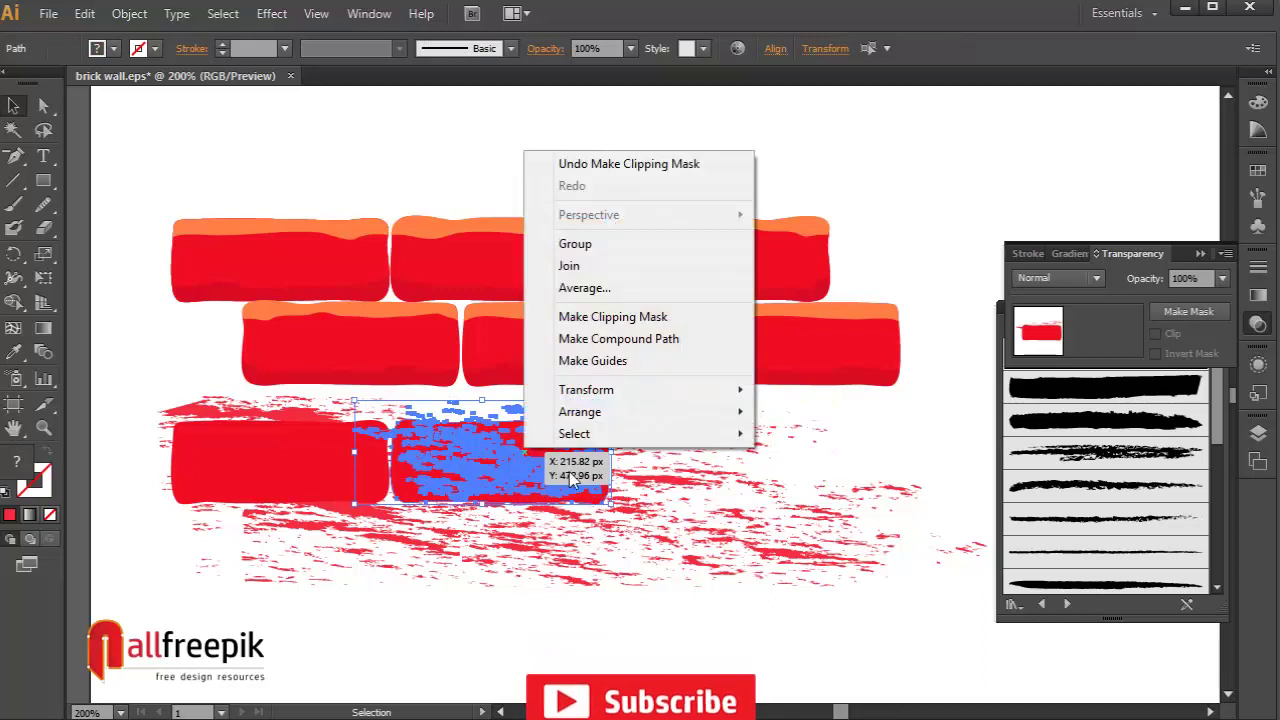
pyautogui.click(620, 316)
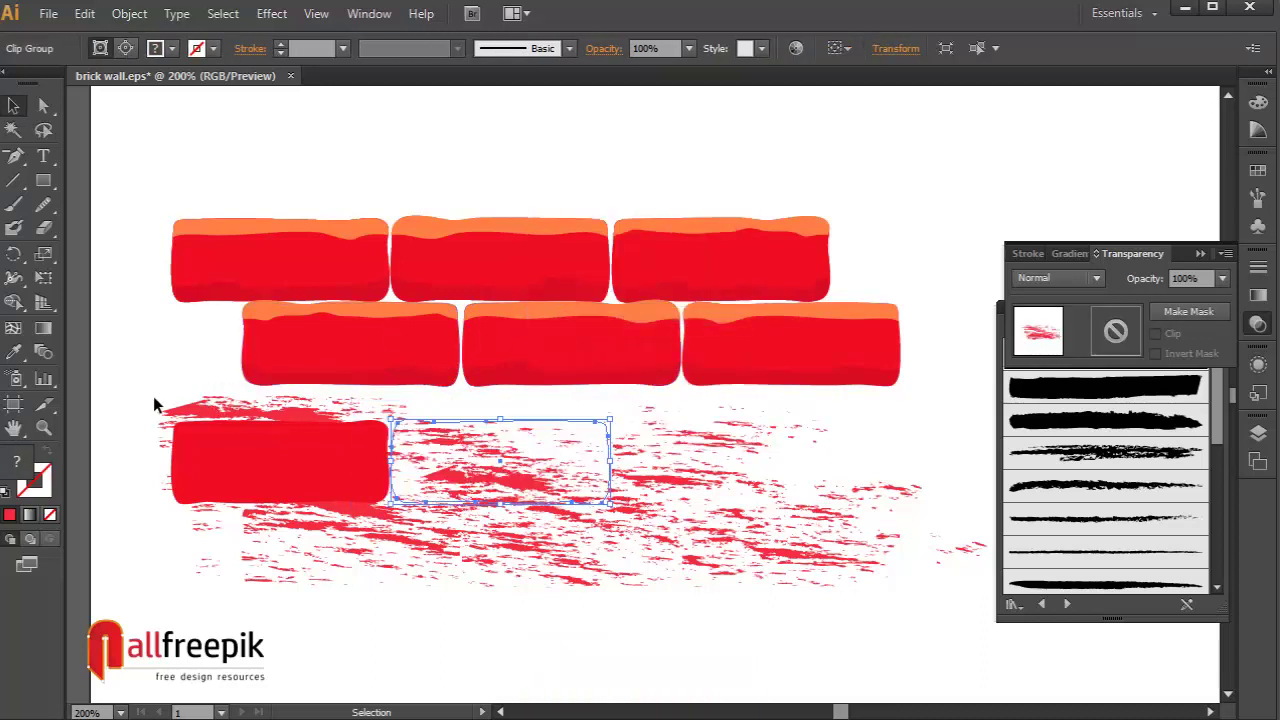
# Clip the remaining splatter to the first lower brick shape and select the result
pyautogui.moveTo(145, 408); pyautogui.dragTo(231, 443)
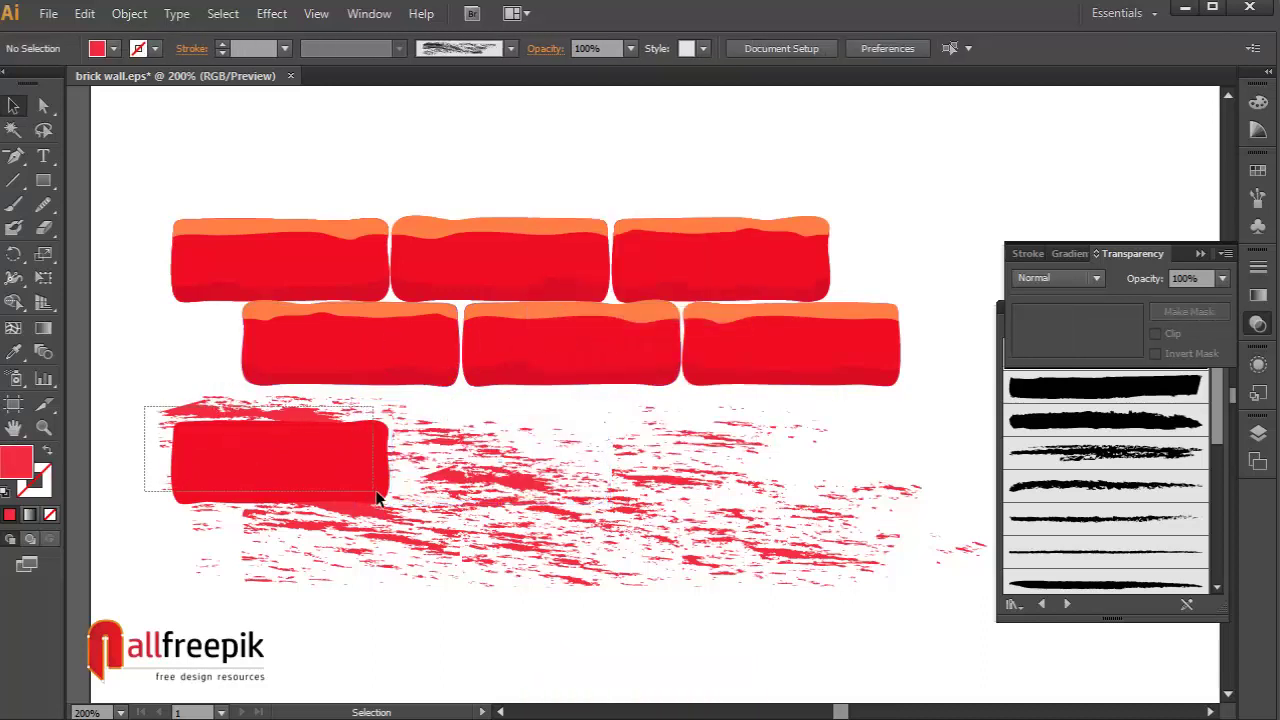
pyautogui.moveTo(359, 479); pyautogui.dragTo(380, 500)
pyautogui.rightClick(330, 480)
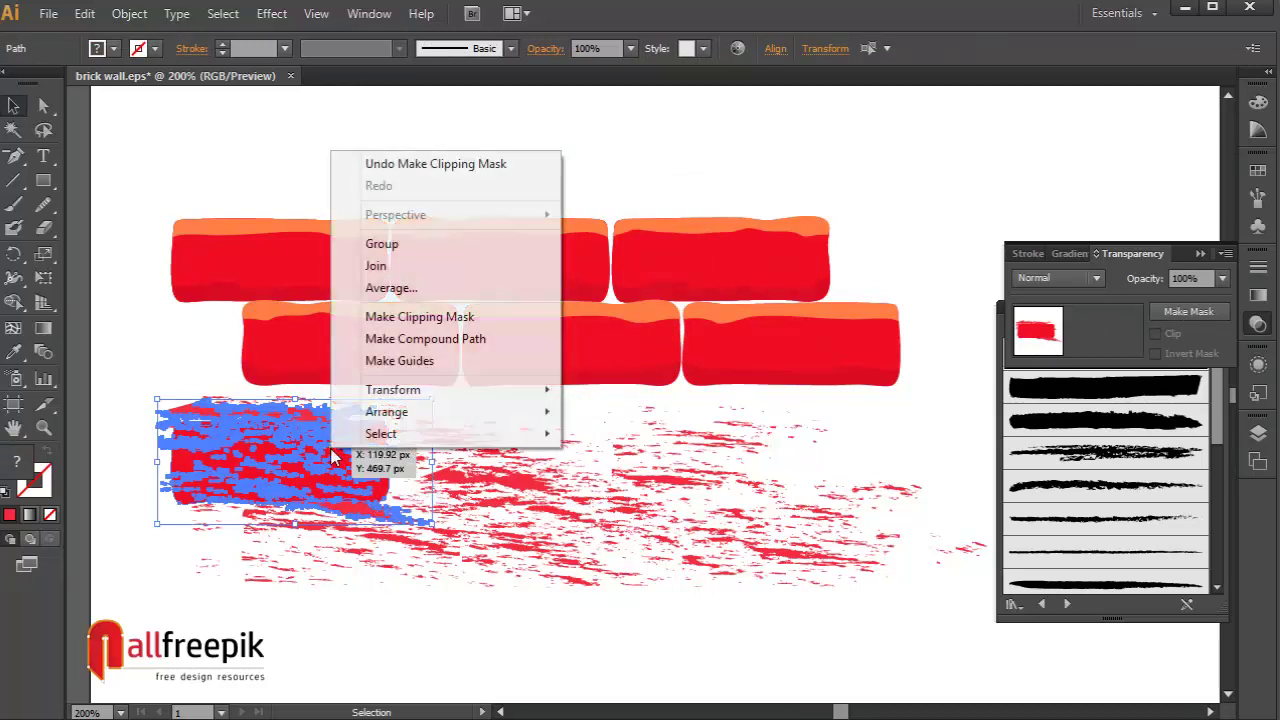
pyautogui.click(420, 316)
pyautogui.click(458, 623)
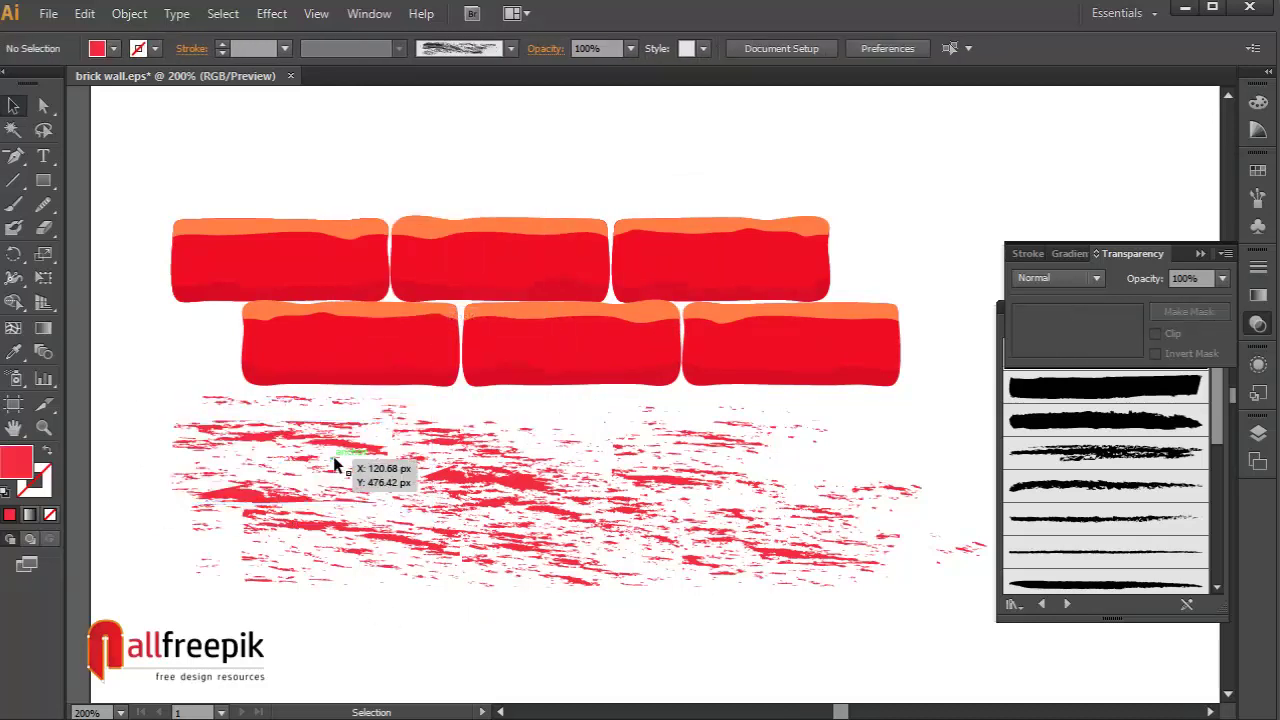
pyautogui.click(347, 430)
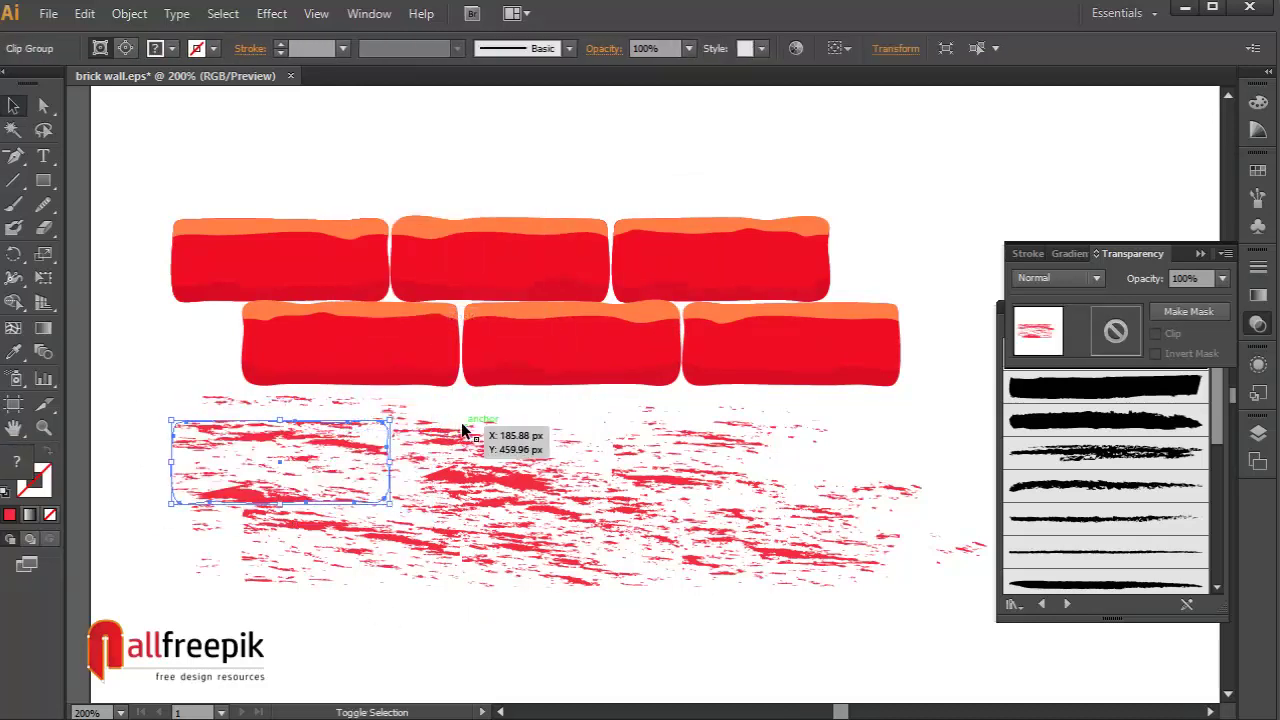
# Select all six brick-shaped texture pieces and drag them up onto the bricks
pyautogui.keyDown('shift'); pyautogui.click(553, 428); pyautogui.keyUp('shift')
pyautogui.keyDown('shift'); pyautogui.click(731, 443); pyautogui.keyUp('shift')
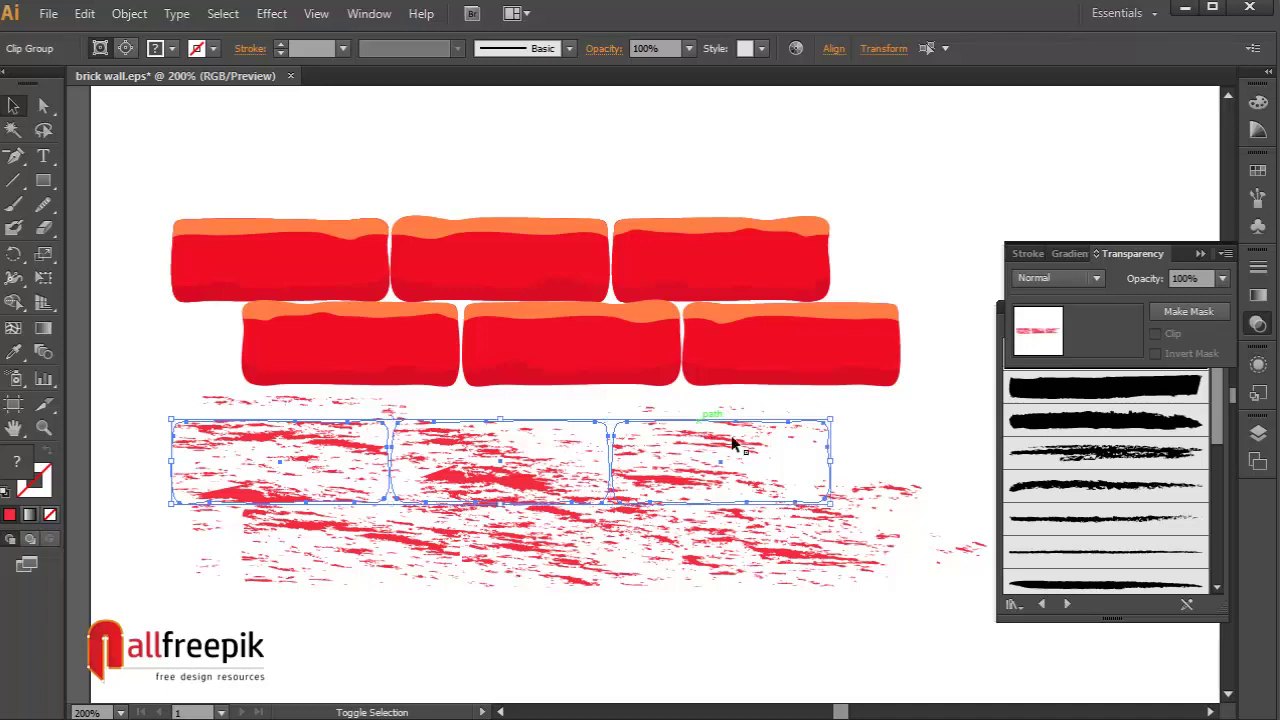
pyautogui.keyDown('shift'); pyautogui.click(851, 508); pyautogui.keyUp('shift')
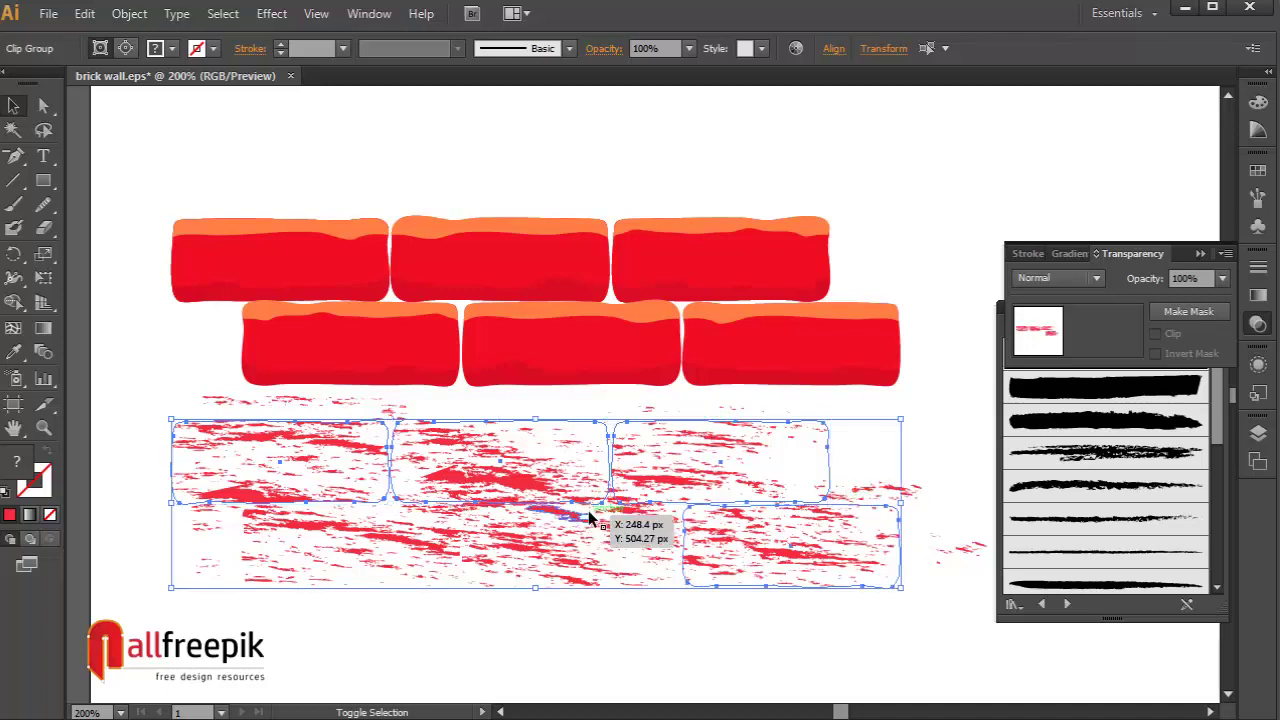
pyautogui.keyDown('shift'); pyautogui.click(610, 580); pyautogui.keyUp('shift')
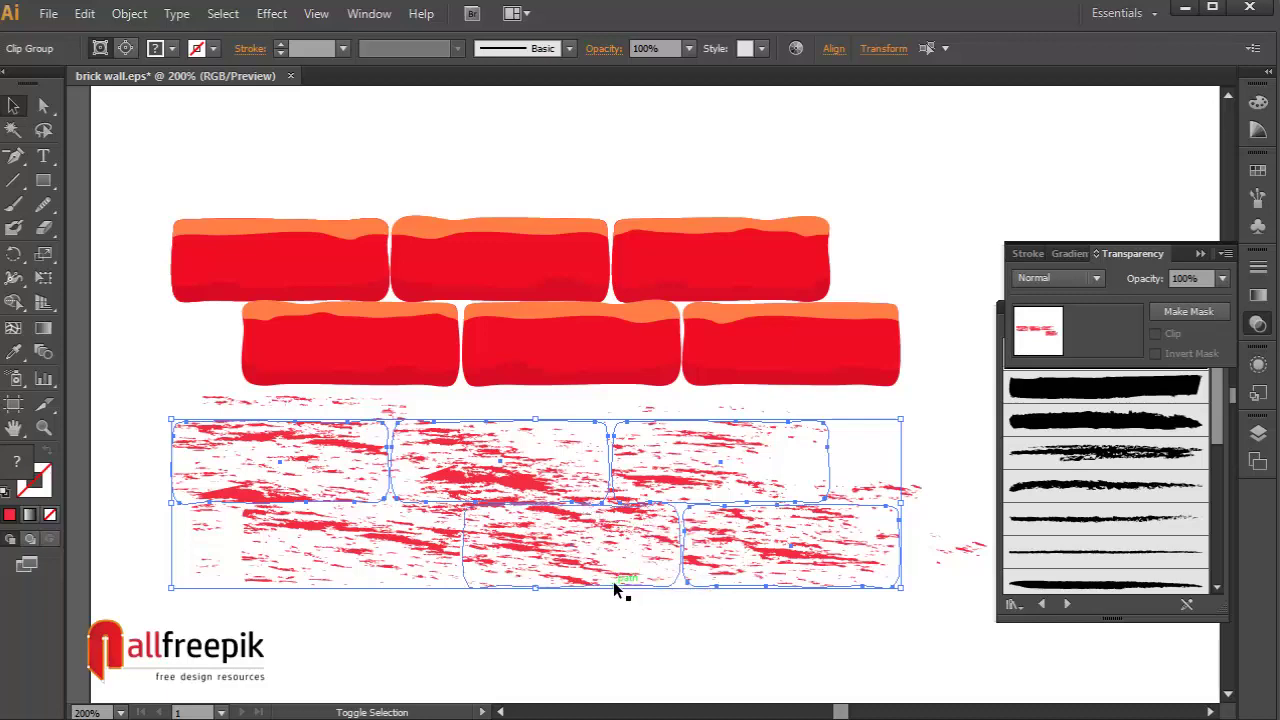
pyautogui.keyDown('shift'); pyautogui.click(372, 583); pyautogui.keyUp('shift')
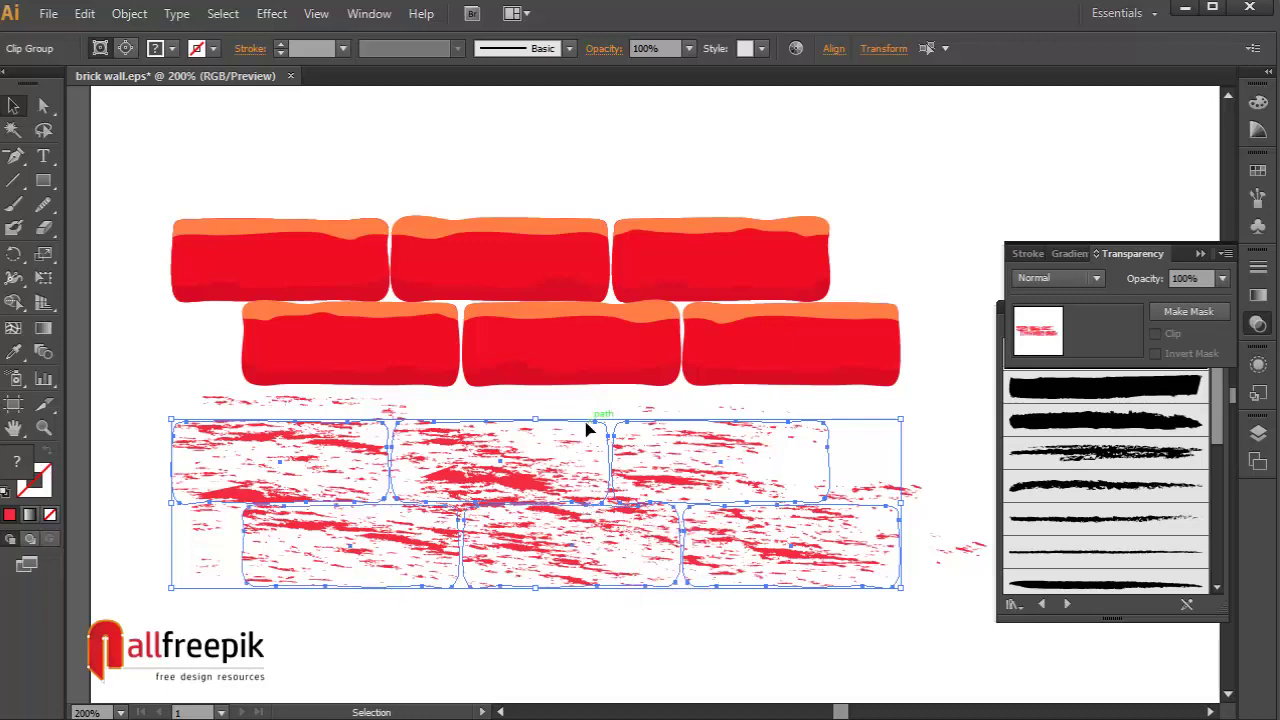
pyautogui.moveTo(589, 388); pyautogui.dragTo(623, 229)
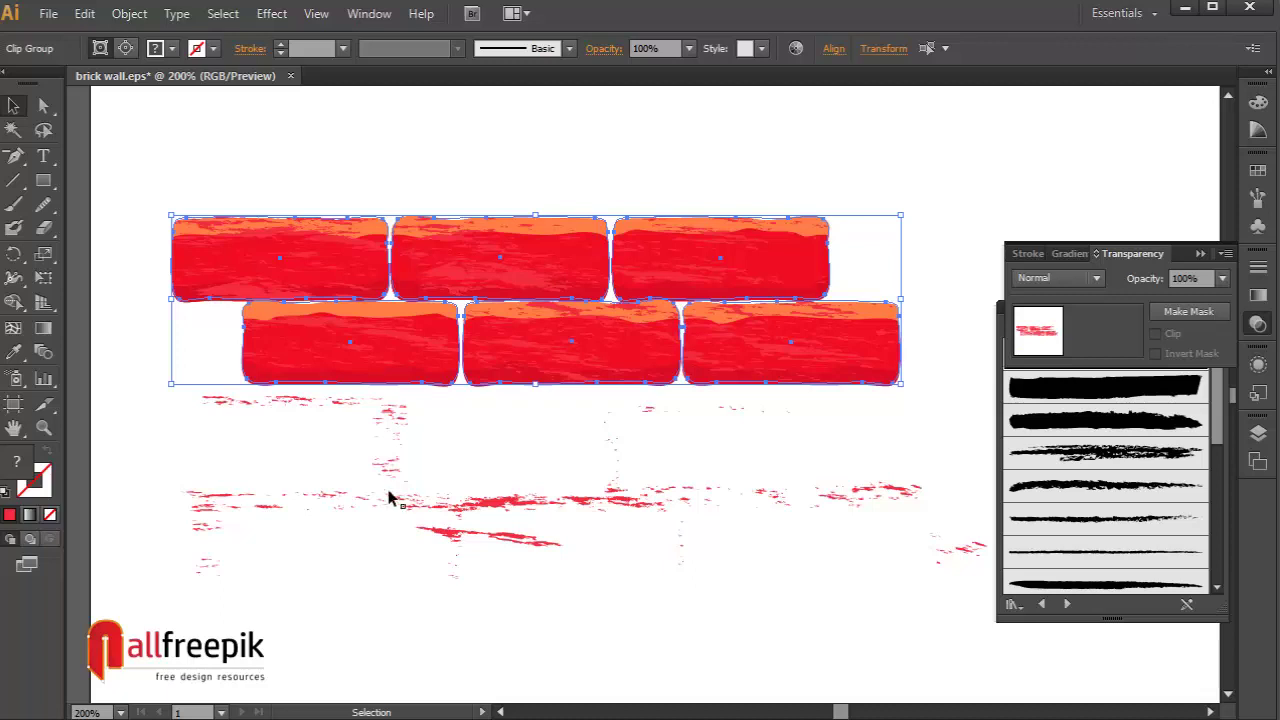
# Marquee the leftover splatter streaks below the bricks and delete them
pyautogui.click(505, 642)
pyautogui.click(380, 356)
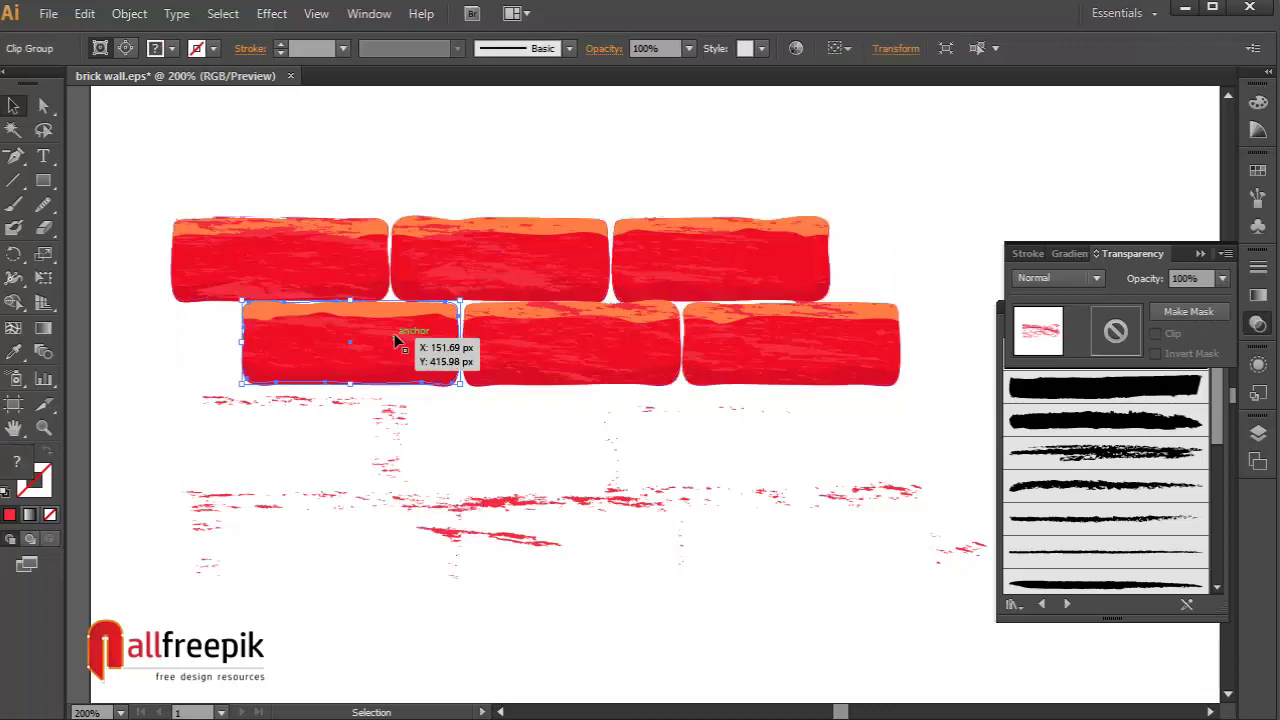
pyautogui.rightClick(394, 336)
pyautogui.click(456, 572)
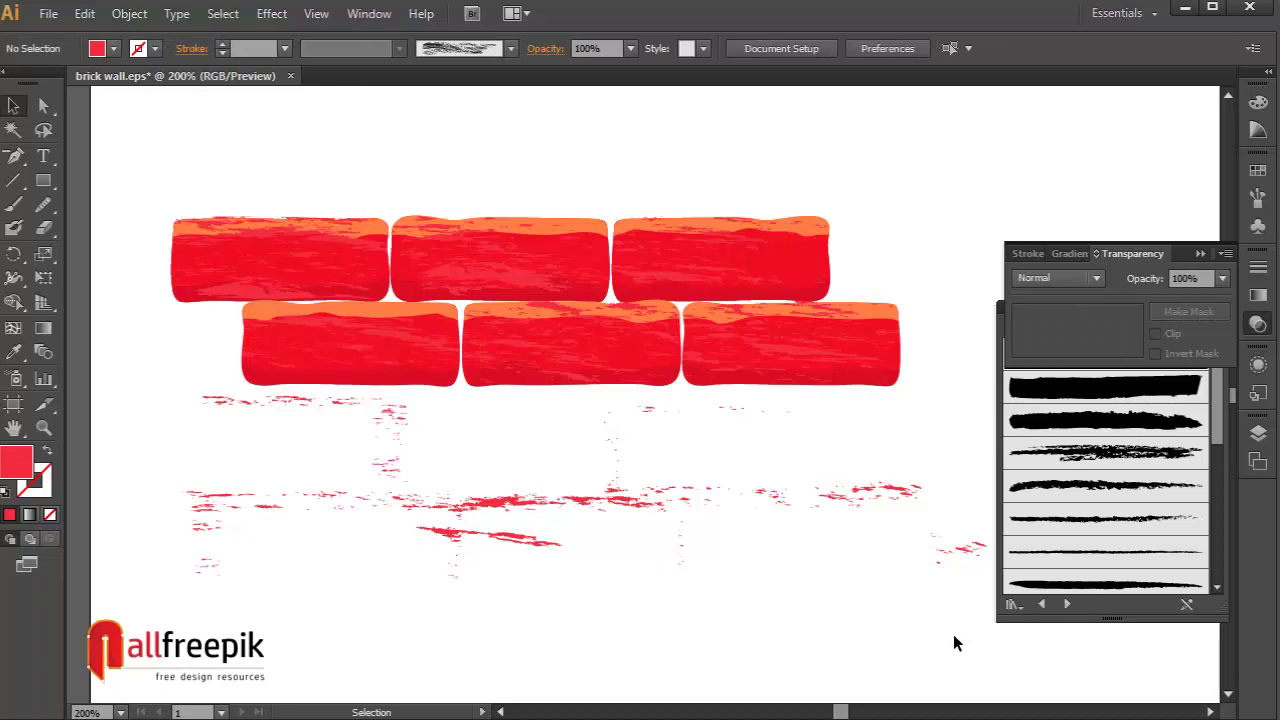
pyautogui.moveTo(953, 643); pyautogui.dragTo(208, 443)
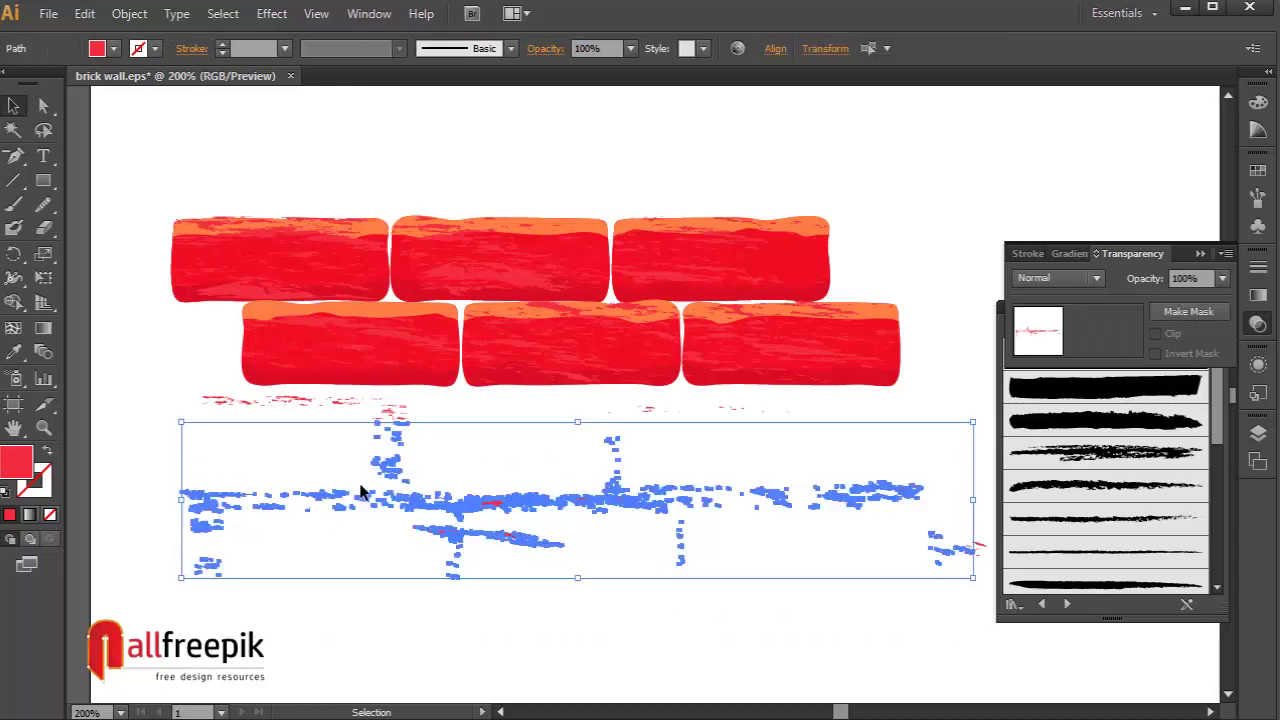
pyautogui.click(207, 449)
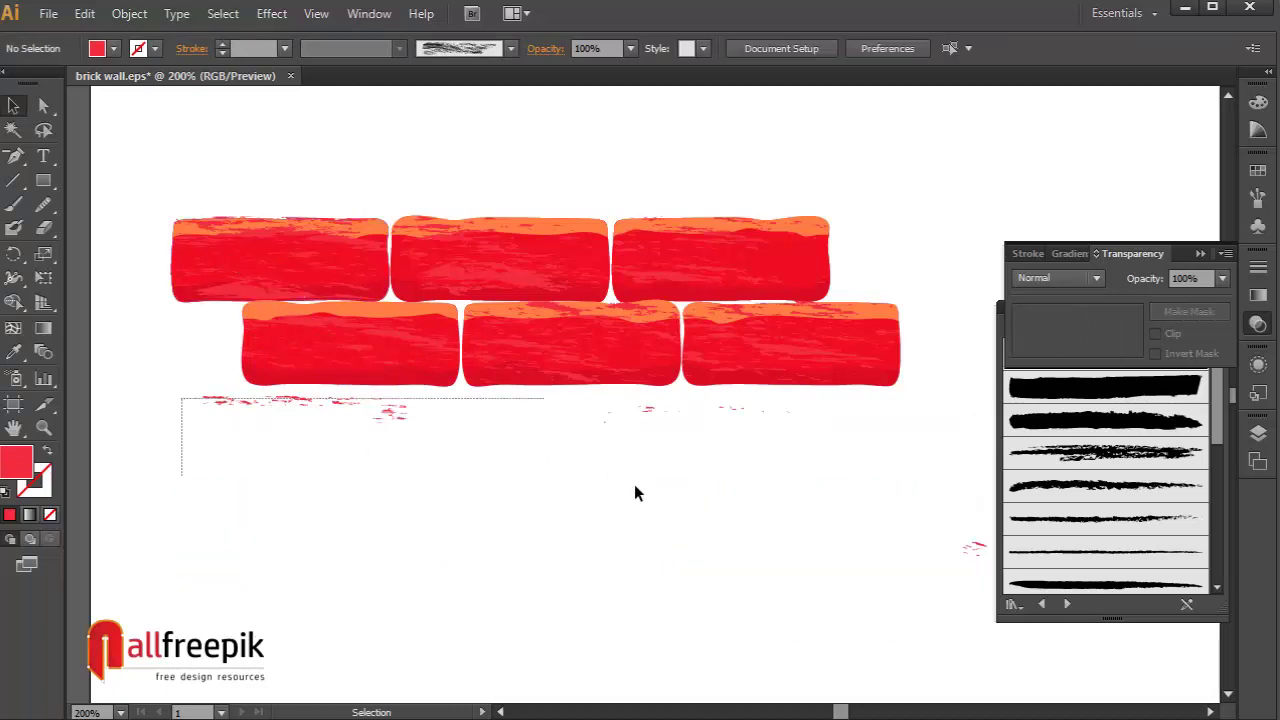
pyautogui.moveTo(181, 403); pyautogui.dragTo(1010, 610)
pyautogui.press('Delete')
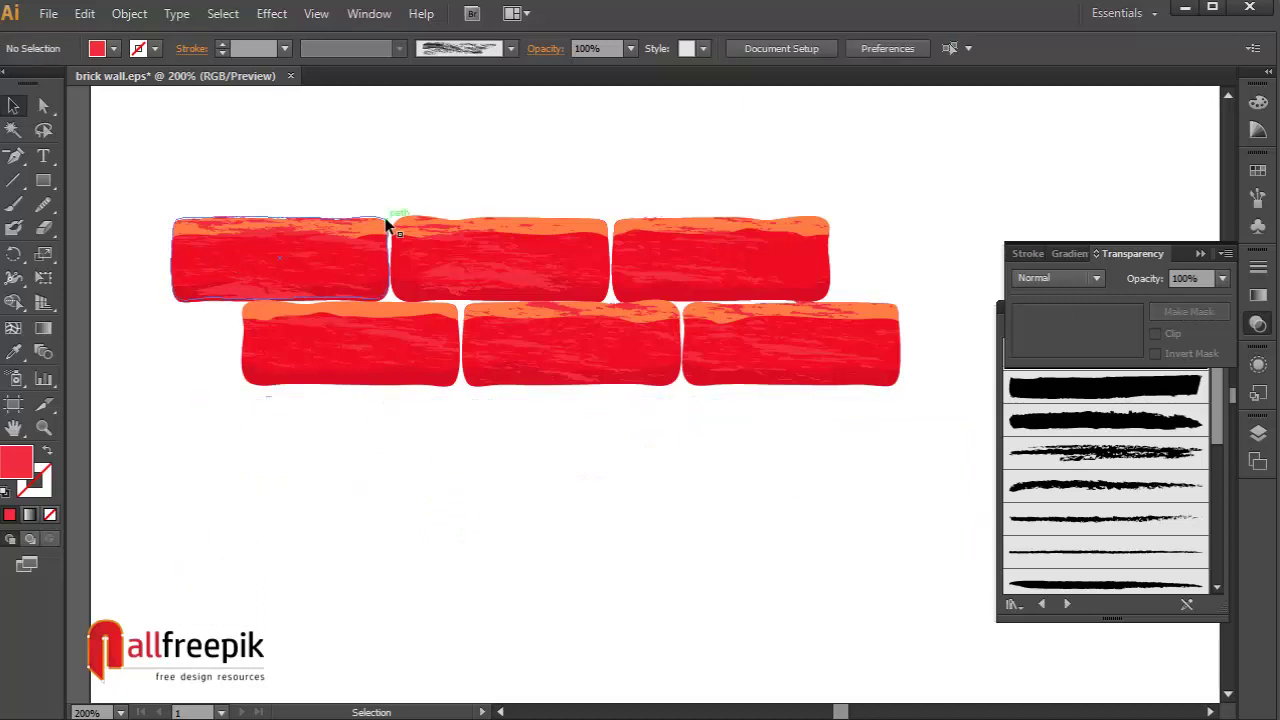
pyautogui.moveTo(133, 168); pyautogui.dragTo(681, 463)
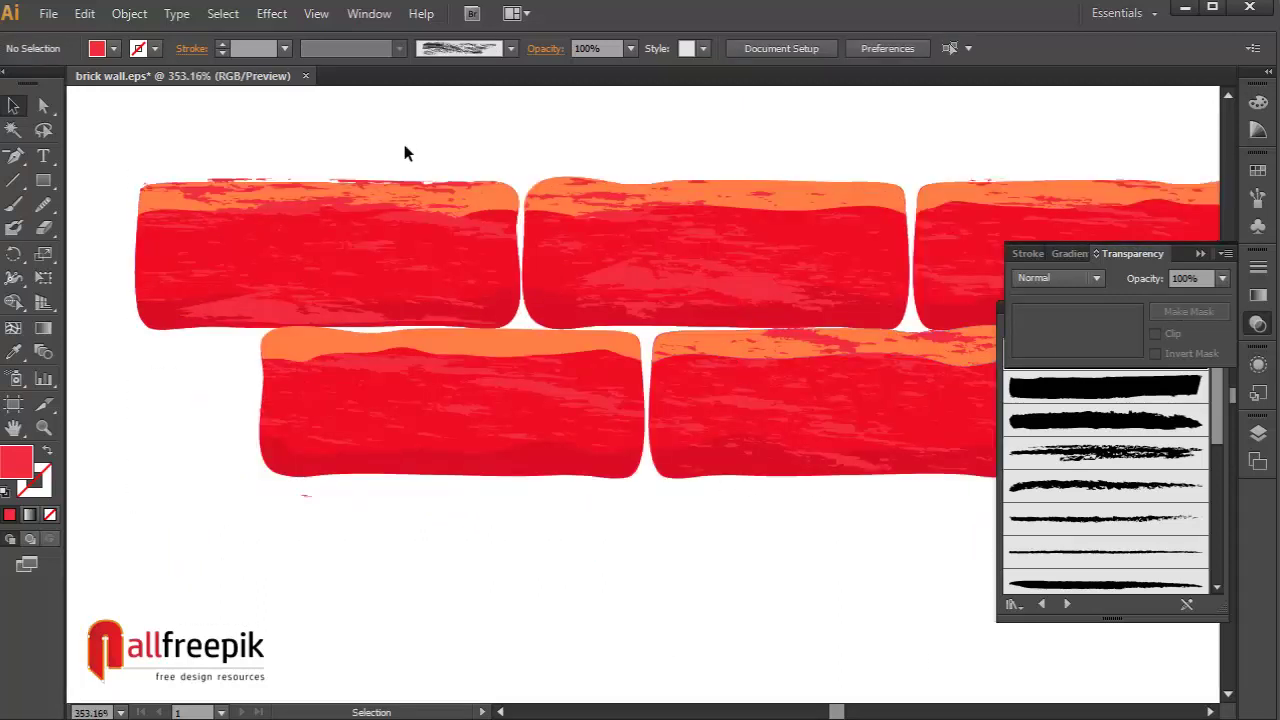
# Align the top-left brick's texture piece with its brick and check the upper-right brick
pyautogui.click(428, 307)
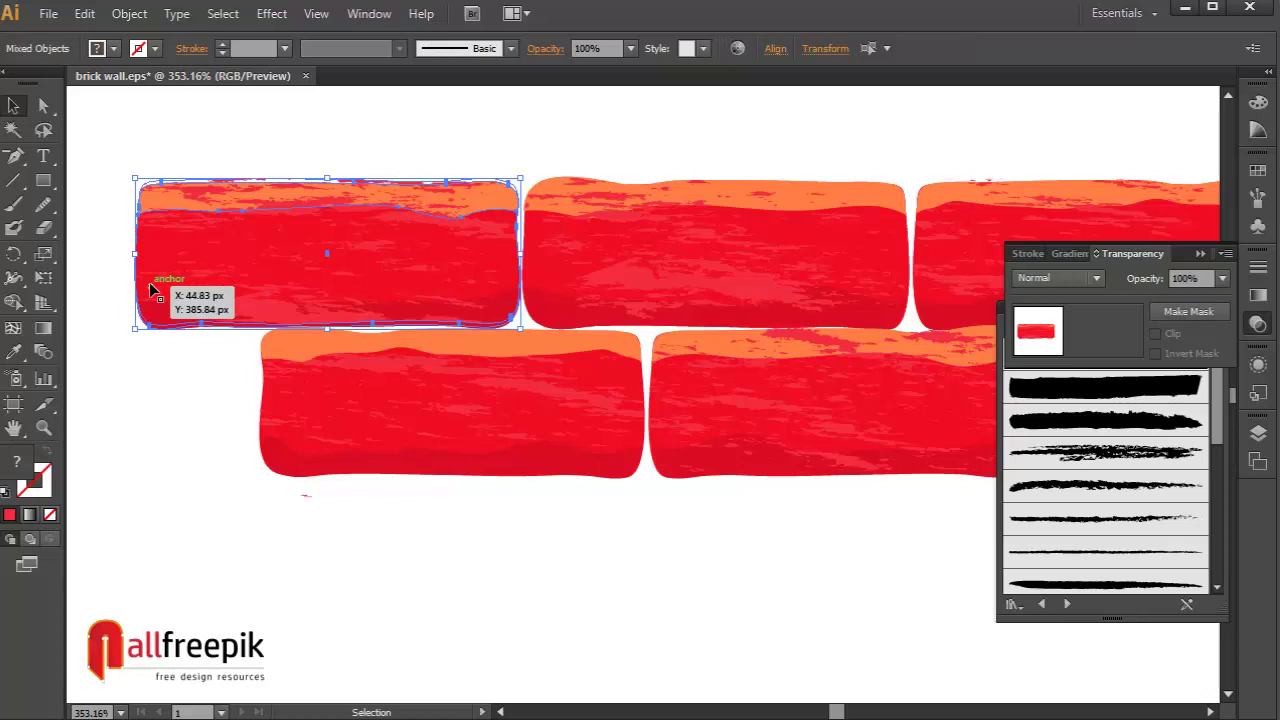
pyautogui.click(775, 48)
pyautogui.click(692, 101)
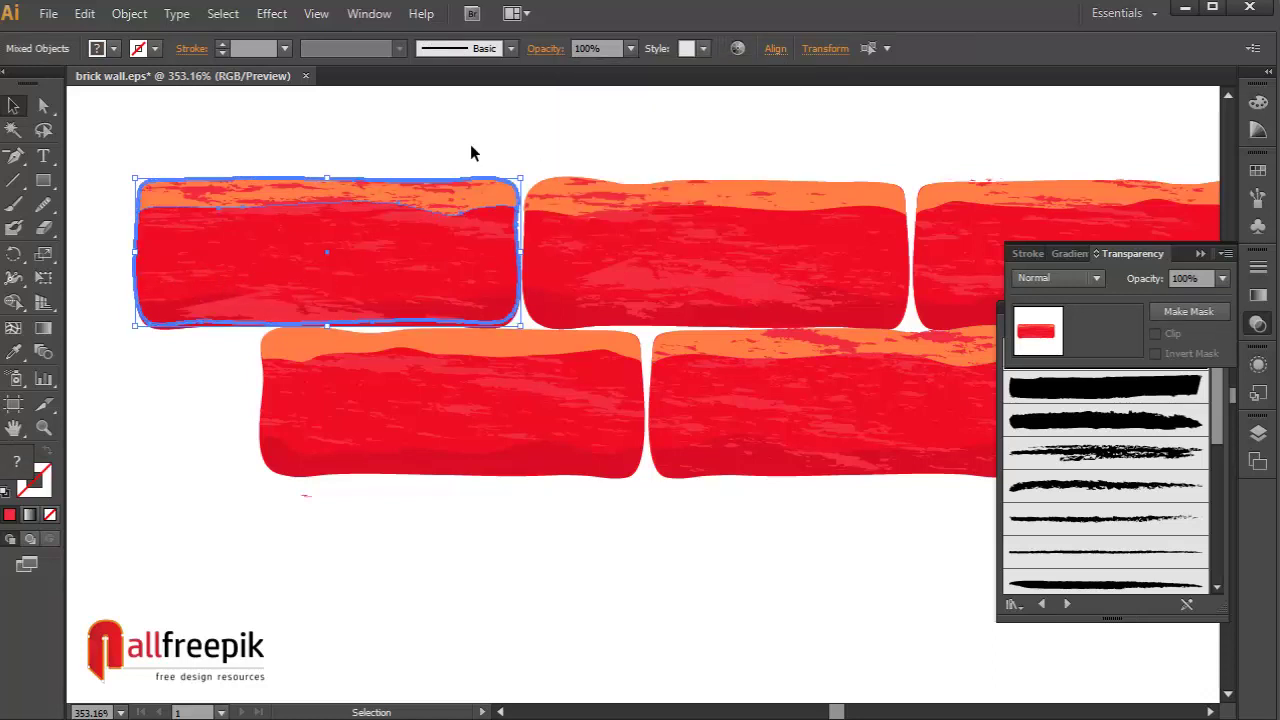
pyautogui.click(473, 152)
pyautogui.moveTo(1014, 154); pyautogui.dragTo(724, 190)
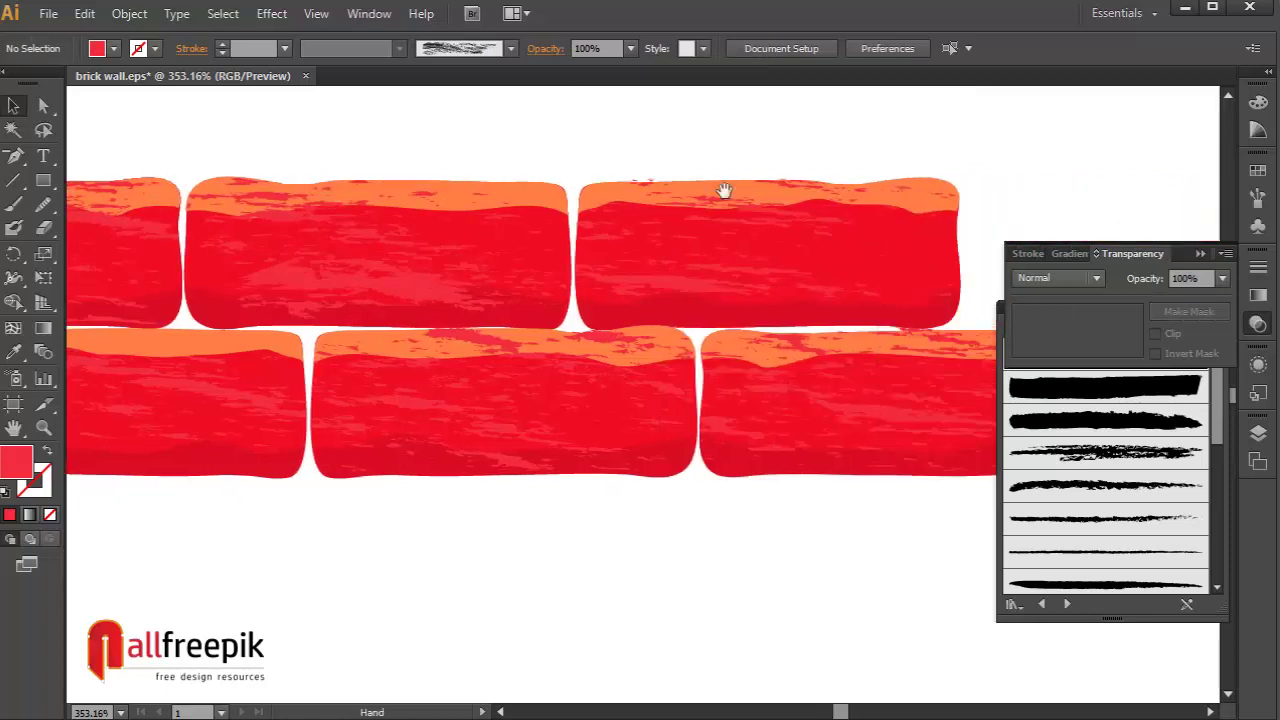
pyautogui.click(683, 186)
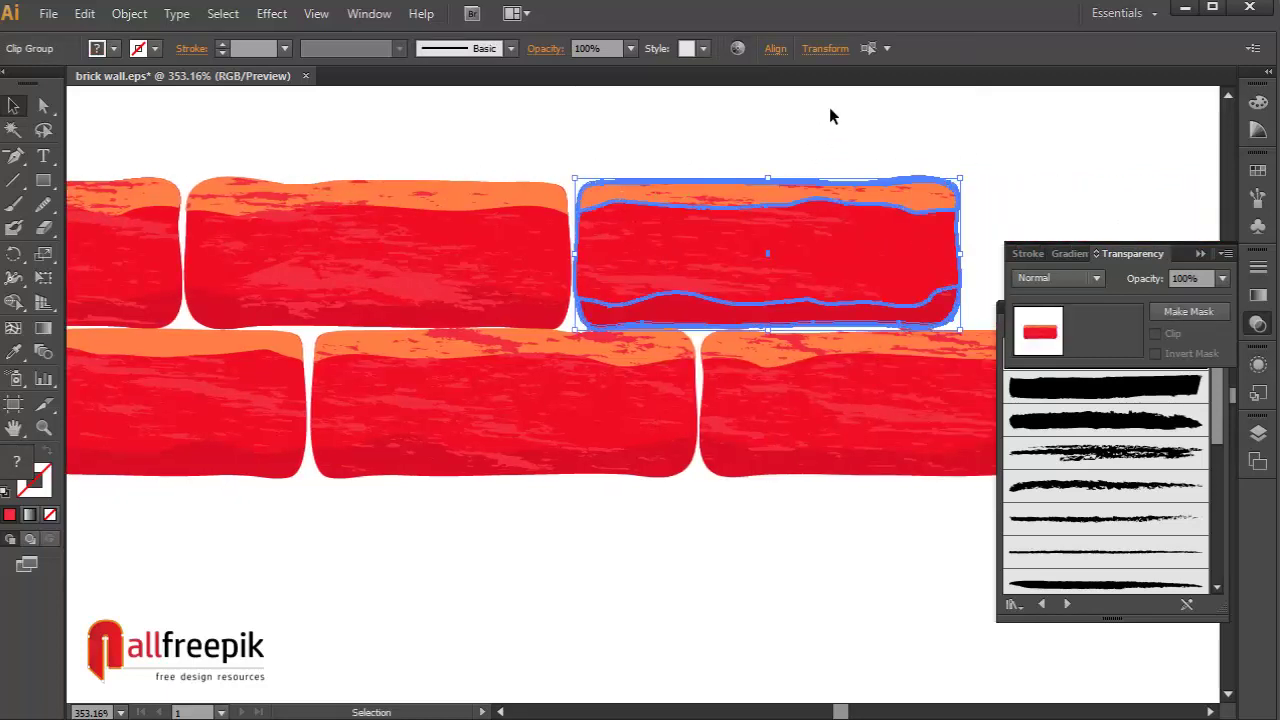
pyautogui.click(775, 50)
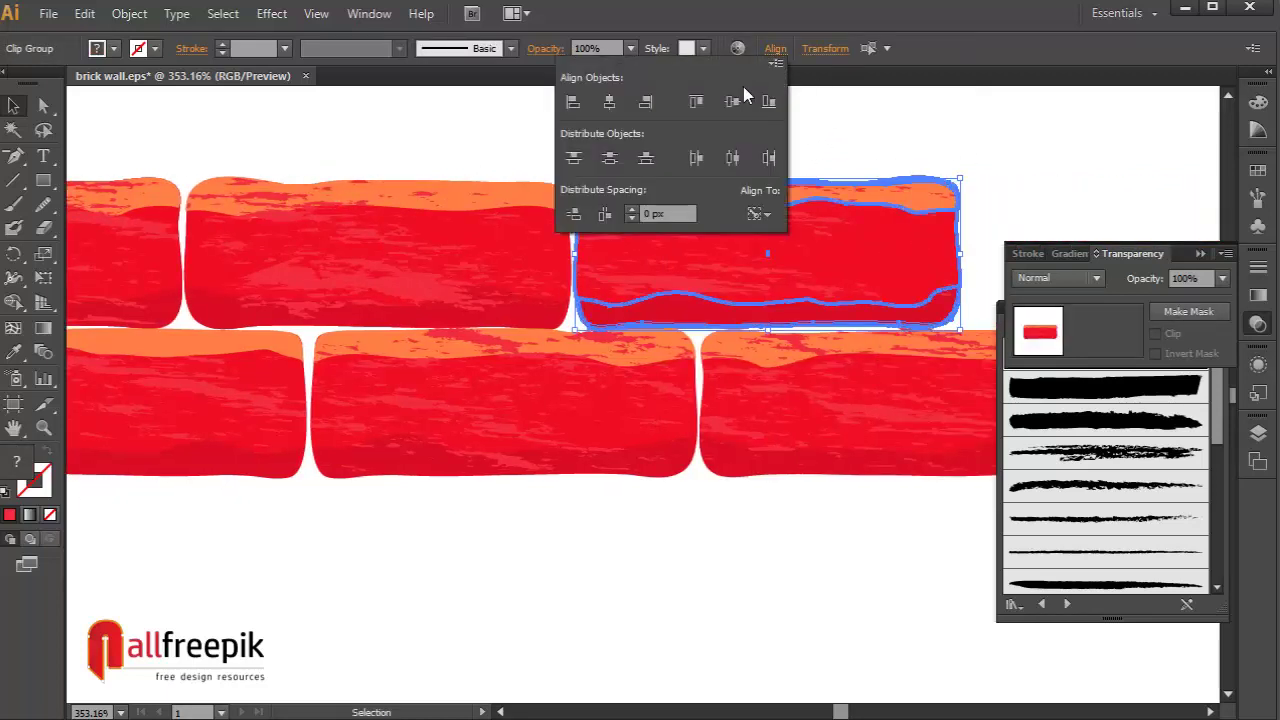
pyautogui.click(1008, 111)
# Align the lower-right brick with its texture piece and check the middle lower brick
pyautogui.moveTo(1025, 135); pyautogui.dragTo(860, 175)
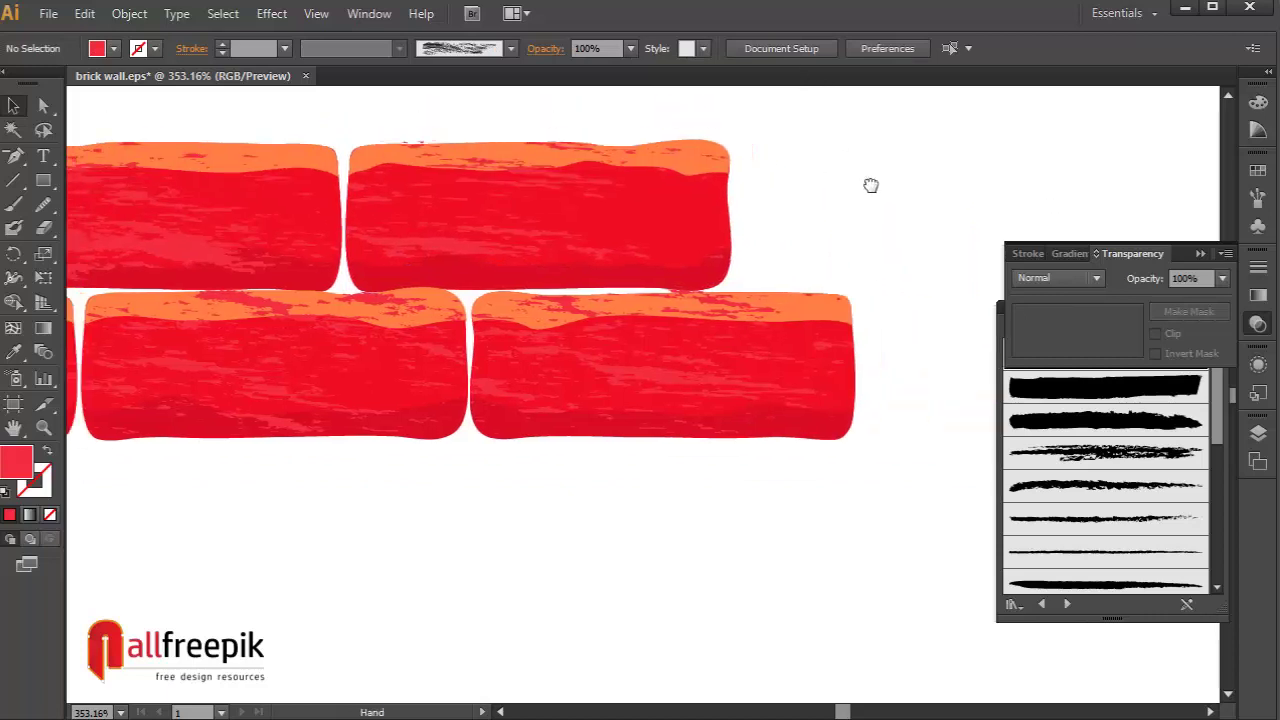
pyautogui.moveTo(901, 421); pyautogui.dragTo(917, 411)
pyautogui.click(772, 294)
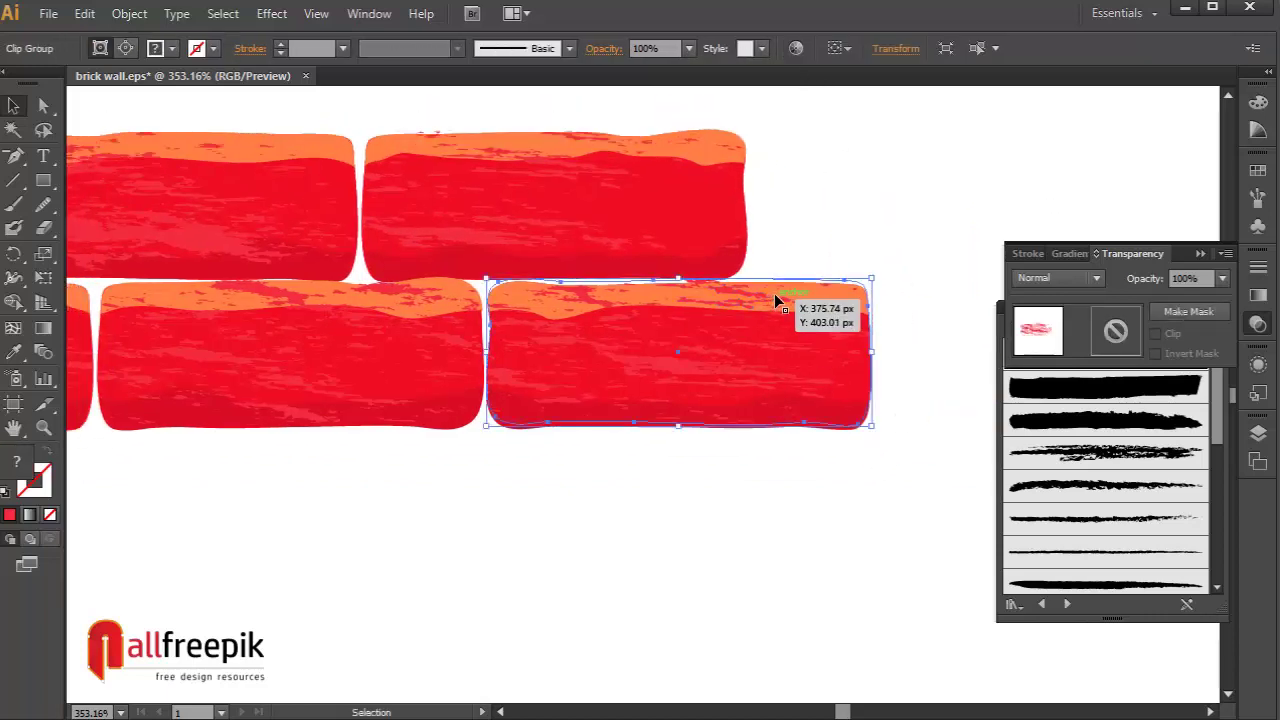
pyautogui.moveTo(880, 270); pyautogui.dragTo(849, 294)
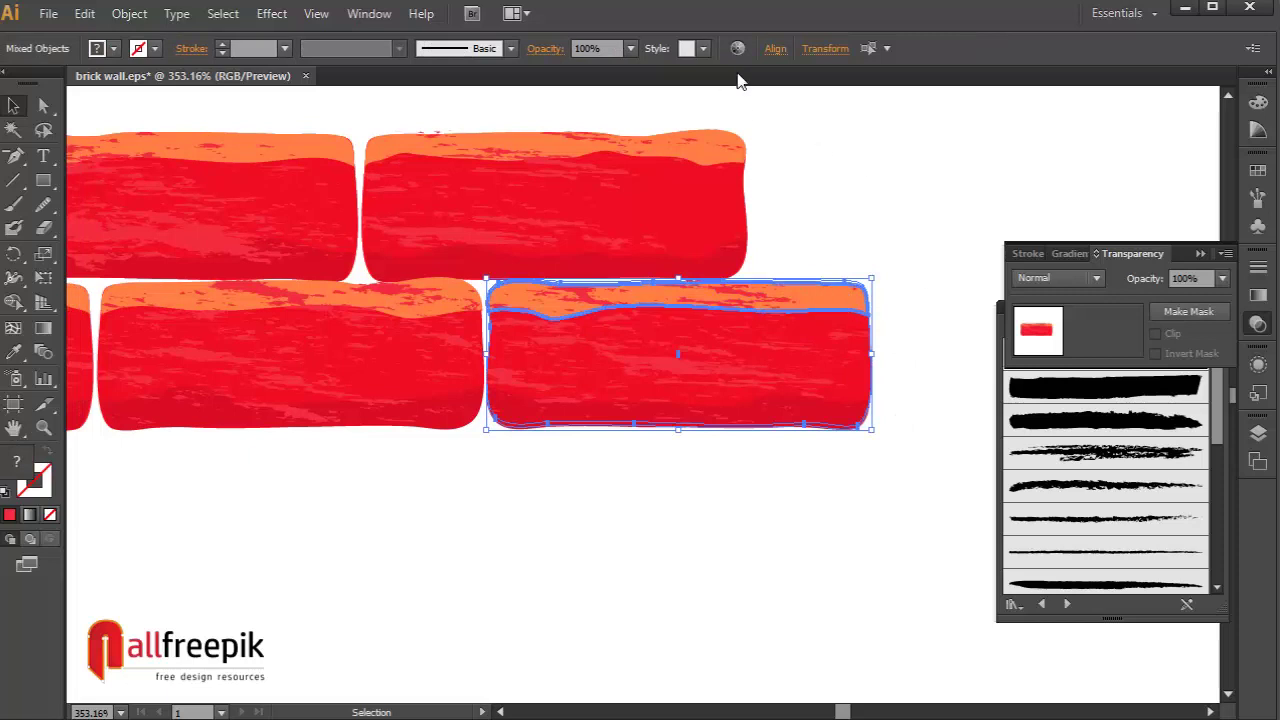
pyautogui.click(775, 48)
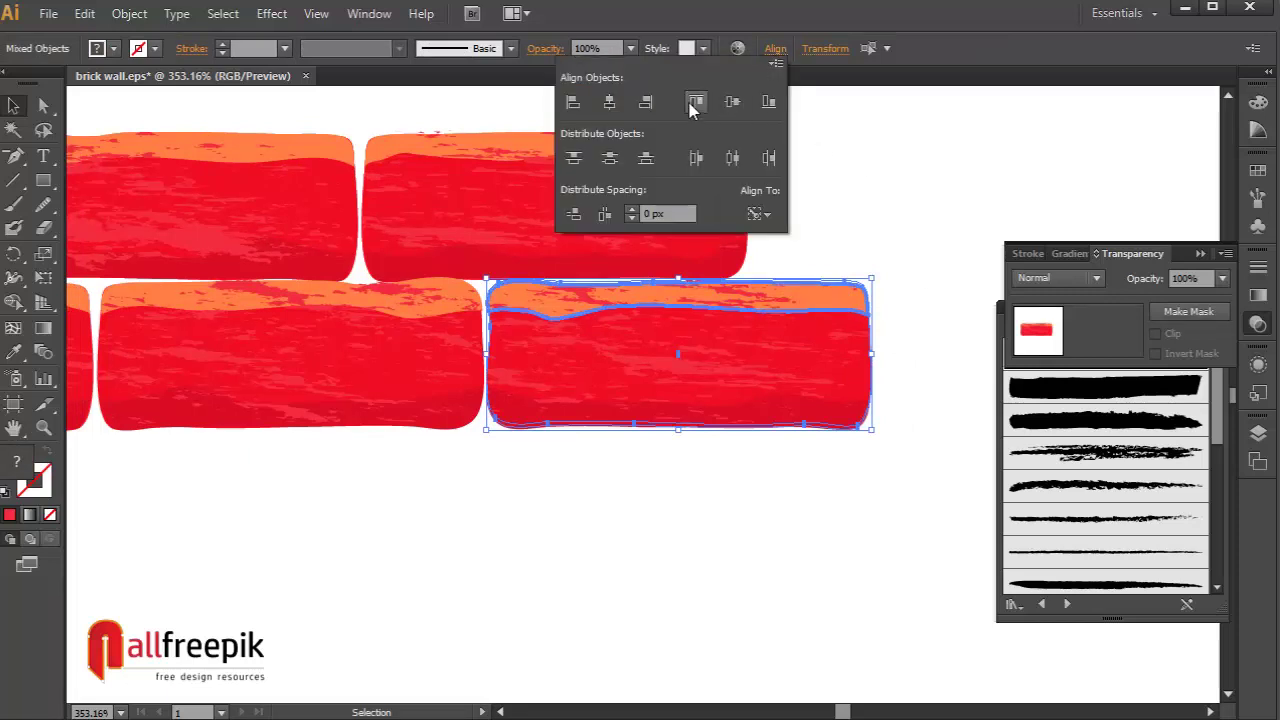
pyautogui.click(690, 100)
pyautogui.click(543, 557)
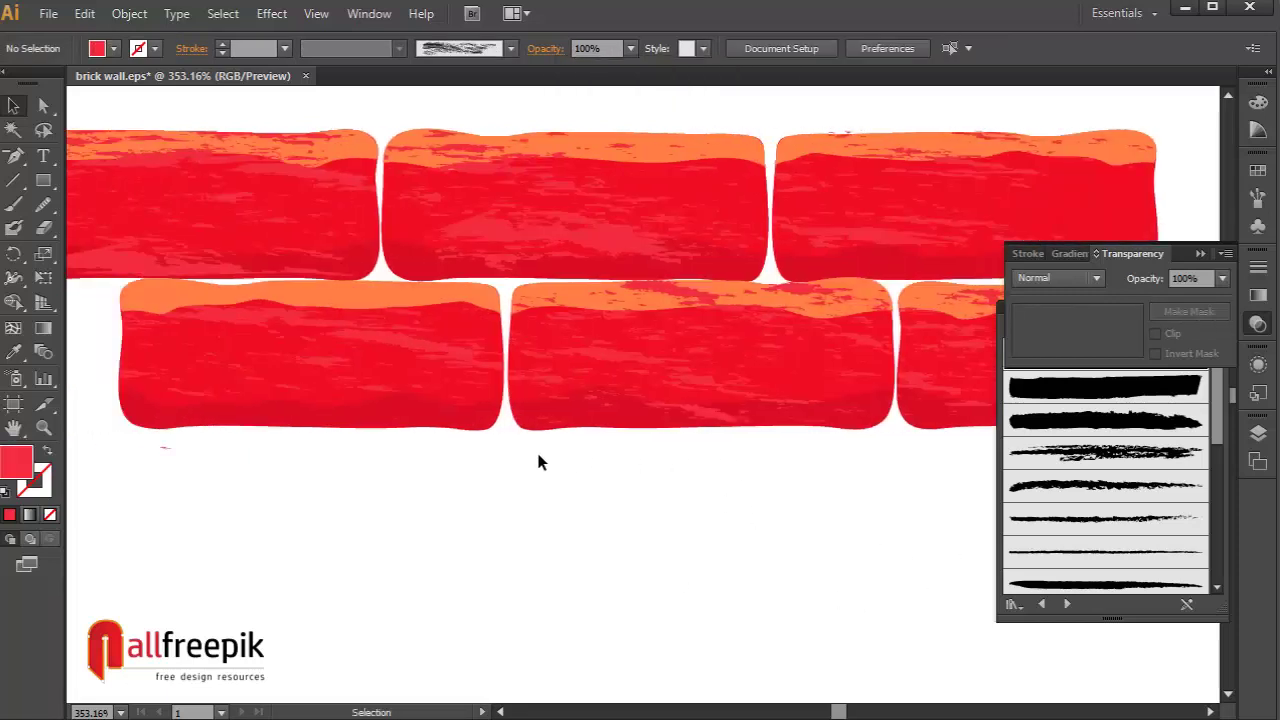
pyautogui.moveTo(562, 409); pyautogui.dragTo(603, 412)
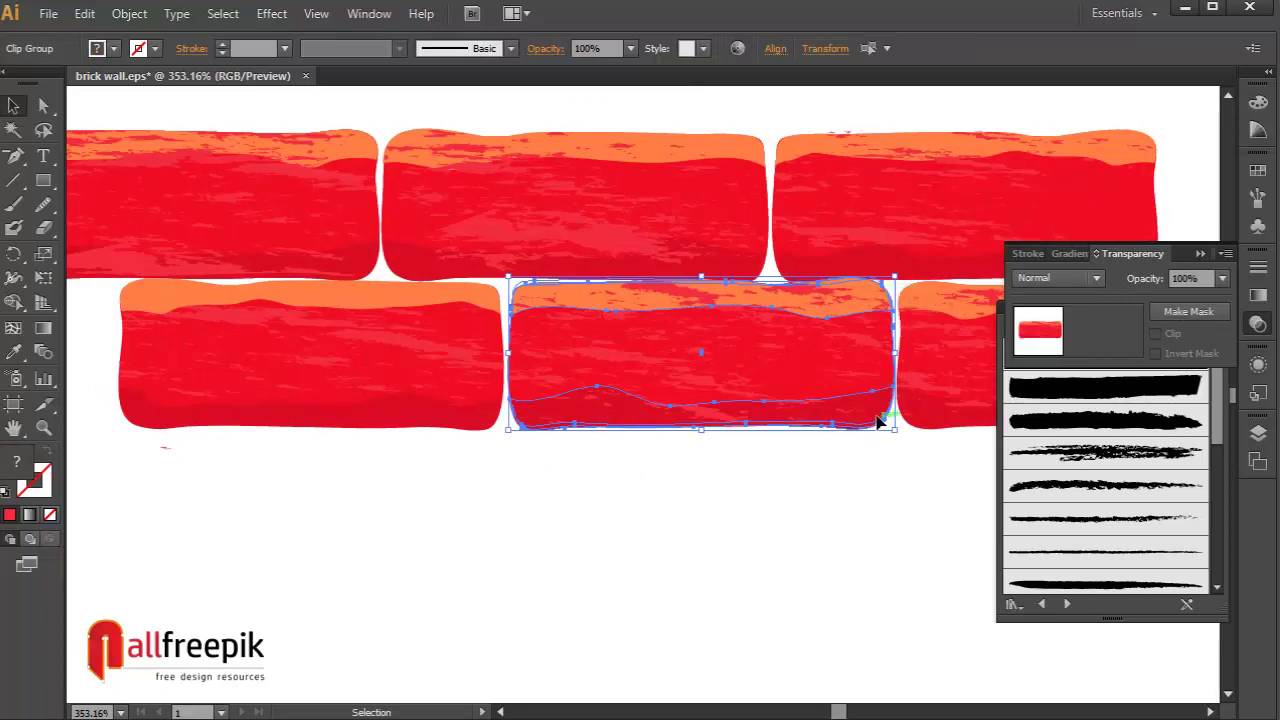
pyautogui.click(776, 50)
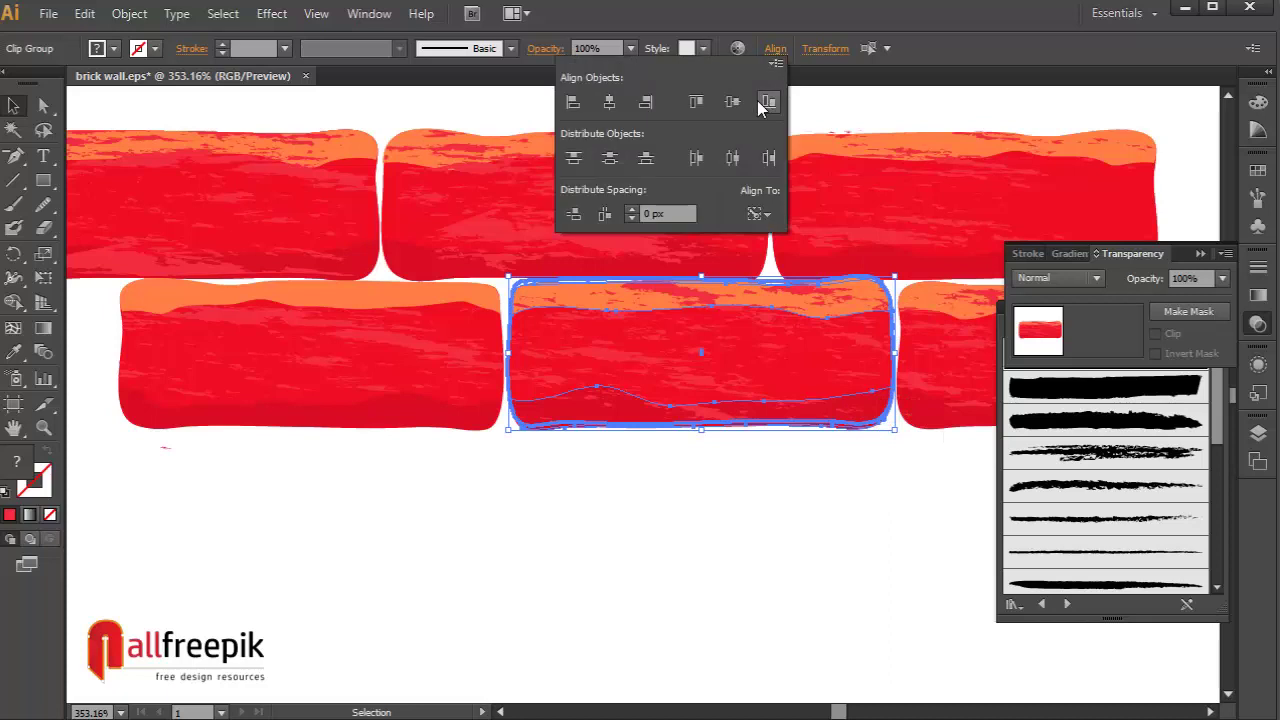
pyautogui.click(848, 499)
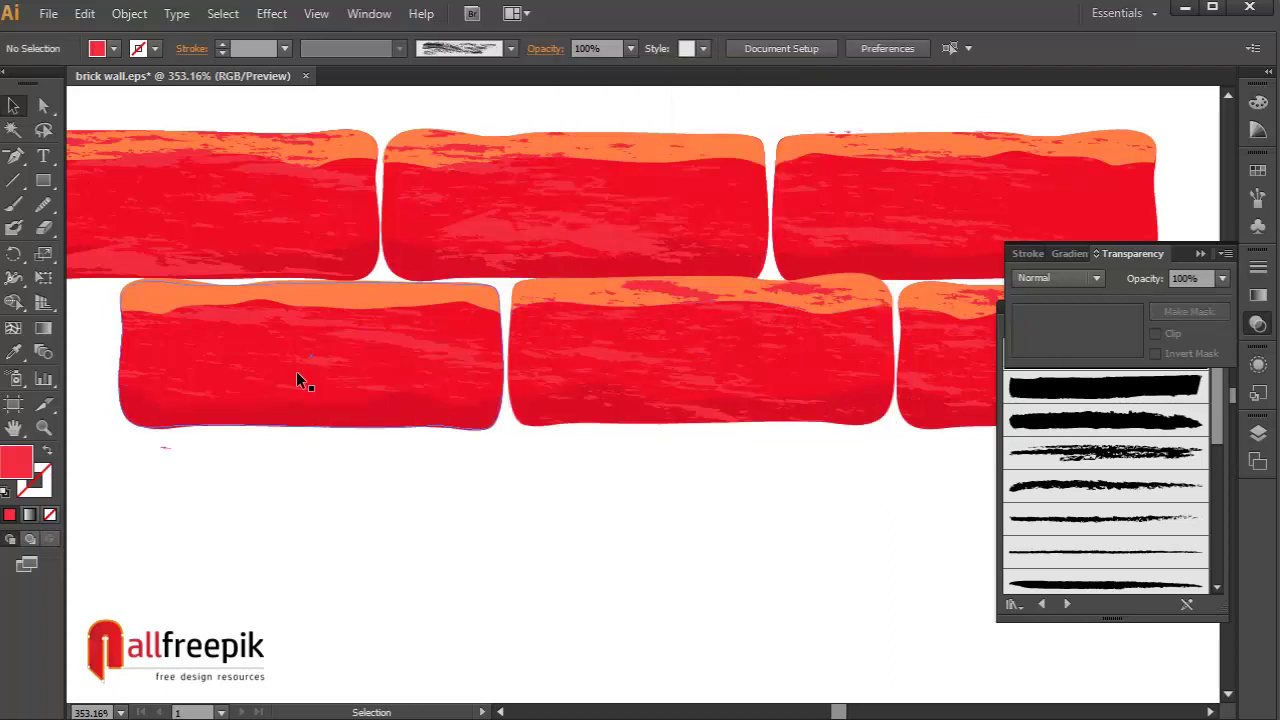
# Bring the bottom-left brick to the front and align its parts
pyautogui.click(329, 334)
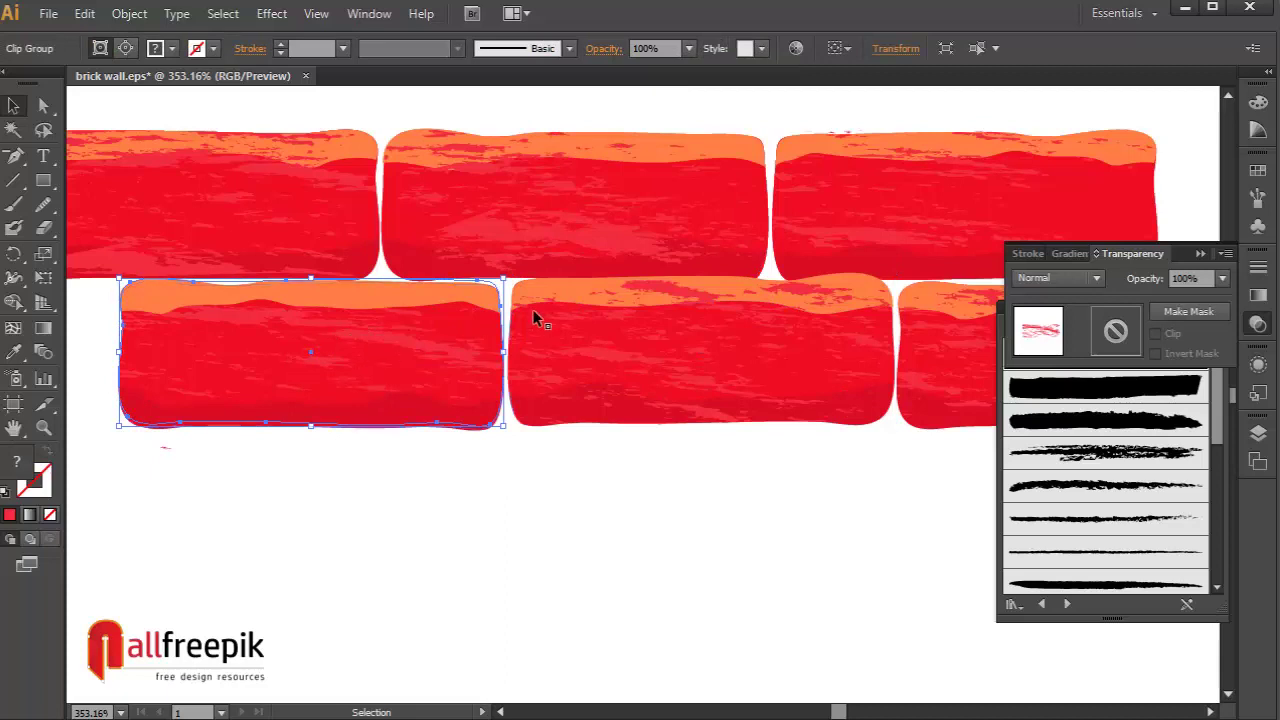
pyautogui.hotkey('ctrl', 'shift', 'a')
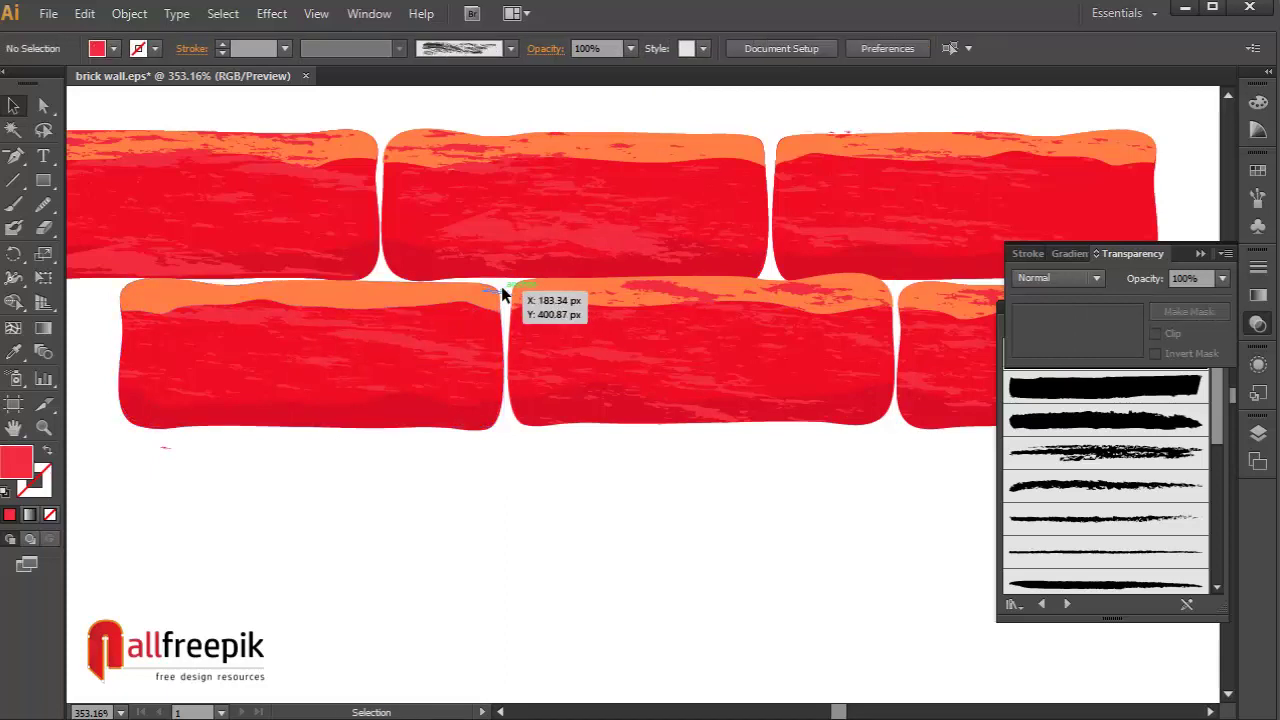
pyautogui.click(497, 291)
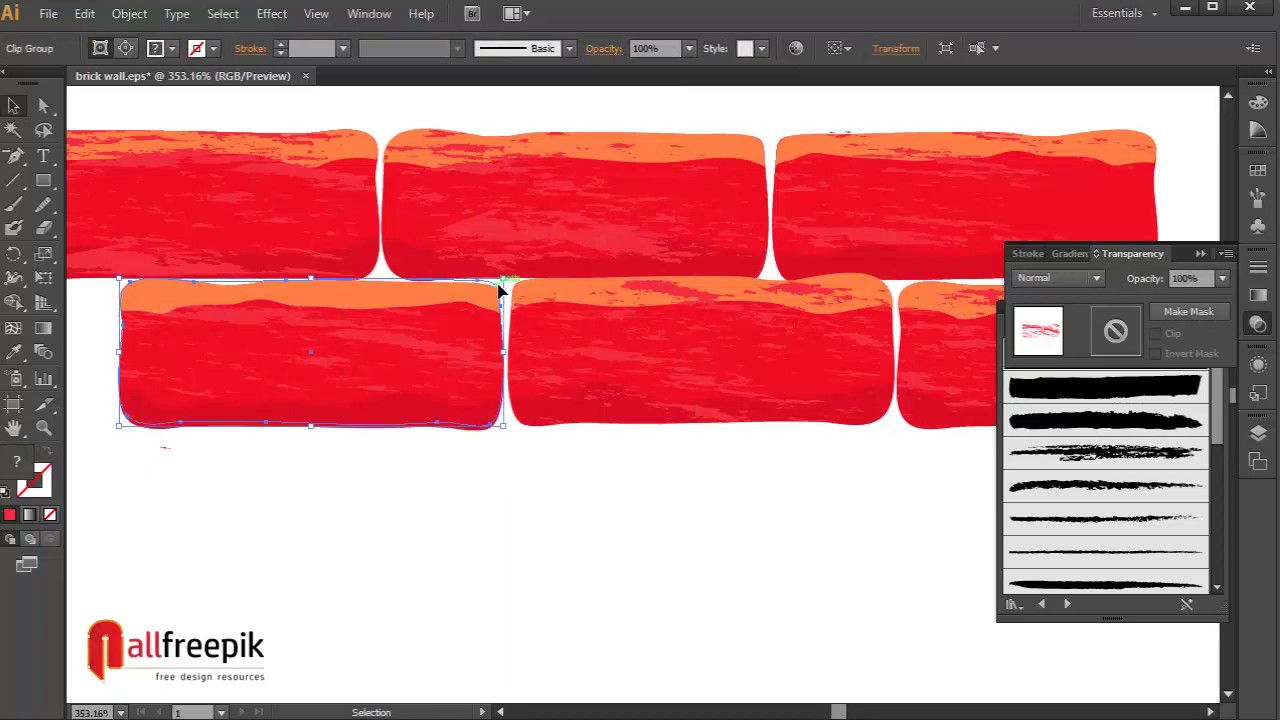
pyautogui.click(129, 13)
pyautogui.moveTo(160, 59)
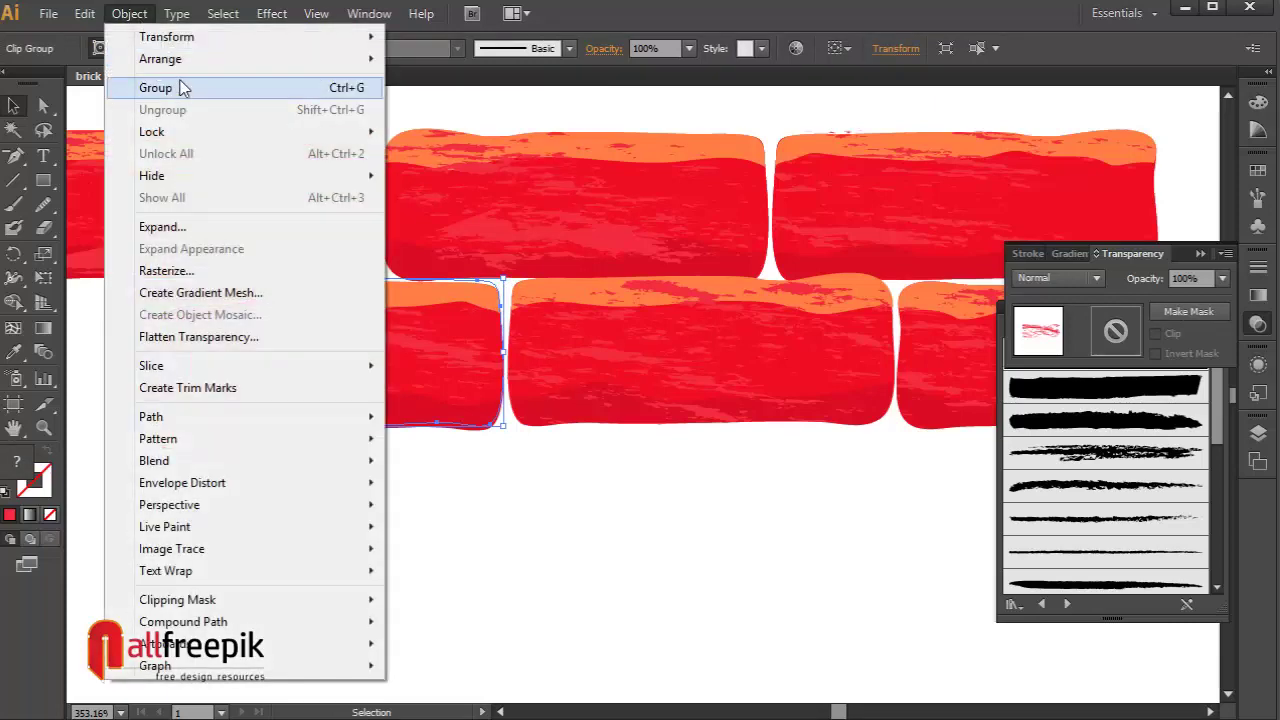
pyautogui.click(451, 58)
pyautogui.click(584, 552)
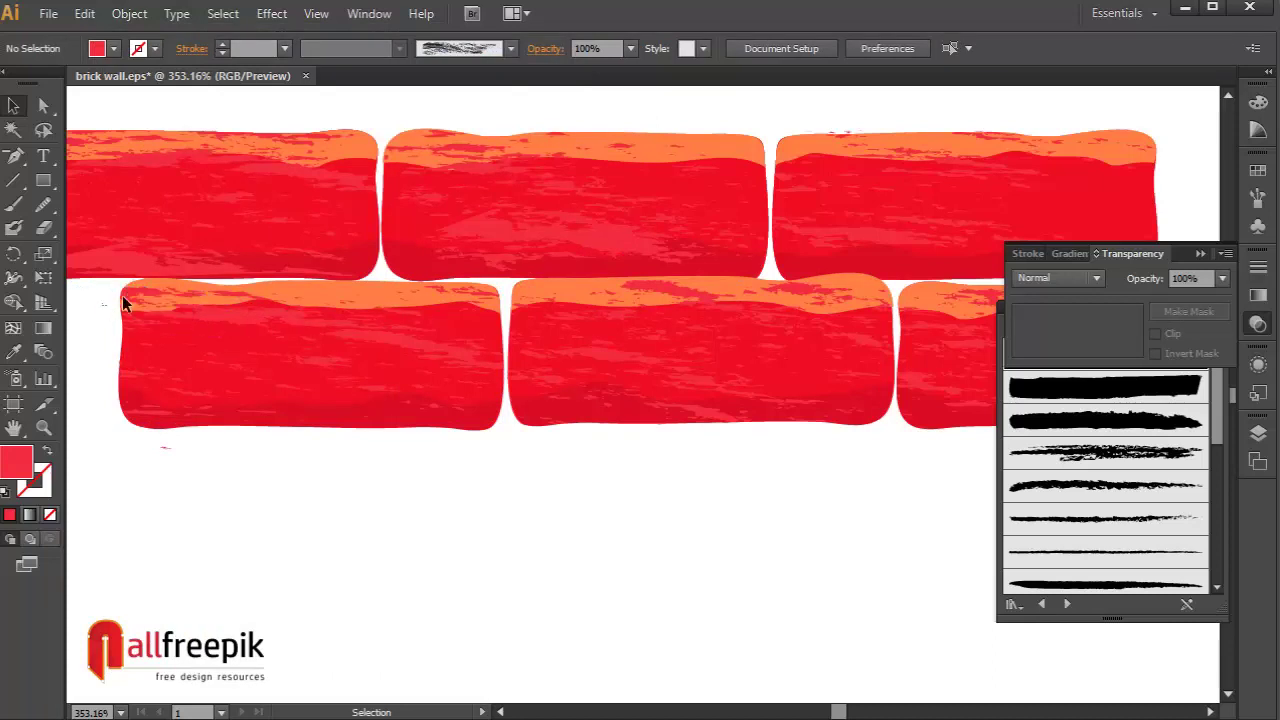
pyautogui.moveTo(122, 295); pyautogui.dragTo(136, 286)
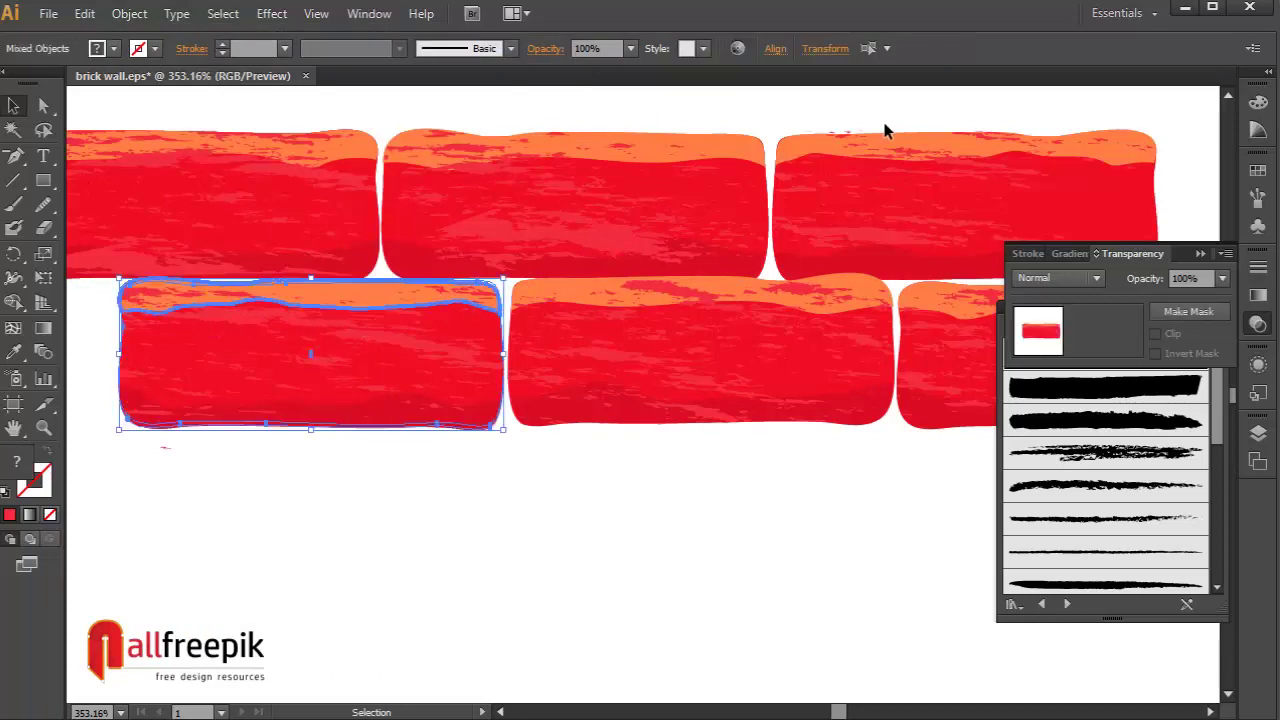
pyautogui.click(775, 48)
pyautogui.click(694, 103)
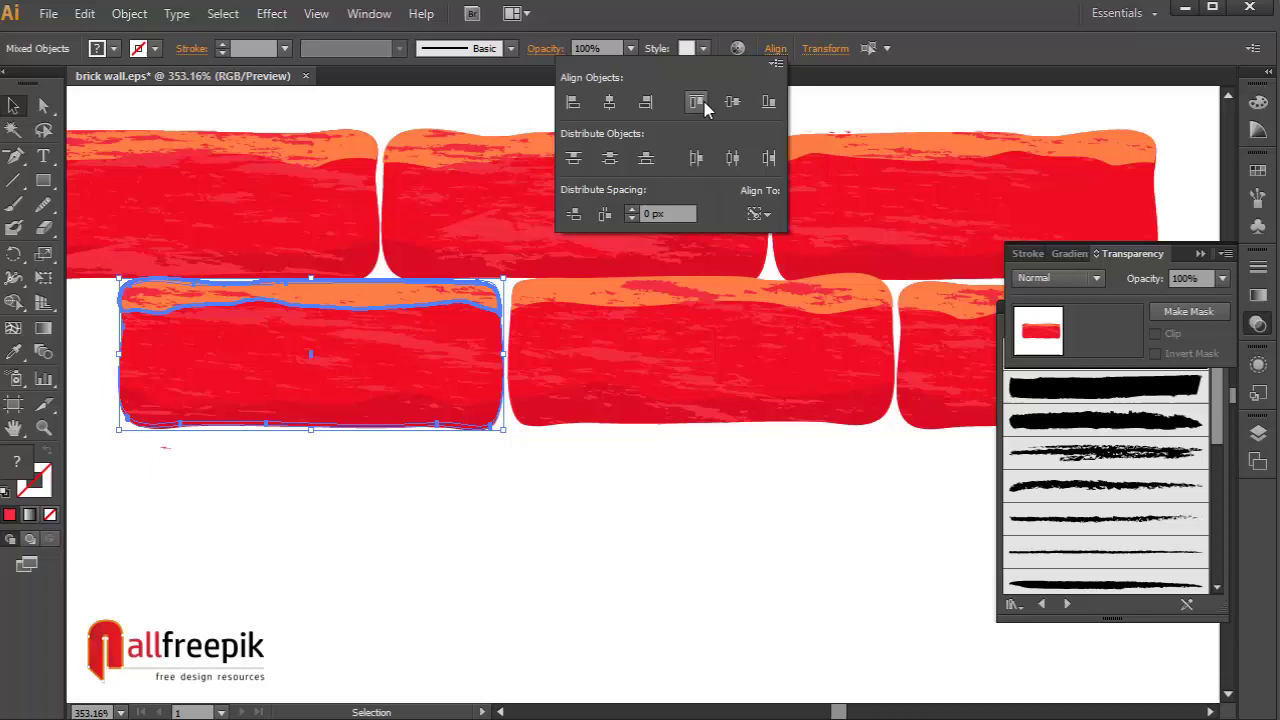
pyautogui.click(743, 566)
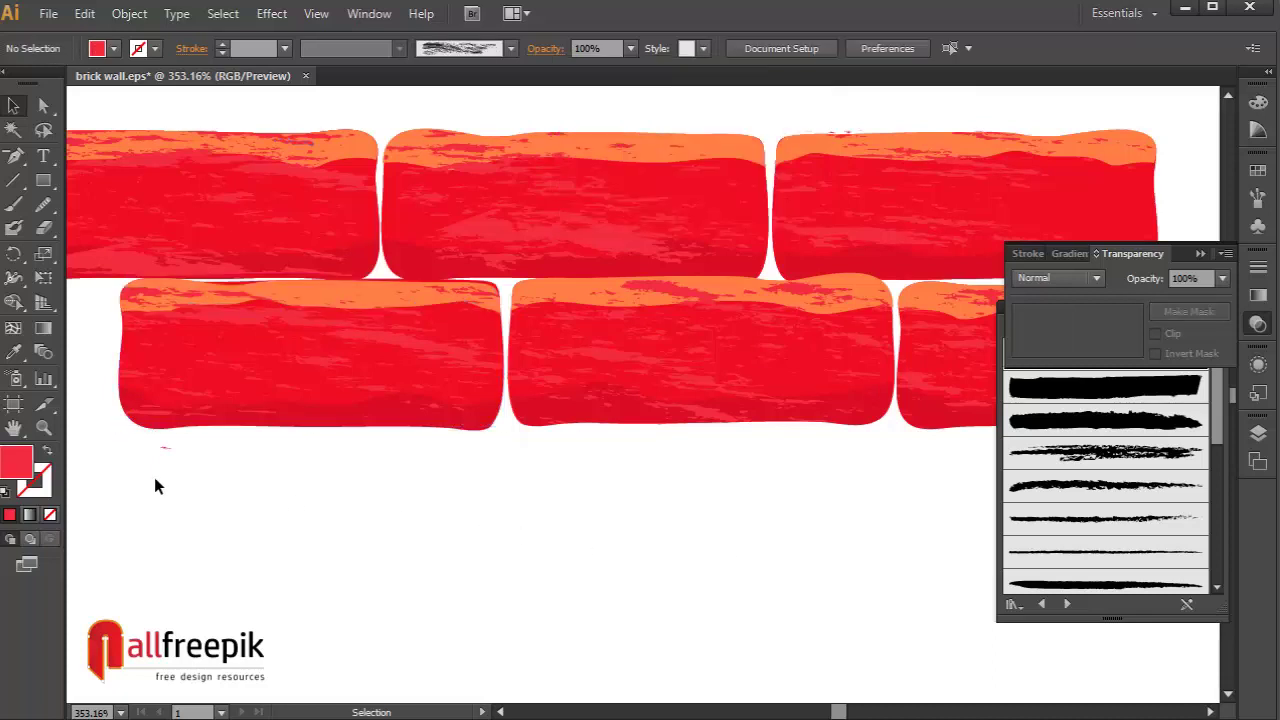
# Nudge the whole bottom row of bricks down slightly
pyautogui.press('a')
pyautogui.keyDown('alt'); pyautogui.click(688, 482); pyautogui.keyUp('alt')
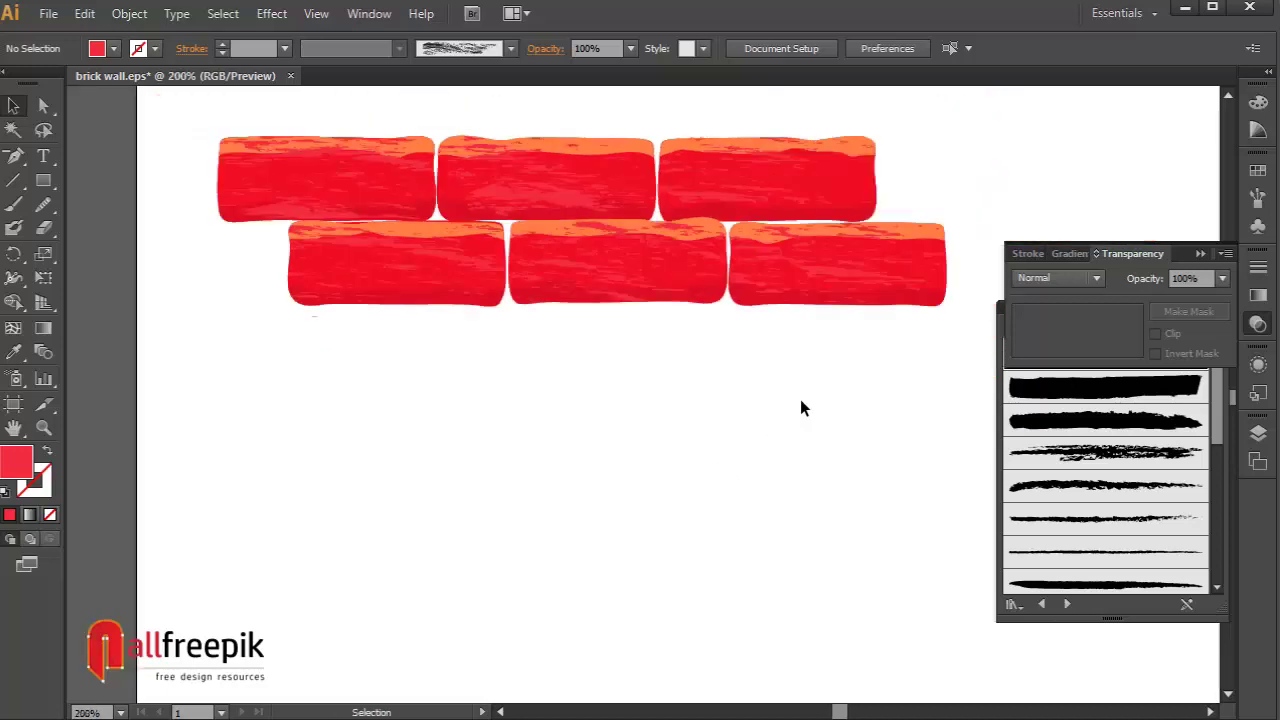
pyautogui.moveTo(915, 428)
pyautogui.mouseDown()
pyautogui.moveTo(548, 416)
pyautogui.moveTo(180, 300)
pyautogui.mouseUp()
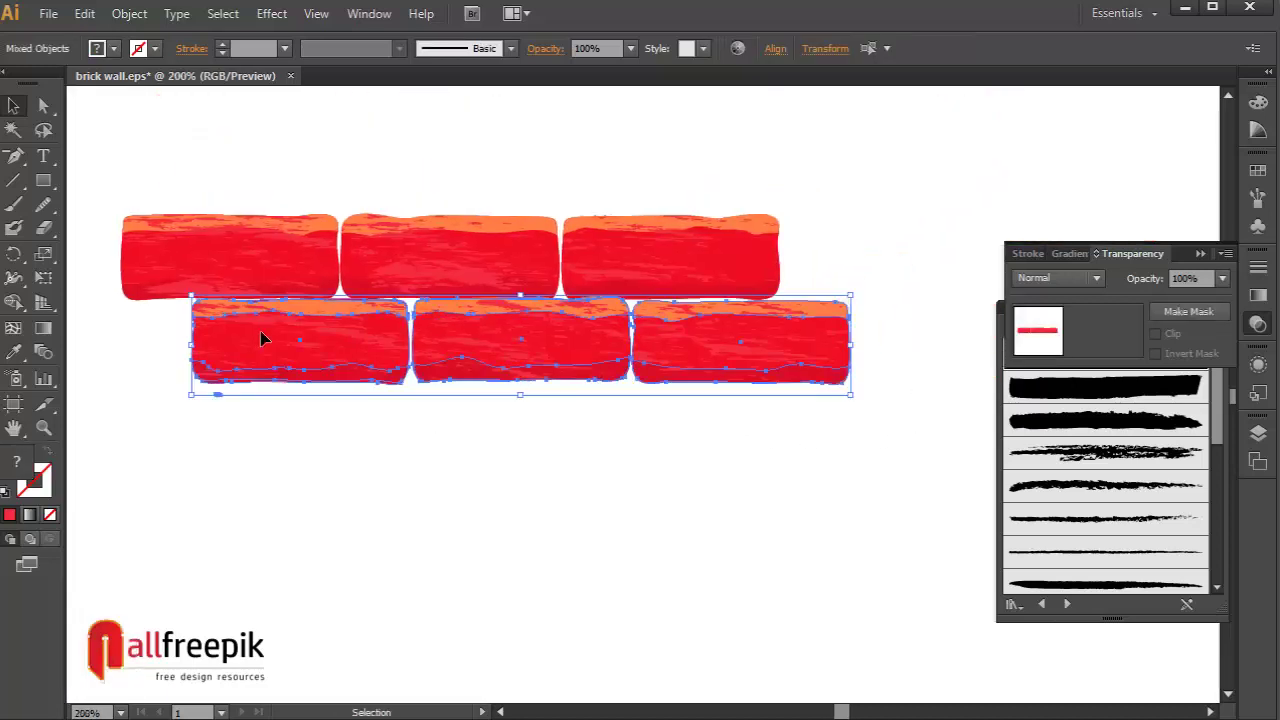
pyautogui.press('Down')
pyautogui.press('Down')
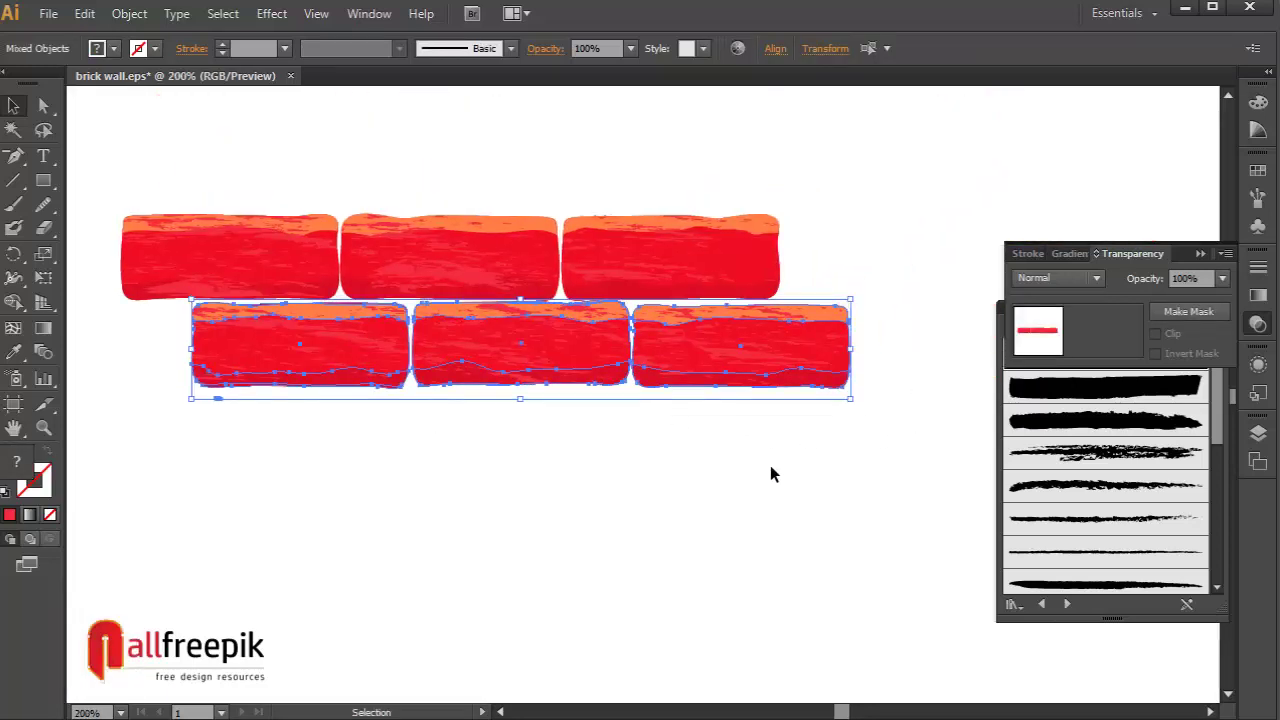
pyautogui.click(795, 475)
pyautogui.hotkey('ctrl', 'z')
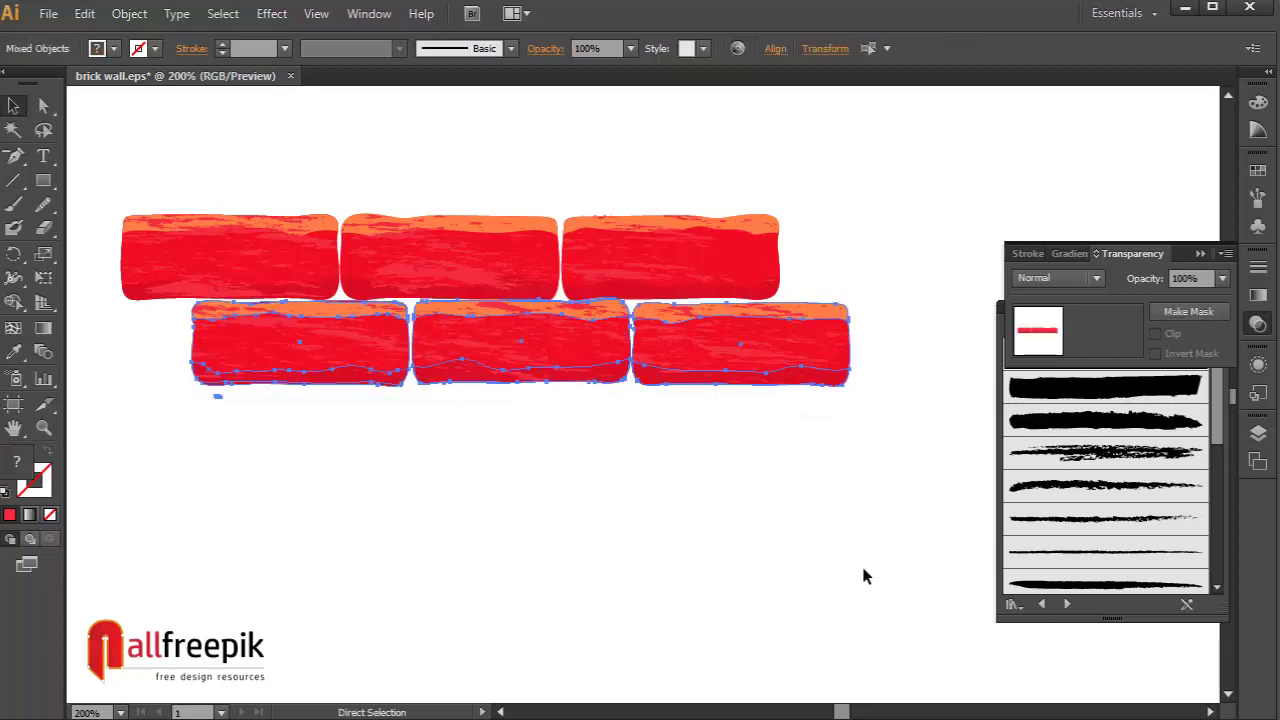
pyautogui.click(861, 563)
pyautogui.keyDown('ctrl'); pyautogui.keyDown('alt'); pyautogui.click(833, 517); pyautogui.keyUp('alt'); pyautogui.keyUp('ctrl')
pyautogui.keyDown('ctrl'); pyautogui.keyDown('alt'); pyautogui.click(794, 511); pyautogui.keyUp('alt'); pyautogui.keyUp('ctrl')
pyautogui.moveTo(263, 156); pyautogui.dragTo(407, 277)
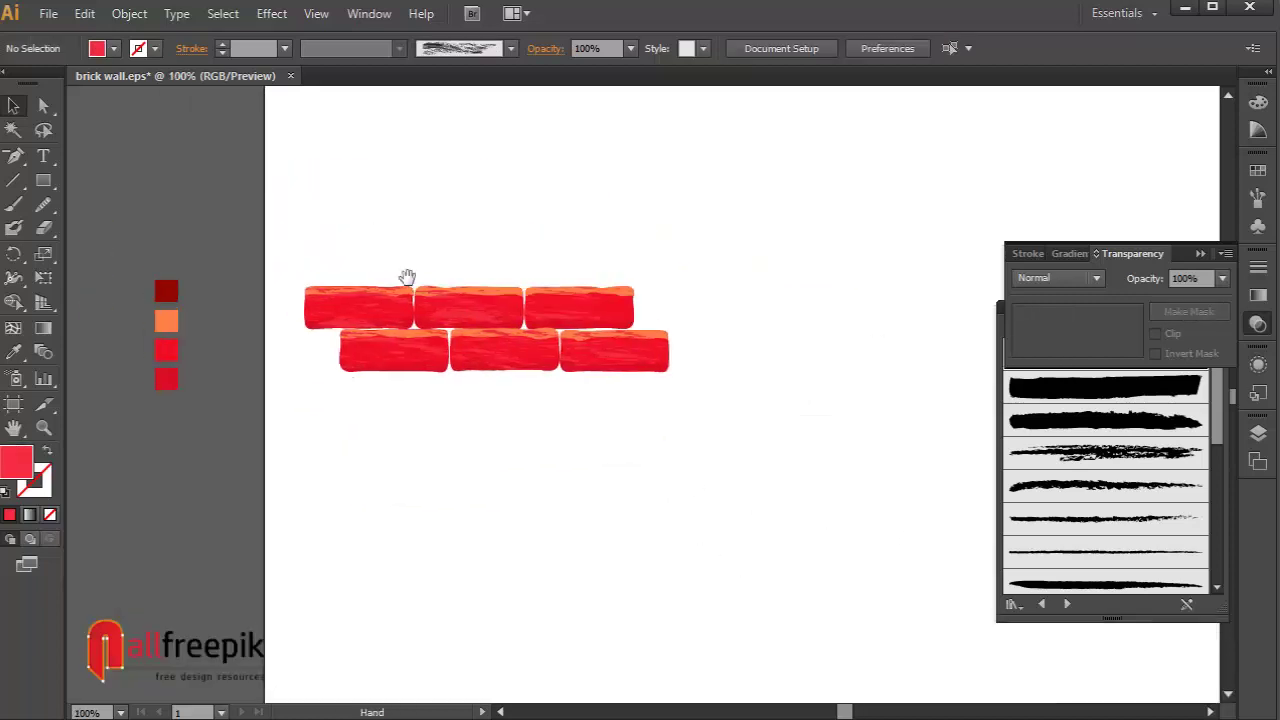
# Select all six bricks and group them with Object > Group
pyautogui.moveTo(286, 270); pyautogui.dragTo(766, 435)
pyautogui.press('a')
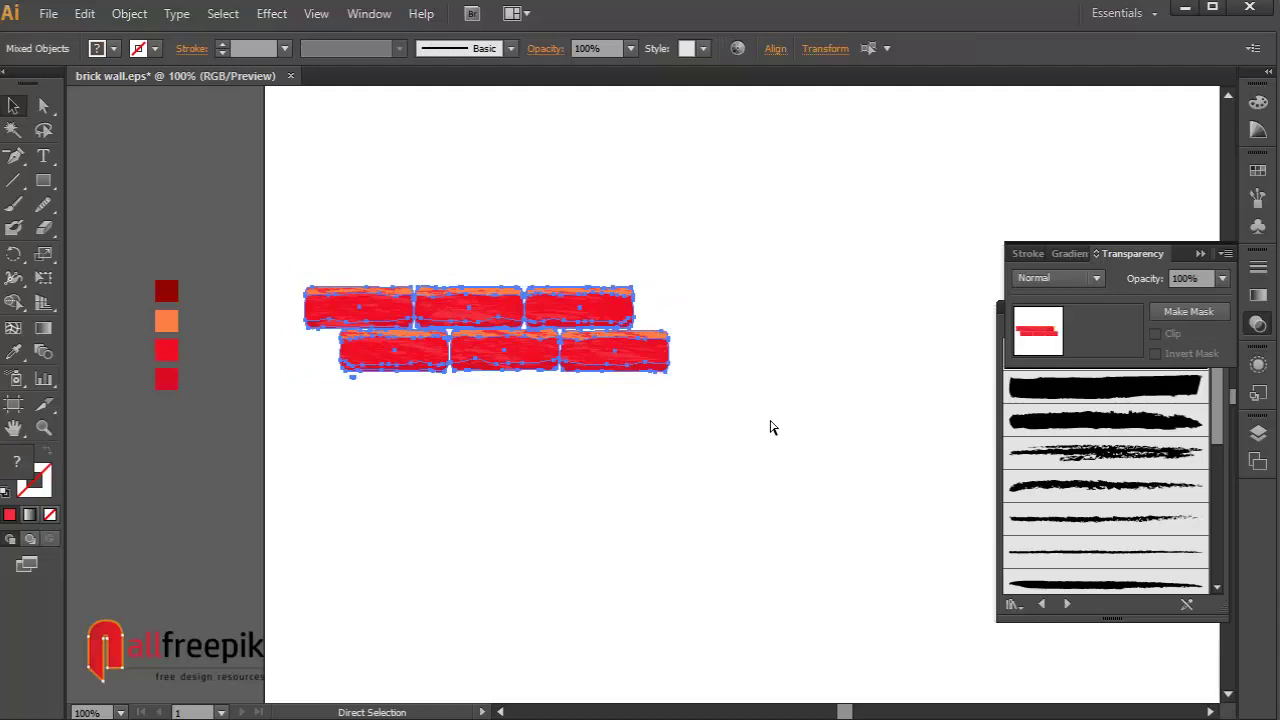
pyautogui.press('v')
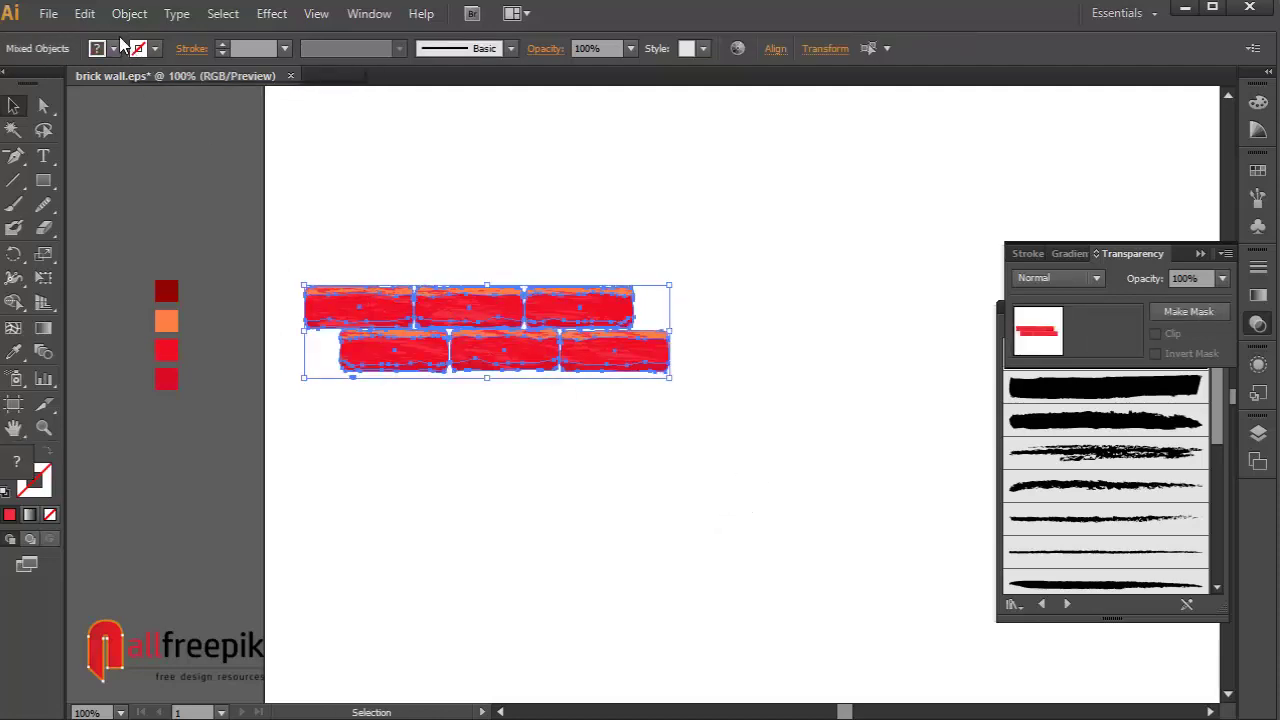
pyautogui.click(129, 13)
pyautogui.click(157, 86)
pyautogui.click(314, 166)
# Drag the brick group into the artboard's top-left corner
pyautogui.moveTo(576, 344); pyautogui.dragTo(566, 212)
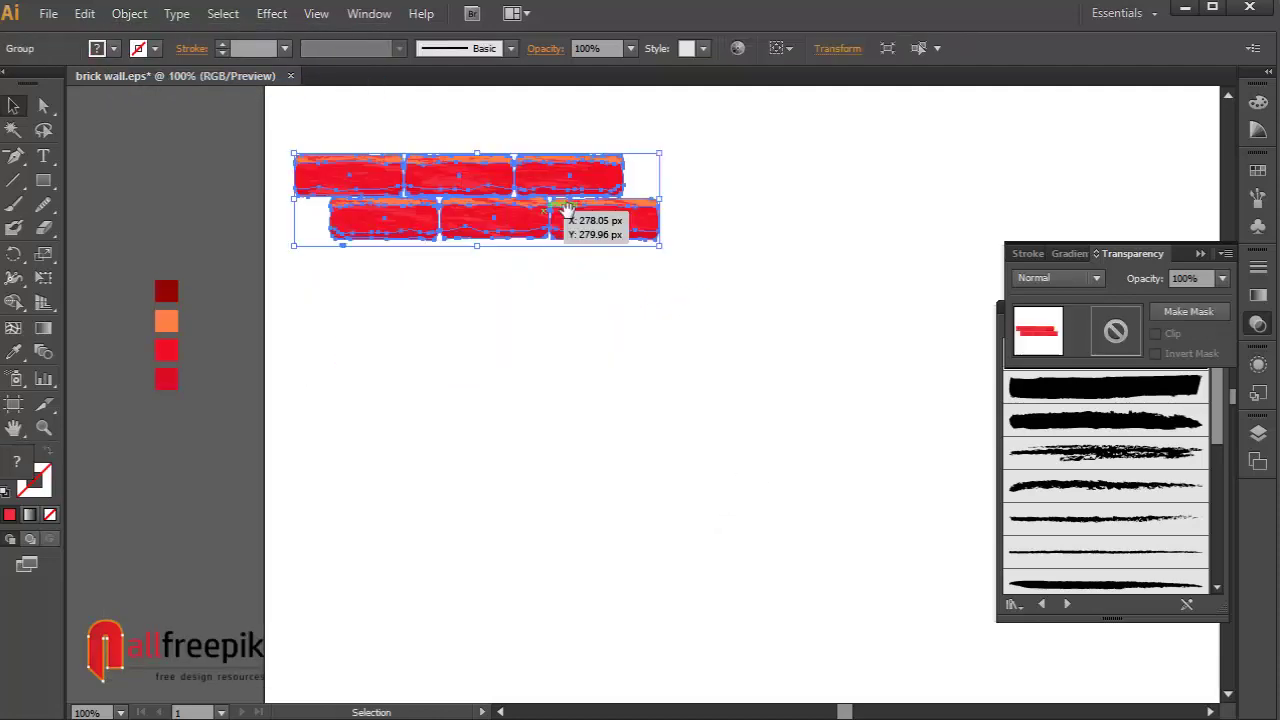
pyautogui.scroll(5, 566, 212)
pyautogui.moveTo(464, 458); pyautogui.dragTo(455, 256)
pyautogui.hscroll(3, 569, 357)
pyautogui.click(457, 303)
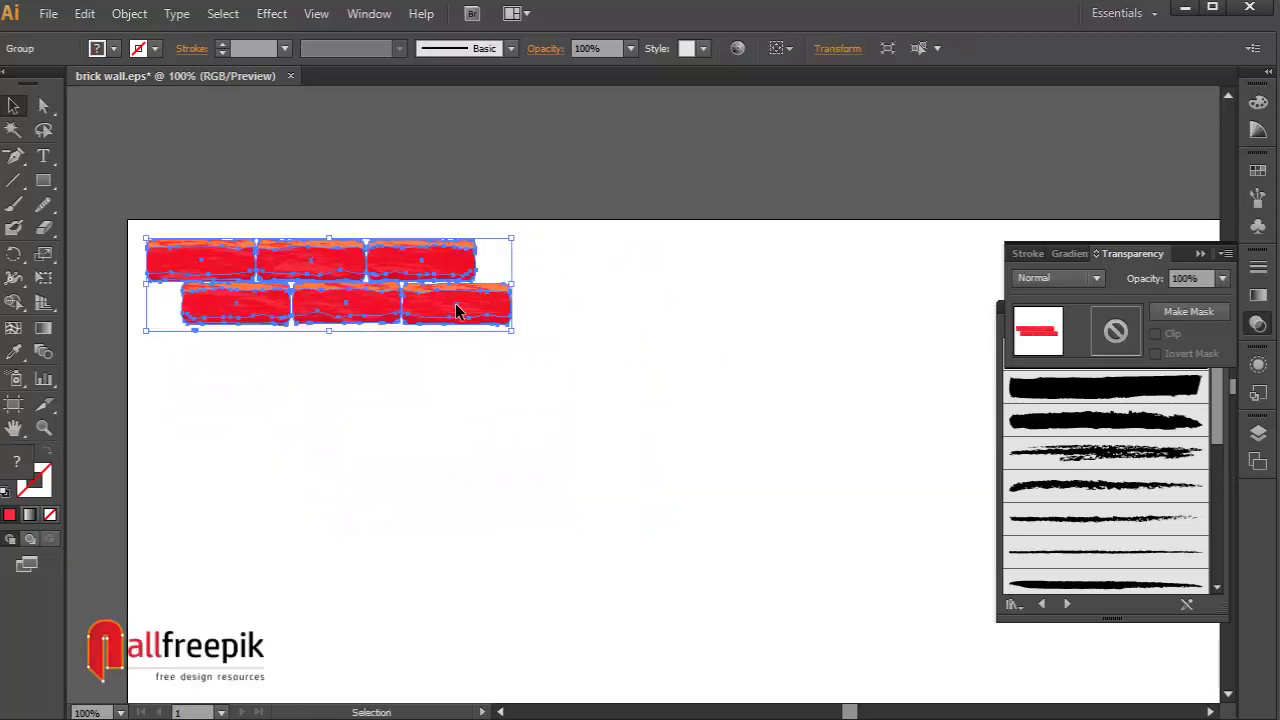
pyautogui.moveTo(455, 310); pyautogui.dragTo(470, 300)
pyautogui.hotkey('ctrl', 'shift', 'a')
pyautogui.hotkey('ctrl', '-')
pyautogui.press('z')
pyautogui.moveTo(150, 232)
pyautogui.mouseDown()
pyautogui.moveTo(421, 376)
pyautogui.moveTo(551, 289)
pyautogui.mouseUp()
# Collapse the Transparency and chalk brush library panels and return the view to 100%
pyautogui.moveTo(589, 157); pyautogui.dragTo(626, 162)
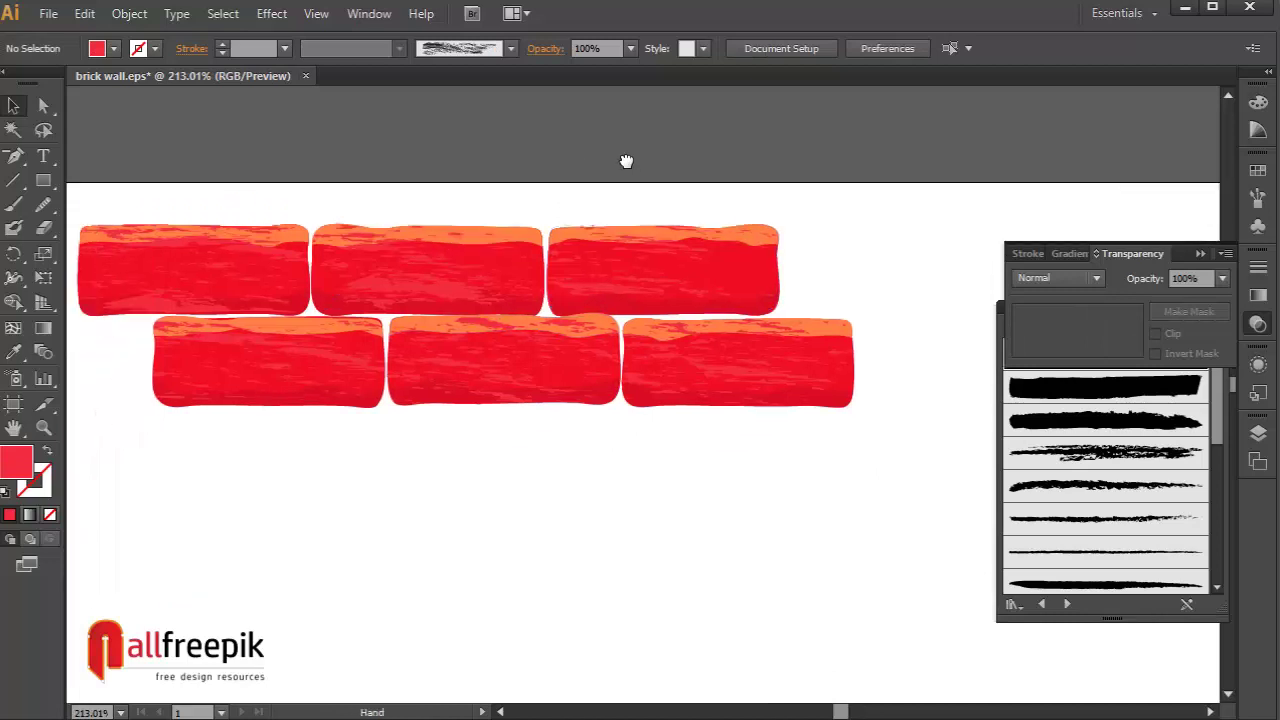
pyautogui.keyDown('alt'); pyautogui.click(640, 516); pyautogui.keyUp('alt')
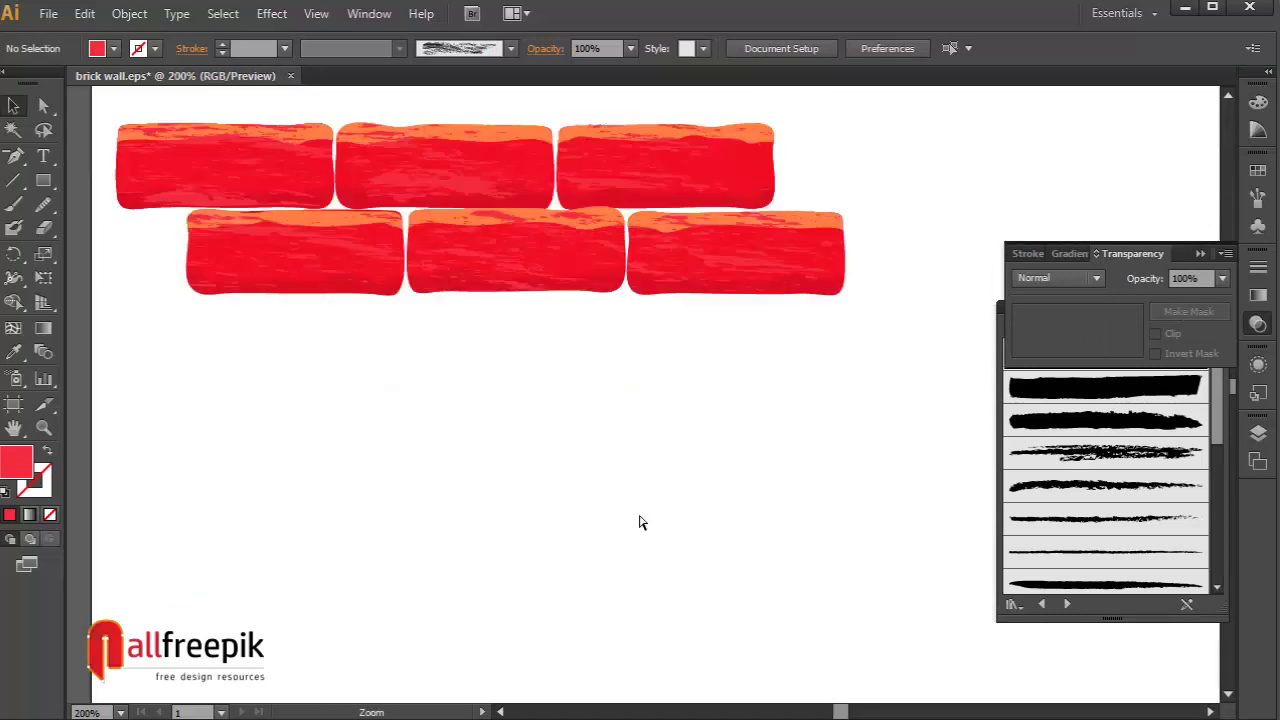
pyautogui.keyDown('alt'); pyautogui.click(617, 471); pyautogui.keyUp('alt')
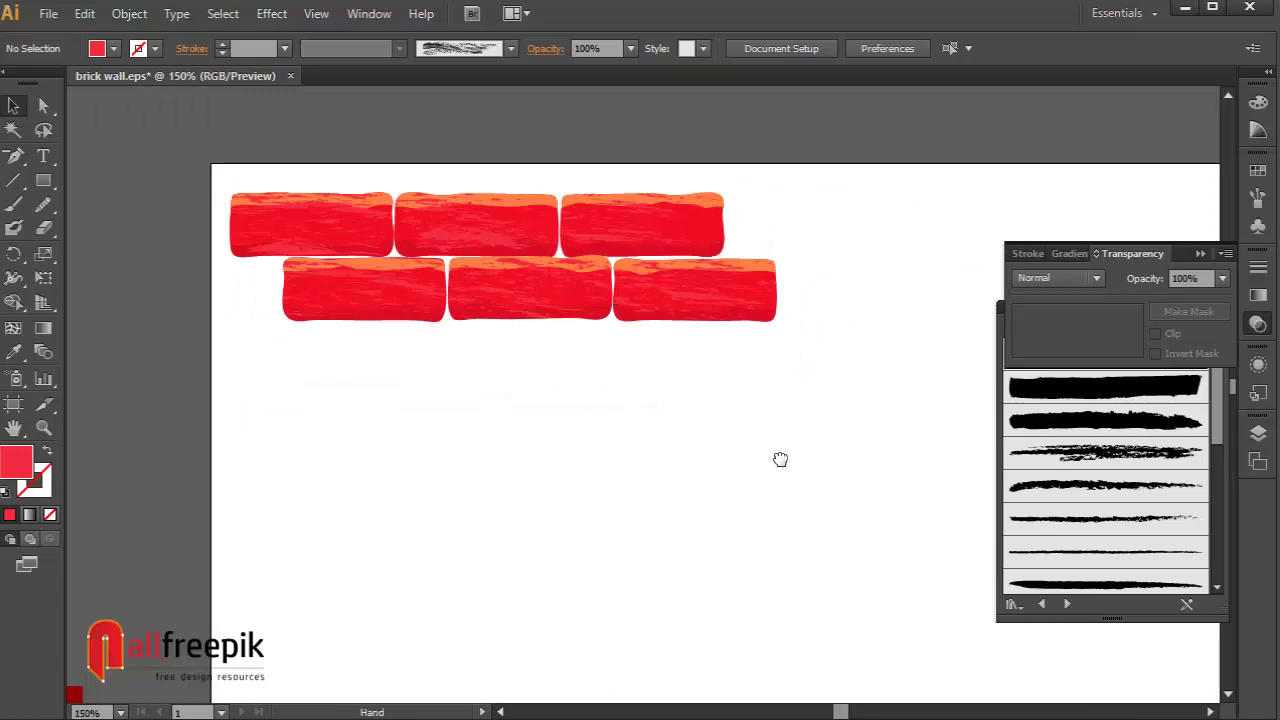
pyautogui.moveTo(780, 457); pyautogui.dragTo(650, 481)
pyautogui.click(1200, 255)
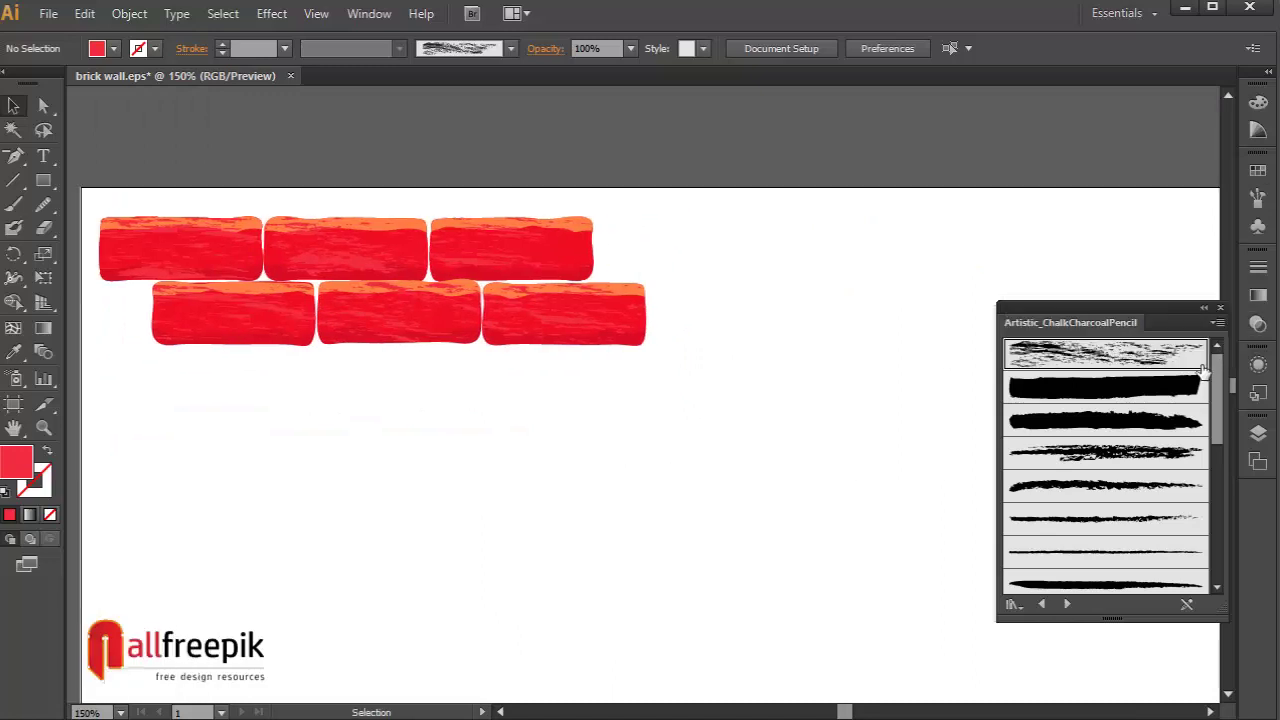
pyautogui.click(1205, 310)
pyautogui.moveTo(1176, 307); pyautogui.dragTo(1170, 91)
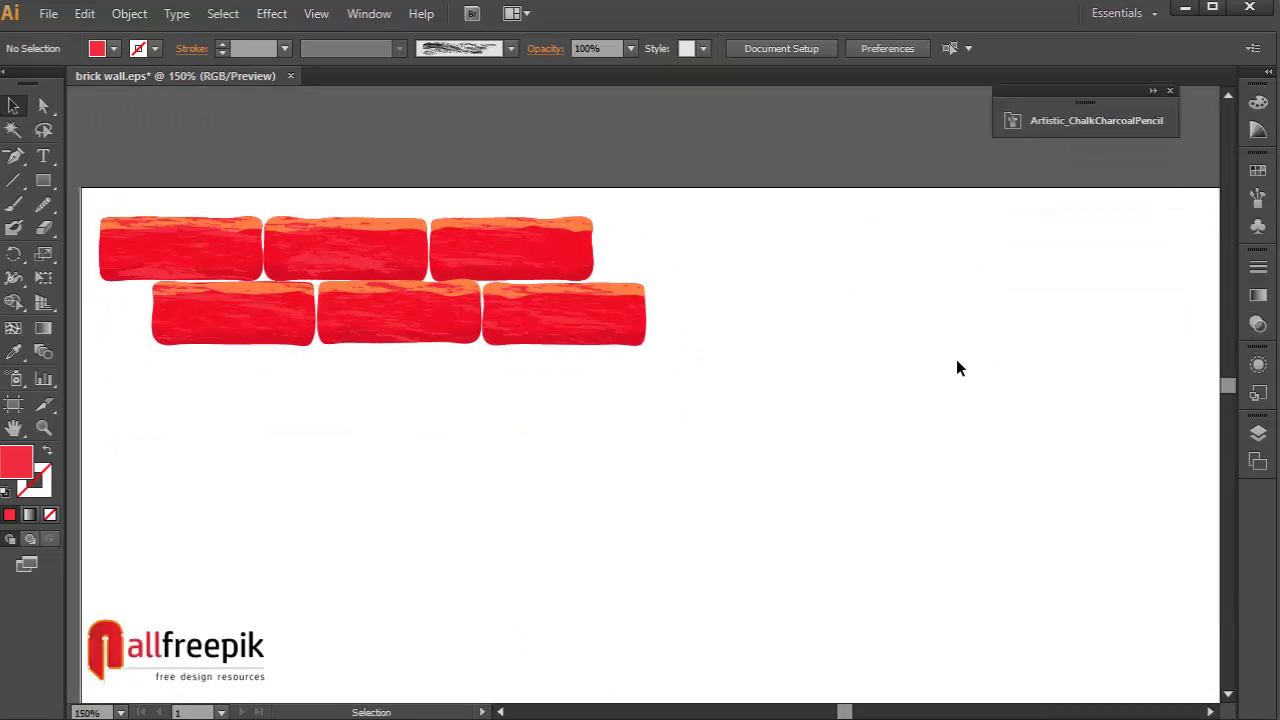
pyautogui.keyDown('alt'); pyautogui.click(850, 358); pyautogui.keyUp('alt')
pyautogui.moveTo(640, 434); pyautogui.dragTo(612, 428)
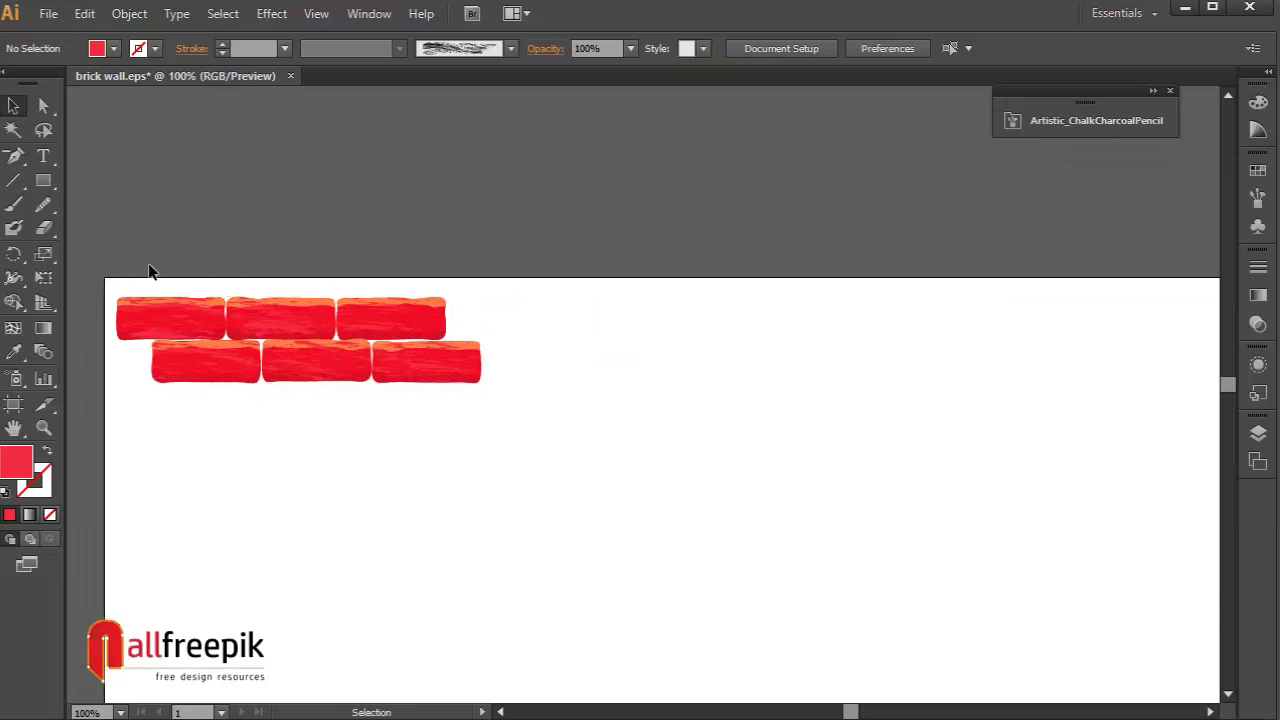
# Copy the brick group to the right and repeat with Ctrl+D to extend the rows
pyautogui.moveTo(148, 270); pyautogui.dragTo(486, 388)
pyautogui.press('z')
pyautogui.moveTo(160, 278); pyautogui.dragTo(1079, 296)
pyautogui.hotkey('ctrl', '-')
pyautogui.hotkey('ctrl', '-')
pyautogui.hotkey('ctrl', '-')
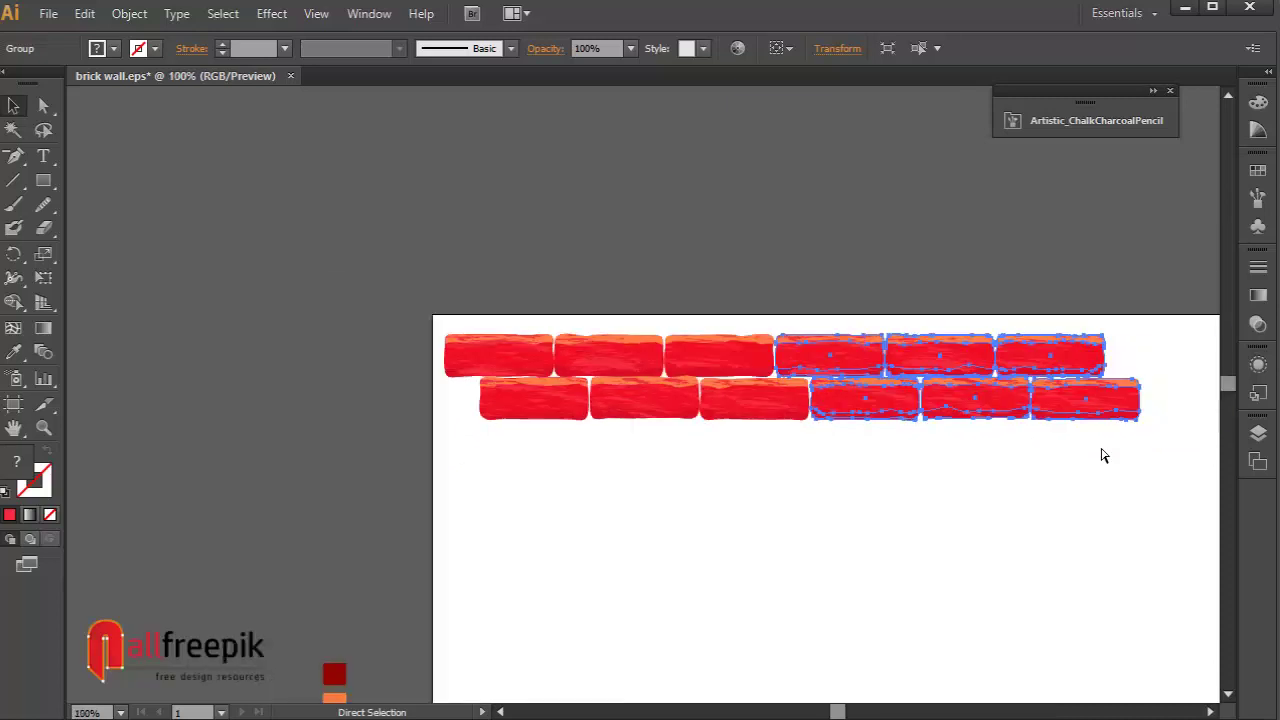
pyautogui.hotkey('ctrl', '-')
pyautogui.hotkey('ctrl', '-')
pyautogui.click(1105, 456)
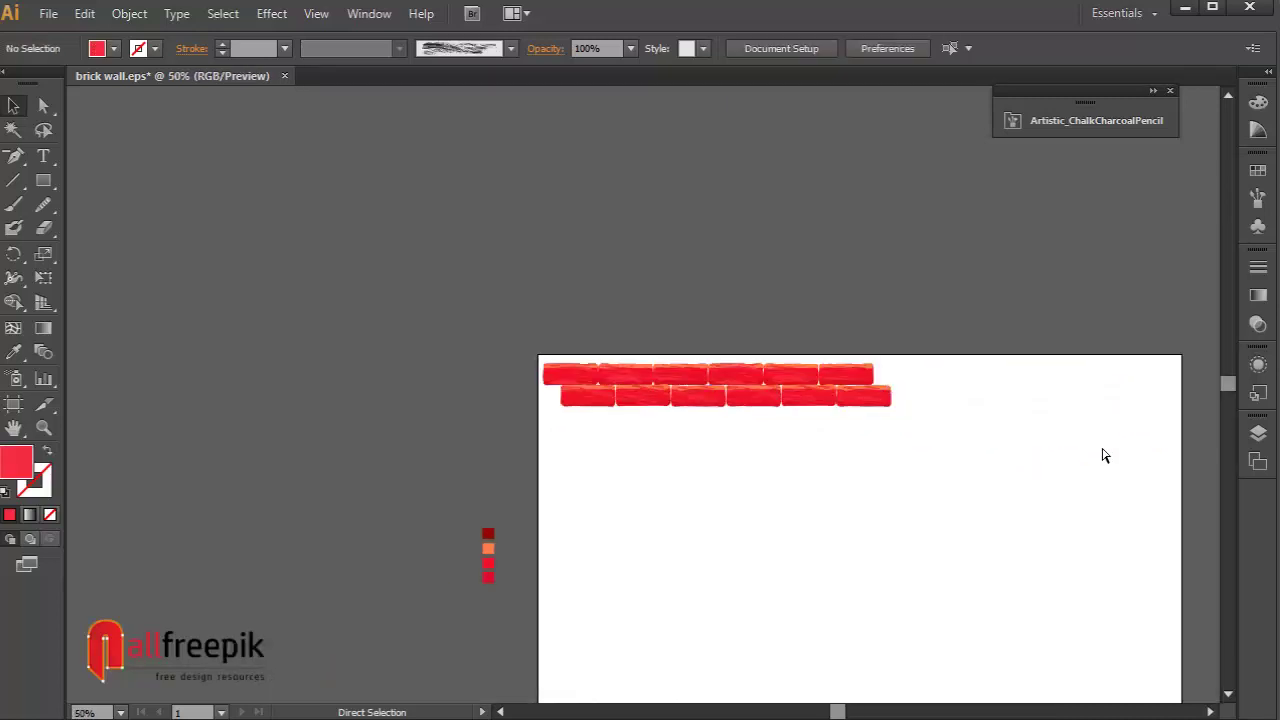
pyautogui.hotkey('ctrl', 'z')
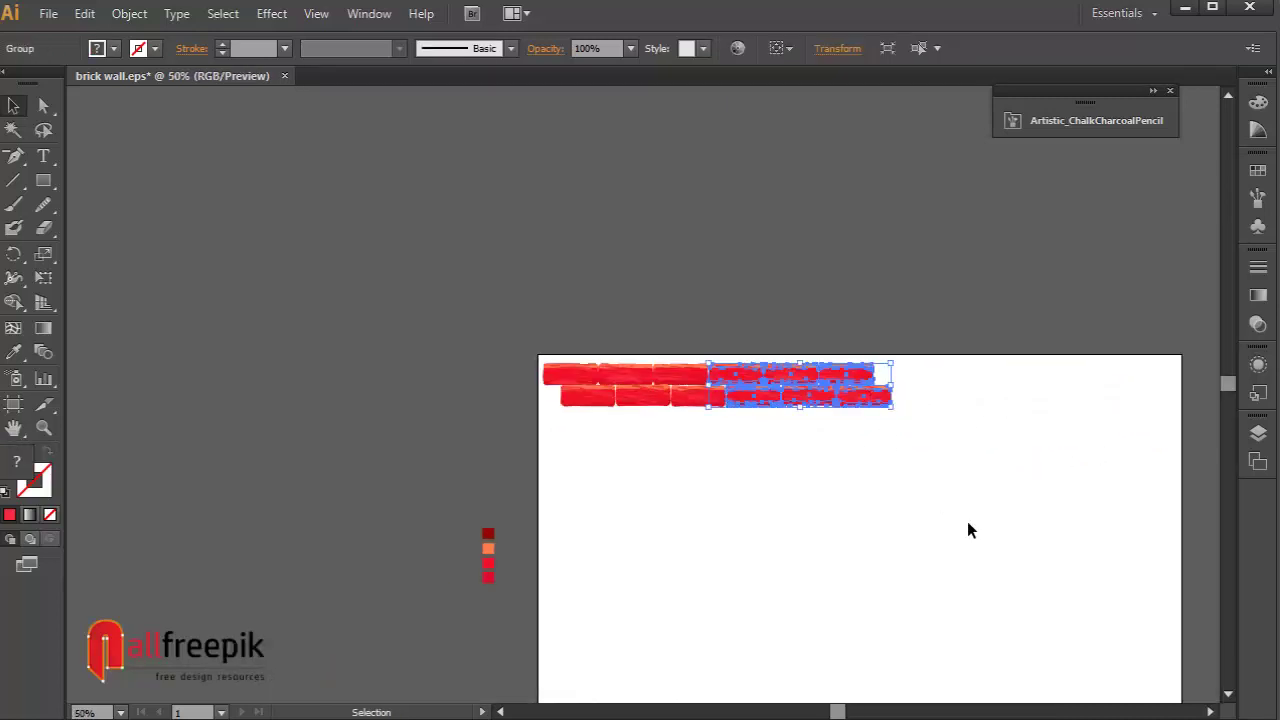
pyautogui.hotkey('ctrl', 'd')
pyautogui.hotkey('ctrl', 'd')
pyautogui.hotkey('ctrl', 'd')
pyautogui.moveTo(1101, 541); pyautogui.dragTo(634, 551)
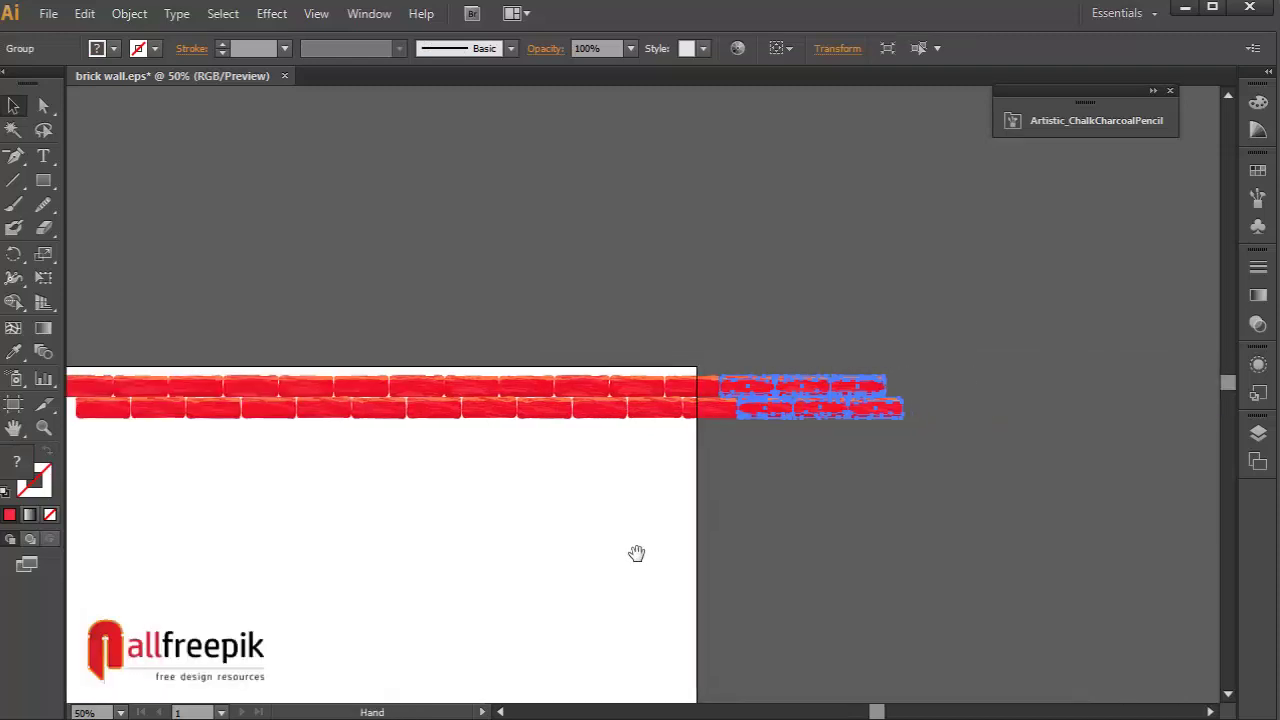
pyautogui.moveTo(157, 317); pyautogui.dragTo(280, 292)
pyautogui.click(180, 309)
# Select all bricks, shrink the group's width, and nudge it left three times
pyautogui.hotkey('ctrl', 'a')
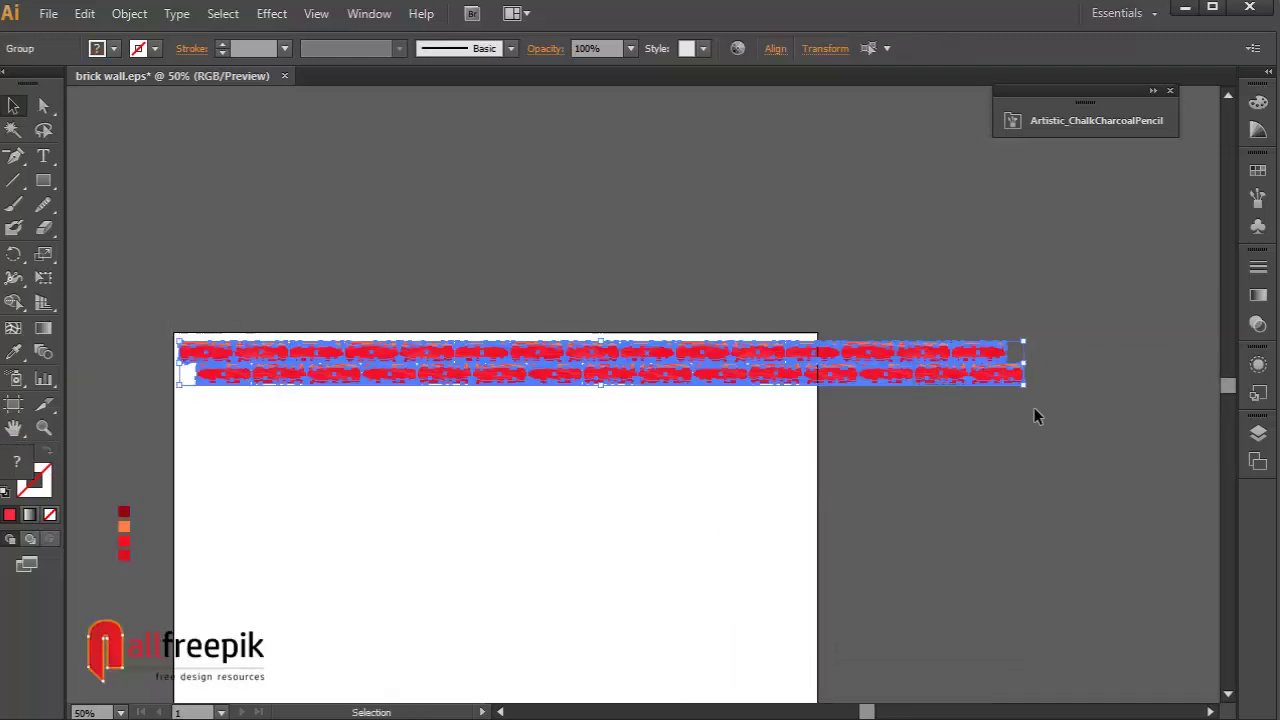
pyautogui.moveTo(1026, 386)
pyautogui.mouseDown()
pyautogui.moveTo(955, 372)
pyautogui.moveTo(986, 374)
pyautogui.moveTo(987, 388)
pyautogui.mouseUp()
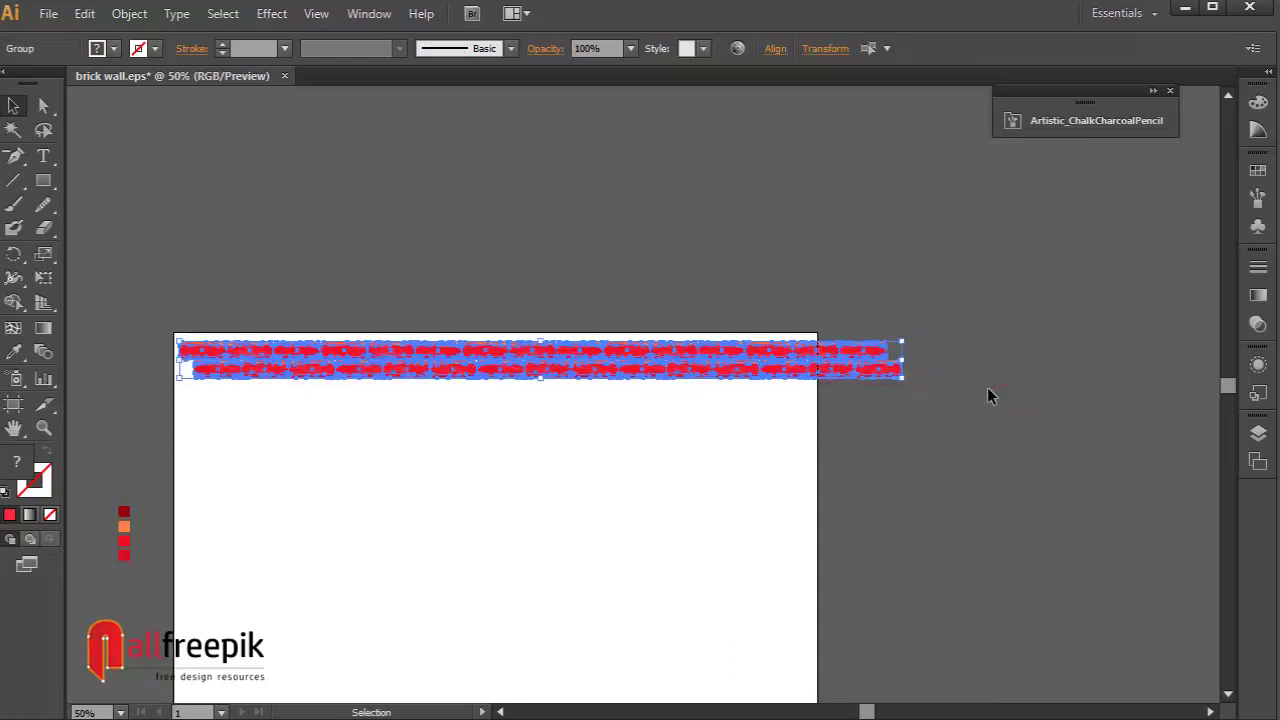
pyautogui.hotkey('shift', 'Left')
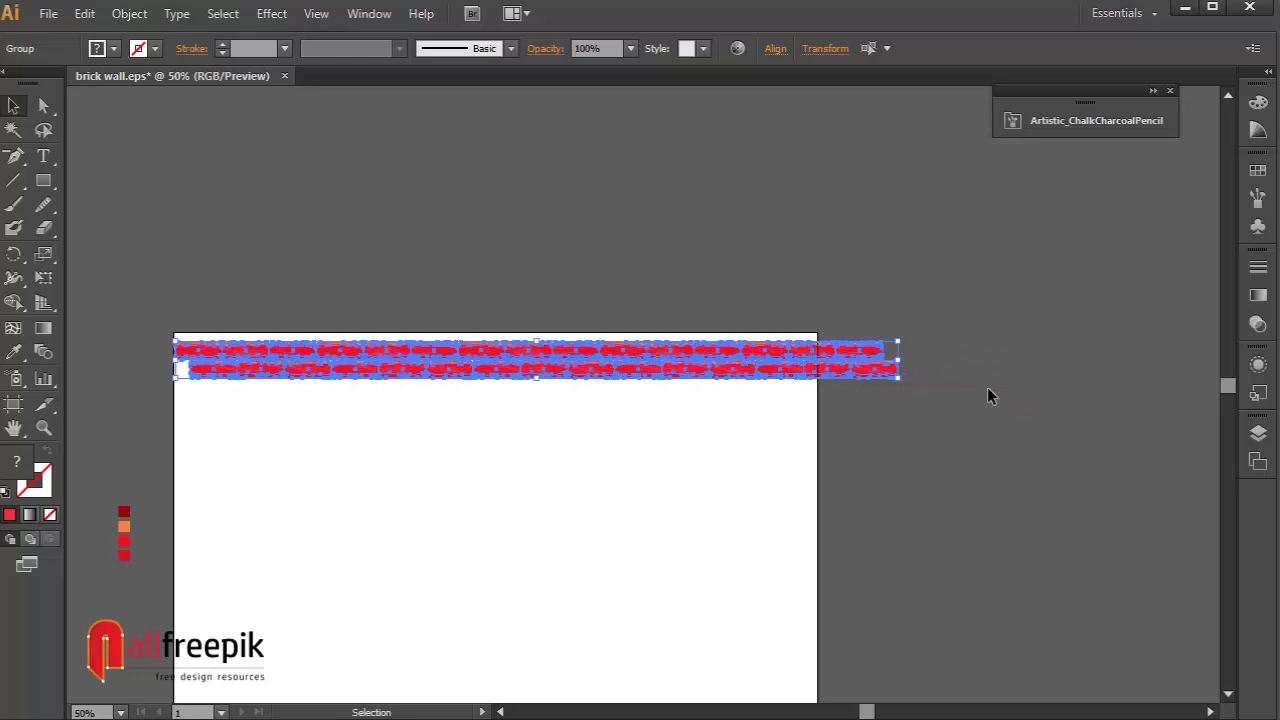
pyautogui.hotkey('shift', 'Left')
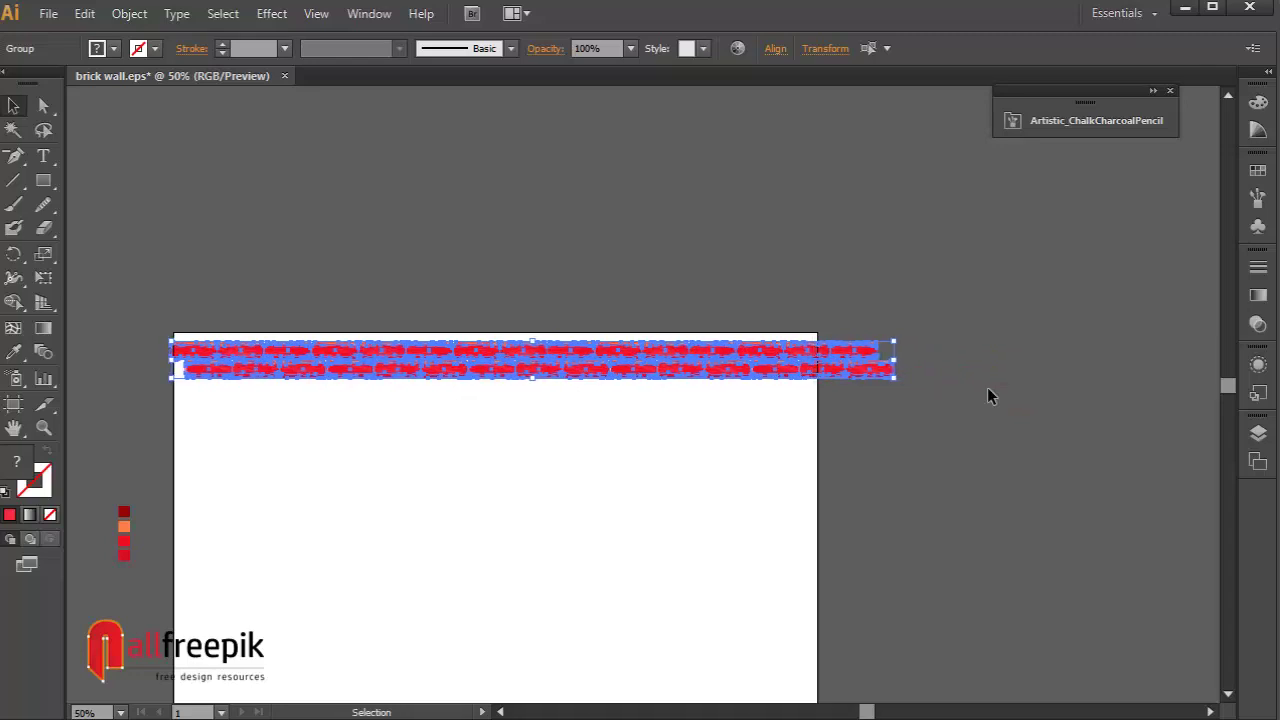
pyautogui.hotkey('shift', 'Left')
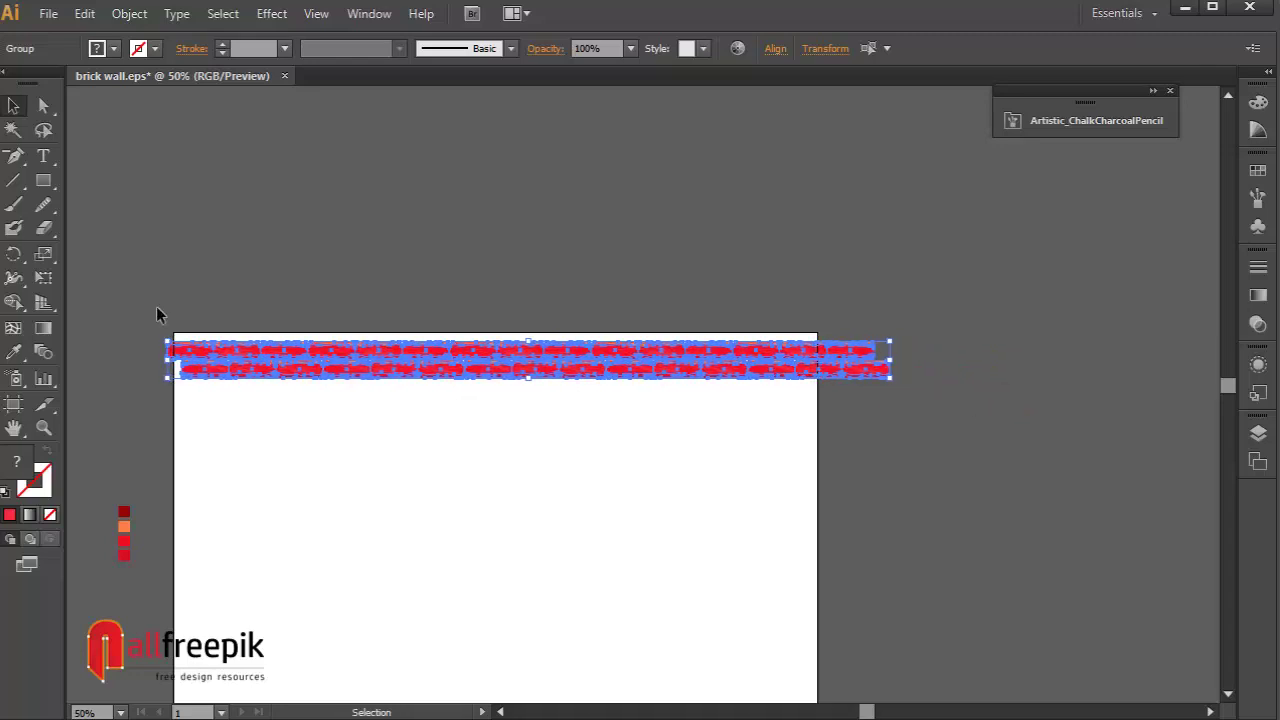
# Offset the lower brick row to the left and Alt-drag a copy of both rows directly below
pyautogui.moveTo(137, 314); pyautogui.dragTo(338, 456)
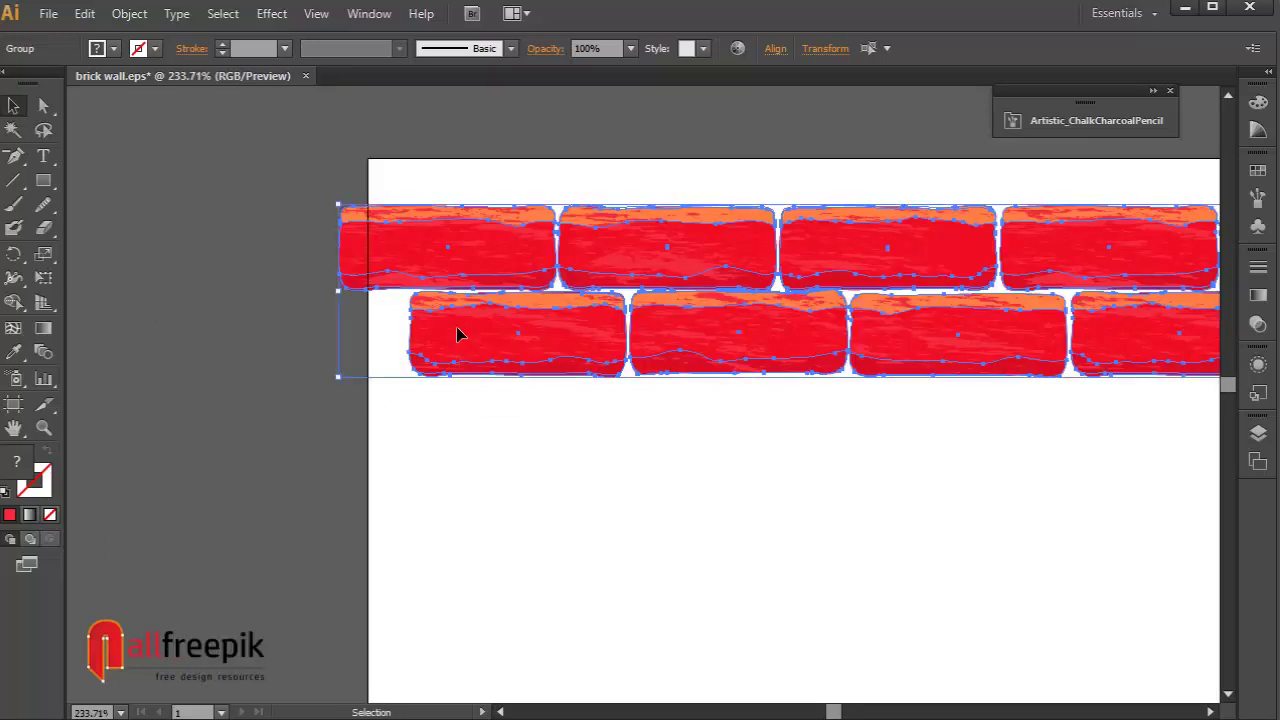
pyautogui.moveTo(473, 334); pyautogui.dragTo(335, 333)
pyautogui.moveTo(630, 244); pyautogui.dragTo(622, 417)
pyautogui.moveTo(722, 452); pyautogui.dragTo(722, 452)
# Zoom out and repeat the downward copy four times so brick rows reach the artboard bottom
pyautogui.hotkey('ctrl', '-')
pyautogui.hotkey('ctrl', '-')
pyautogui.hotkey('ctrl', '-')
pyautogui.hotkey('ctrl', '-')
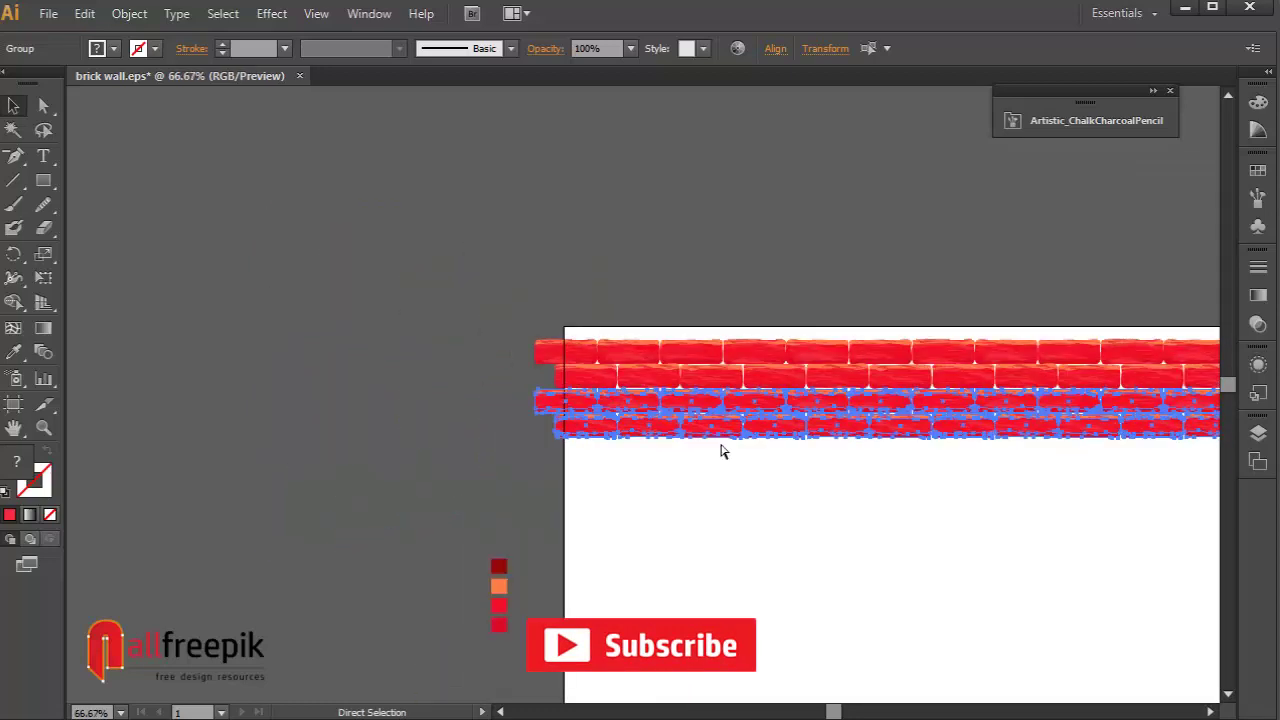
pyautogui.hotkey('ctrl', '-')
pyautogui.hotkey('ctrl', '-')
pyautogui.hotkey('ctrl', 'd')
pyautogui.hotkey('ctrl', 'd')
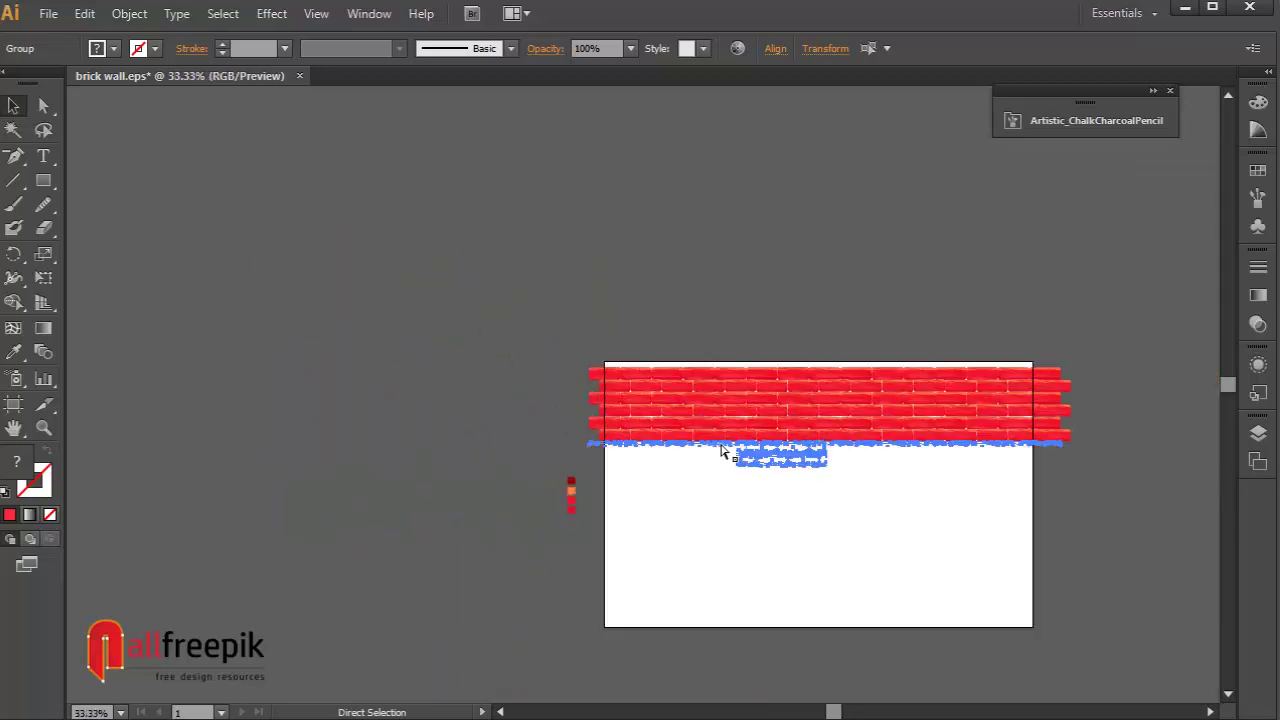
pyautogui.hotkey('ctrl', 'd')
pyautogui.hotkey('ctrl', 'd')
pyautogui.hotkey('ctrl', 'd')
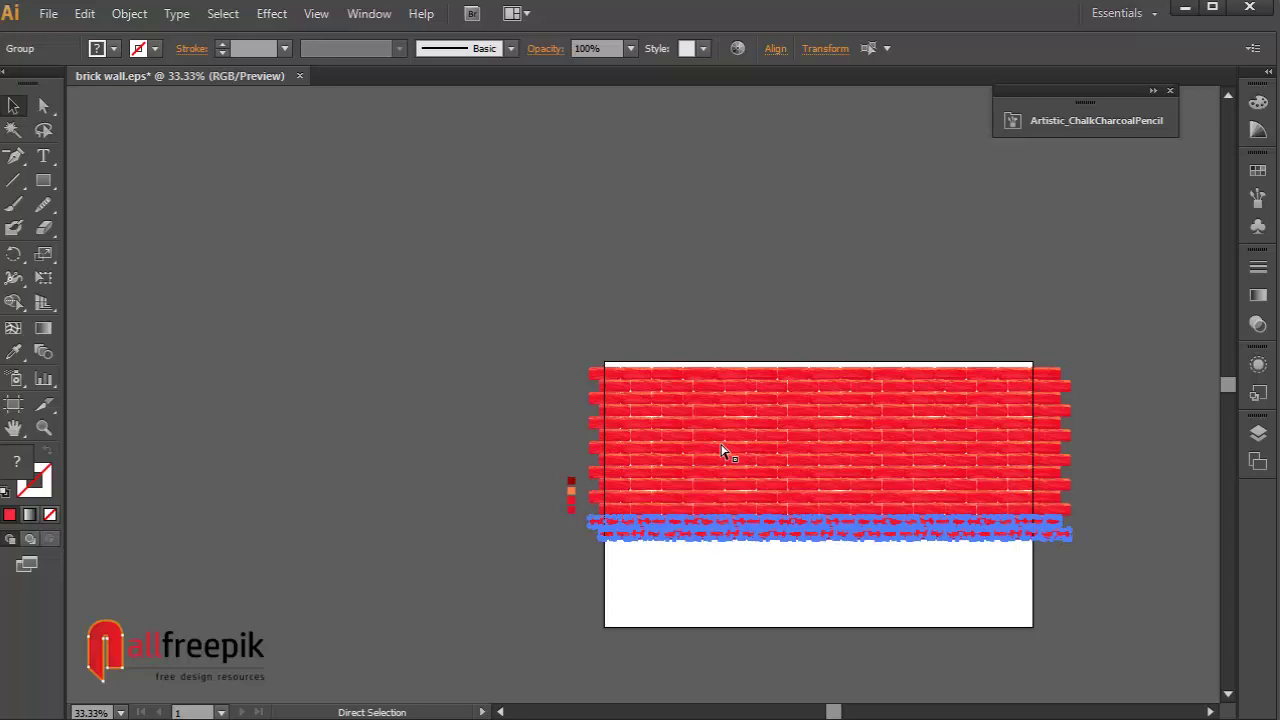
pyautogui.hotkey('ctrl', 'd')
pyautogui.hotkey('ctrl', 'd')
pyautogui.hotkey('ctrl', 'd')
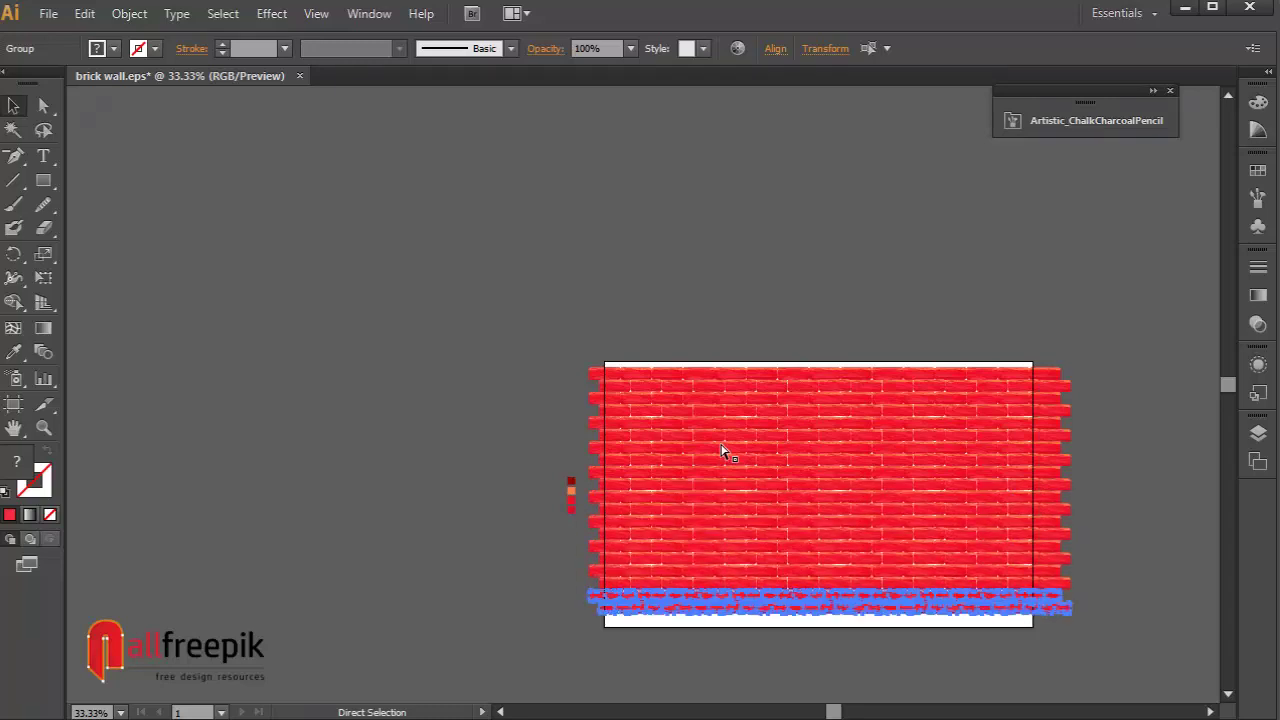
pyautogui.hotkey('ctrl', 'd')
pyautogui.hotkey('ctrl', 'd')
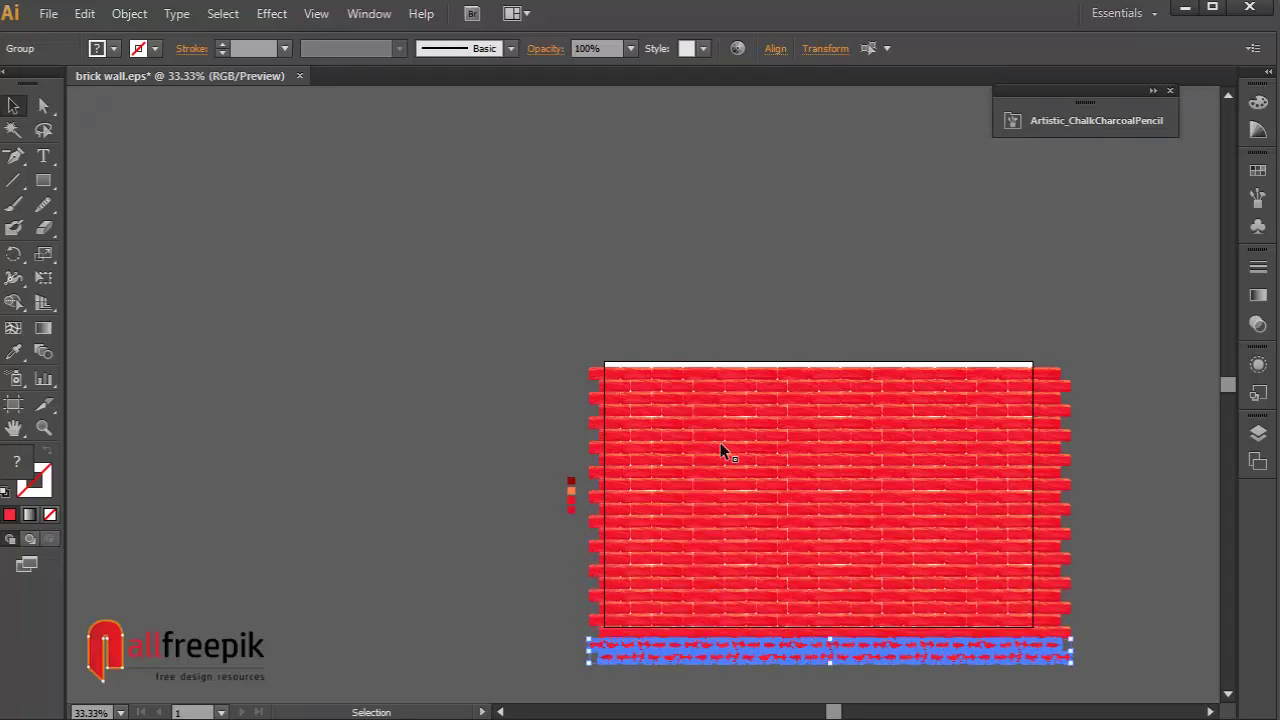
# Select all brick rows, move the whole wall up 45.67 px, then zoom in on it
pyautogui.click(726, 291)
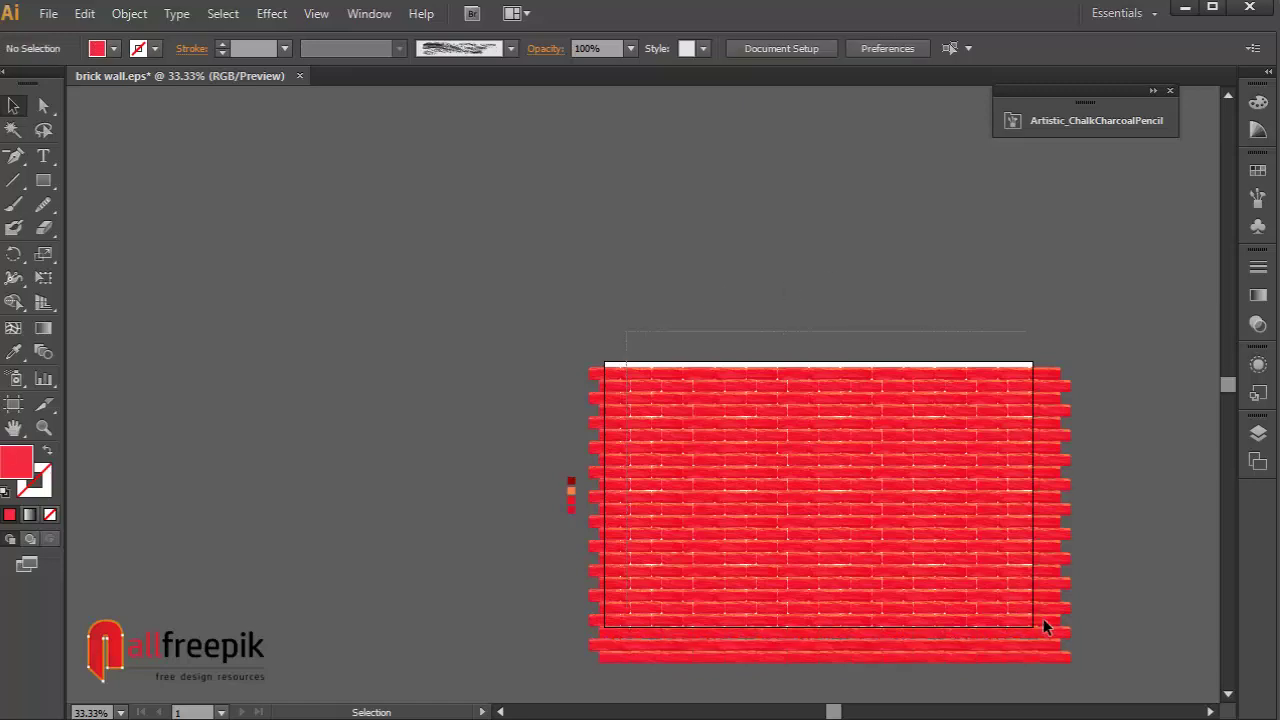
pyautogui.hotkey('ctrl', 'a')
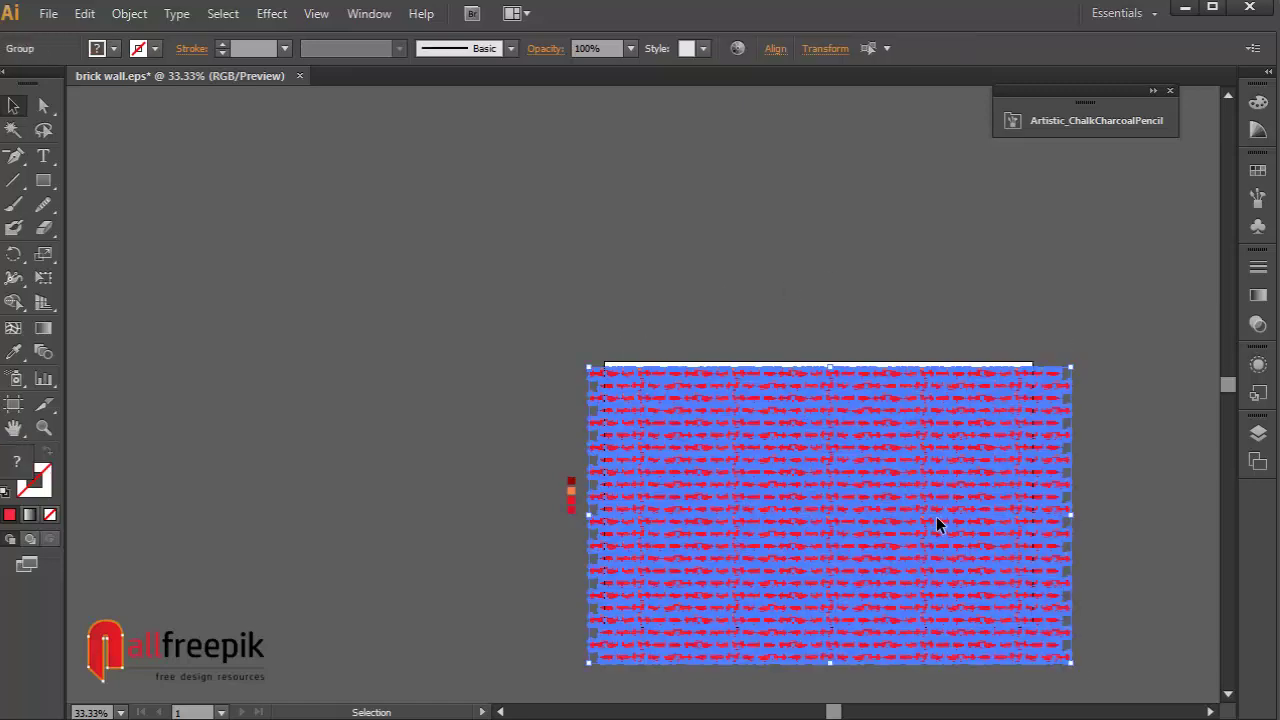
pyautogui.moveTo(936, 518); pyautogui.dragTo(950, 410)
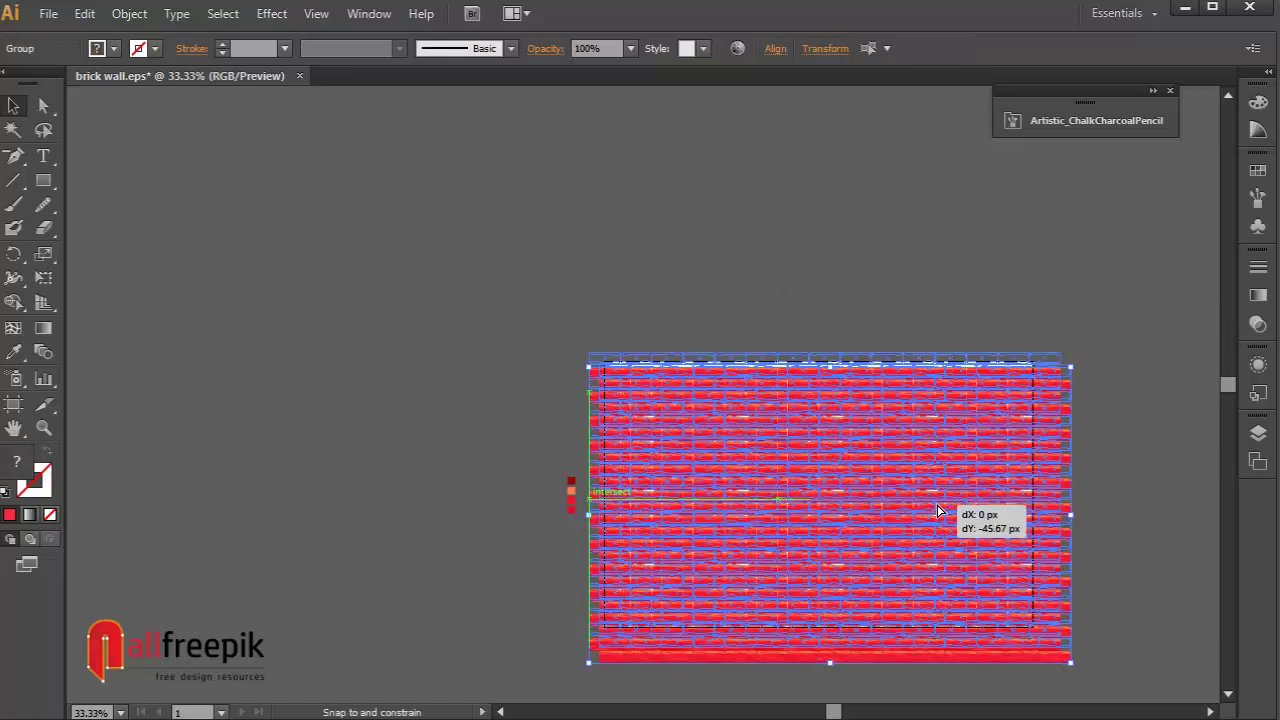
pyautogui.click(890, 236)
pyautogui.press('z')
pyautogui.moveTo(571, 356); pyautogui.dragTo(1097, 657)
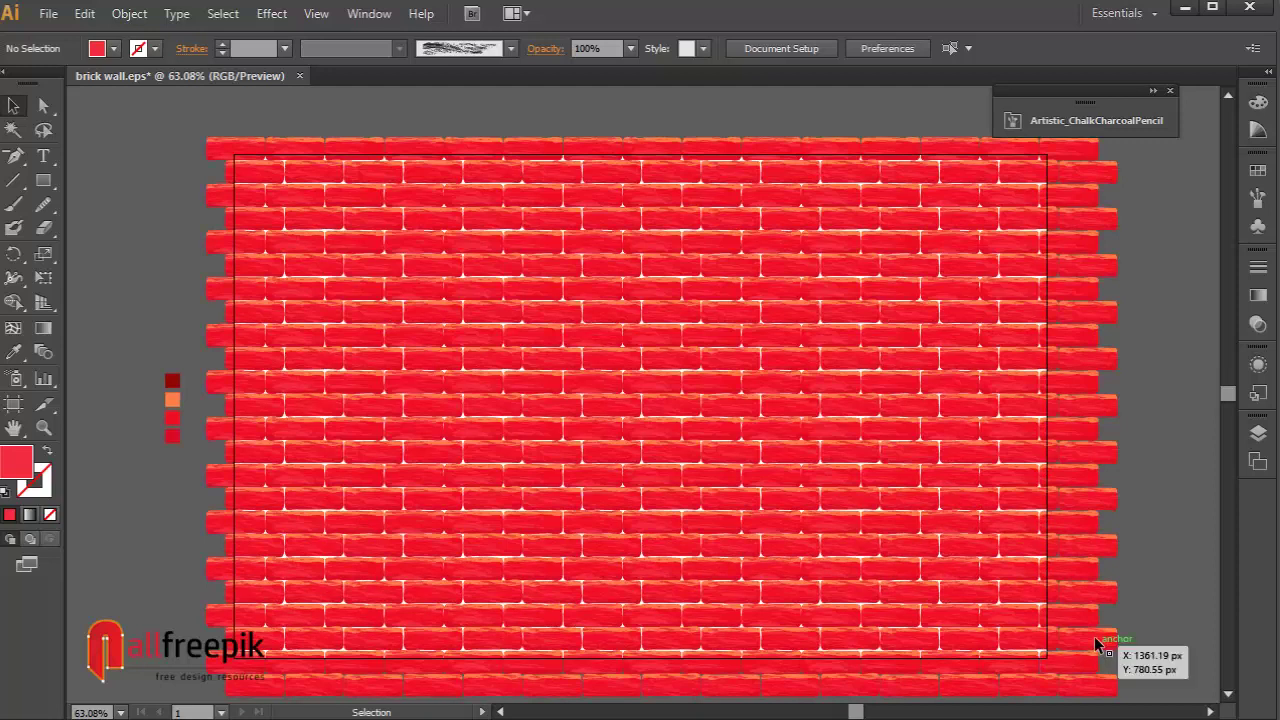
# Draw a rectangle covering the entire brick wall
pyautogui.click(43, 181)
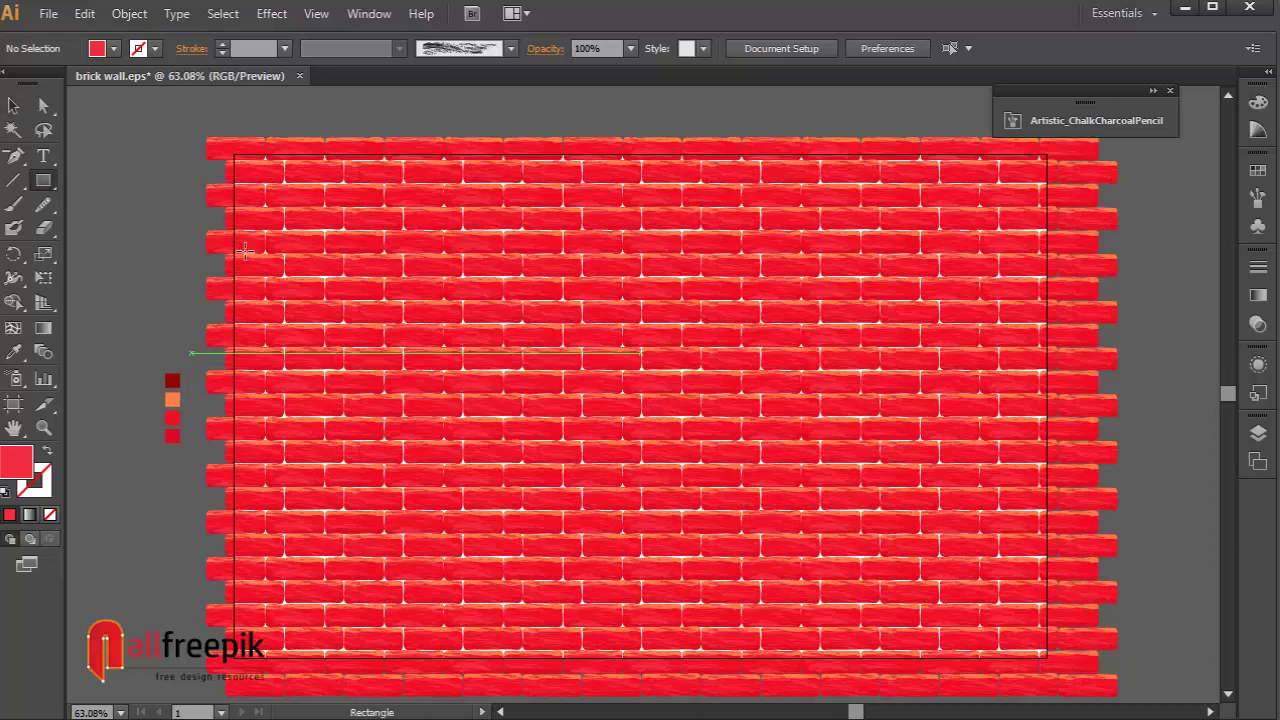
pyautogui.moveTo(195, 131); pyautogui.dragTo(345, 268)
pyautogui.moveTo(233, 176); pyautogui.dragTo(1129, 693)
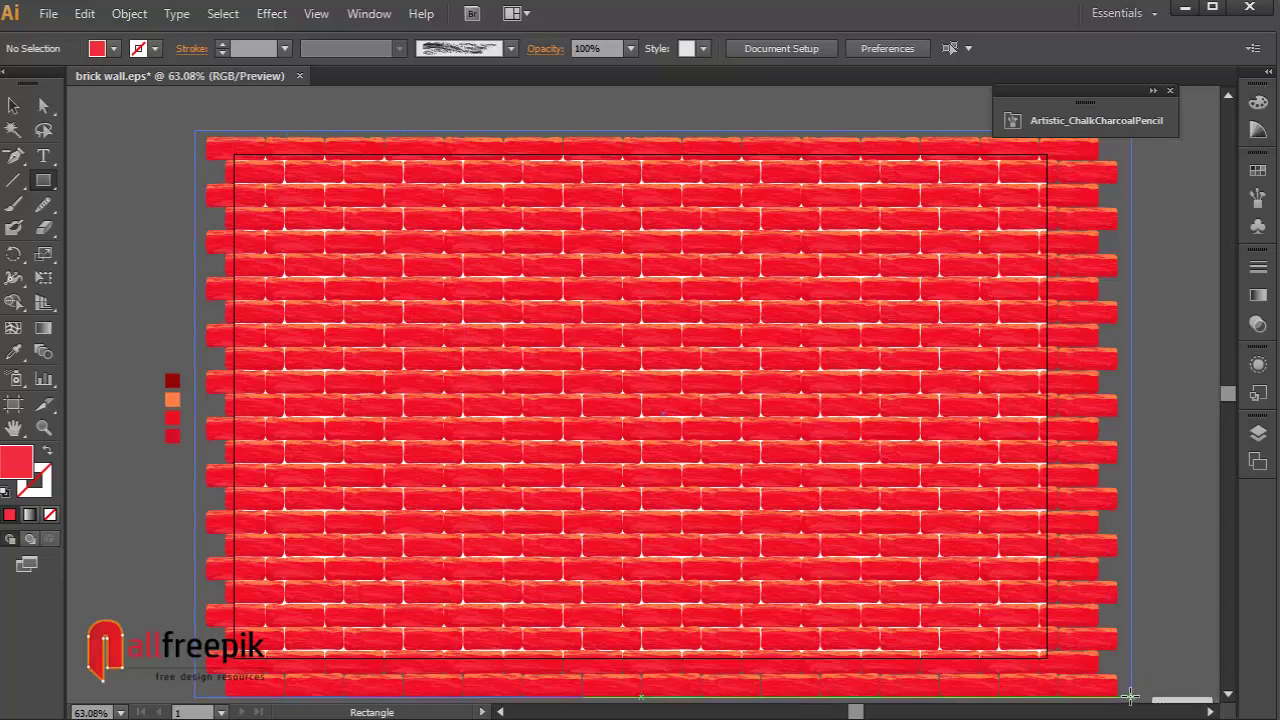
pyautogui.moveTo(1129, 693); pyautogui.dragTo(1130, 693)
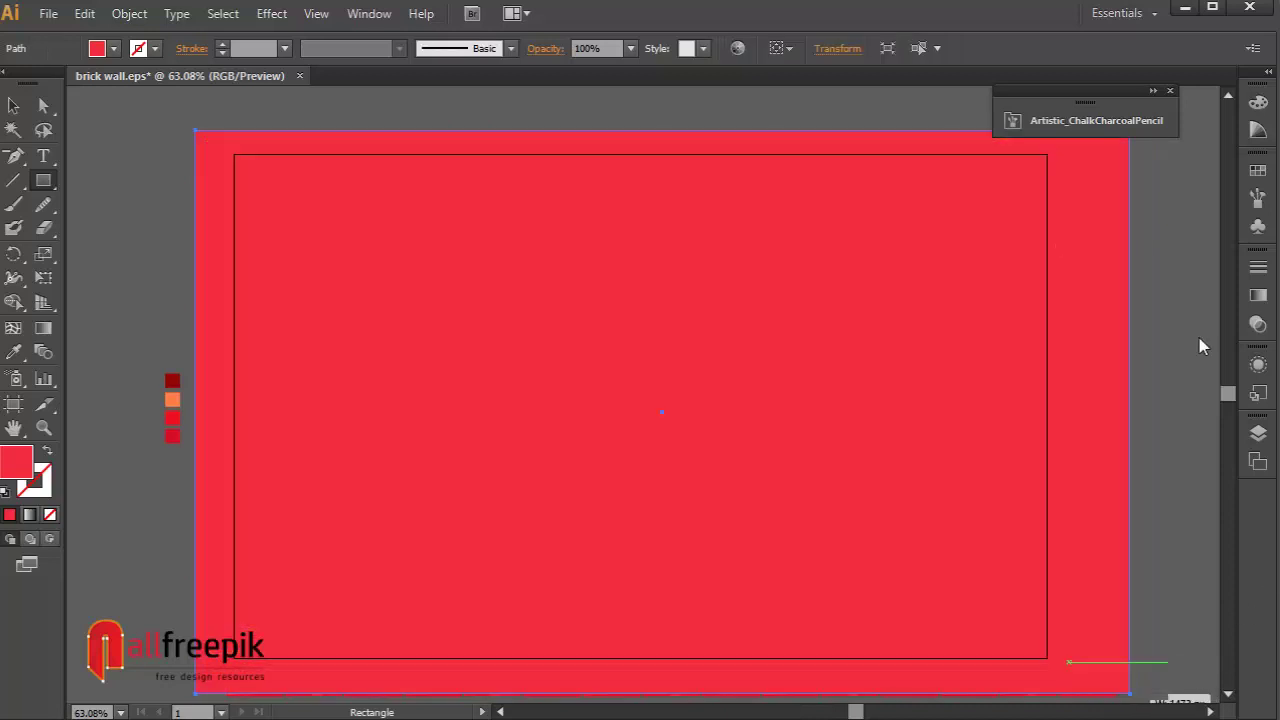
# Fill the rectangle with the dark red 920400 swatch colour using the Eyedropper
pyautogui.click(14, 352)
pyautogui.click(172, 379)
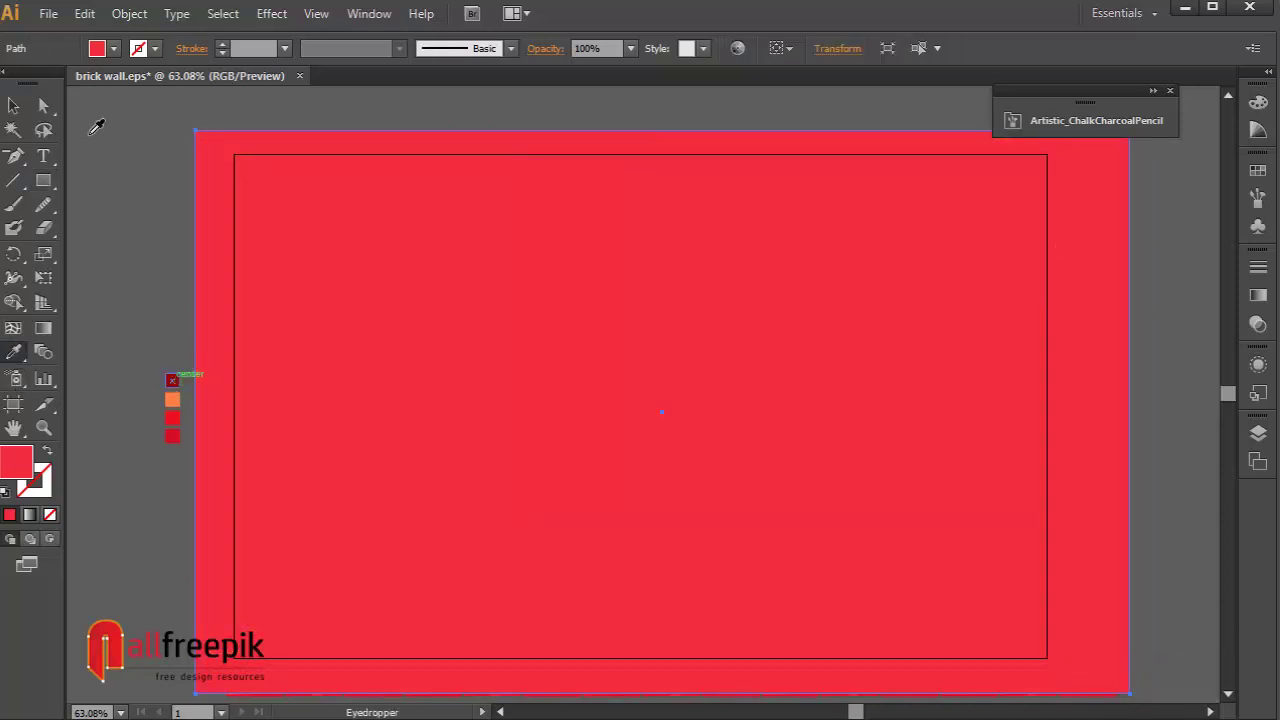
pyautogui.press('v')
pyautogui.click(1258, 104)
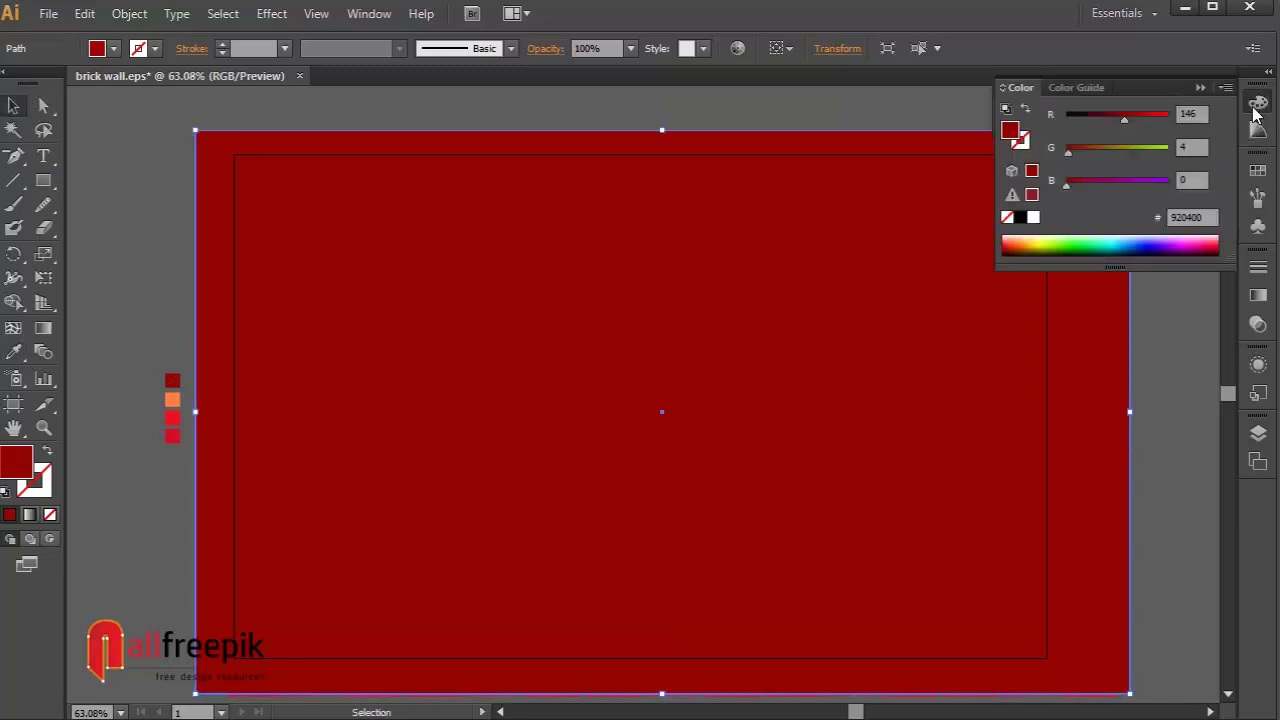
pyautogui.click(1171, 423)
# Send the dark red rectangle to the back, behind the bricks
pyautogui.rightClick(252, 143)
pyautogui.moveTo(308, 420)
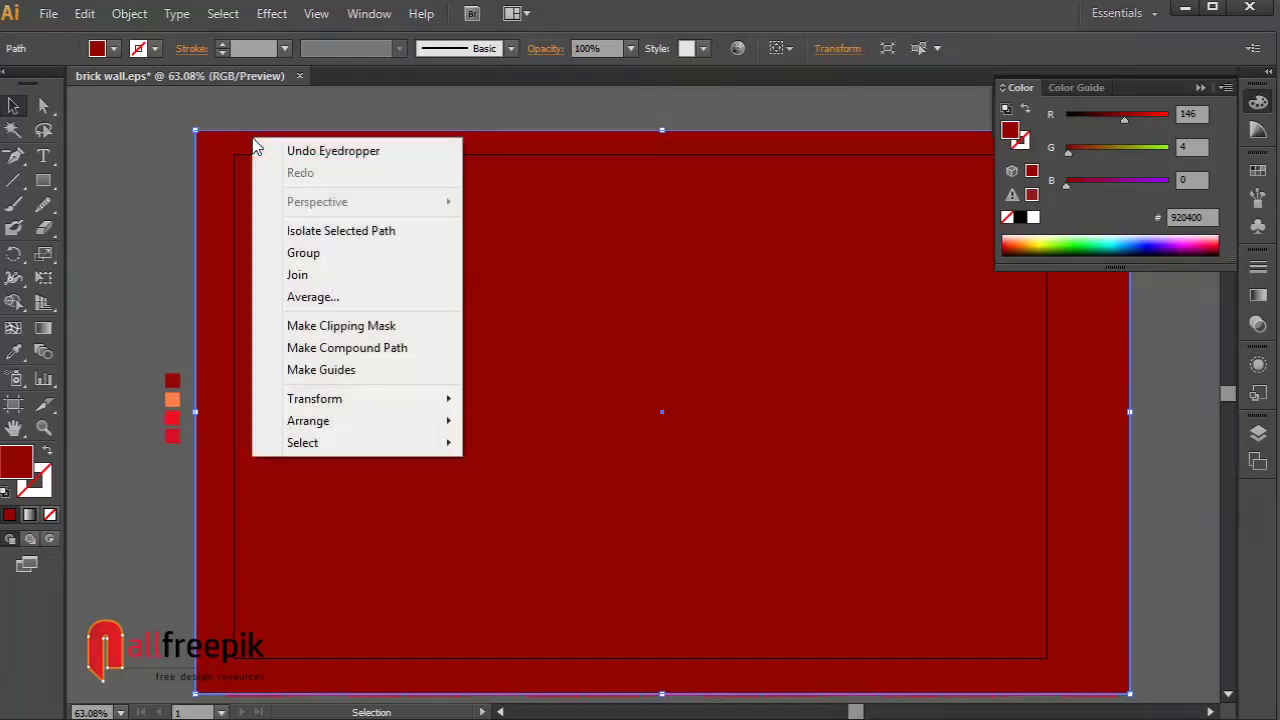
pyautogui.click(527, 487)
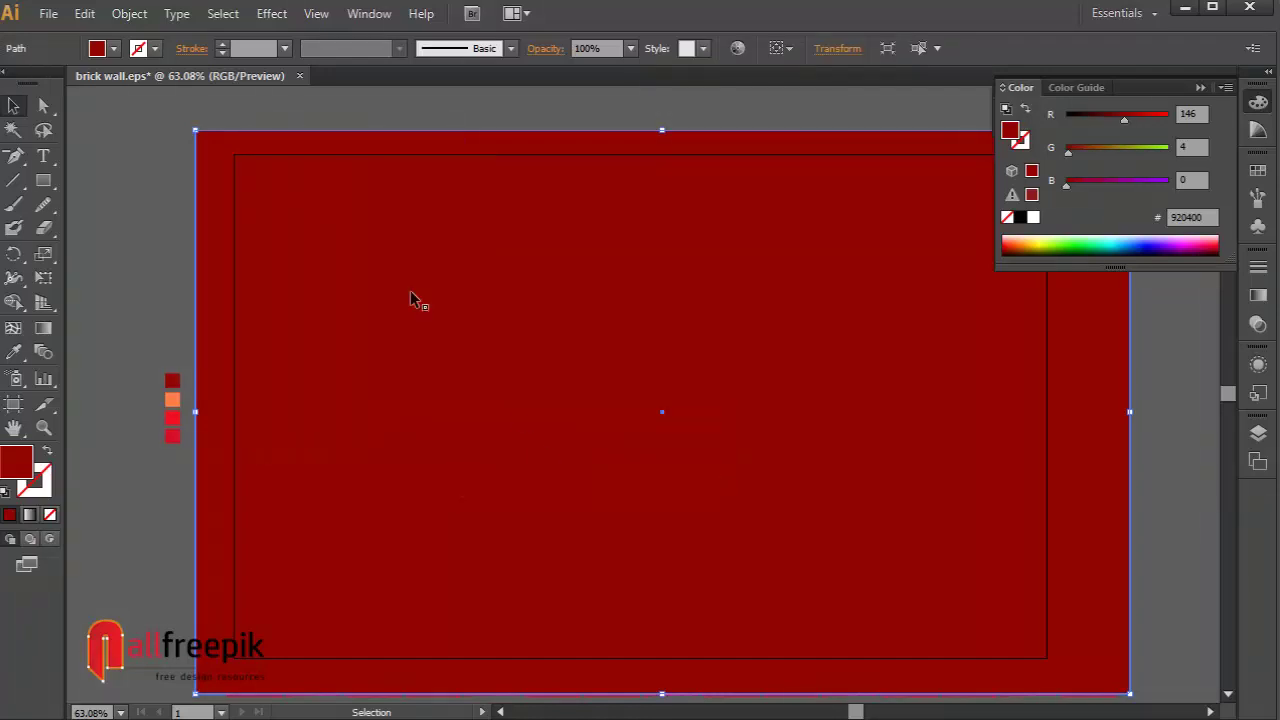
pyautogui.click(344, 227)
pyautogui.moveTo(970, 496); pyautogui.dragTo(879, 480)
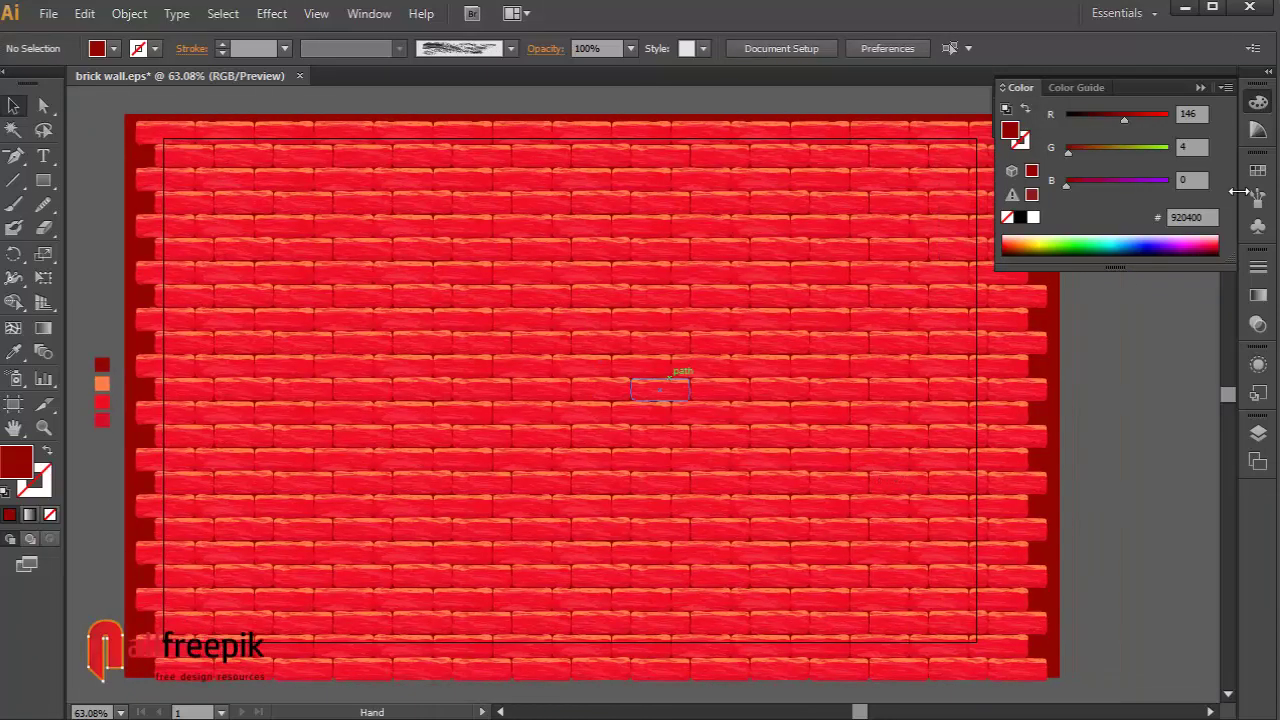
# Collapse the colour panel, zoom in on the wall, and close the Artistic_ChalkCharcoalPencil brush panel
pyautogui.click(1200, 87)
pyautogui.hotkey('ctrl', 'space')
pyautogui.moveTo(259, 192); pyautogui.dragTo(957, 591)
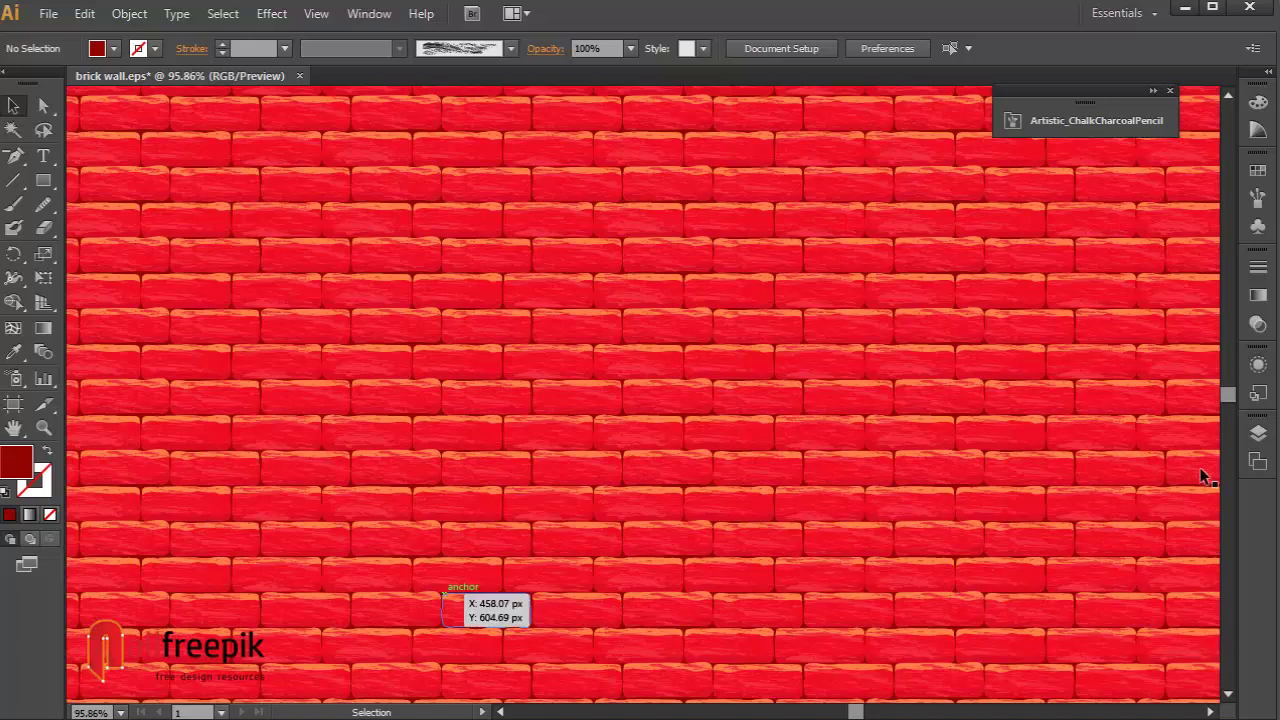
pyautogui.click(1171, 92)
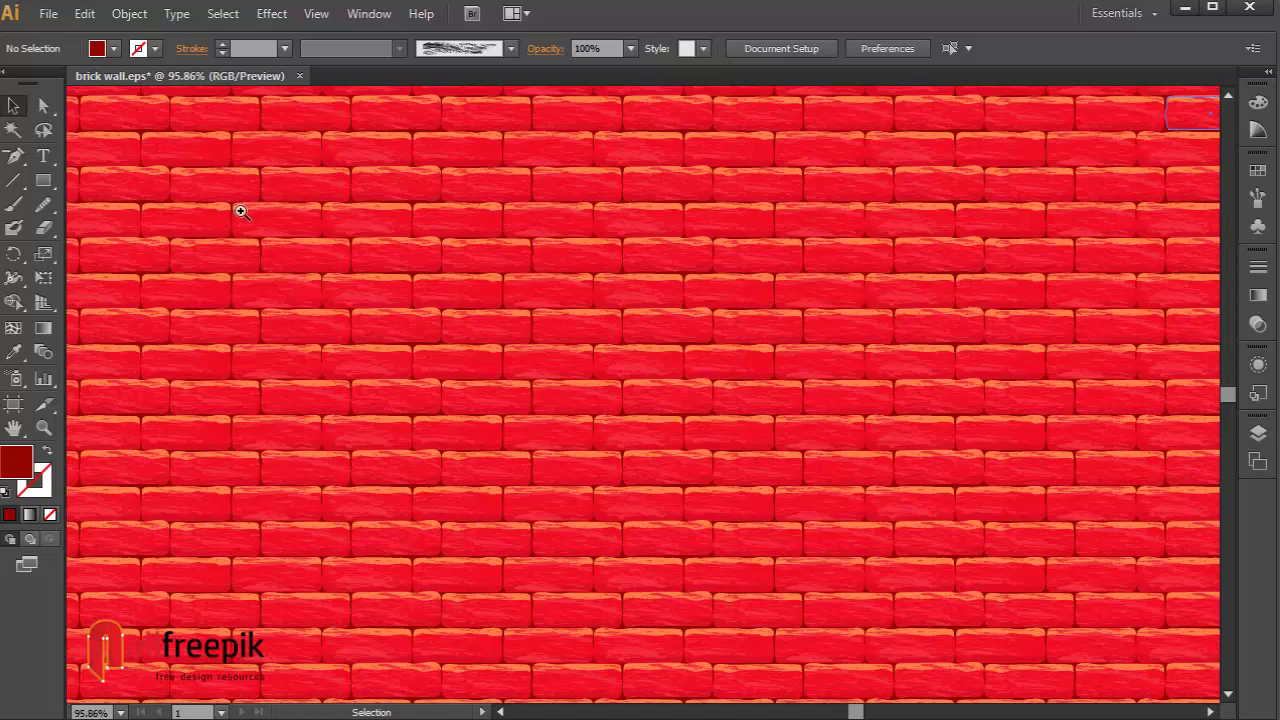
pyautogui.scroll(2, 1200, 662)
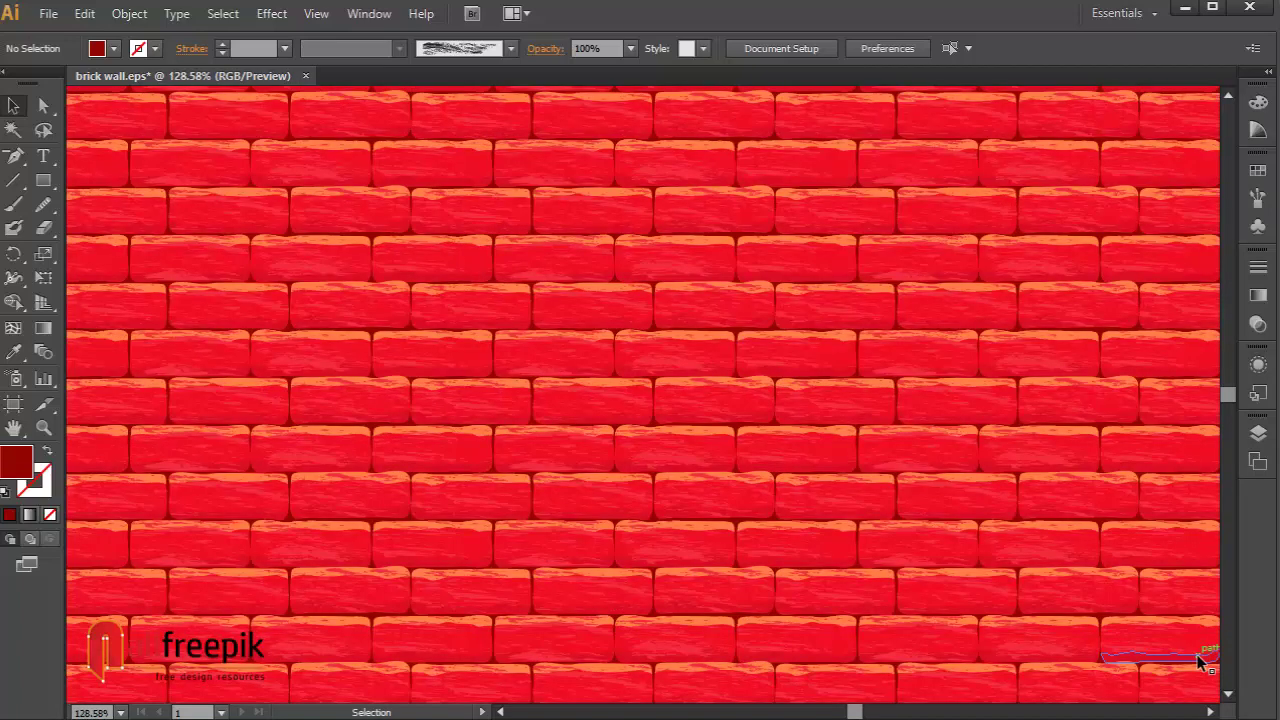